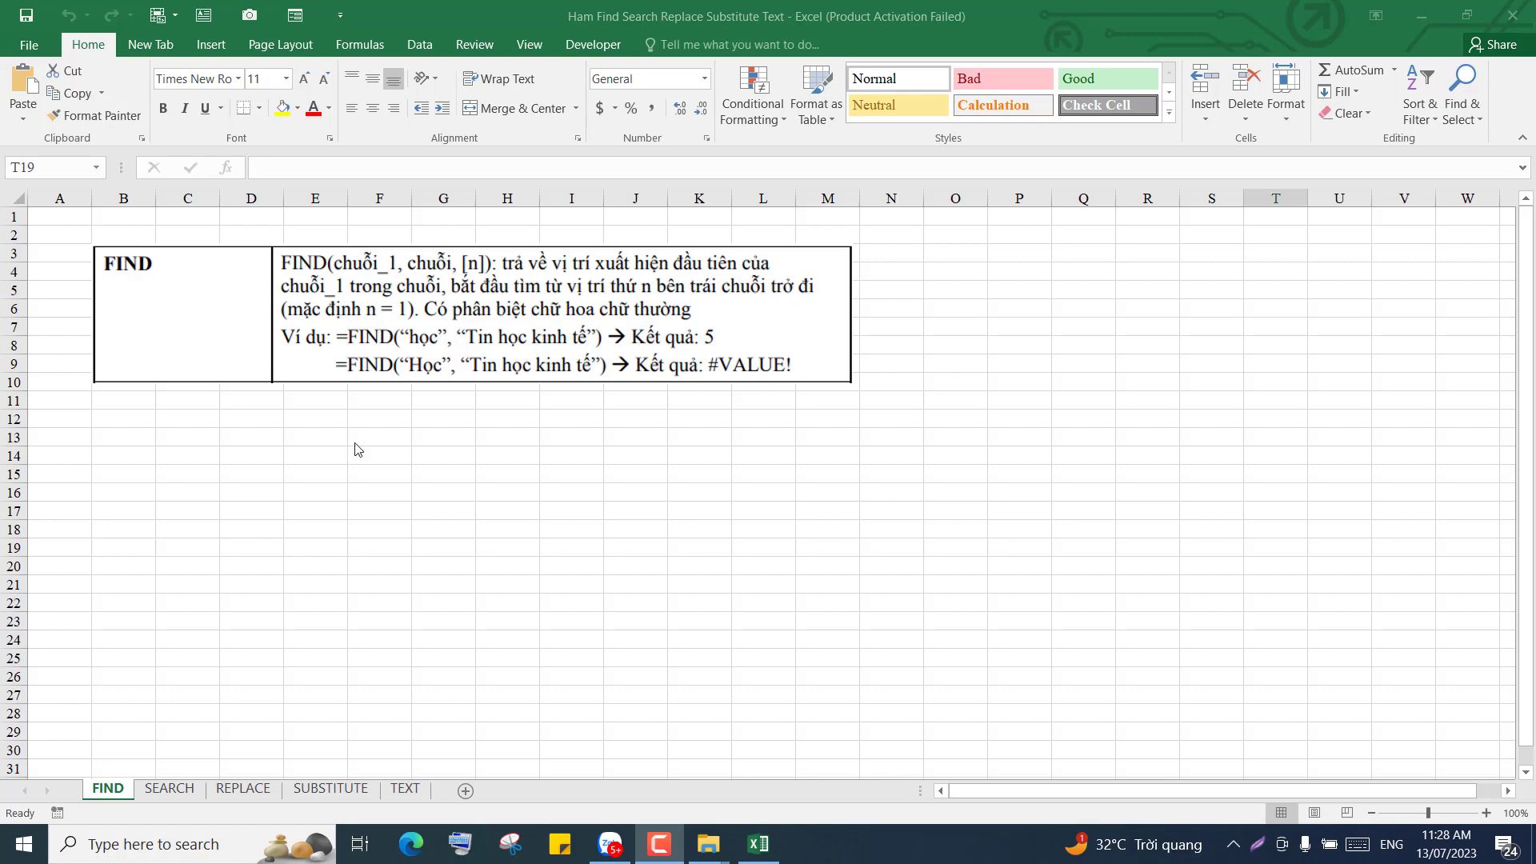
Step: Enter the sample text "Tin Học Kinh Tế" in cell C13 of the FIND sheet
{"action": "left_click", "coordinate": [387, 488]}
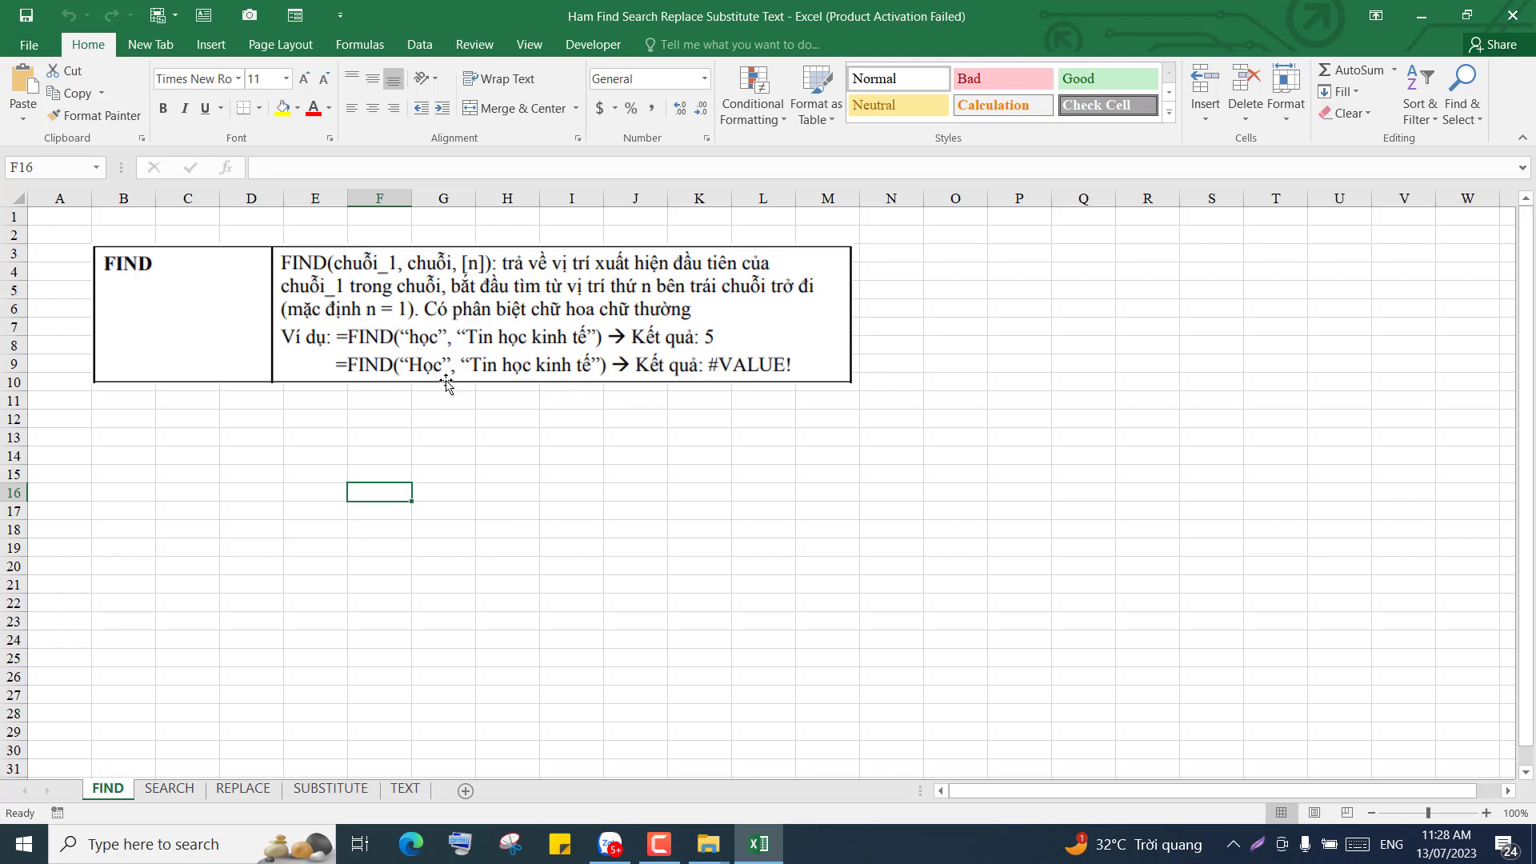
{"action": "left_click", "coordinate": [198, 438]}
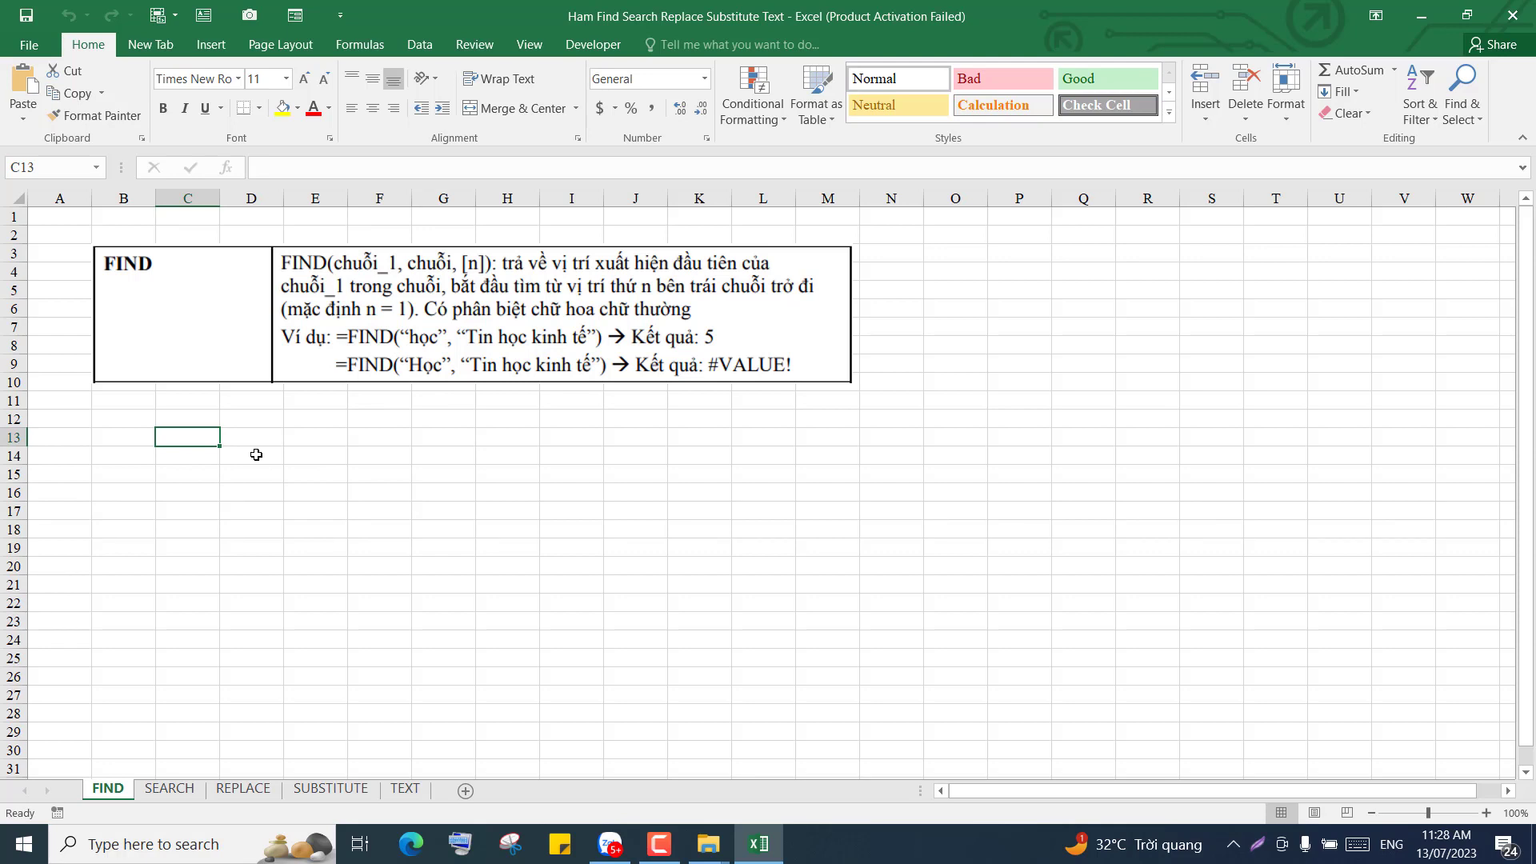
{"action": "type", "text": "Tin "}
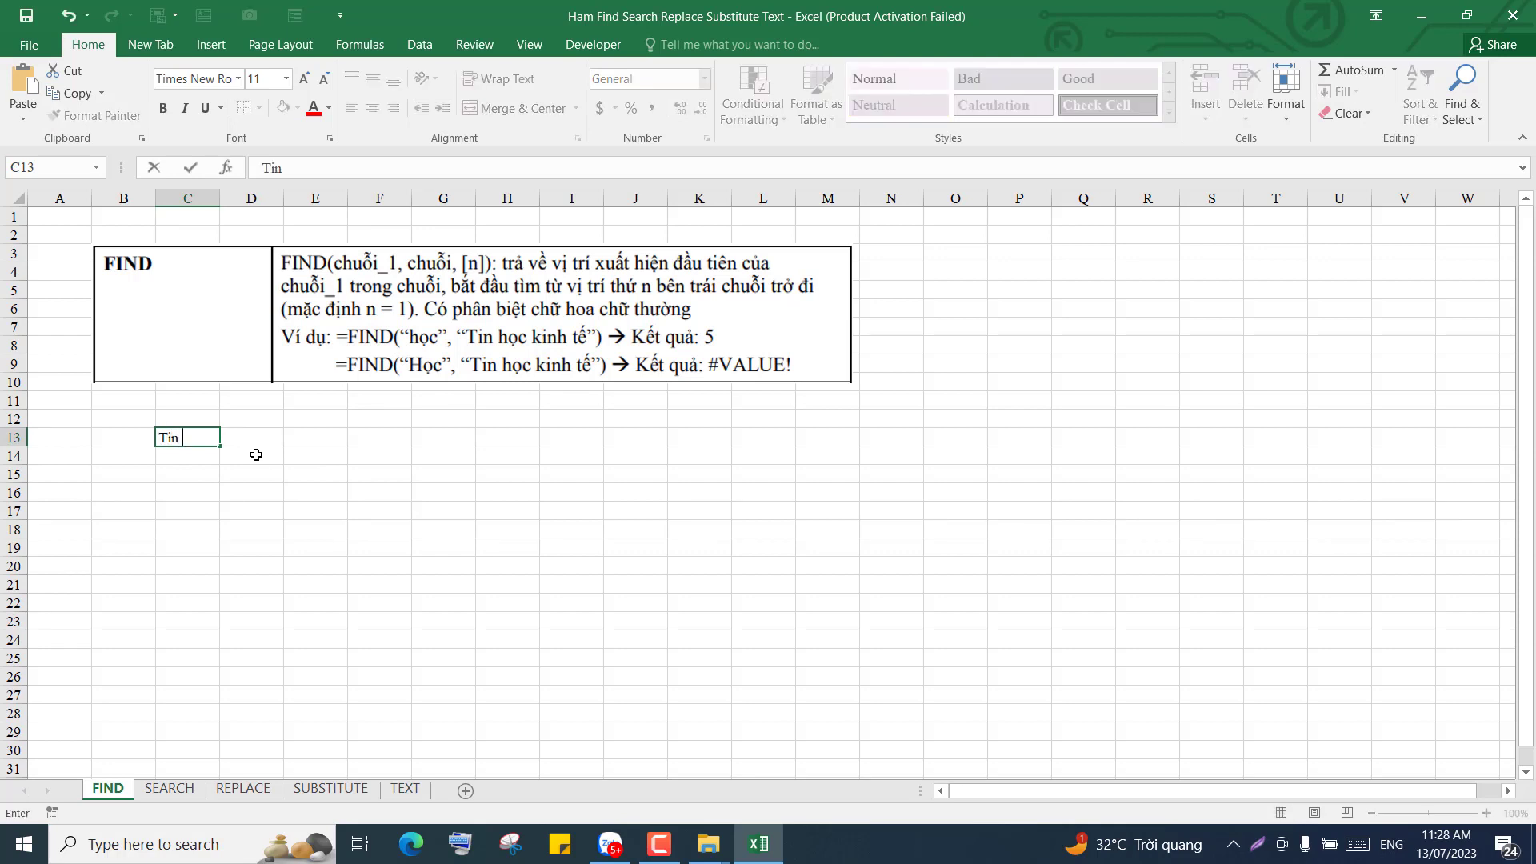
{"action": "type", "text": "Ho"}
{"action": "type", "text": "c Kinh"}
{"action": "type", "text": "  Tês"}
{"action": "key", "text": "Return"}
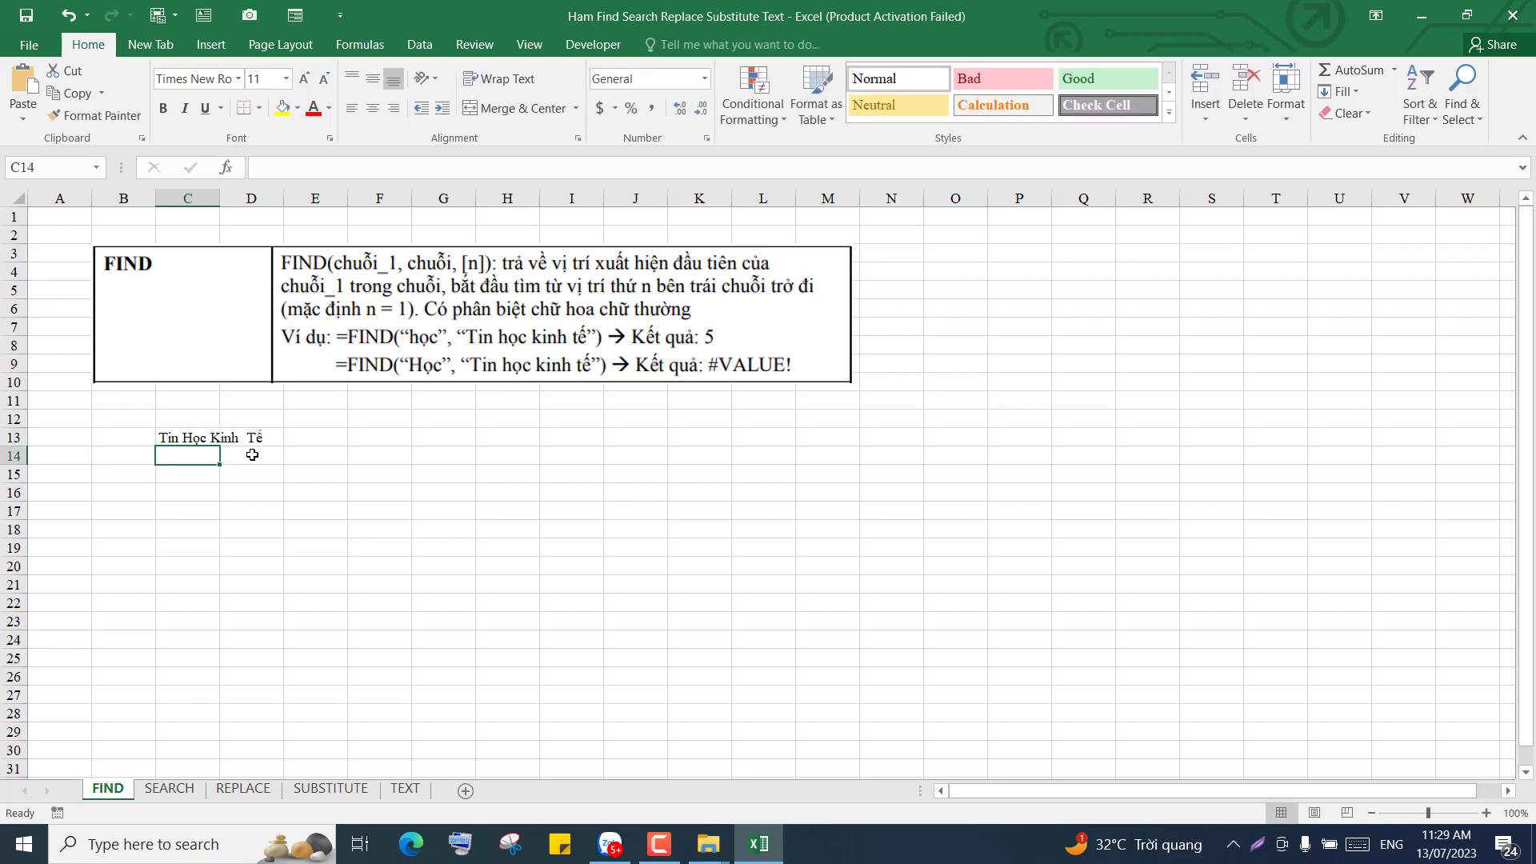
Step: Widen columns C and D so the text in C13 fits in its own cell
{"action": "left_click", "coordinate": [380, 534]}
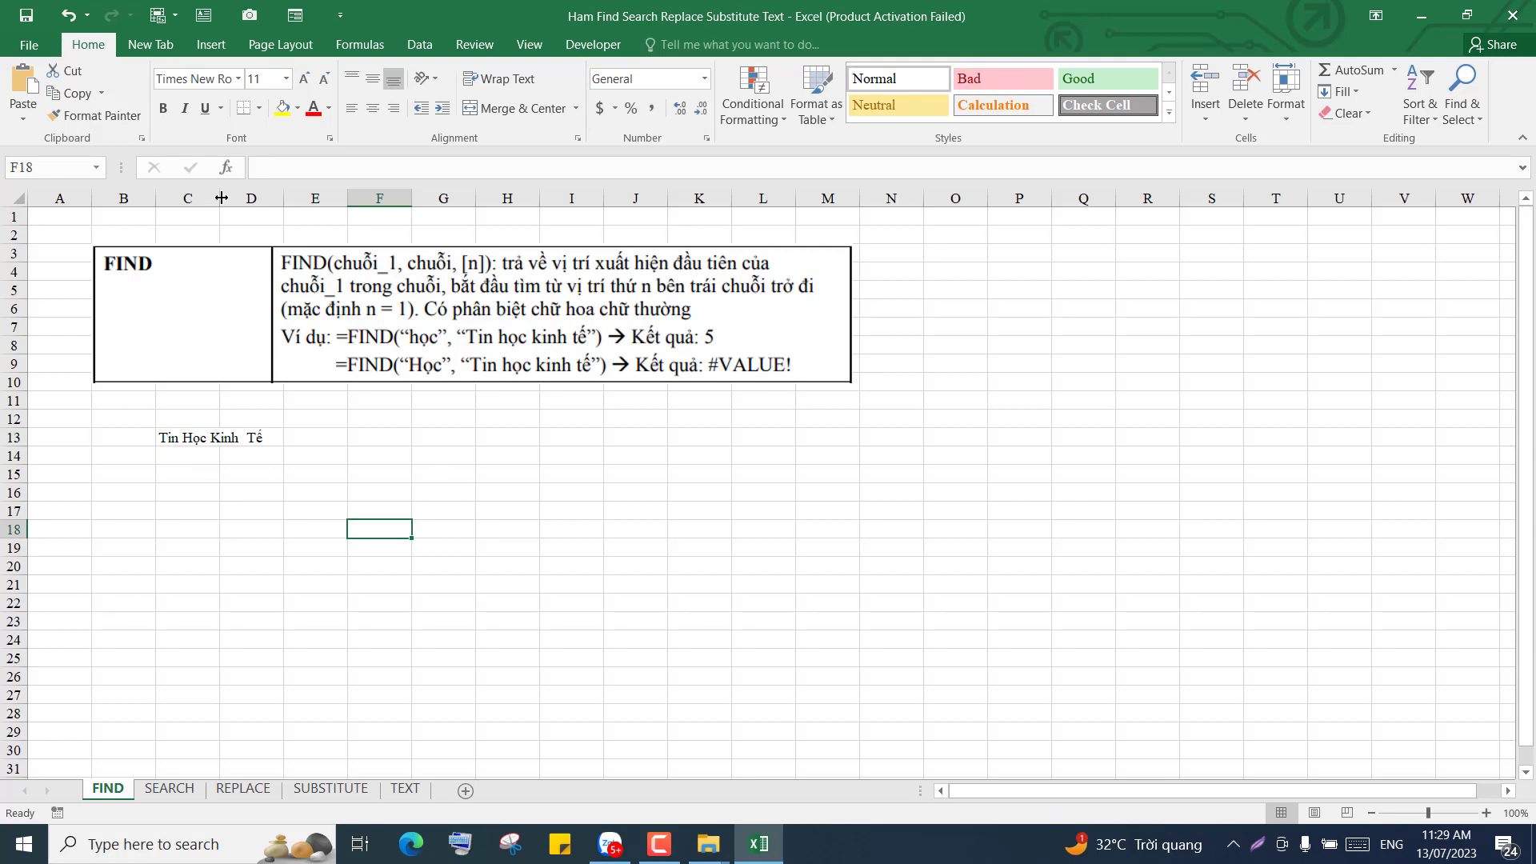
{"action": "left_click_drag", "start_coordinate": [221, 198], "coordinate": [458, 196]}
{"action": "left_click", "coordinate": [416, 510]}
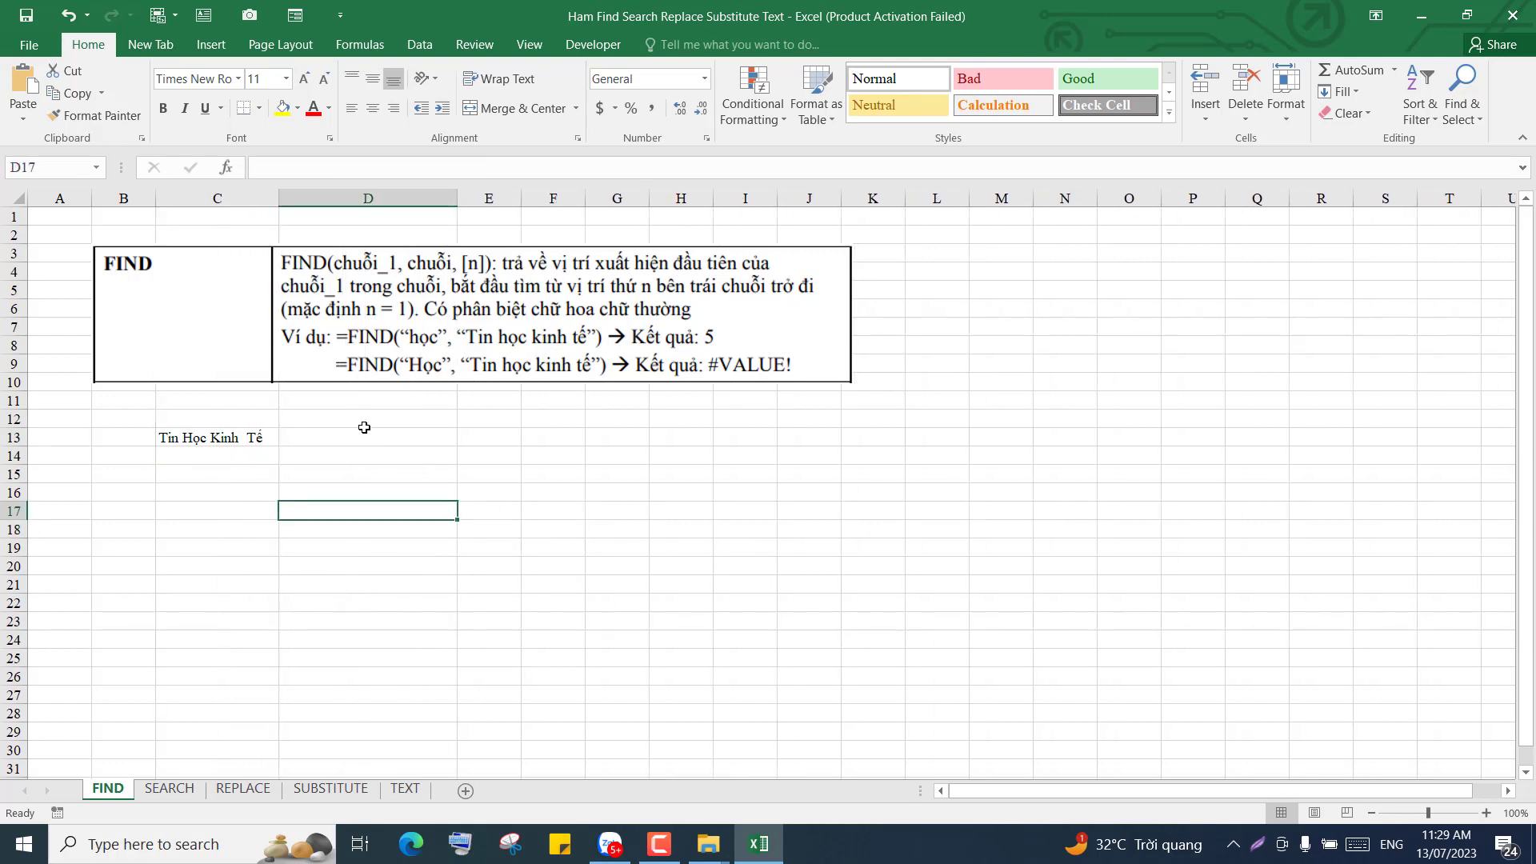
{"action": "left_click", "coordinate": [352, 442]}
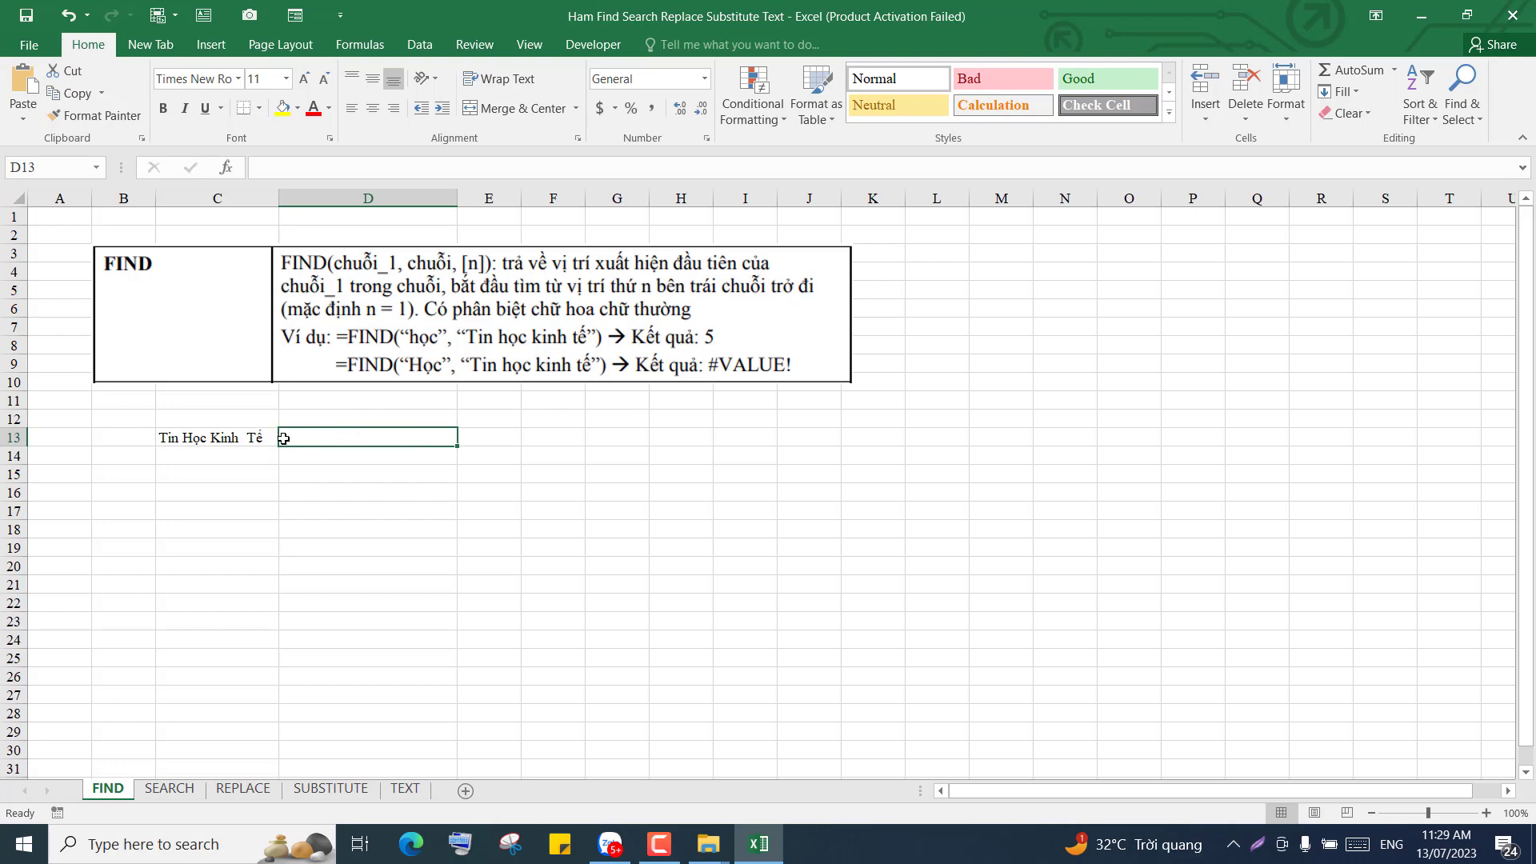
Step: Change the capital H and K in C13's text to lowercase "học" and "kinh"
{"action": "left_click", "coordinate": [203, 442]}
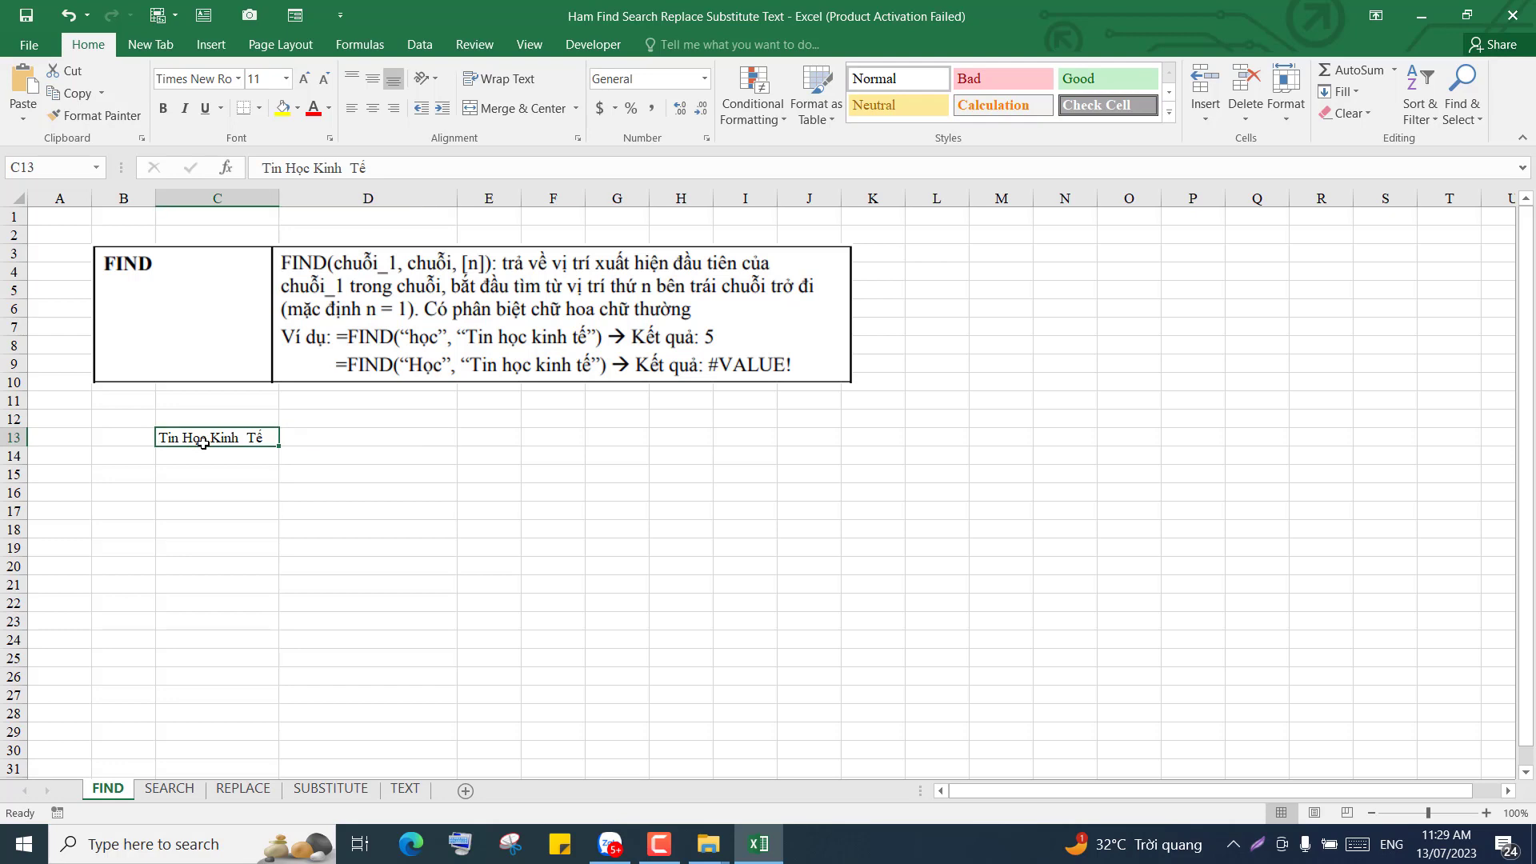
{"action": "left_click", "coordinate": [300, 168]}
{"action": "key", "text": "BackSpace"}
{"action": "type", "text": "h"}
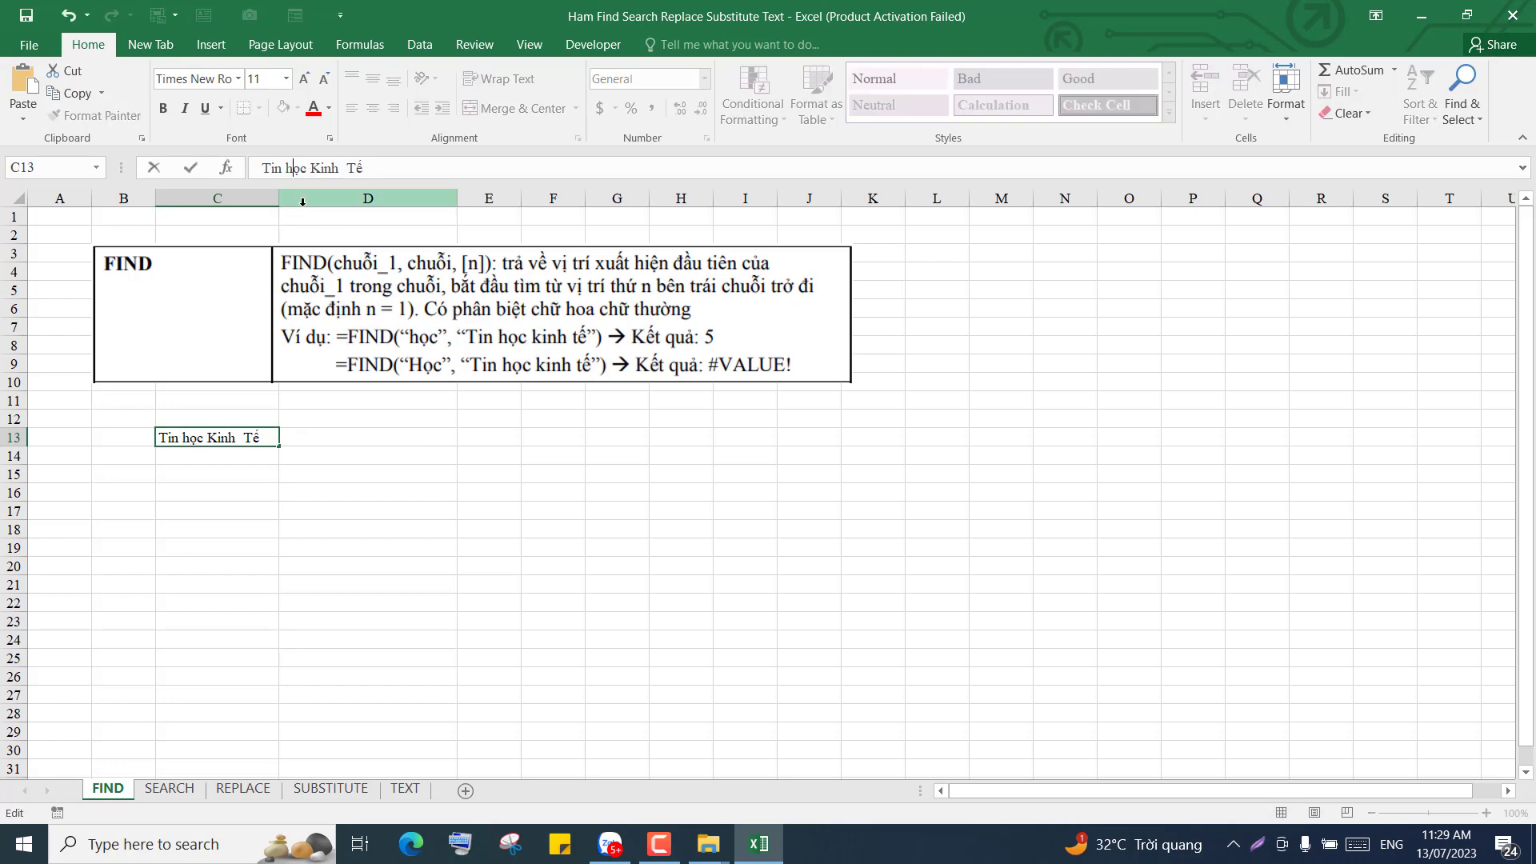
{"action": "key", "text": "Return"}
{"action": "left_click", "coordinate": [219, 439]}
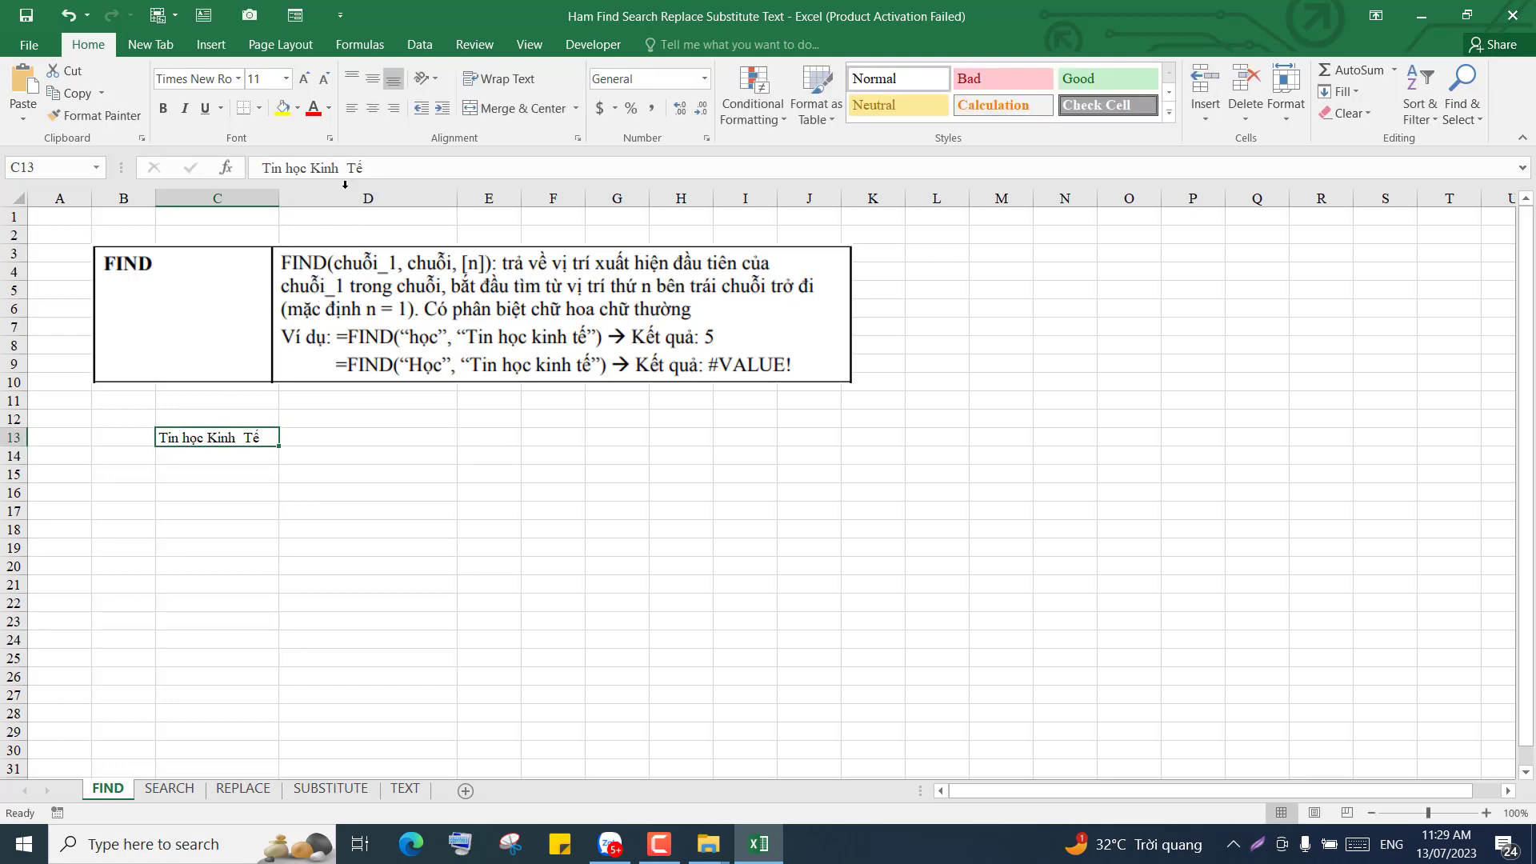
{"action": "left_click", "coordinate": [318, 169]}
{"action": "key", "text": "BackSpace"}
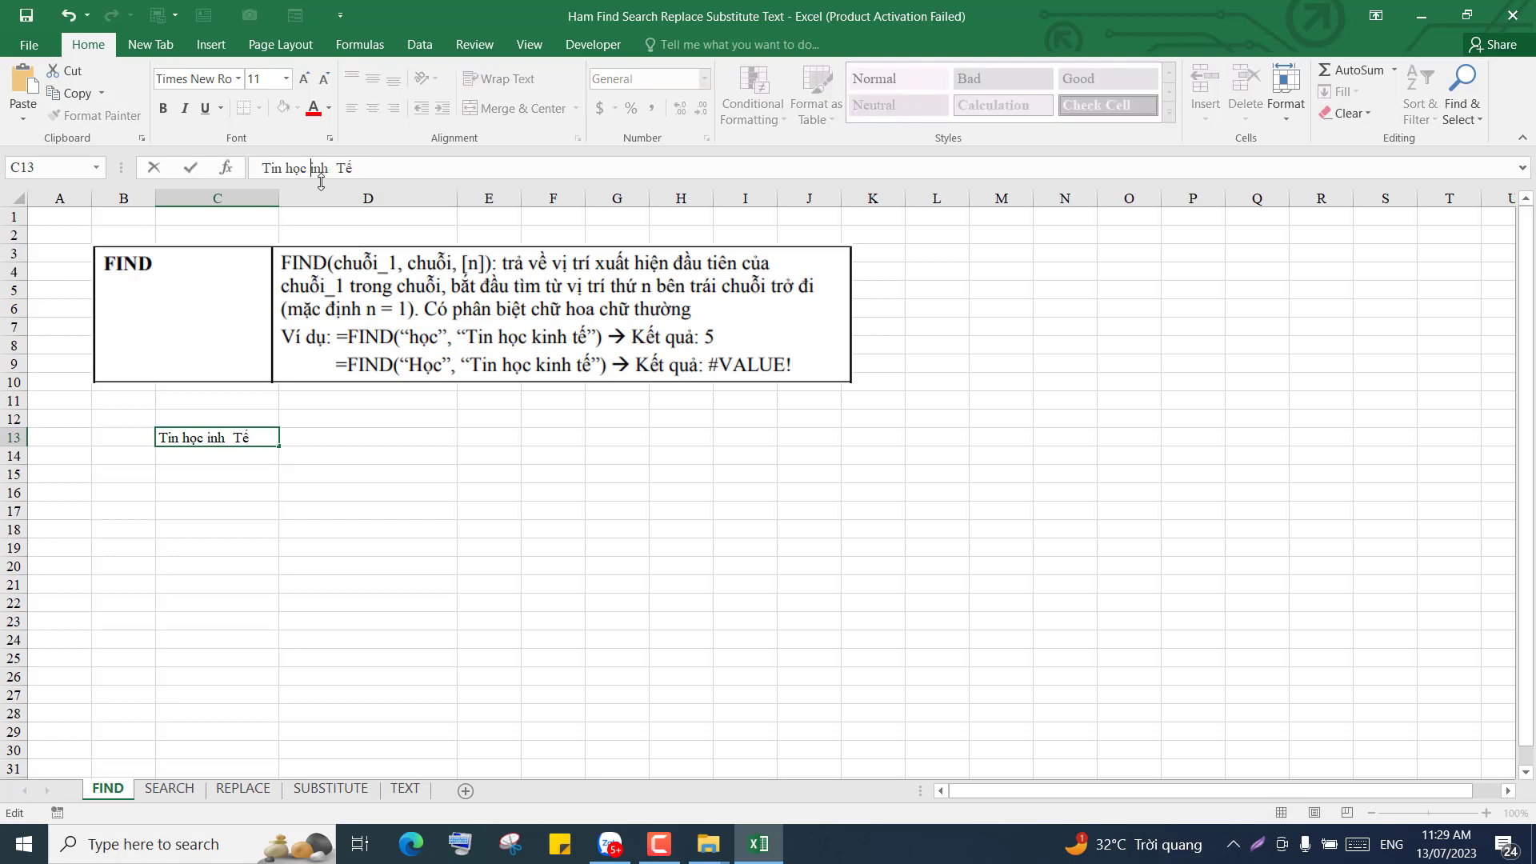
{"action": "type", "text": "k"}
{"action": "key", "text": "Return"}
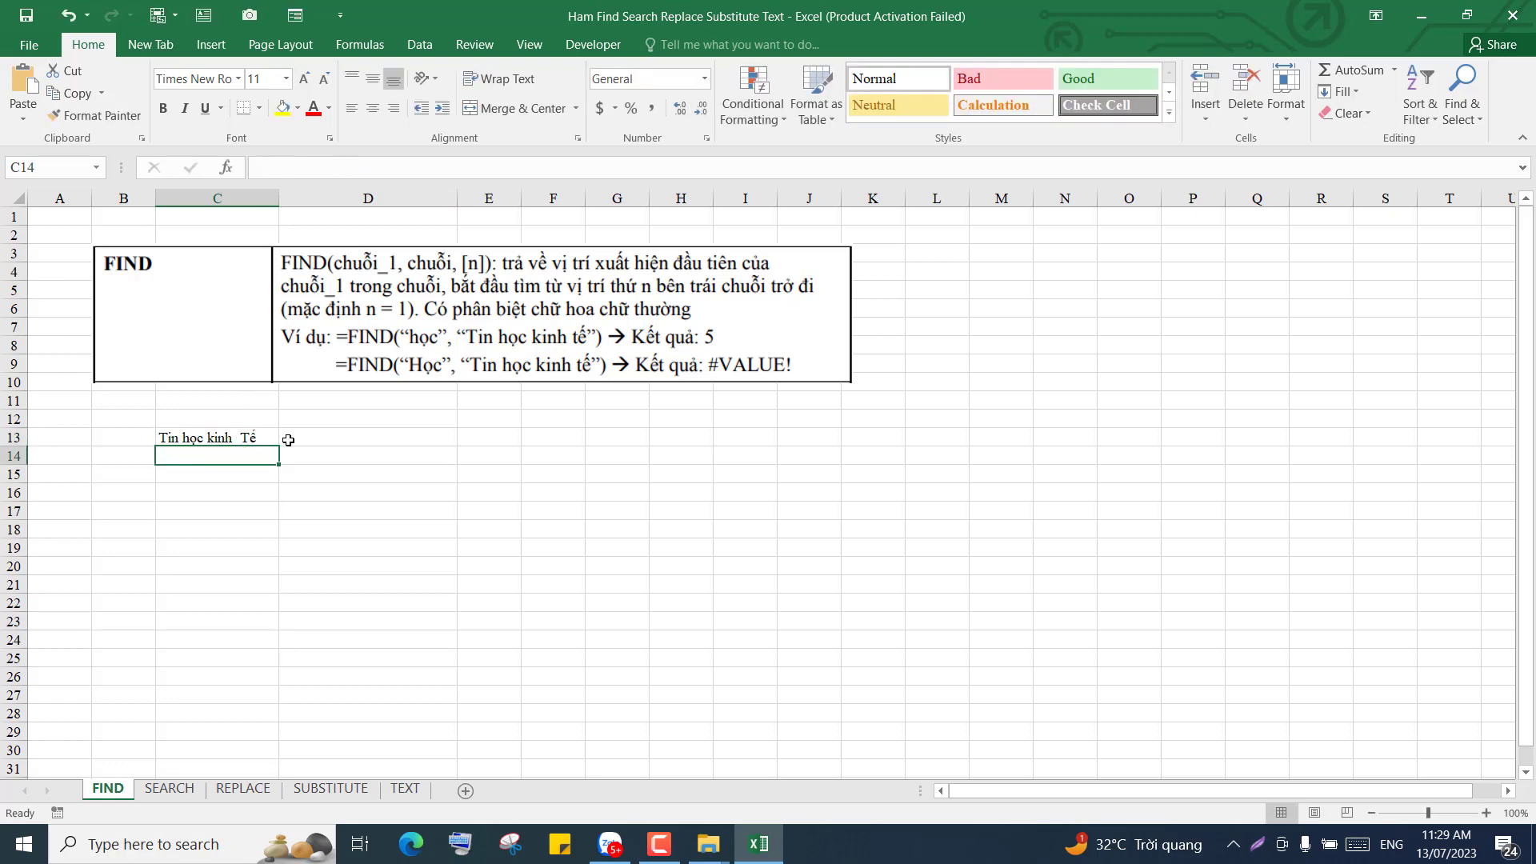
Step: Lowercase the last word of C13 and remove the extra space so the text reads "Tin học kinh tế"
{"action": "left_click", "coordinate": [266, 438]}
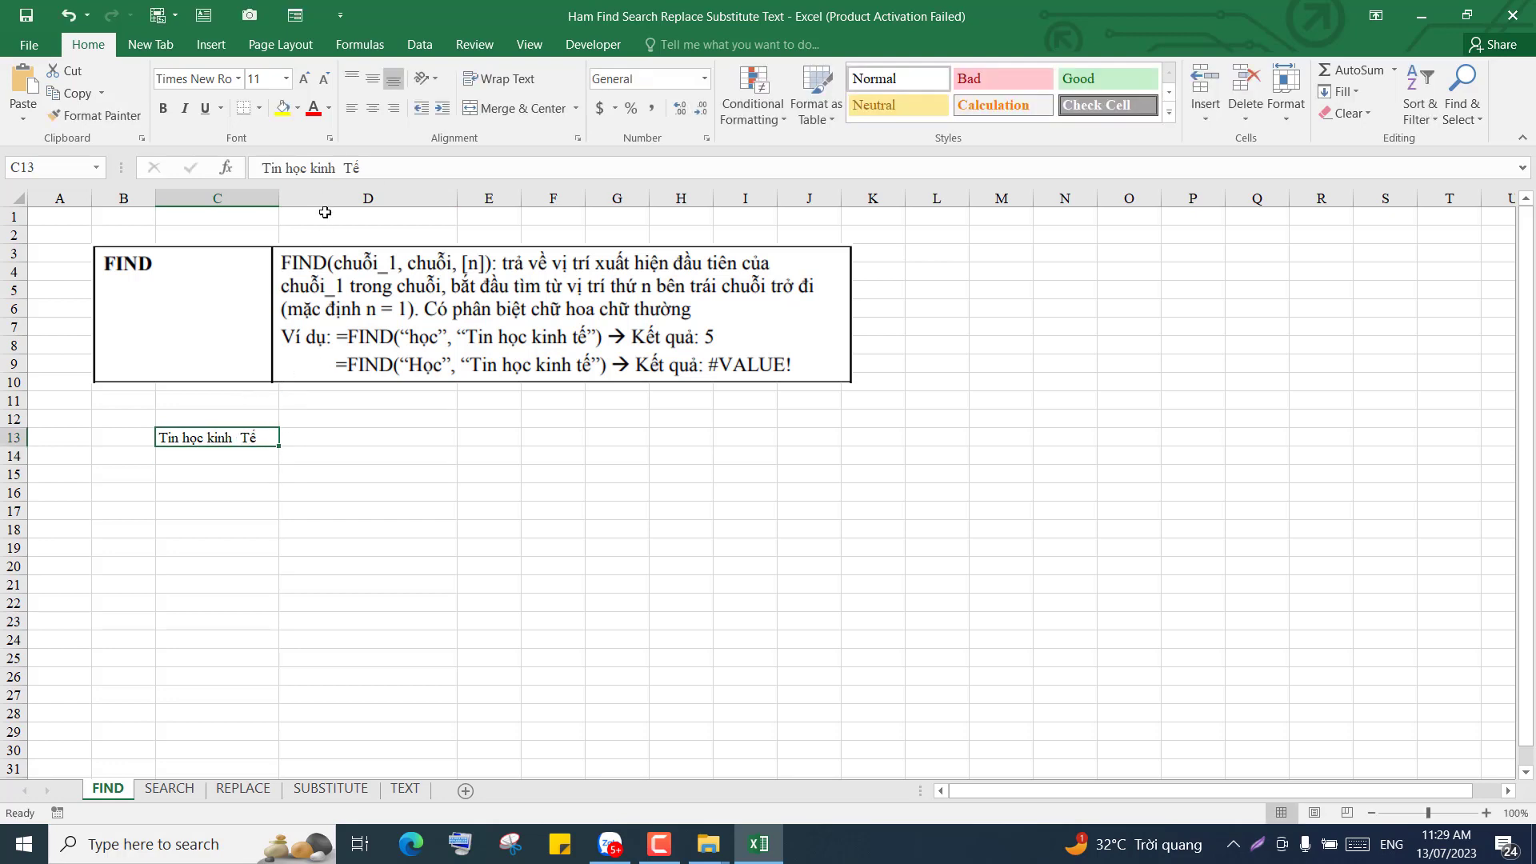
{"action": "left_click", "coordinate": [352, 168]}
{"action": "key", "text": "BackSpace"}
{"action": "type", "text": "t"}
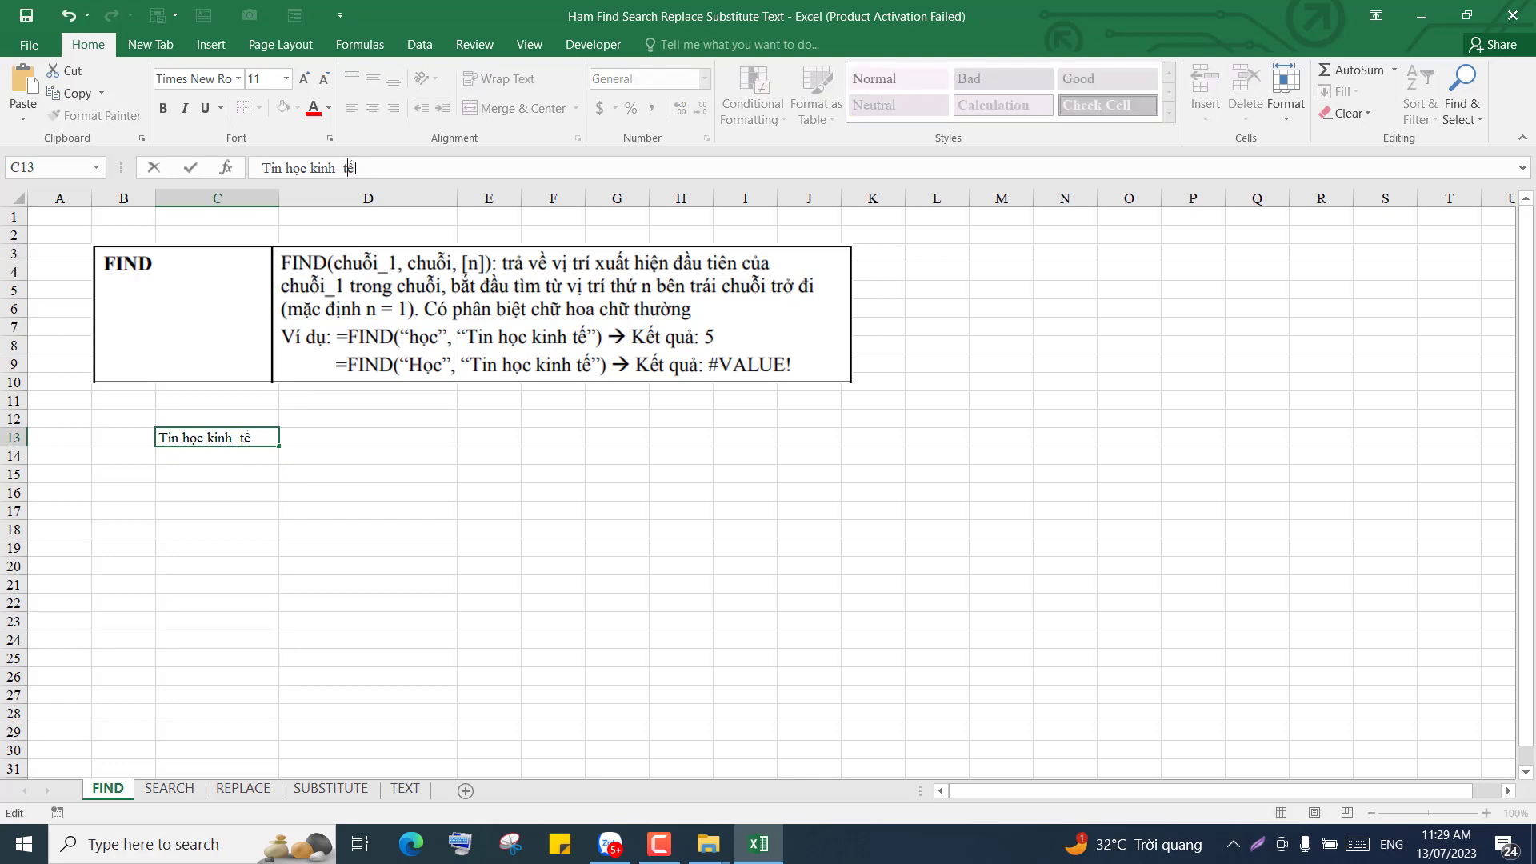
{"action": "key", "text": "Return"}
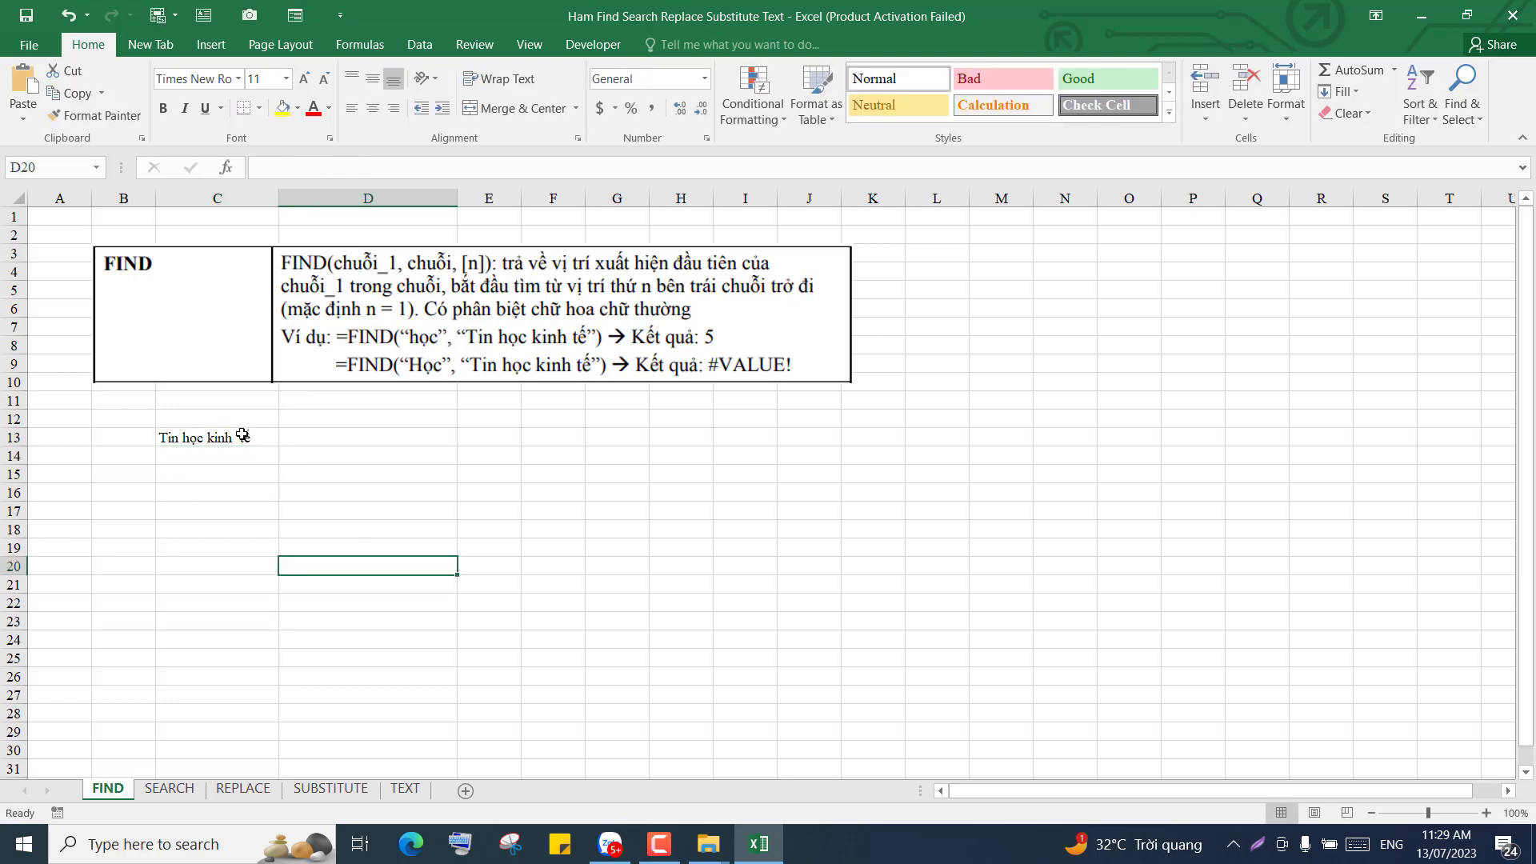
{"action": "double_click", "coordinate": [240, 437]}
{"action": "key", "text": "BackSpace"}
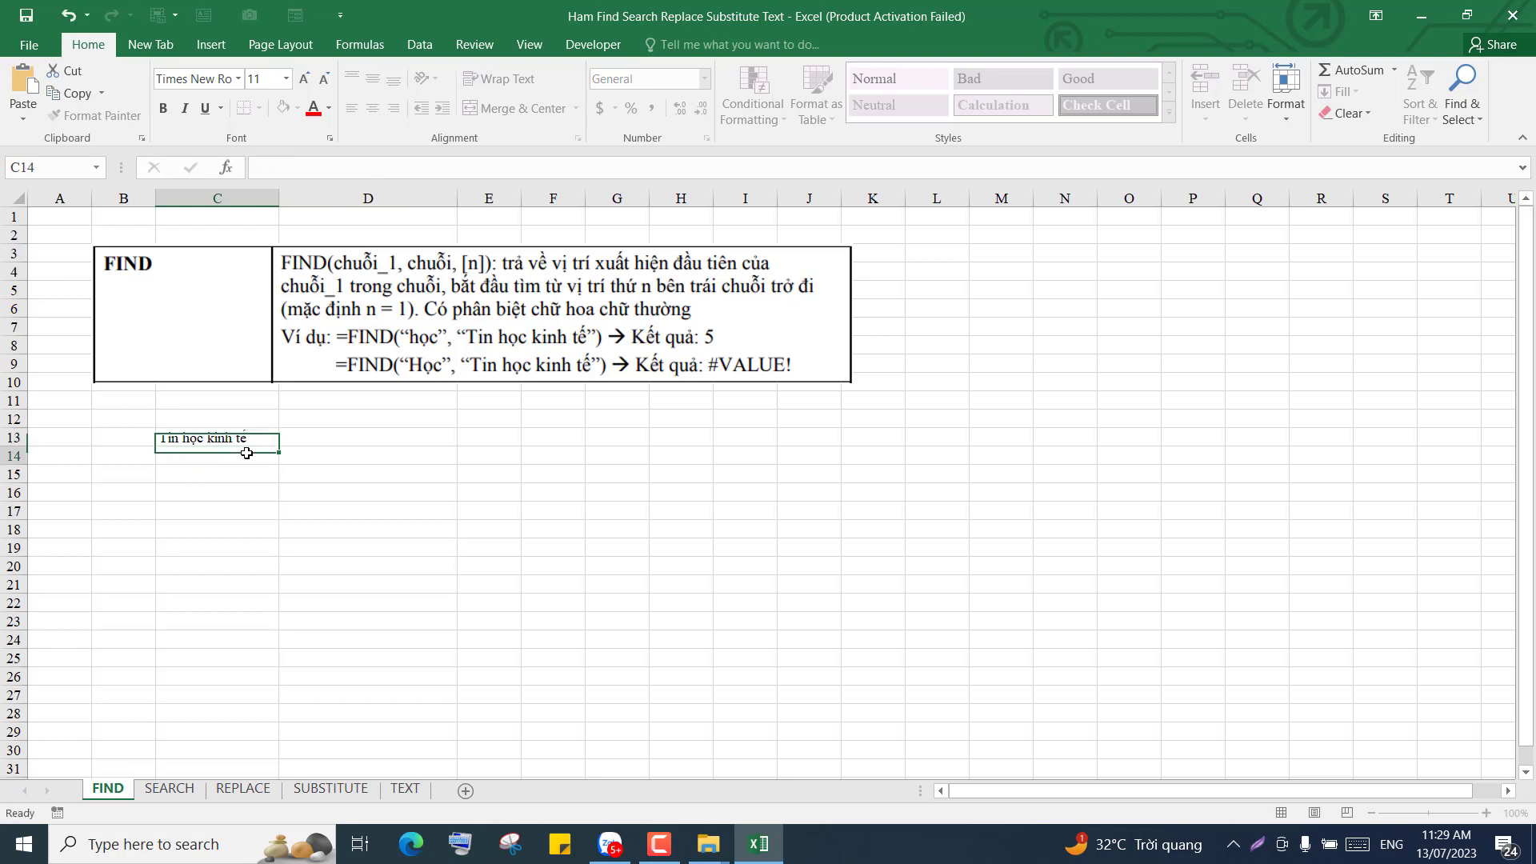
{"action": "key", "text": "Return"}
Step: Start a FIND formula in cell D13 and open its function arguments beside the data
{"action": "left_click", "coordinate": [416, 440]}
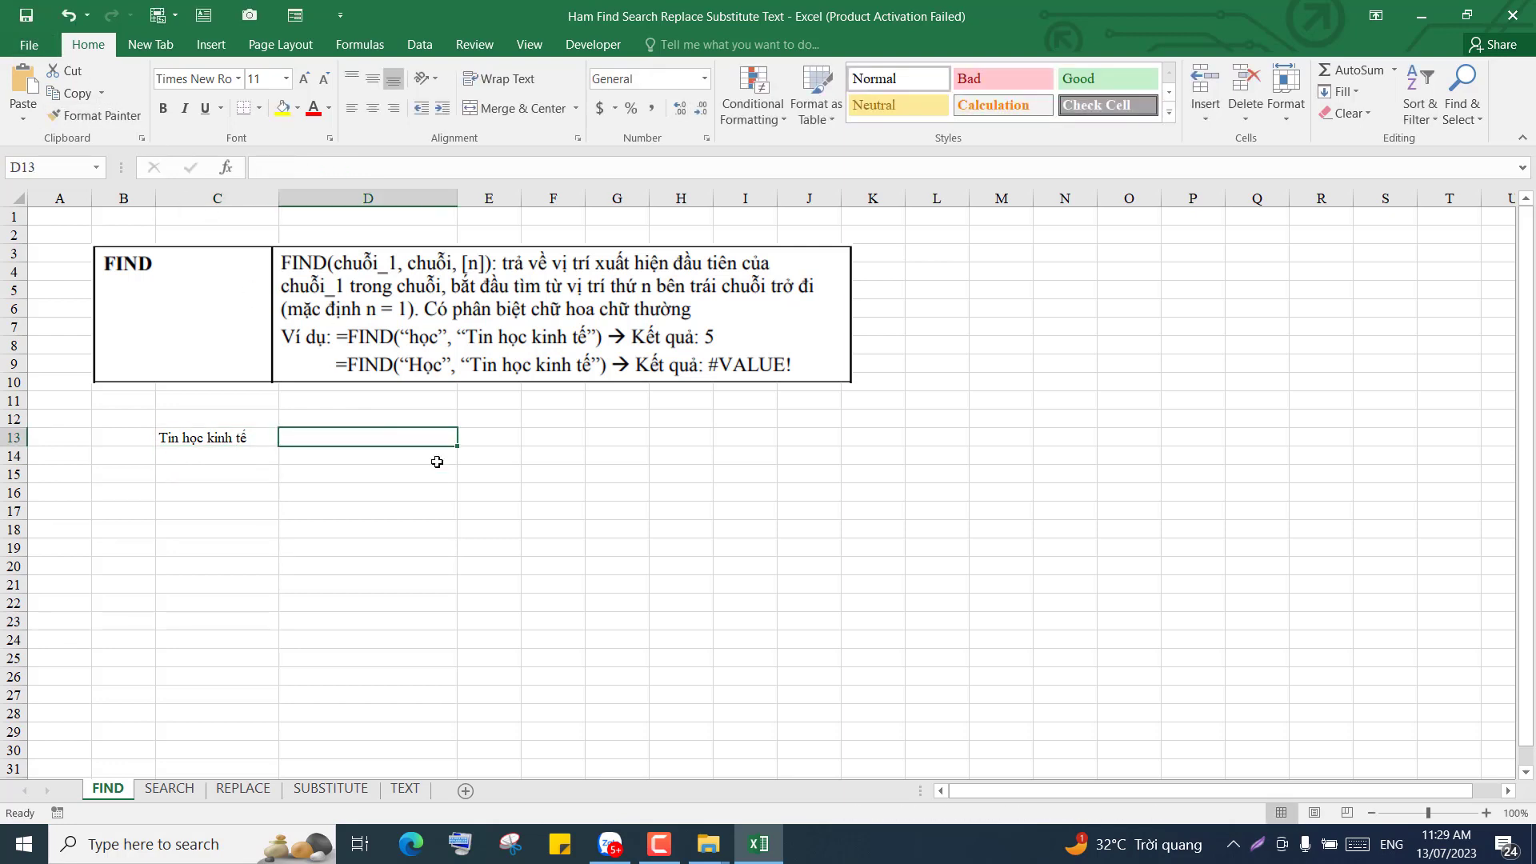
{"action": "type", "text": "="}
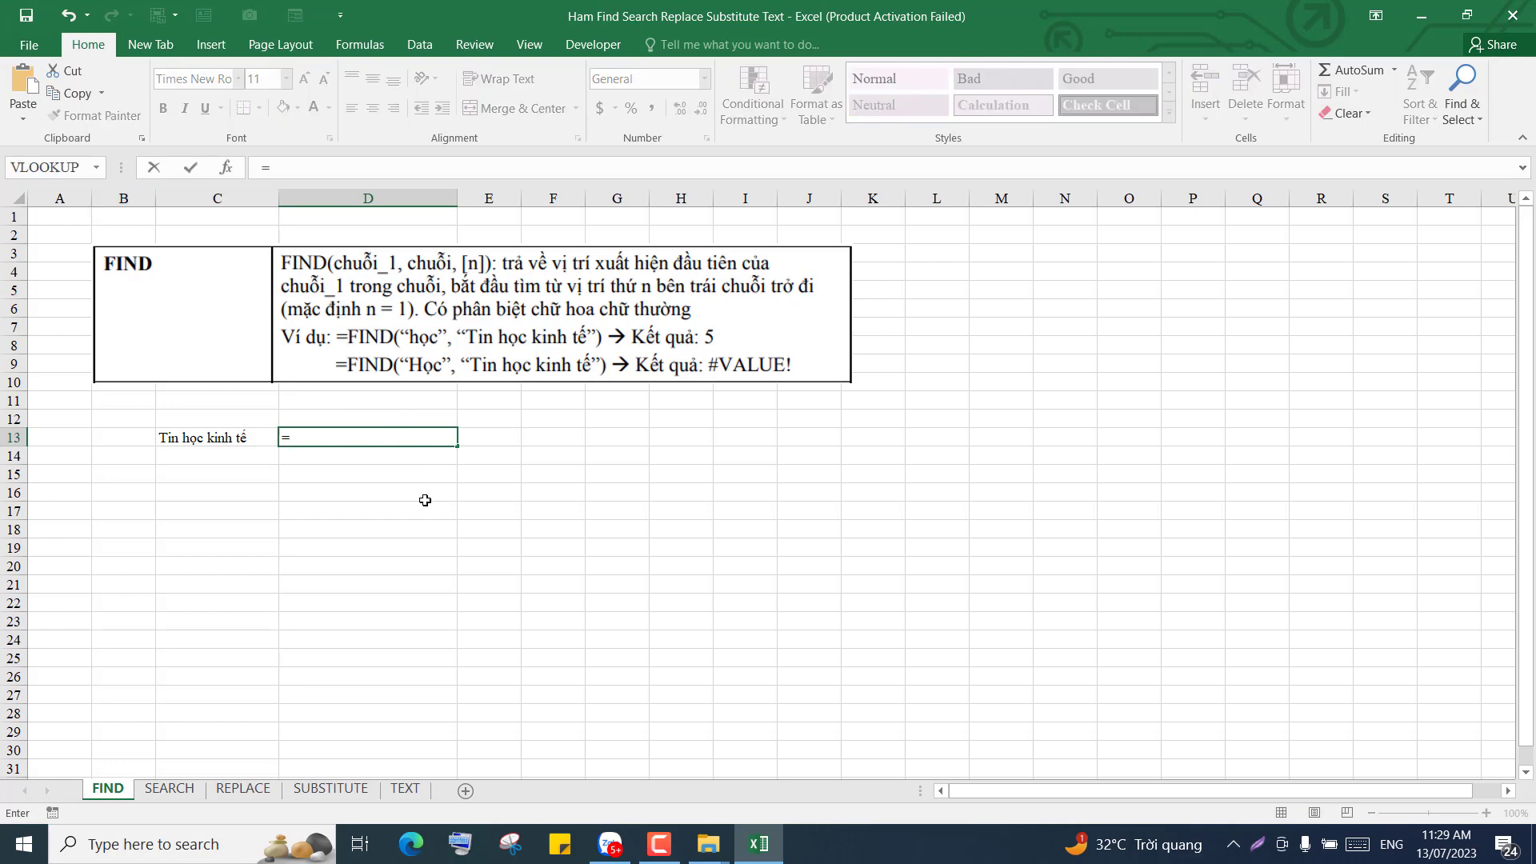
{"action": "type", "text": "in"}
{"action": "key", "text": "BackSpace"}
{"action": "type", "text": "fin"}
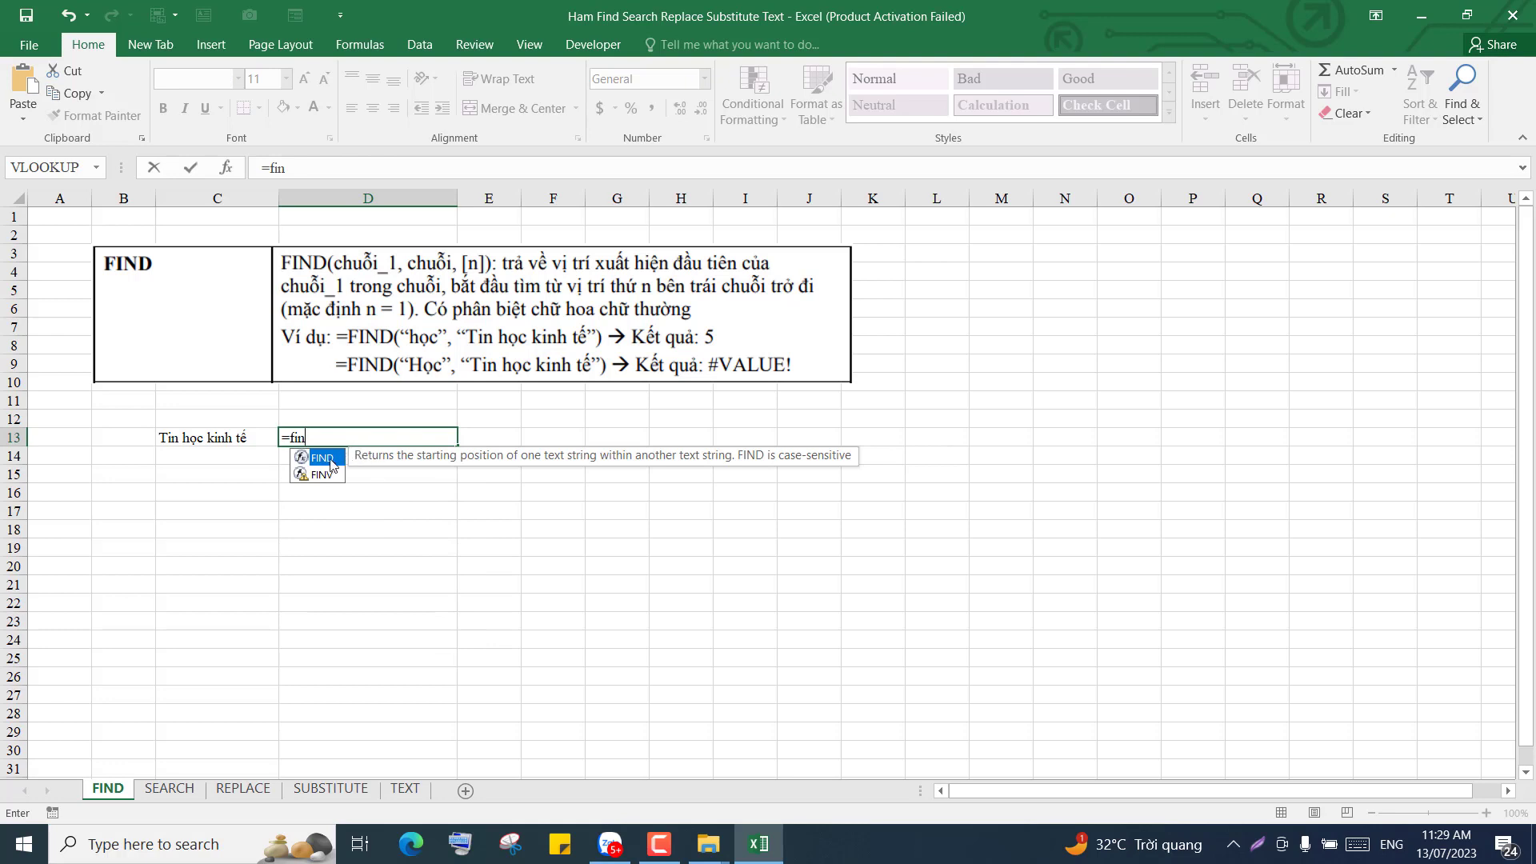
{"action": "double_click", "coordinate": [331, 462]}
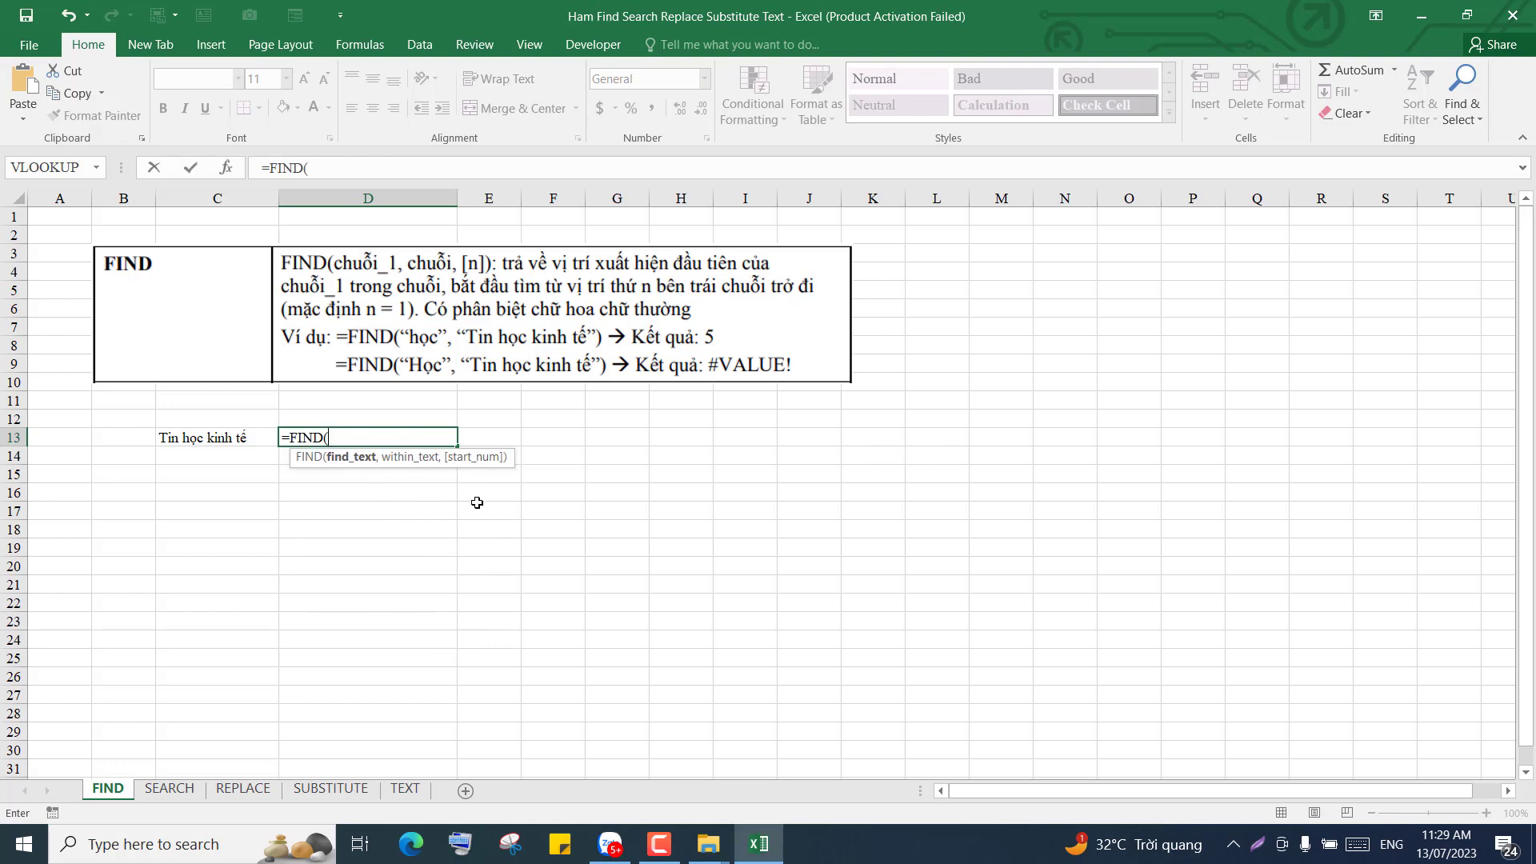
{"action": "left_click", "coordinate": [229, 170]}
{"action": "left_click_drag", "start_coordinate": [928, 445], "coordinate": [669, 437]}
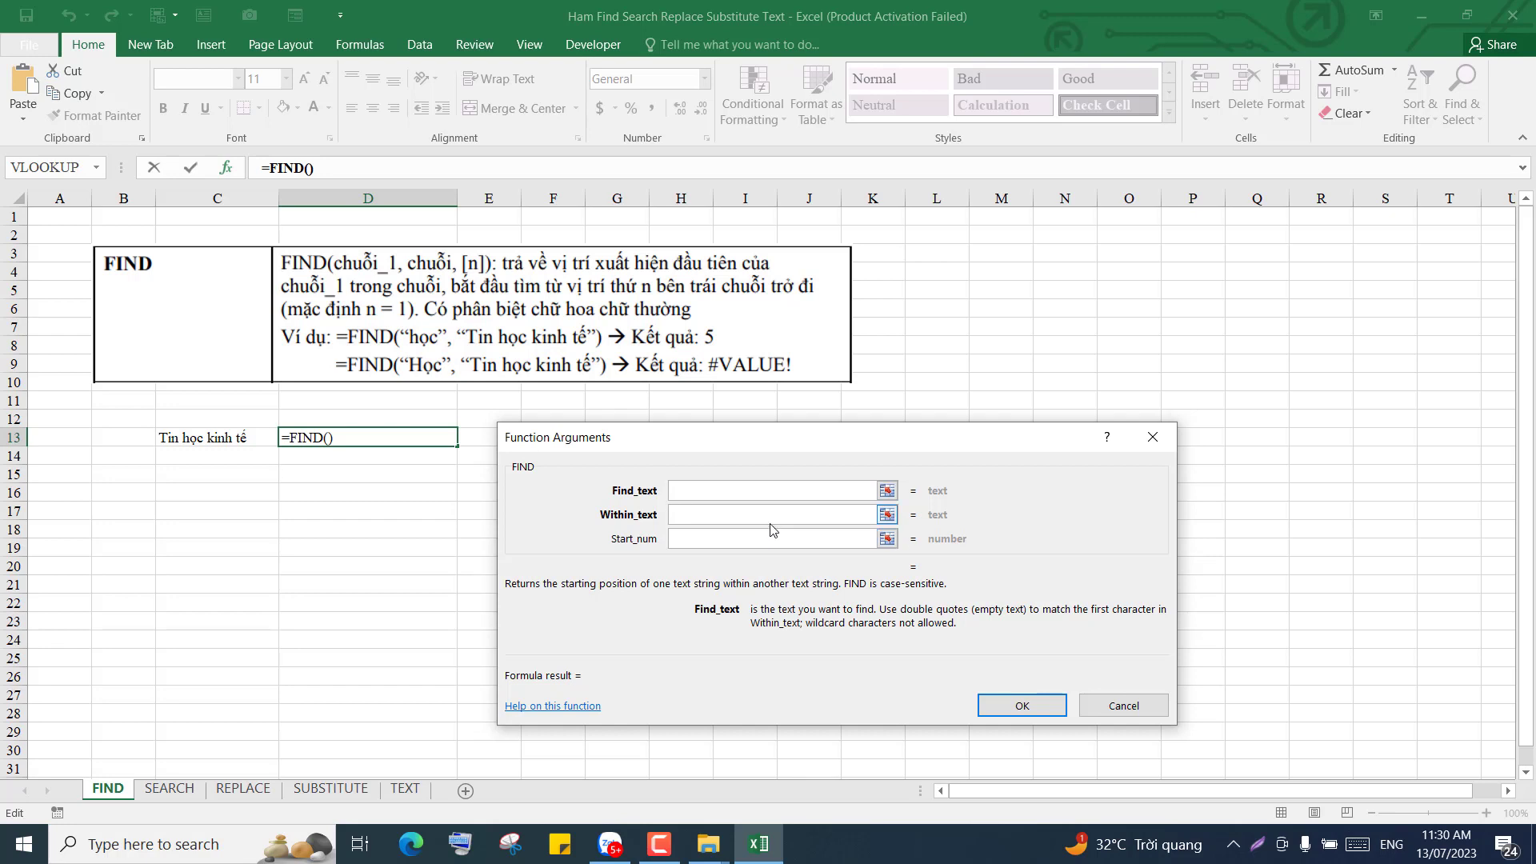
Step: Set the FIND function's text to find to "học" and its text to search within to cell C13
{"action": "type", "text": "học"}
{"action": "left_click", "coordinate": [704, 514]}
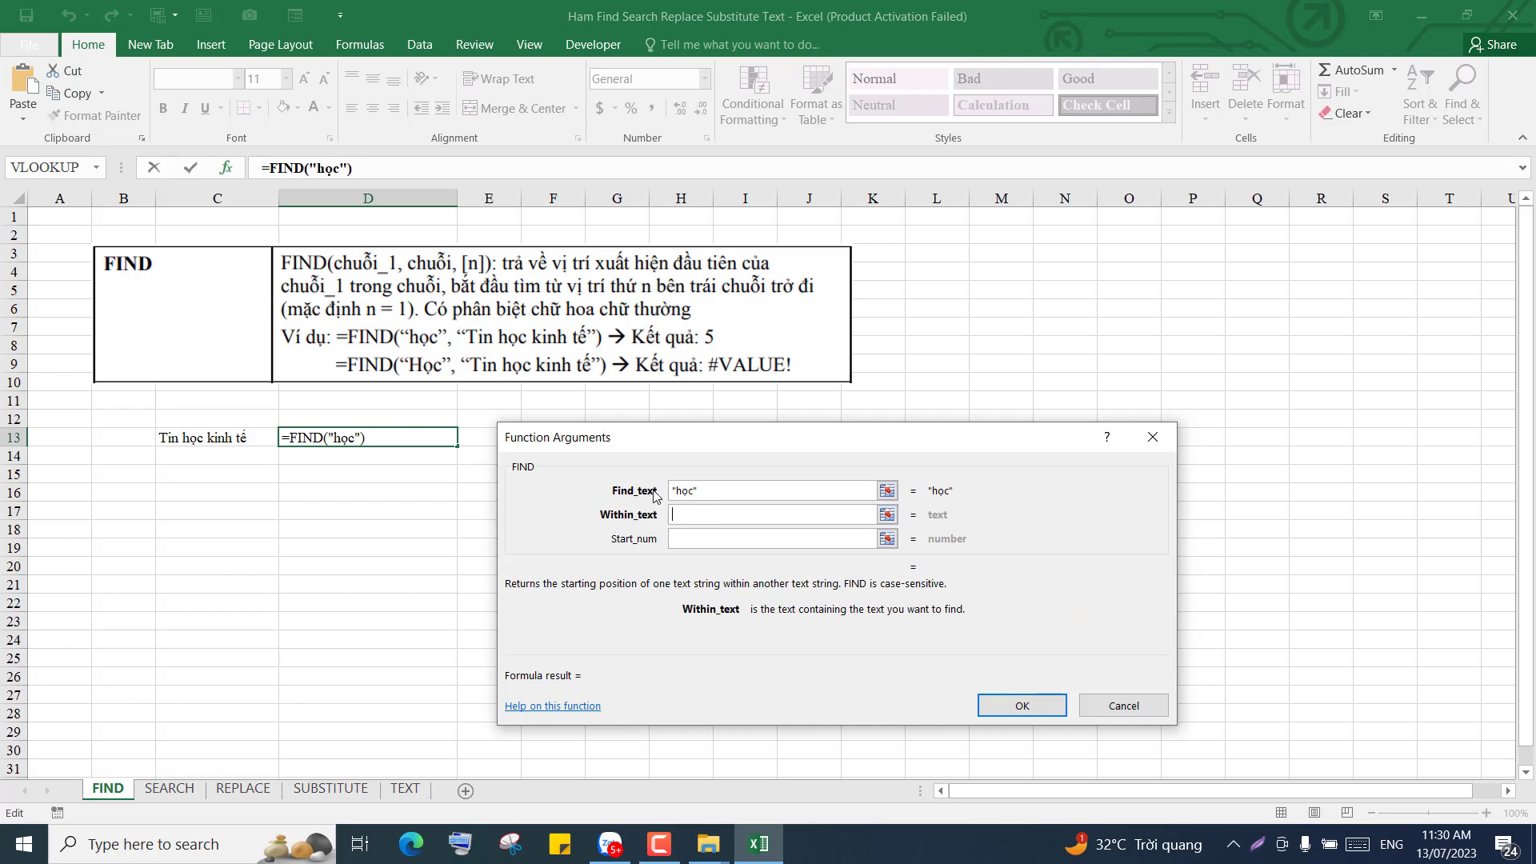
{"action": "left_click", "coordinate": [704, 488]}
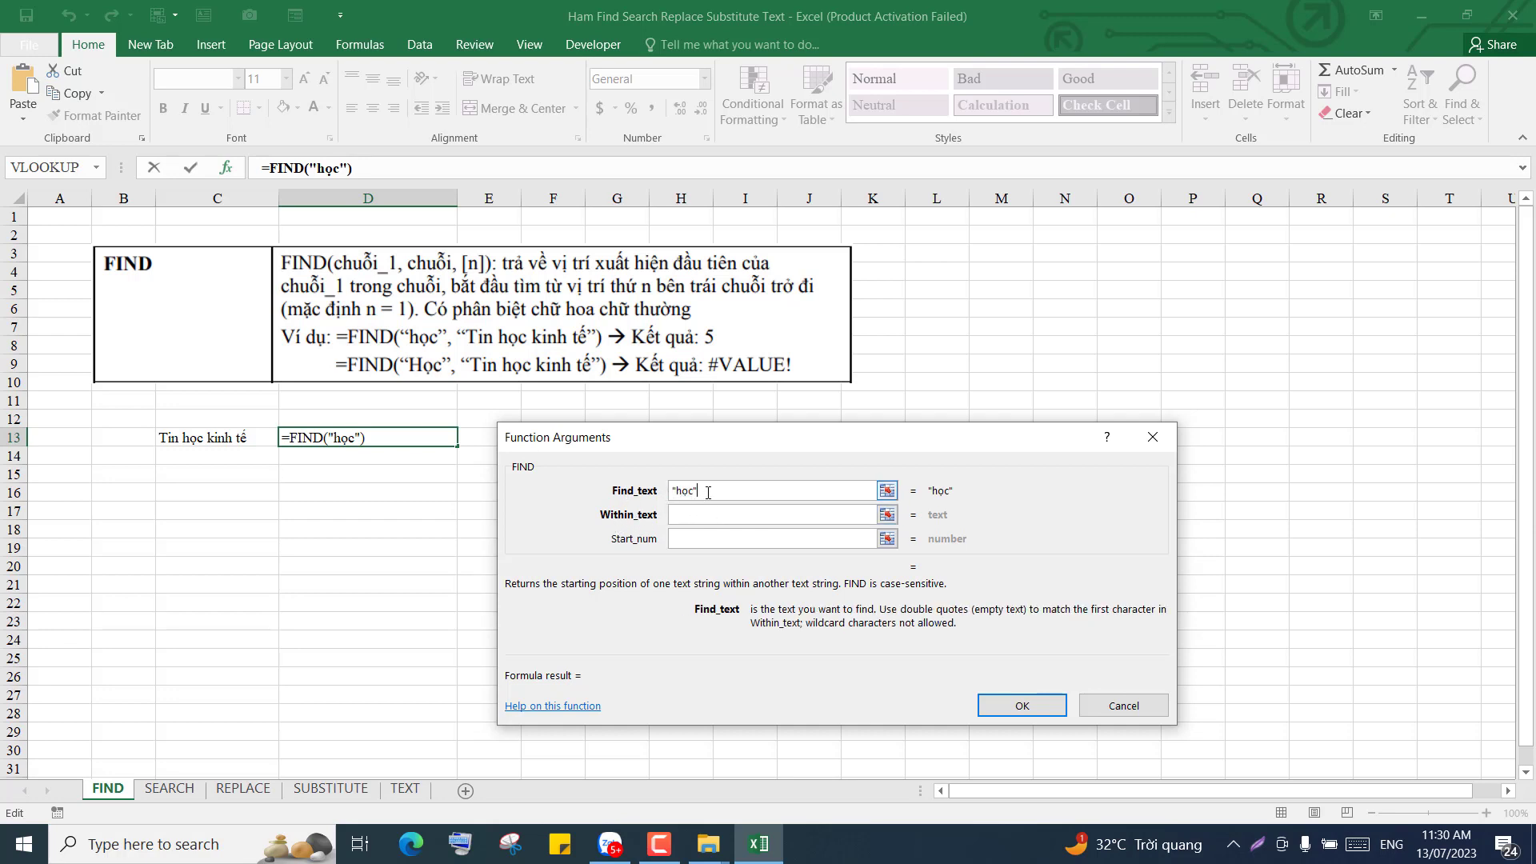
{"action": "left_click_drag", "start_coordinate": [702, 490], "coordinate": [668, 490]}
{"action": "left_click", "coordinate": [703, 517]}
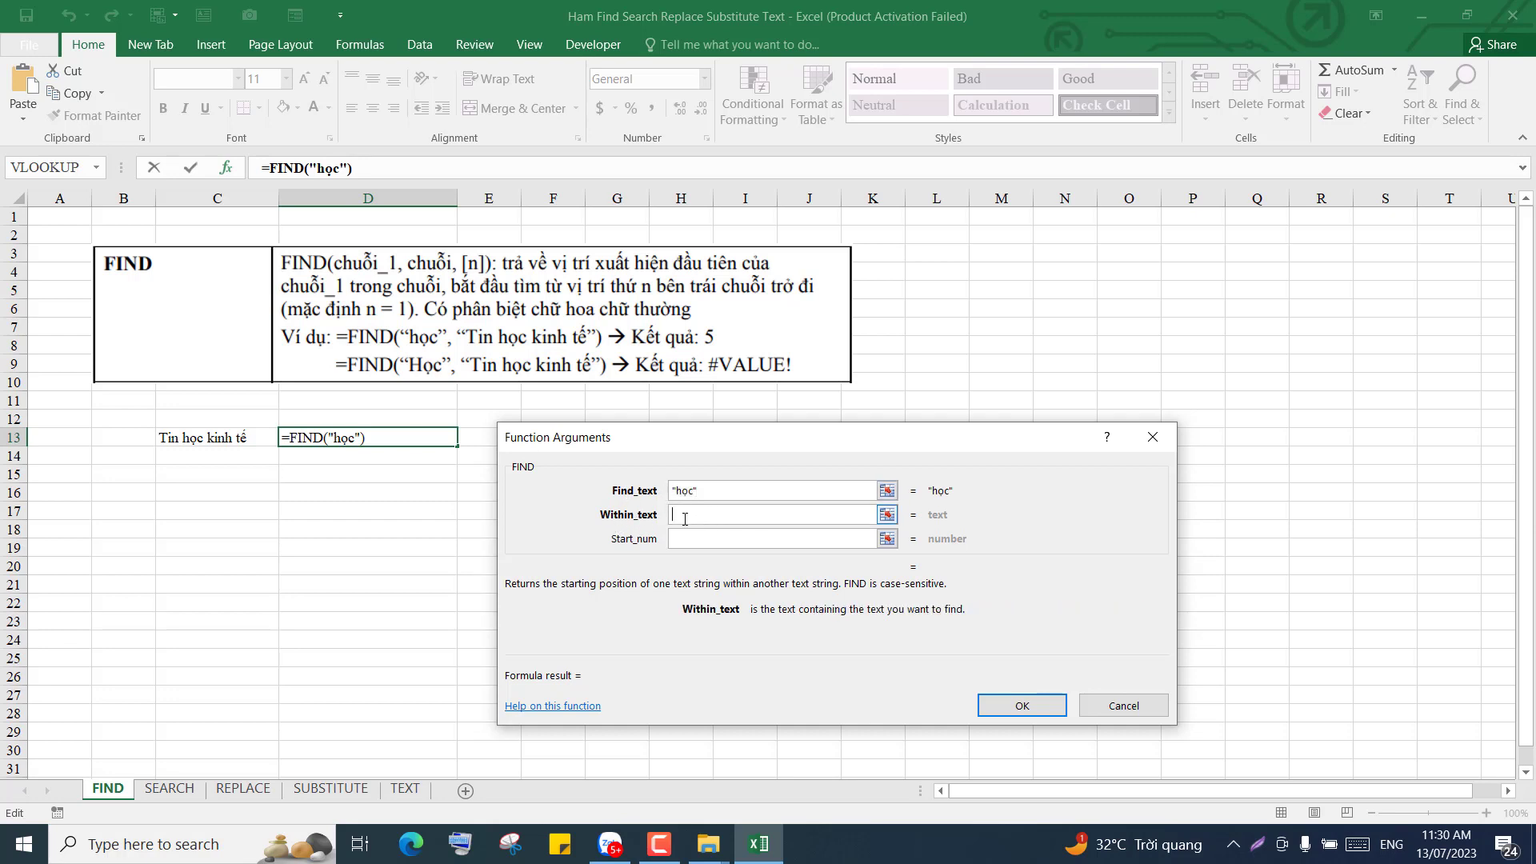
{"action": "left_click", "coordinate": [203, 438]}
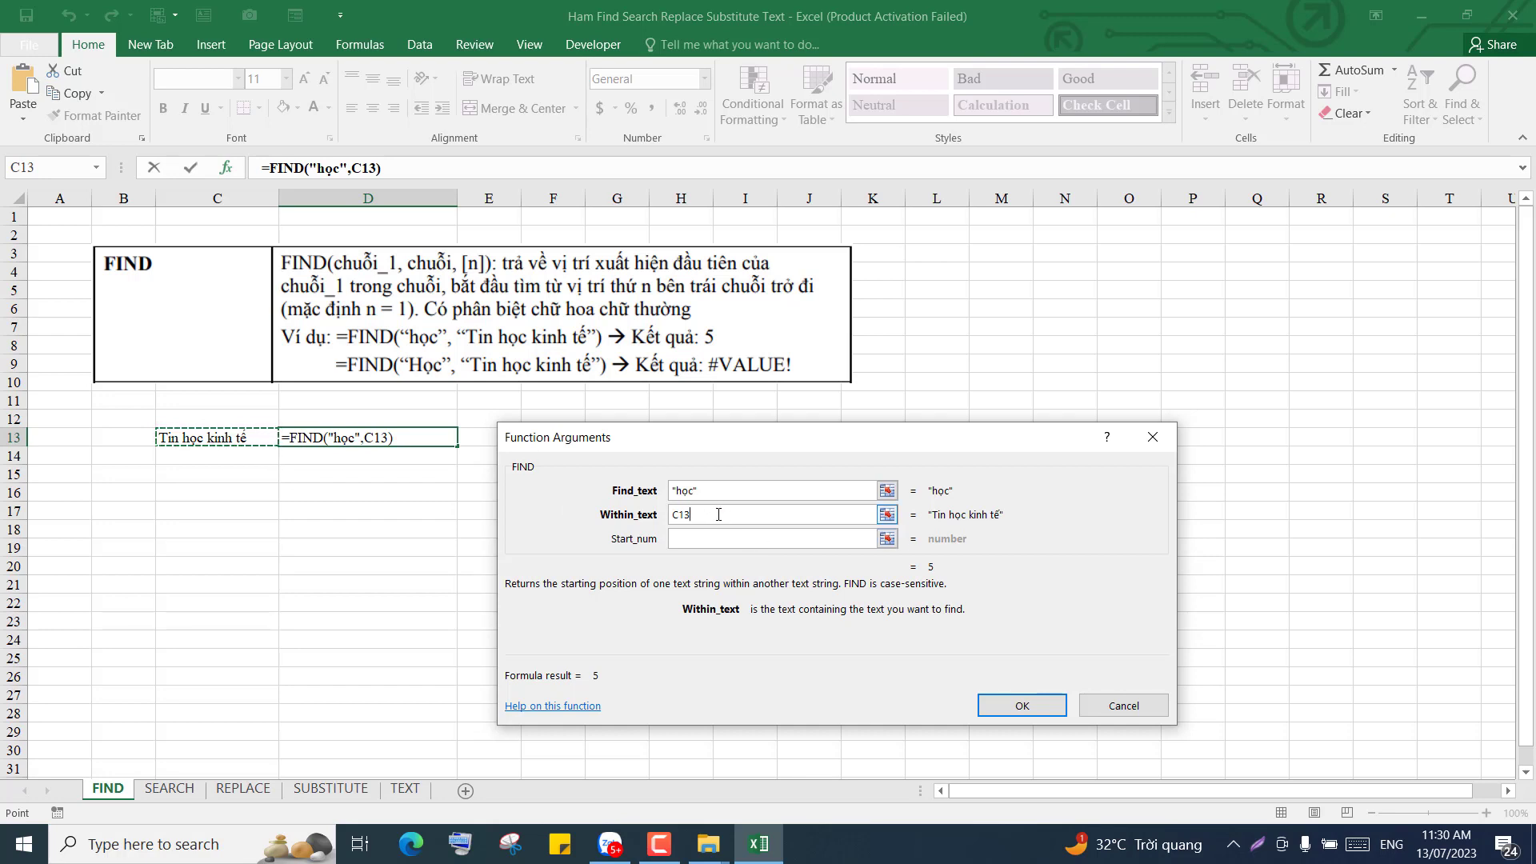
Step: Replace the C13 reference in the Within_text argument with the literal text "Tin học kinh tế"
{"action": "double_click", "coordinate": [738, 514]}
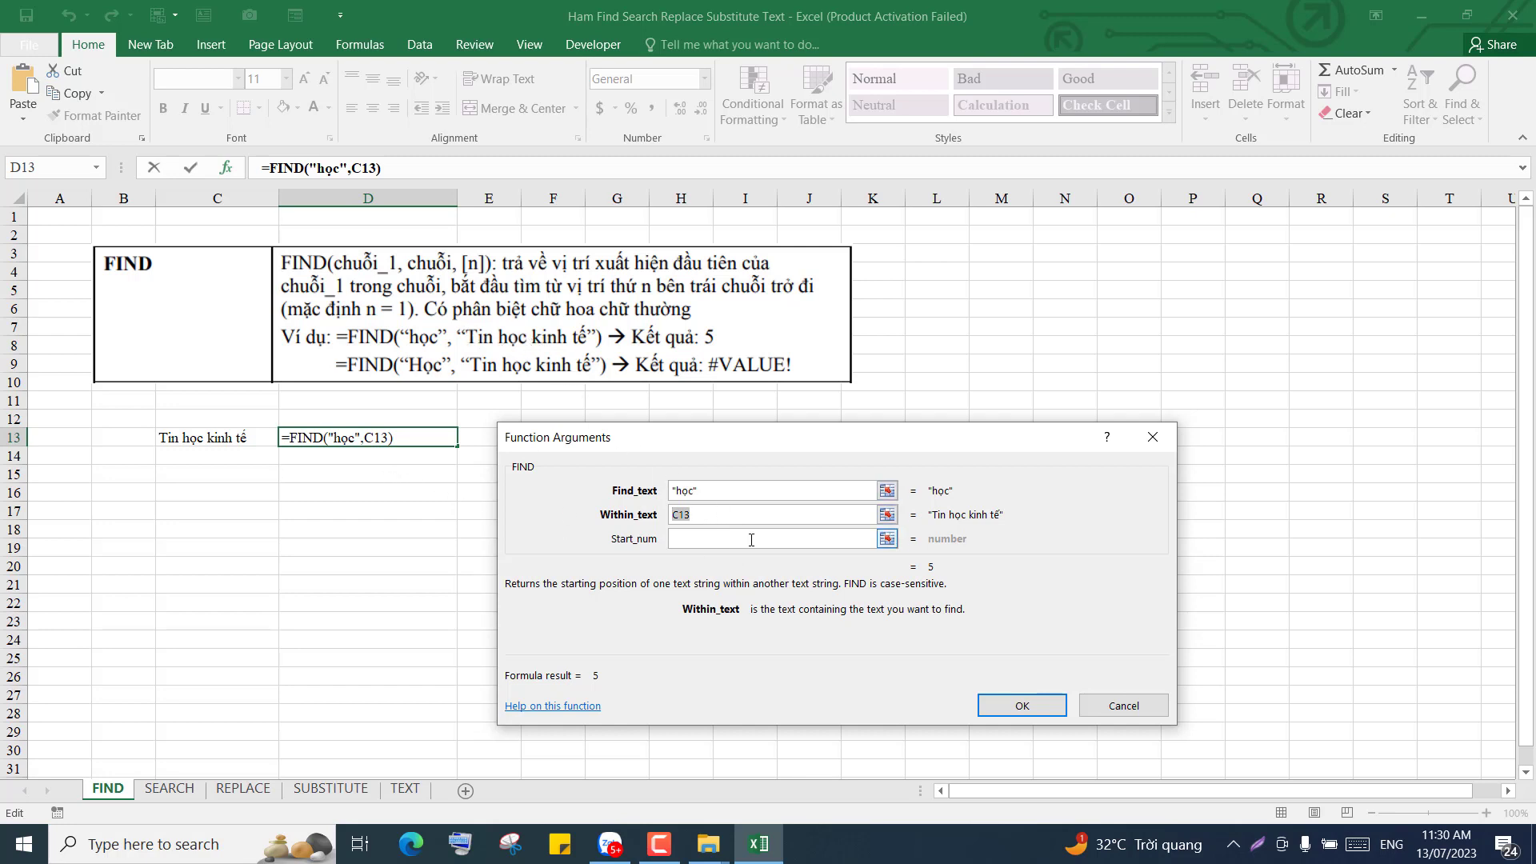
{"action": "type", "text": "Tin hoc kinh tế"}
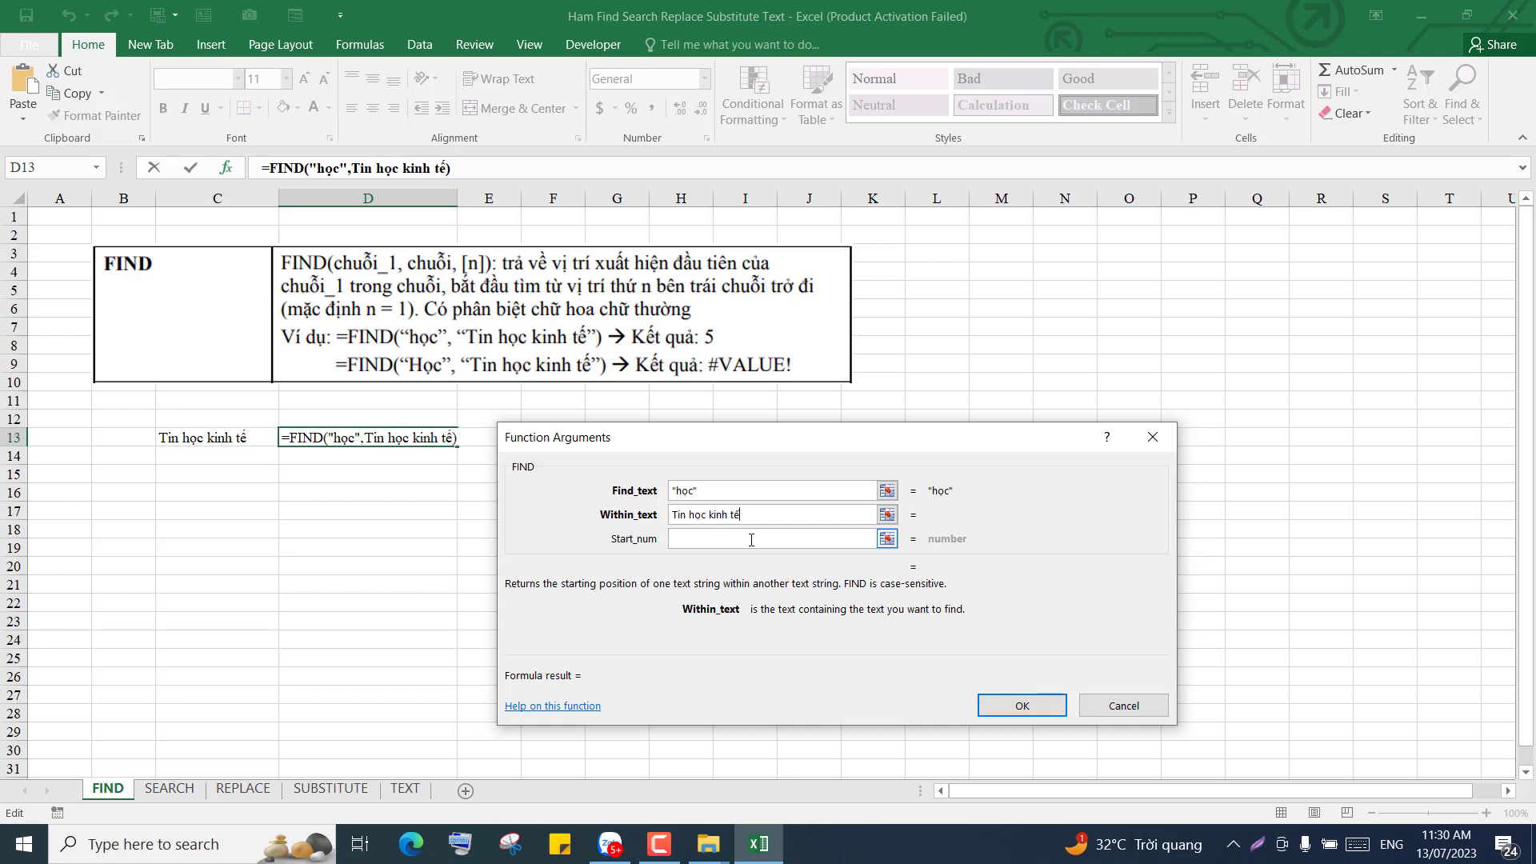
{"action": "left_click", "coordinate": [752, 540]}
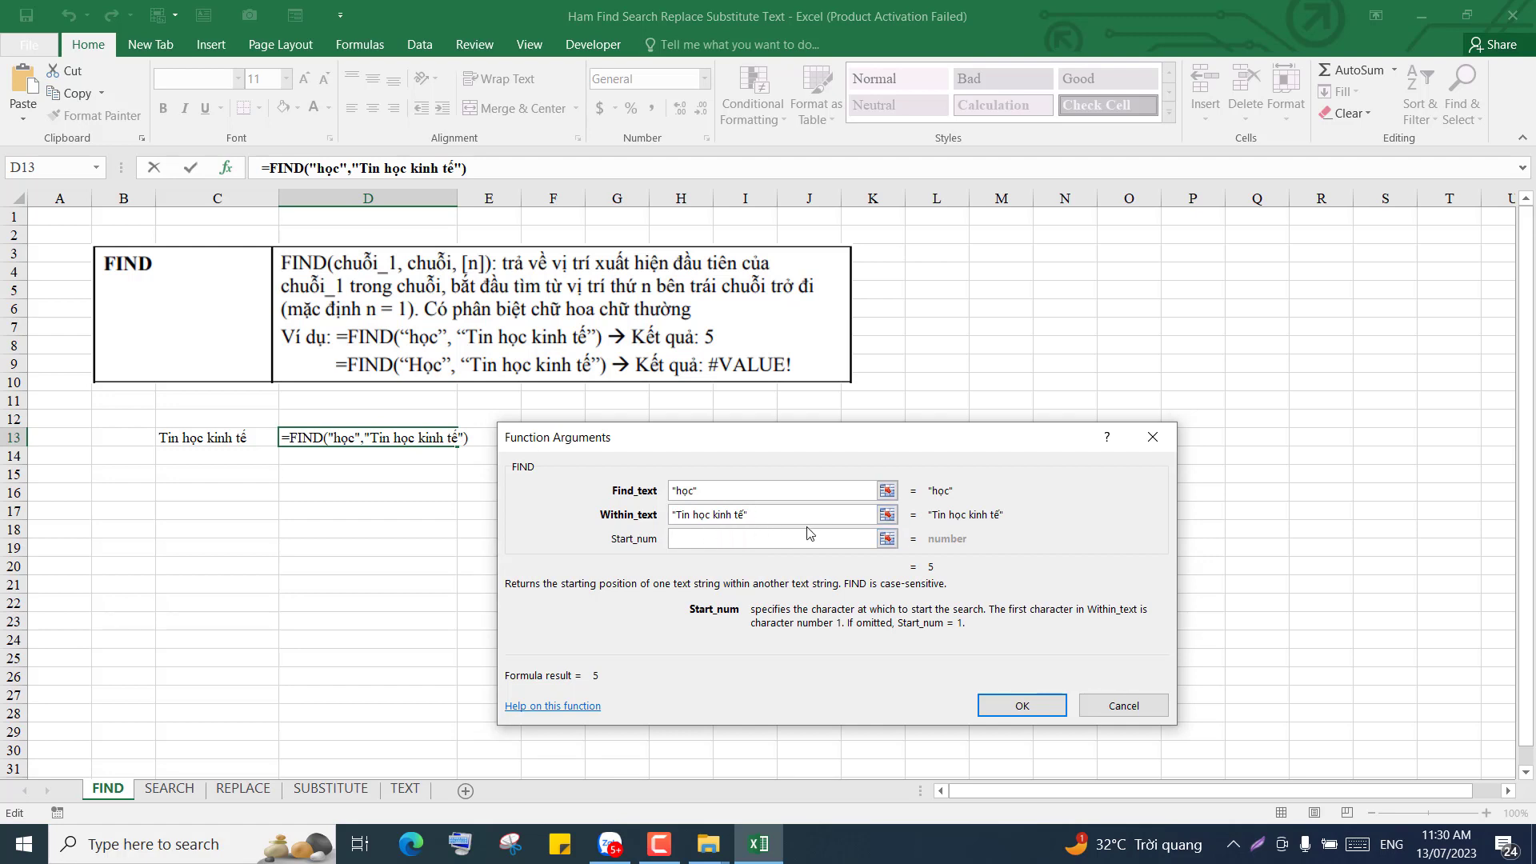
Step: Set the FIND function's Start_num to 2 and confirm the formula in D13
{"action": "type", "text": "1"}
{"action": "key", "text": "BackSpace"}
{"action": "type", "text": "1"}
{"action": "key", "text": "BackSpace"}
{"action": "type", "text": "2"}
{"action": "left_click", "coordinate": [1012, 706]}
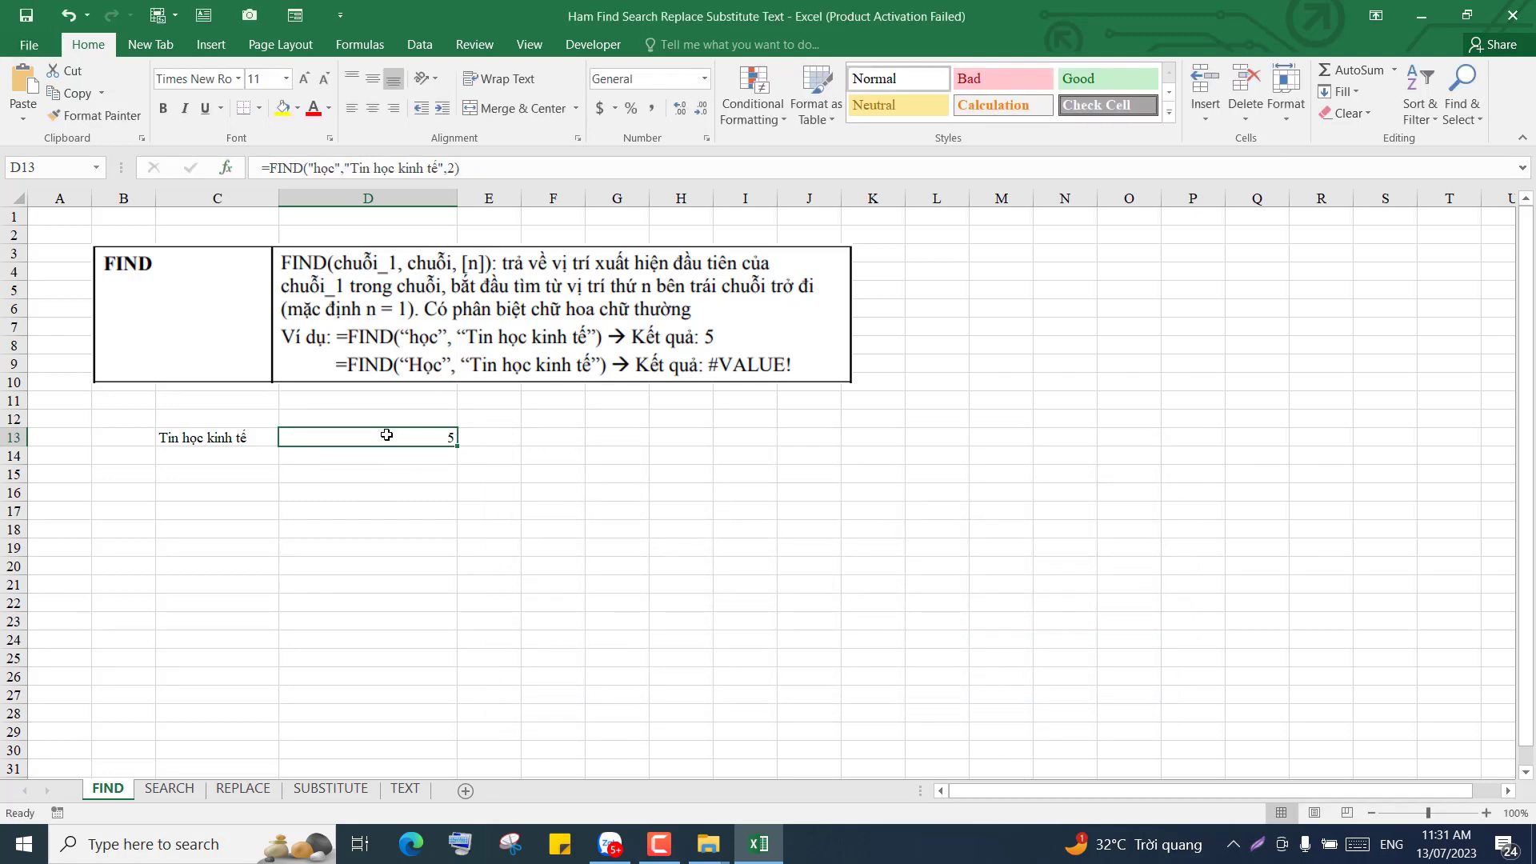
Step: Reopen the FIND arguments of cell D13, review them, and set Start_num to 4, confirming the formula
{"action": "left_click", "coordinate": [228, 168]}
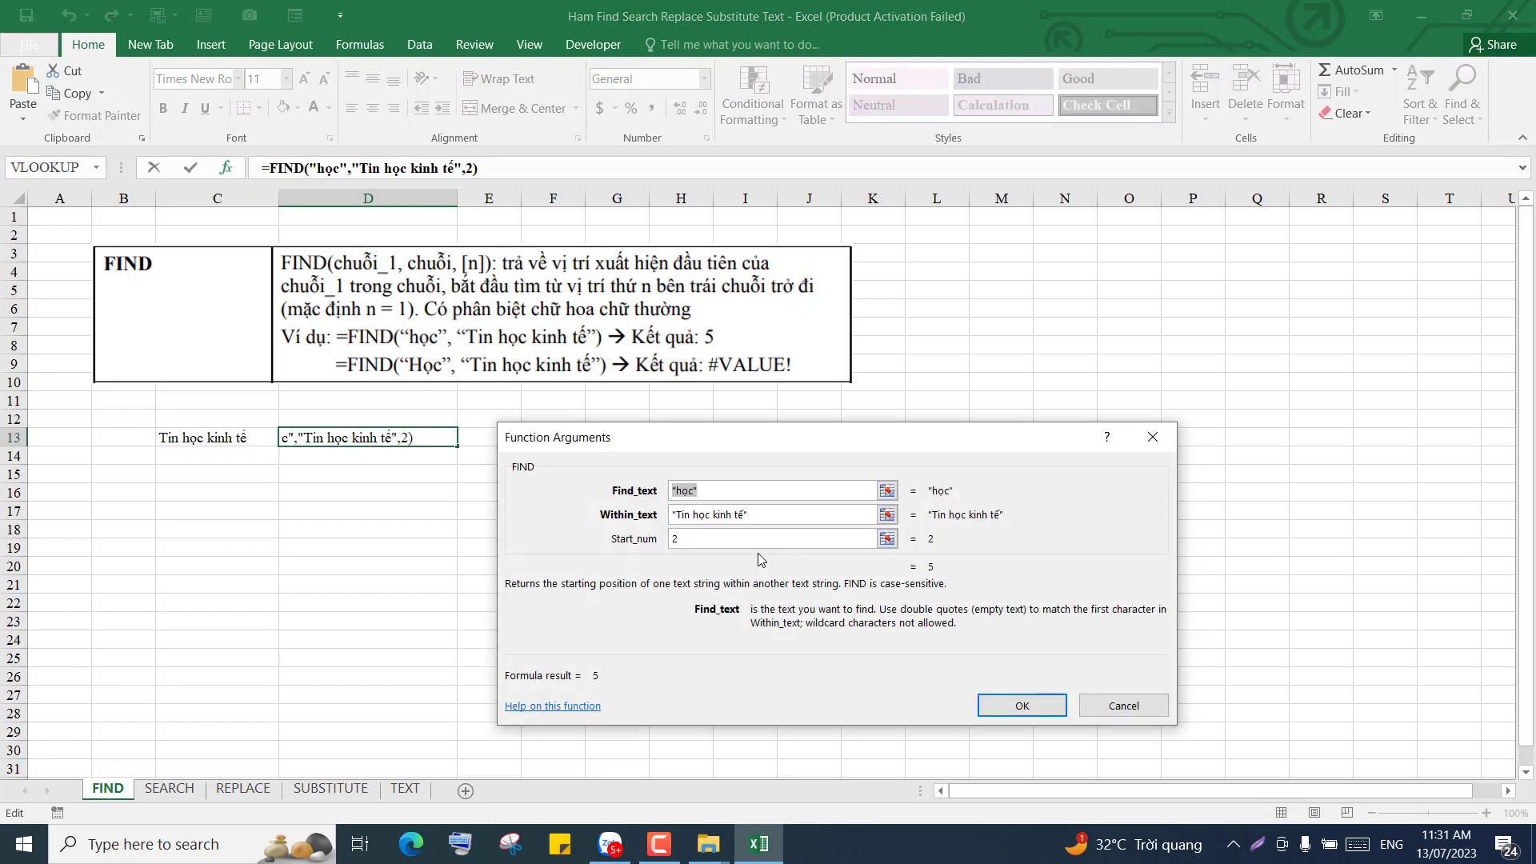
{"action": "left_click", "coordinate": [703, 540]}
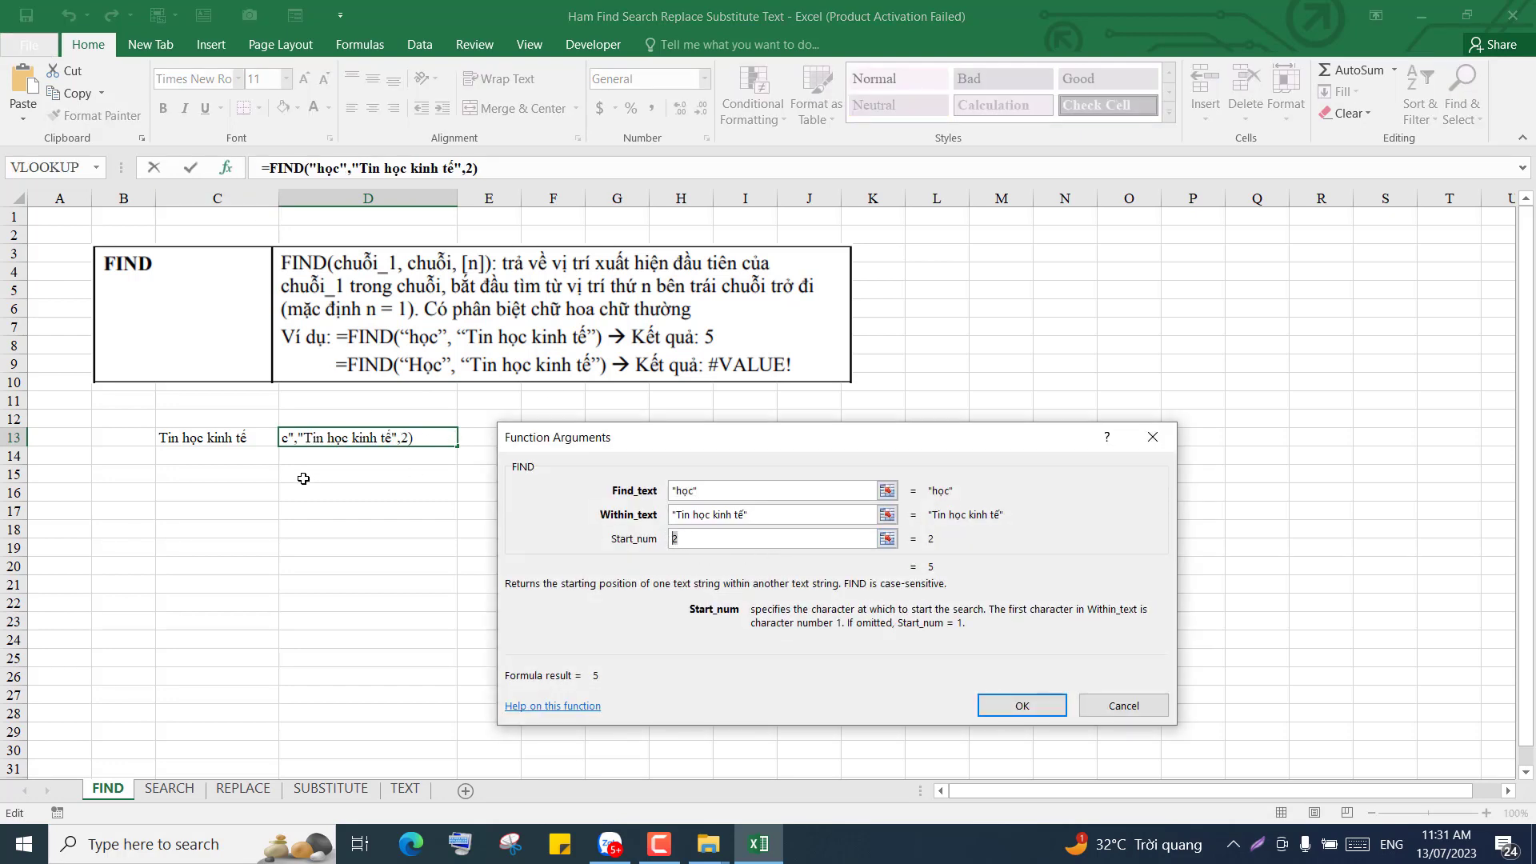
{"action": "left_click", "coordinate": [670, 491]}
{"action": "left_click_drag", "start_coordinate": [670, 490], "coordinate": [663, 491]}
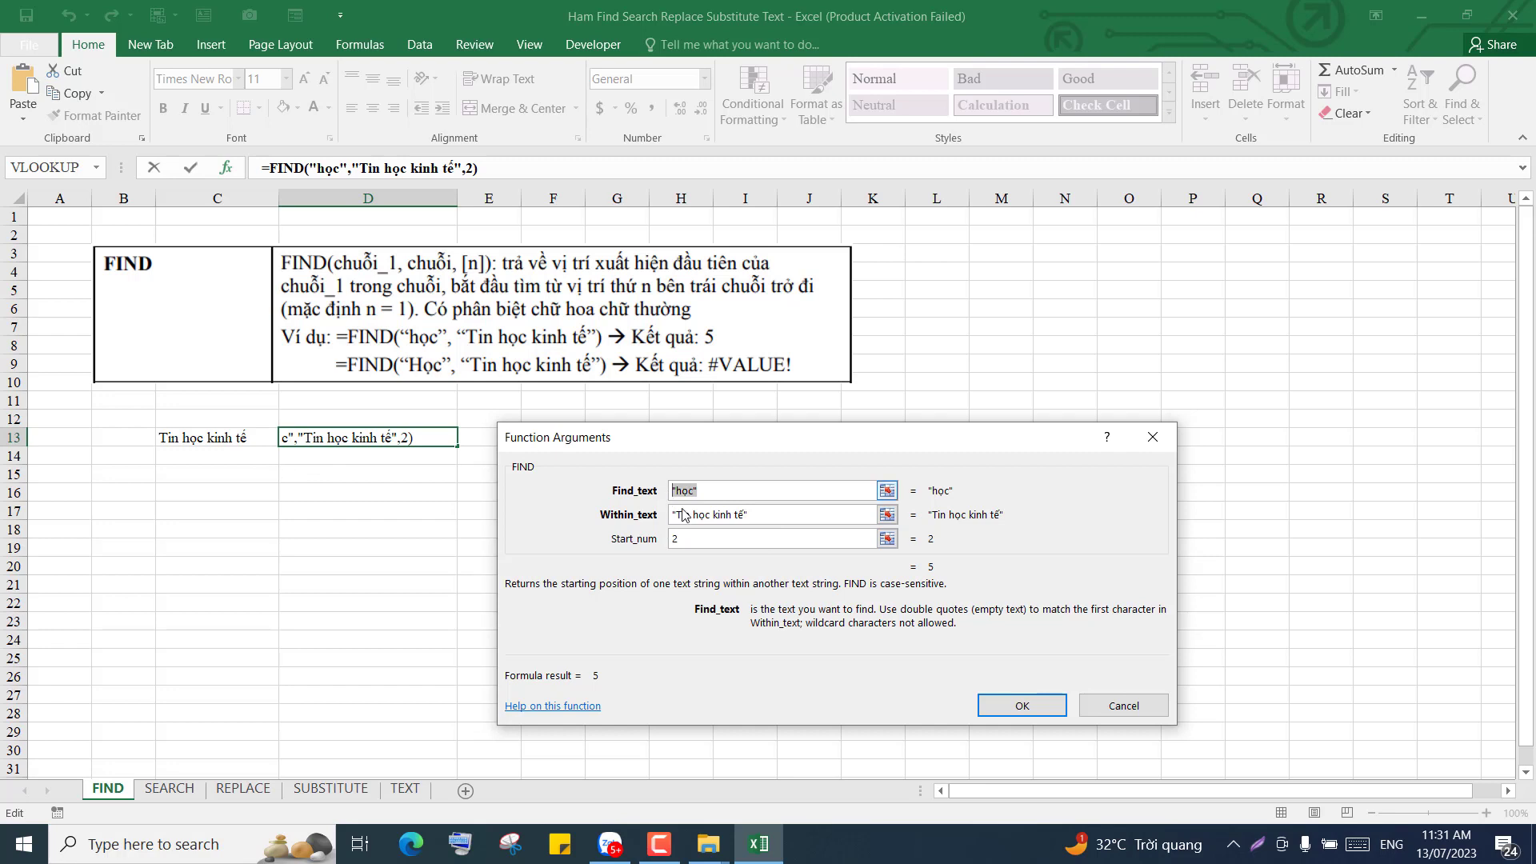
{"action": "left_click_drag", "start_coordinate": [751, 516], "coordinate": [663, 514]}
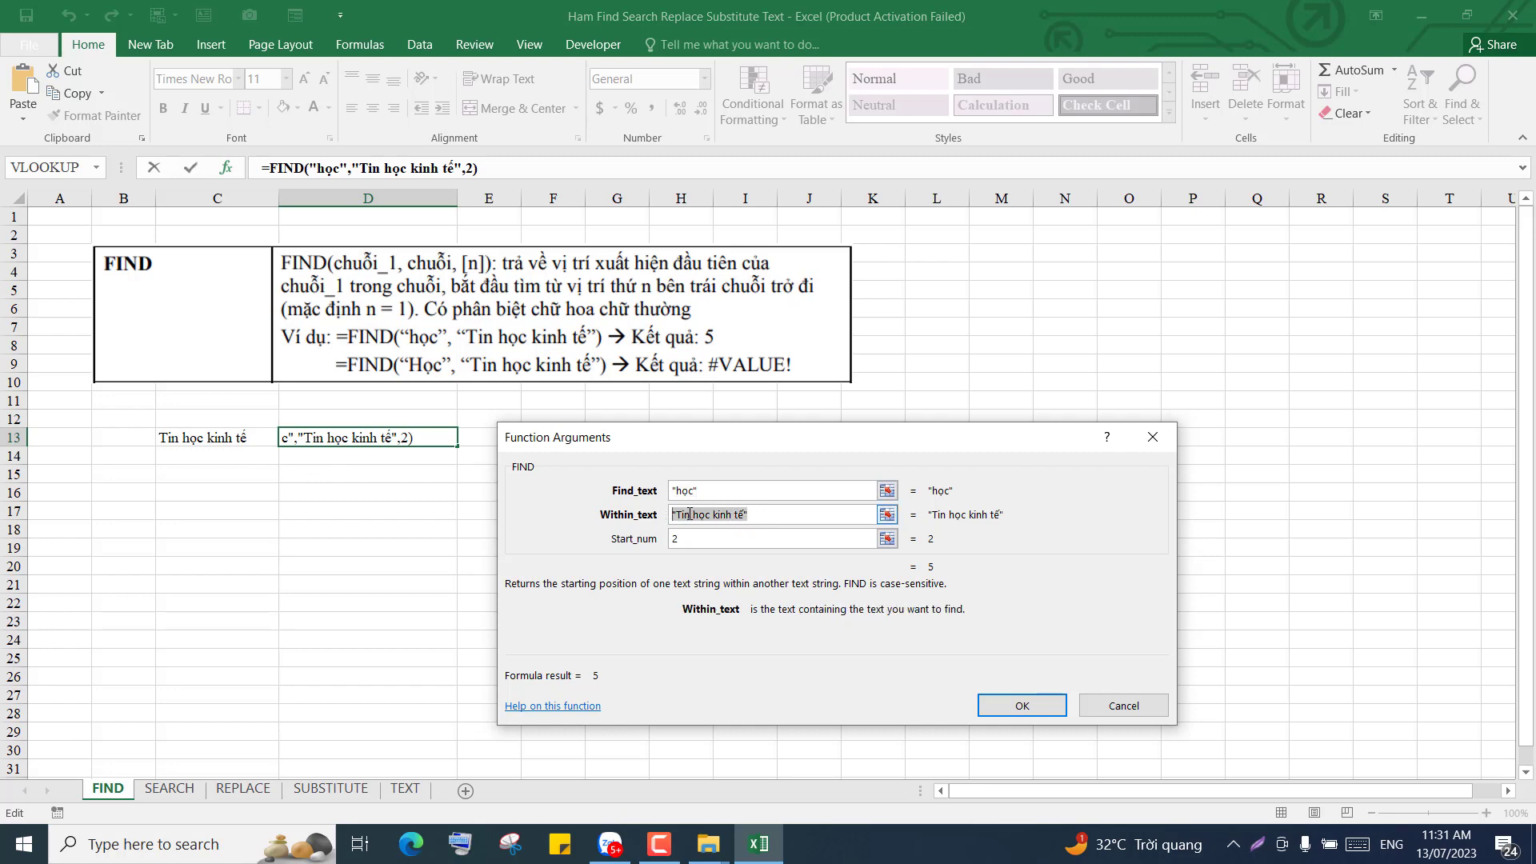
{"action": "left_click", "coordinate": [690, 515]}
{"action": "left_click", "coordinate": [683, 540]}
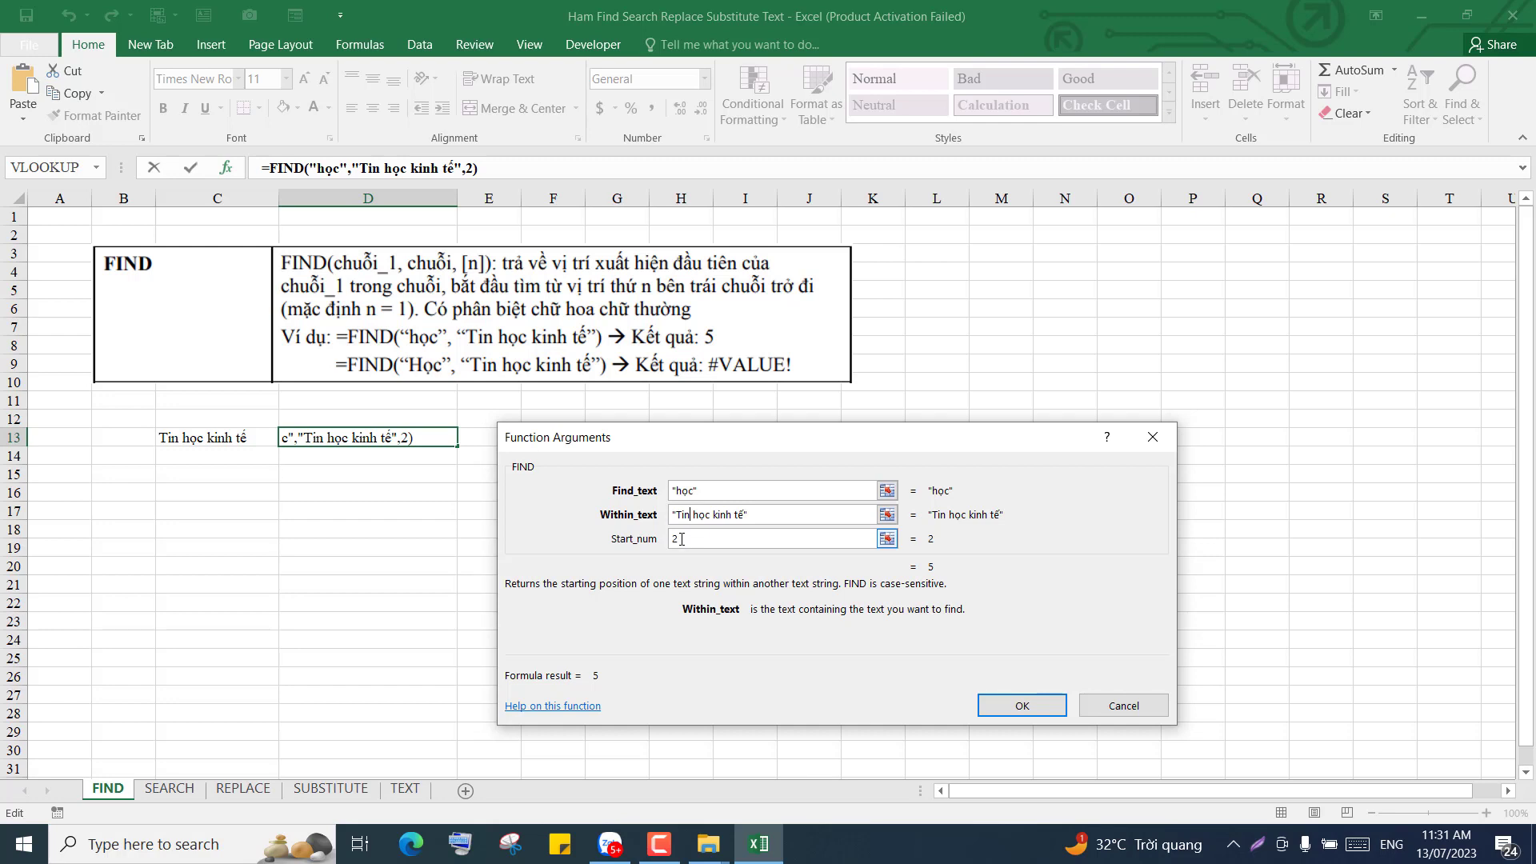
{"action": "left_click", "coordinate": [680, 514]}
{"action": "key", "text": "Tab"}
{"action": "type", "text": "4"}
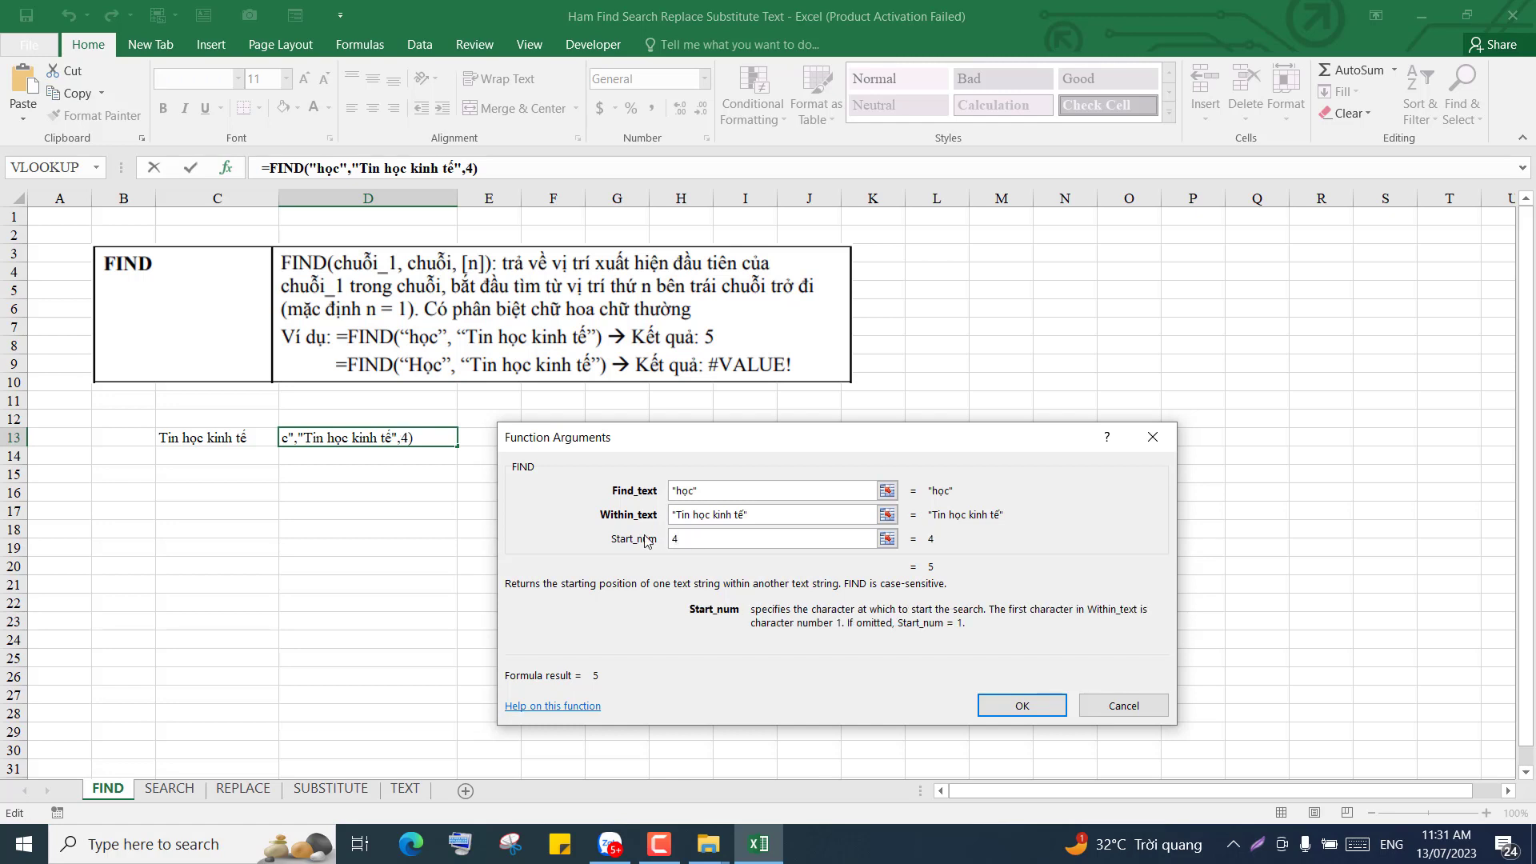
{"action": "left_click", "coordinate": [1002, 704]}
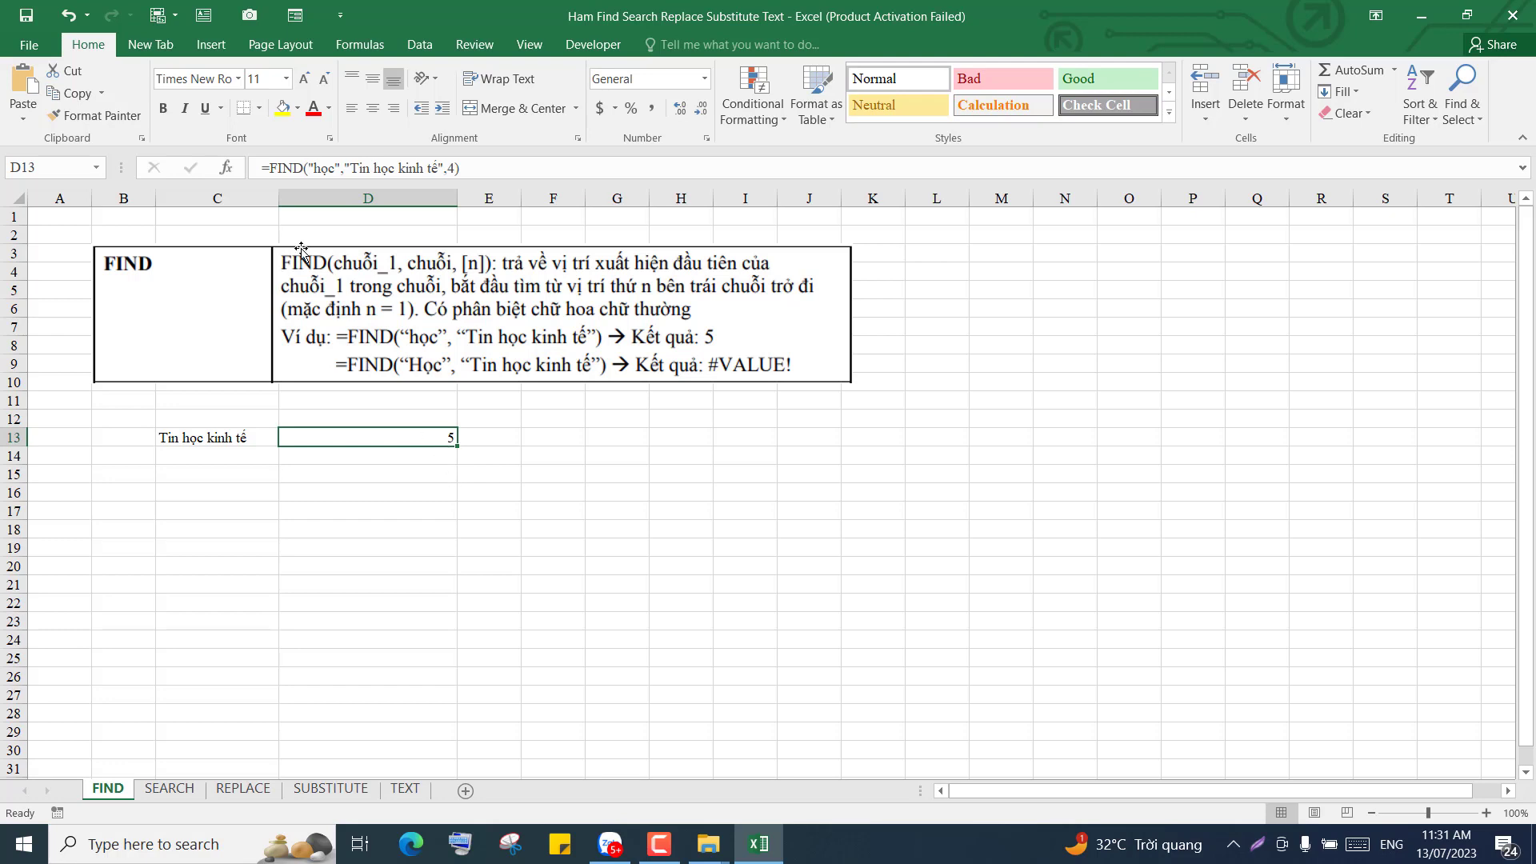
Step: Change the Start_num argument of D13's FIND formula to 5 and confirm it
{"action": "left_click", "coordinate": [226, 167]}
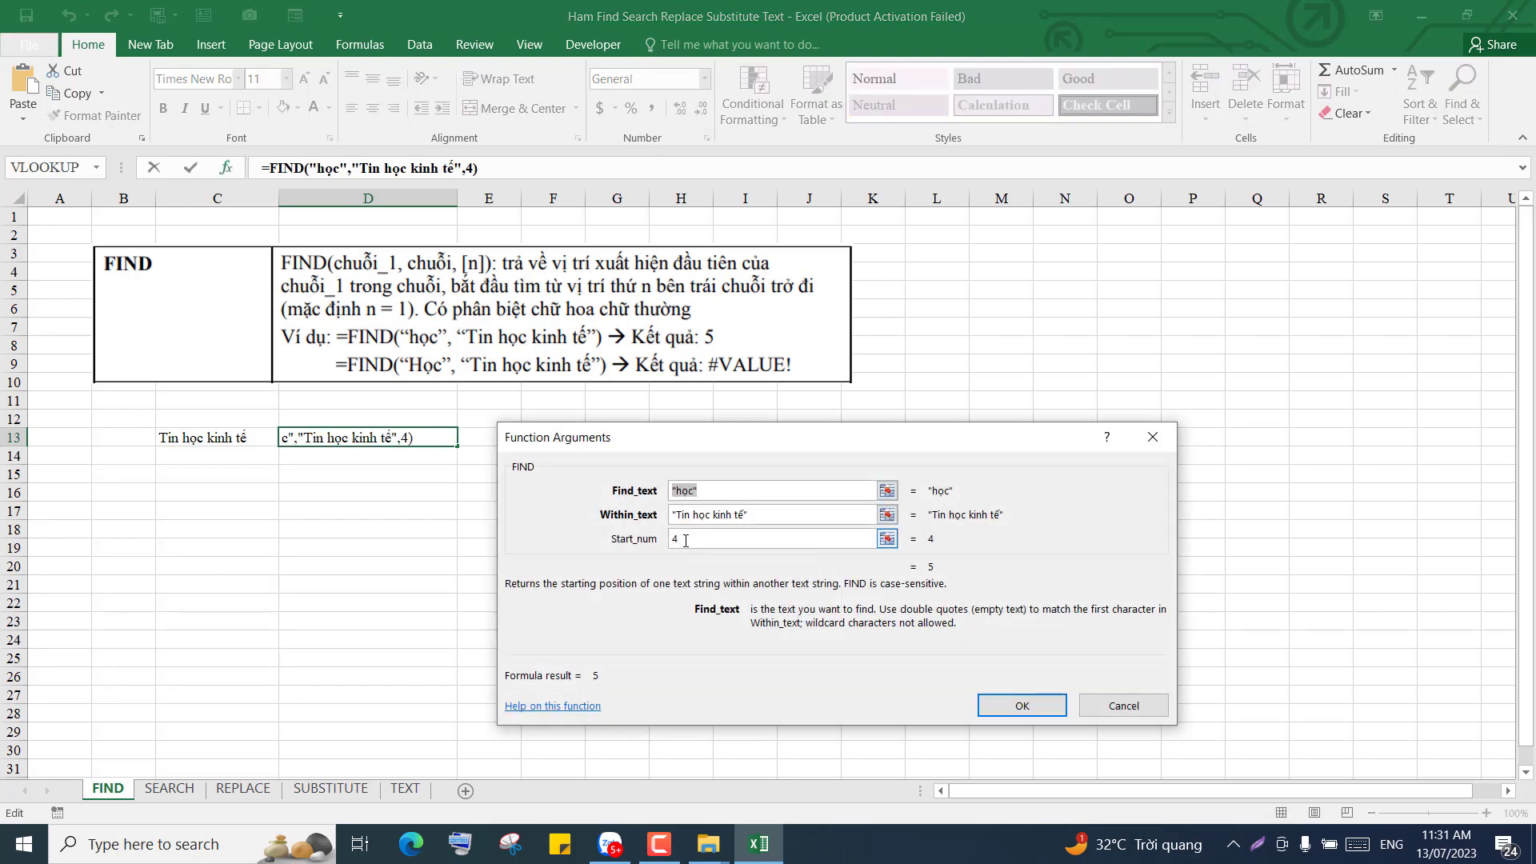
{"action": "double_click", "coordinate": [674, 540]}
{"action": "type", "text": "5"}
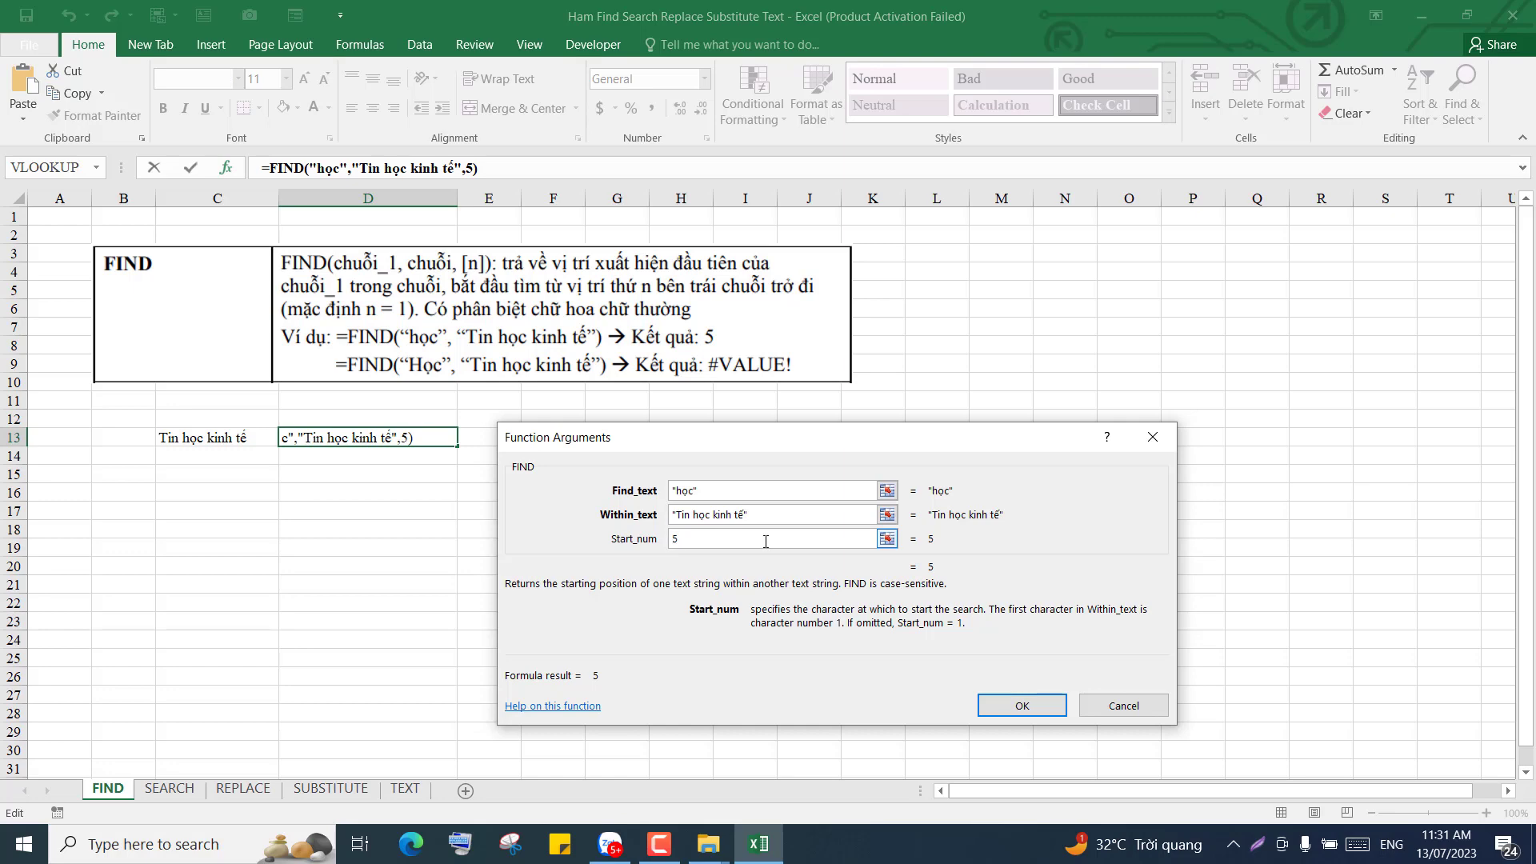
{"action": "left_click", "coordinate": [1022, 704]}
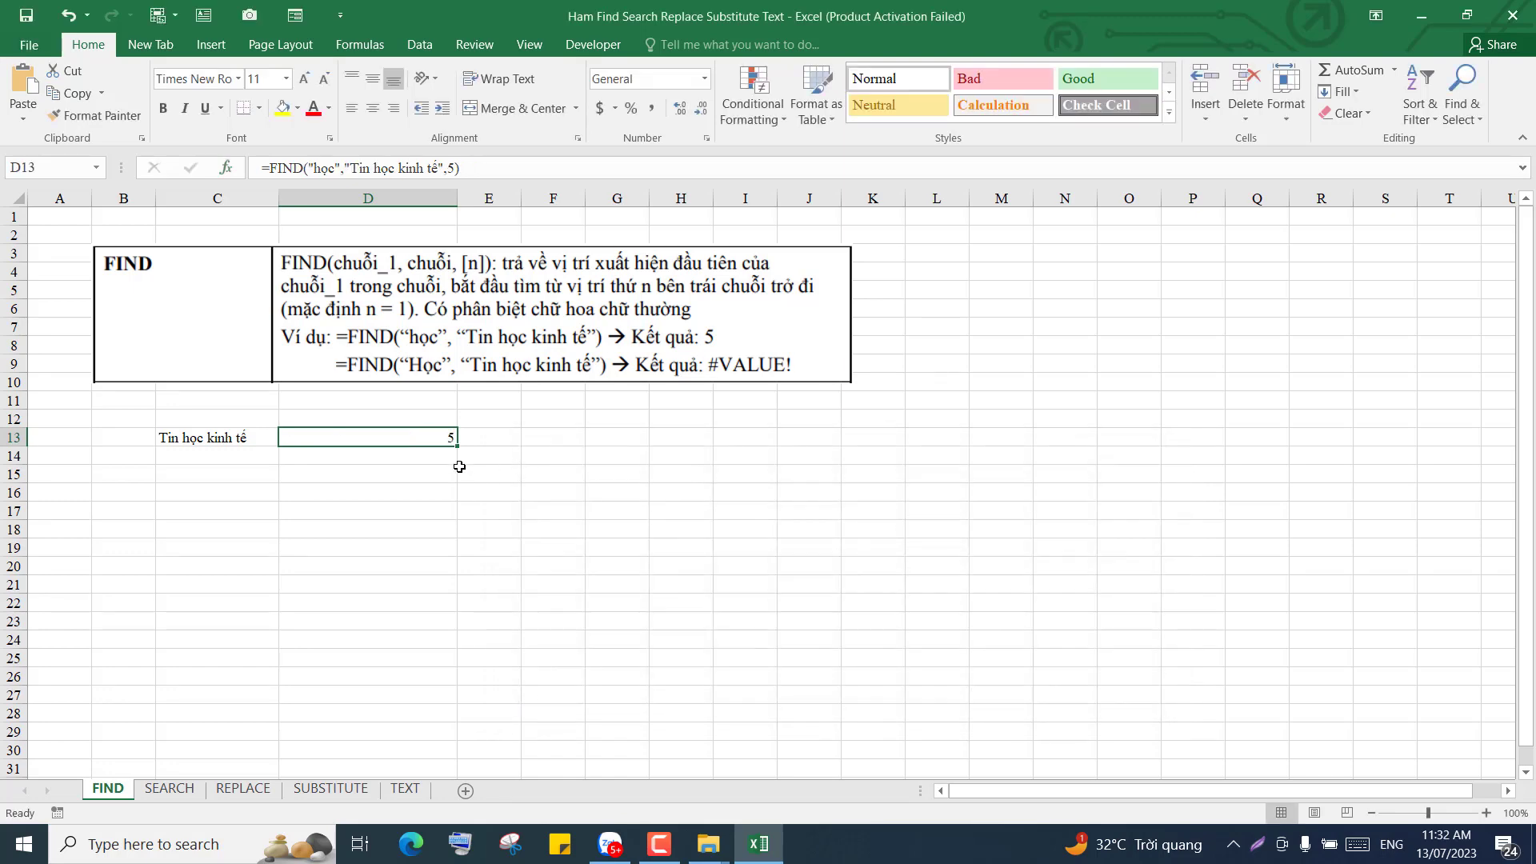
Step: Replace the Start_num argument in D13's FIND formula with 6 and apply the change
{"action": "left_click", "coordinate": [226, 167]}
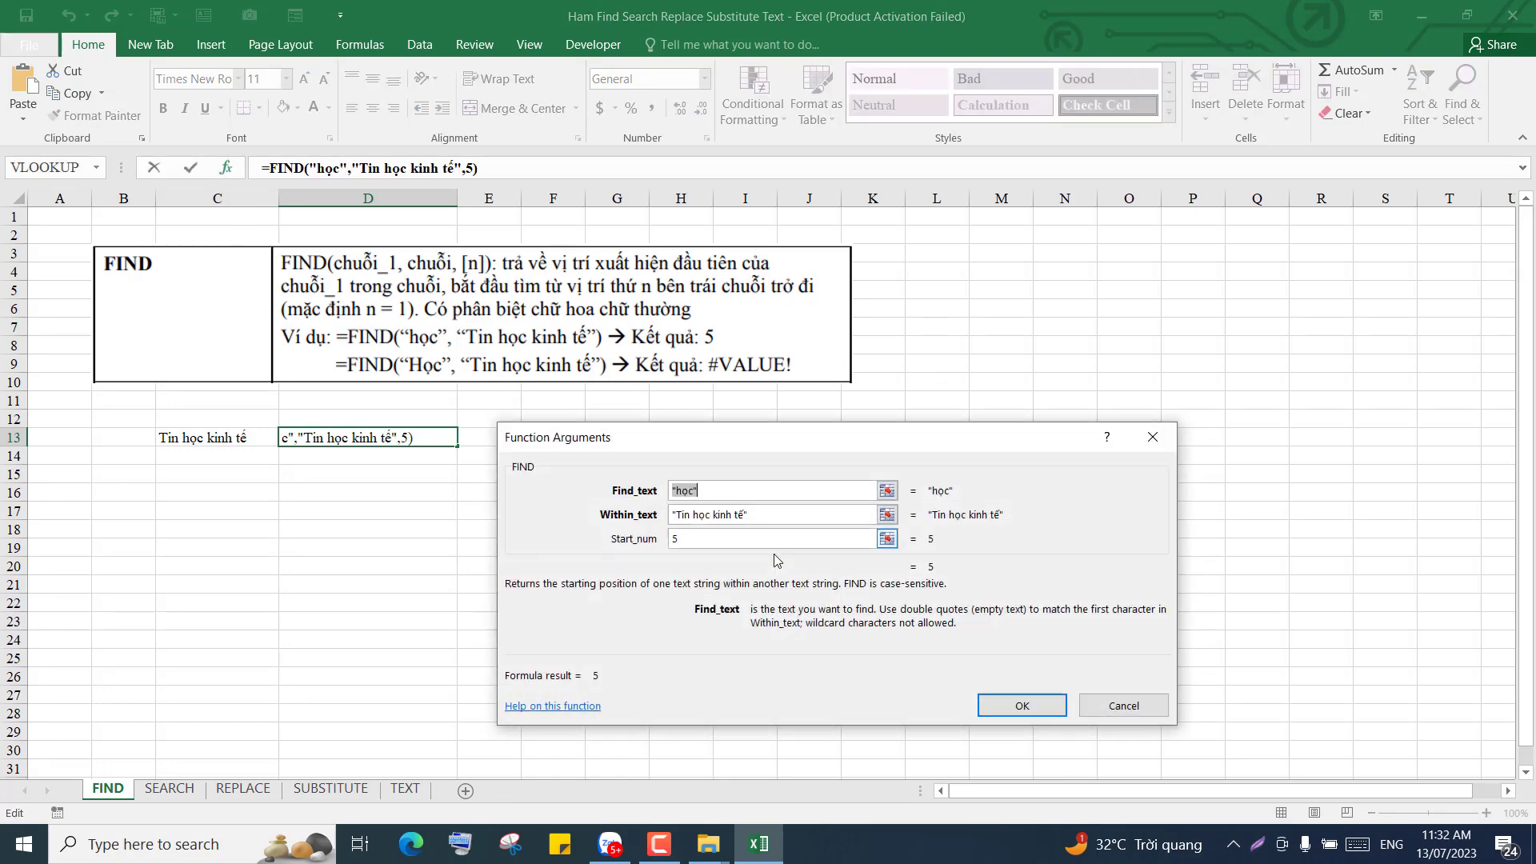
{"action": "left_click", "coordinate": [675, 539]}
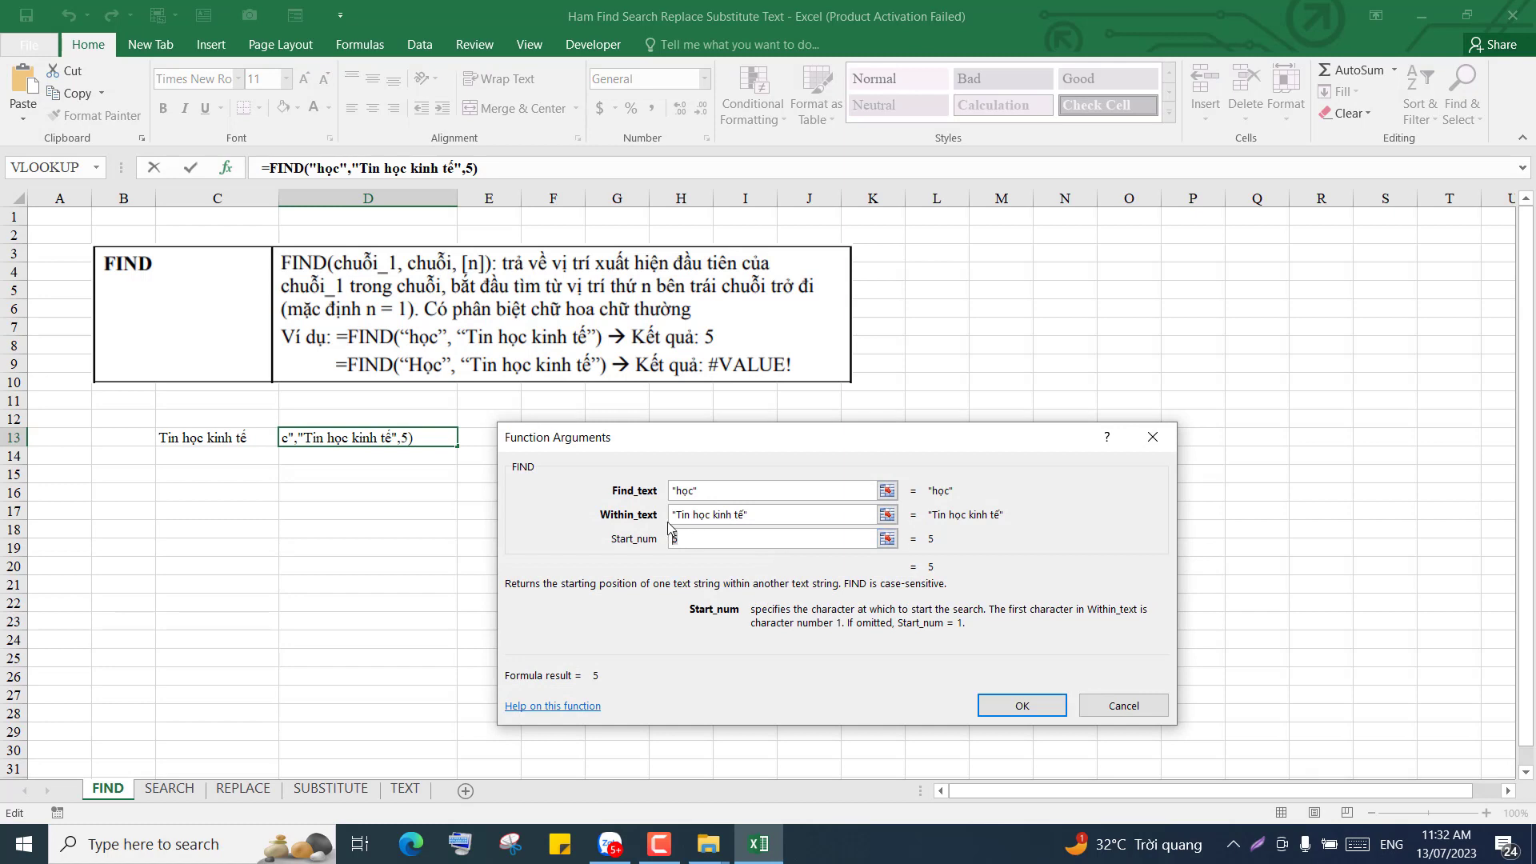
{"action": "key", "text": "Delete"}
{"action": "type", "text": "6"}
{"action": "left_click", "coordinate": [1021, 704]}
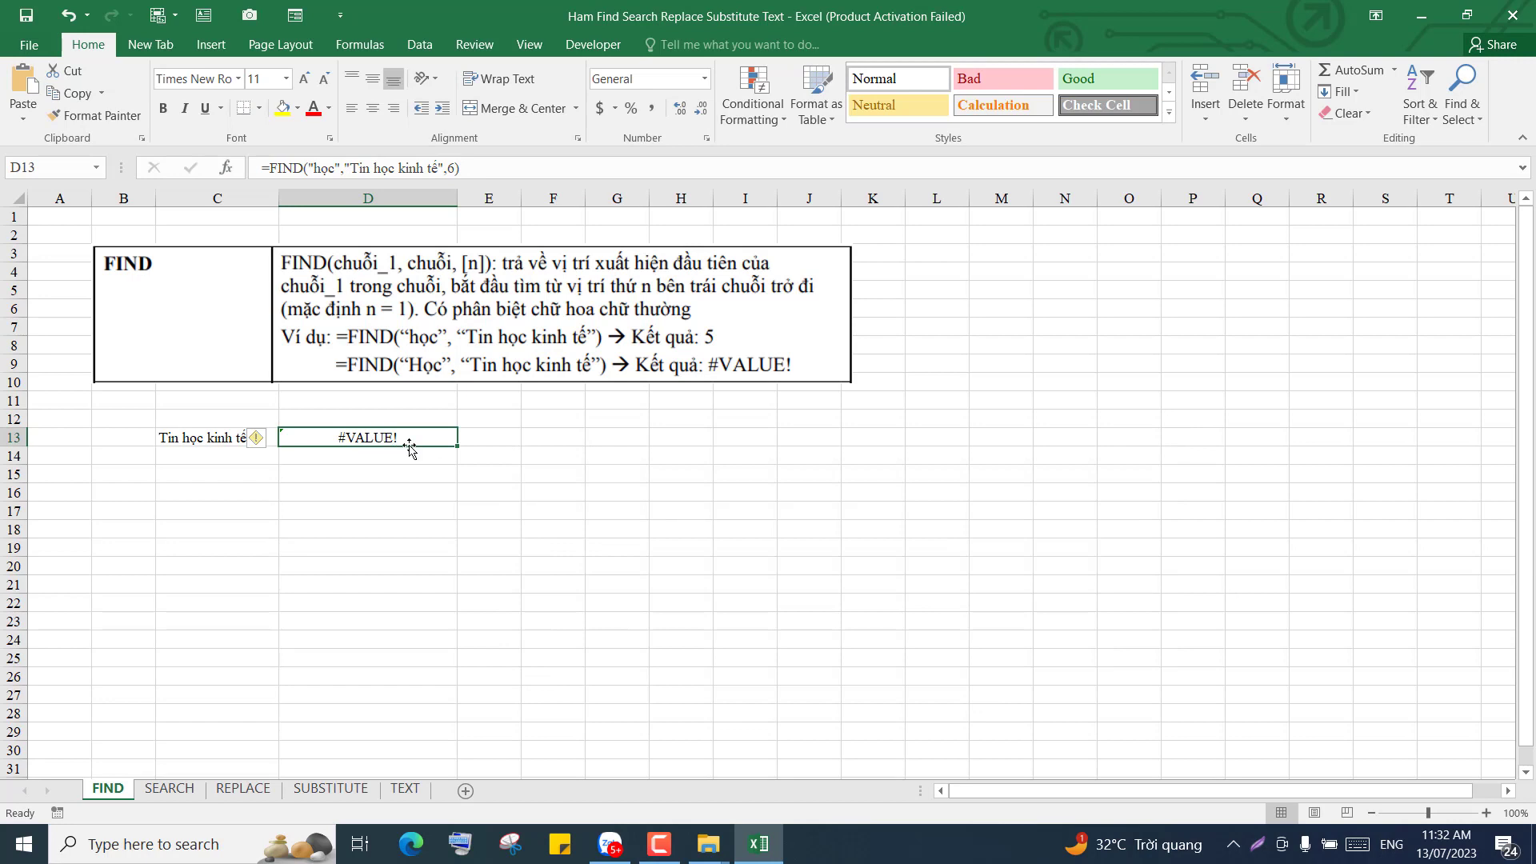
Step: Examine D13's FIND arguments, comparing the start position with where "học" begins in "Tin học kinh tế"
{"action": "left_click", "coordinate": [226, 167]}
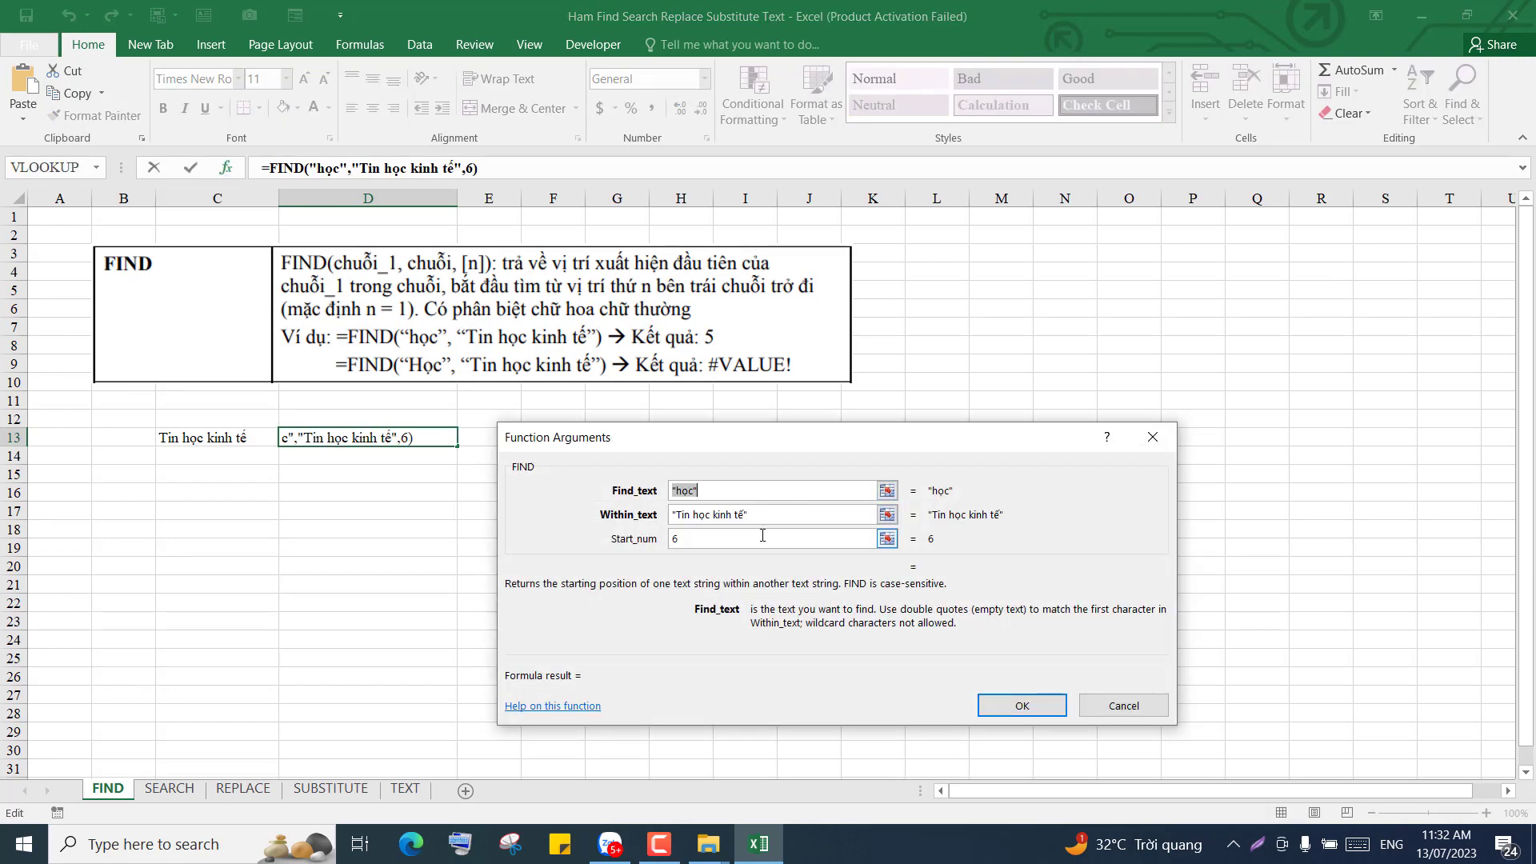
{"action": "left_click", "coordinate": [762, 535]}
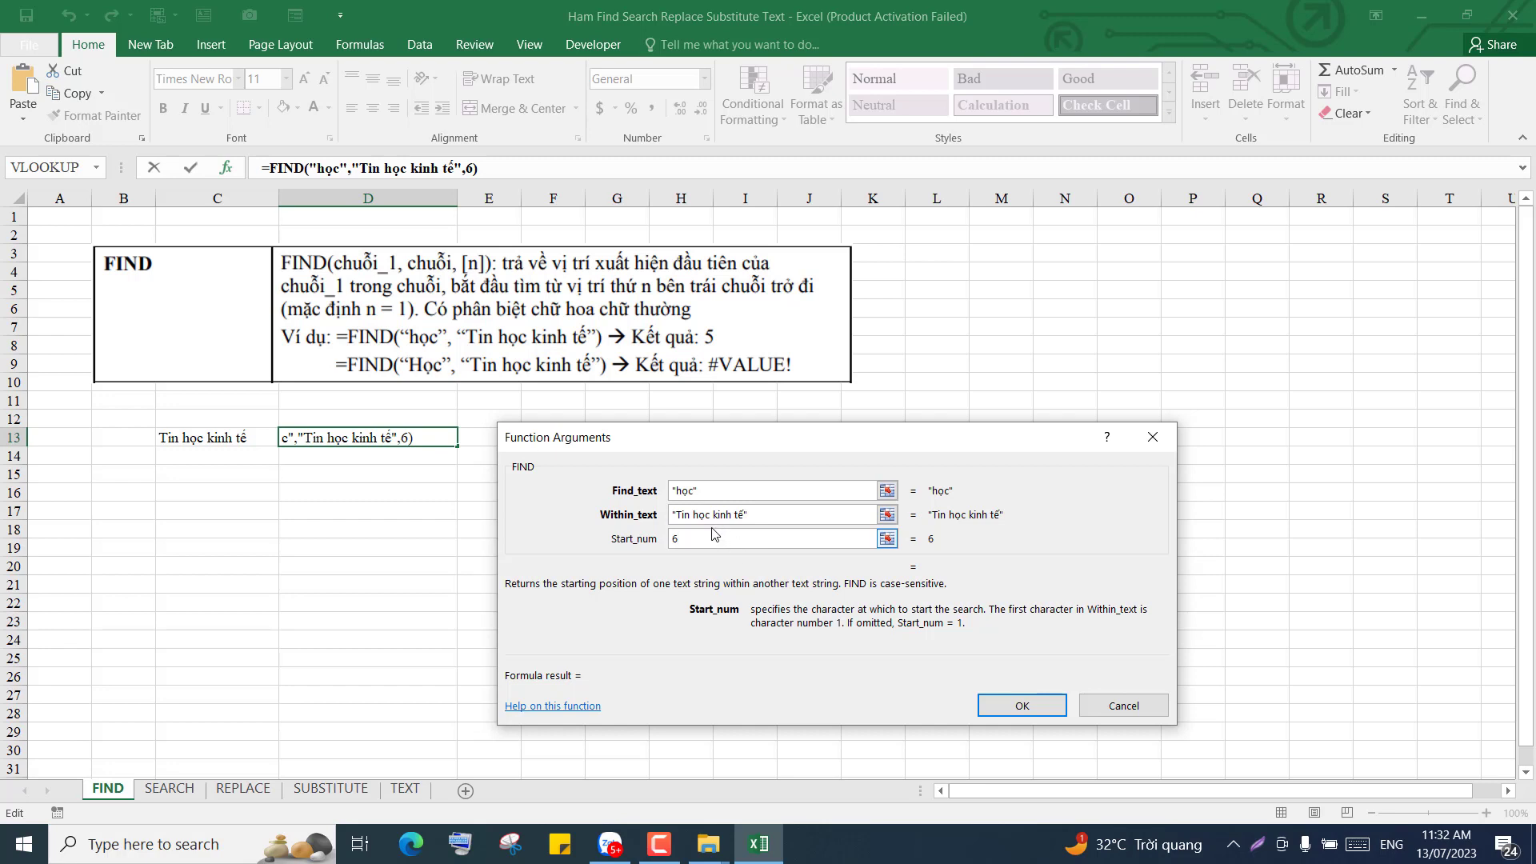
{"action": "left_click", "coordinate": [678, 491]}
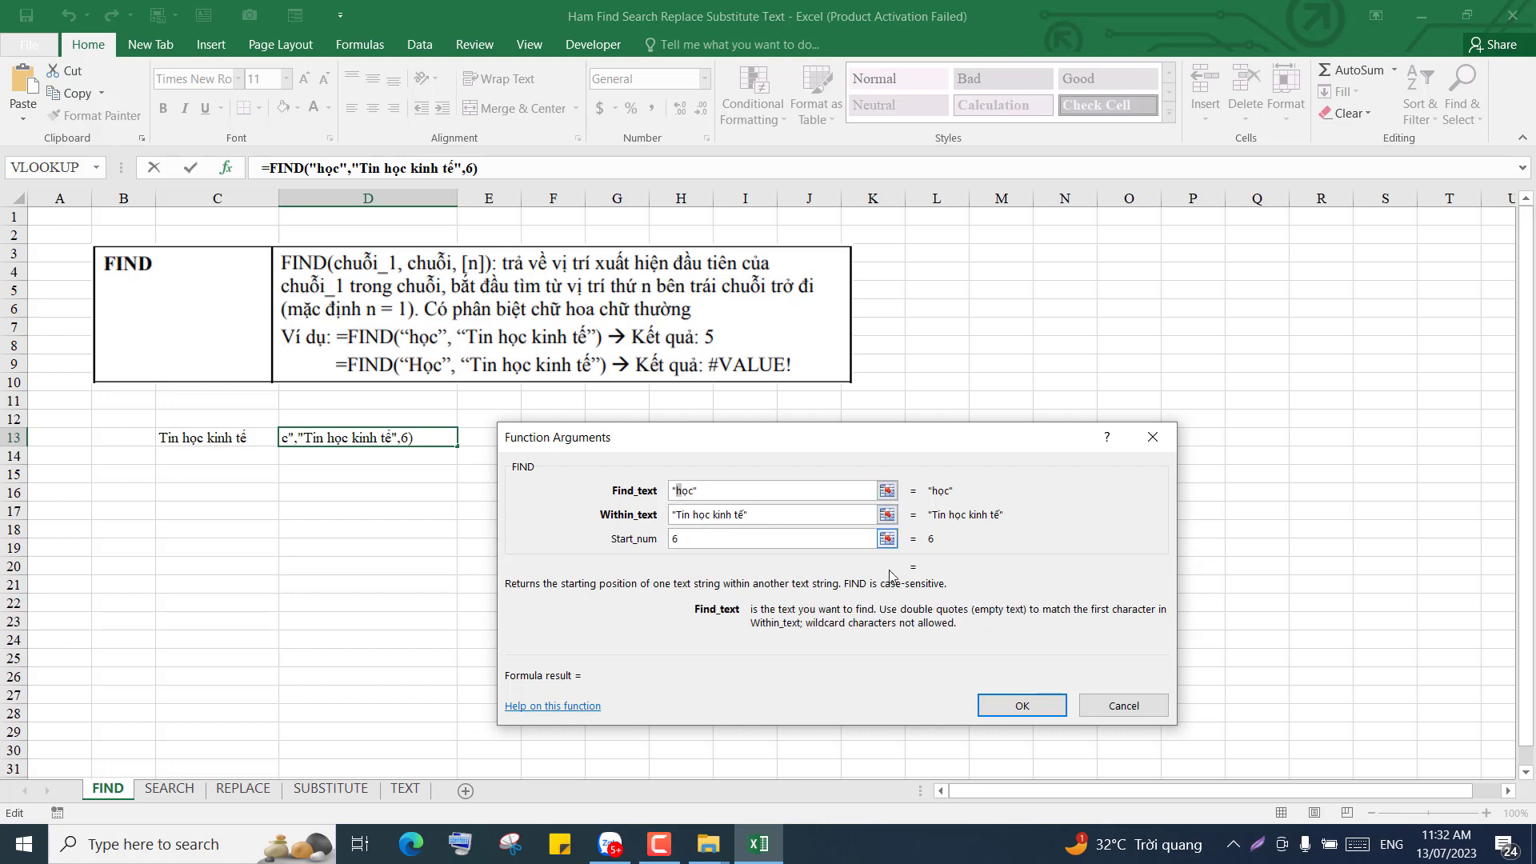
{"action": "left_click", "coordinate": [708, 539]}
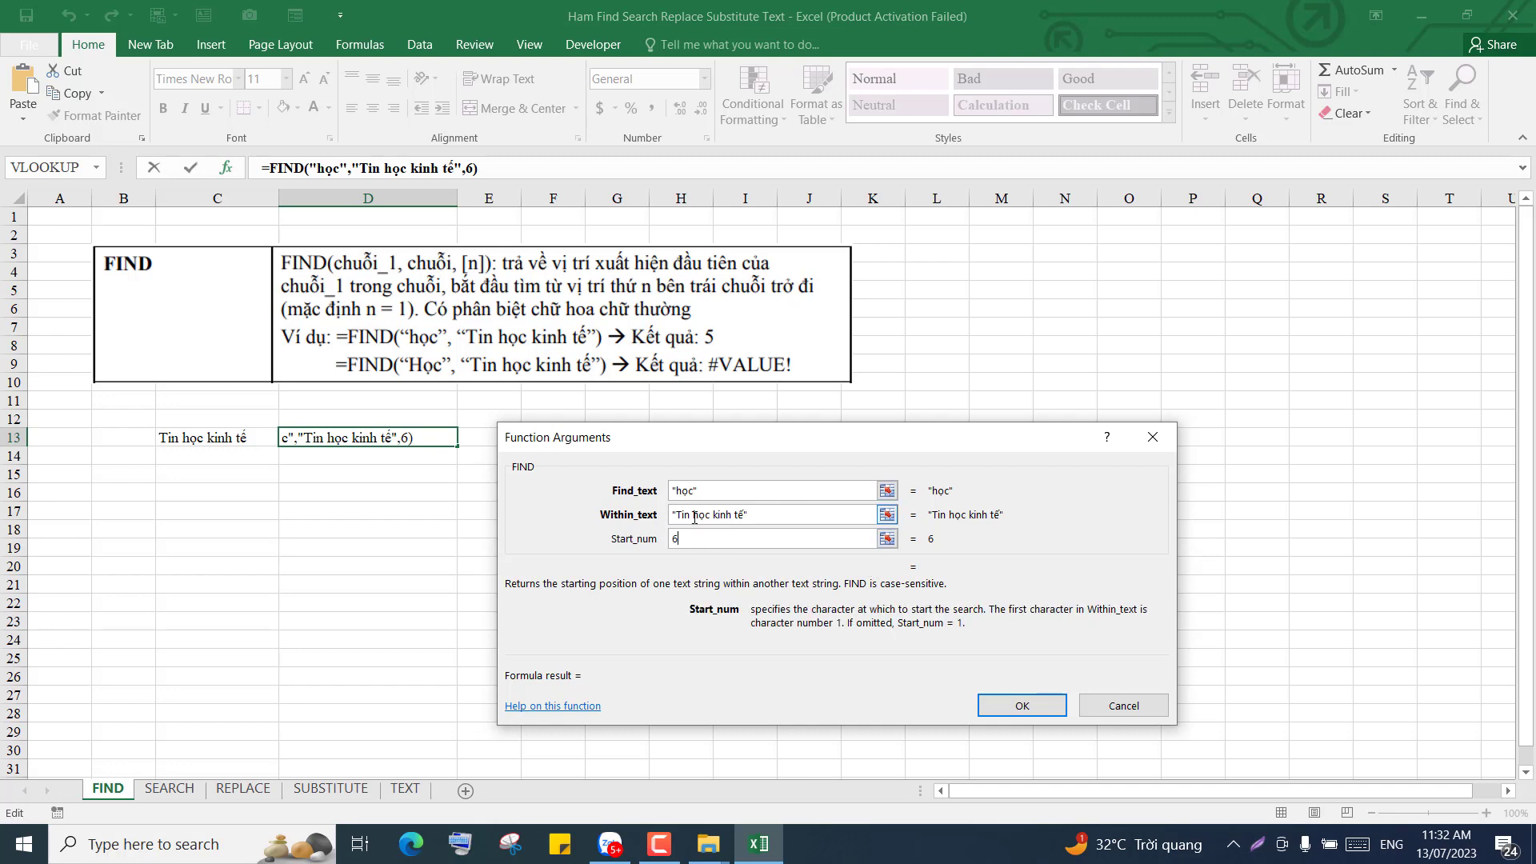
{"action": "left_click", "coordinate": [693, 515]}
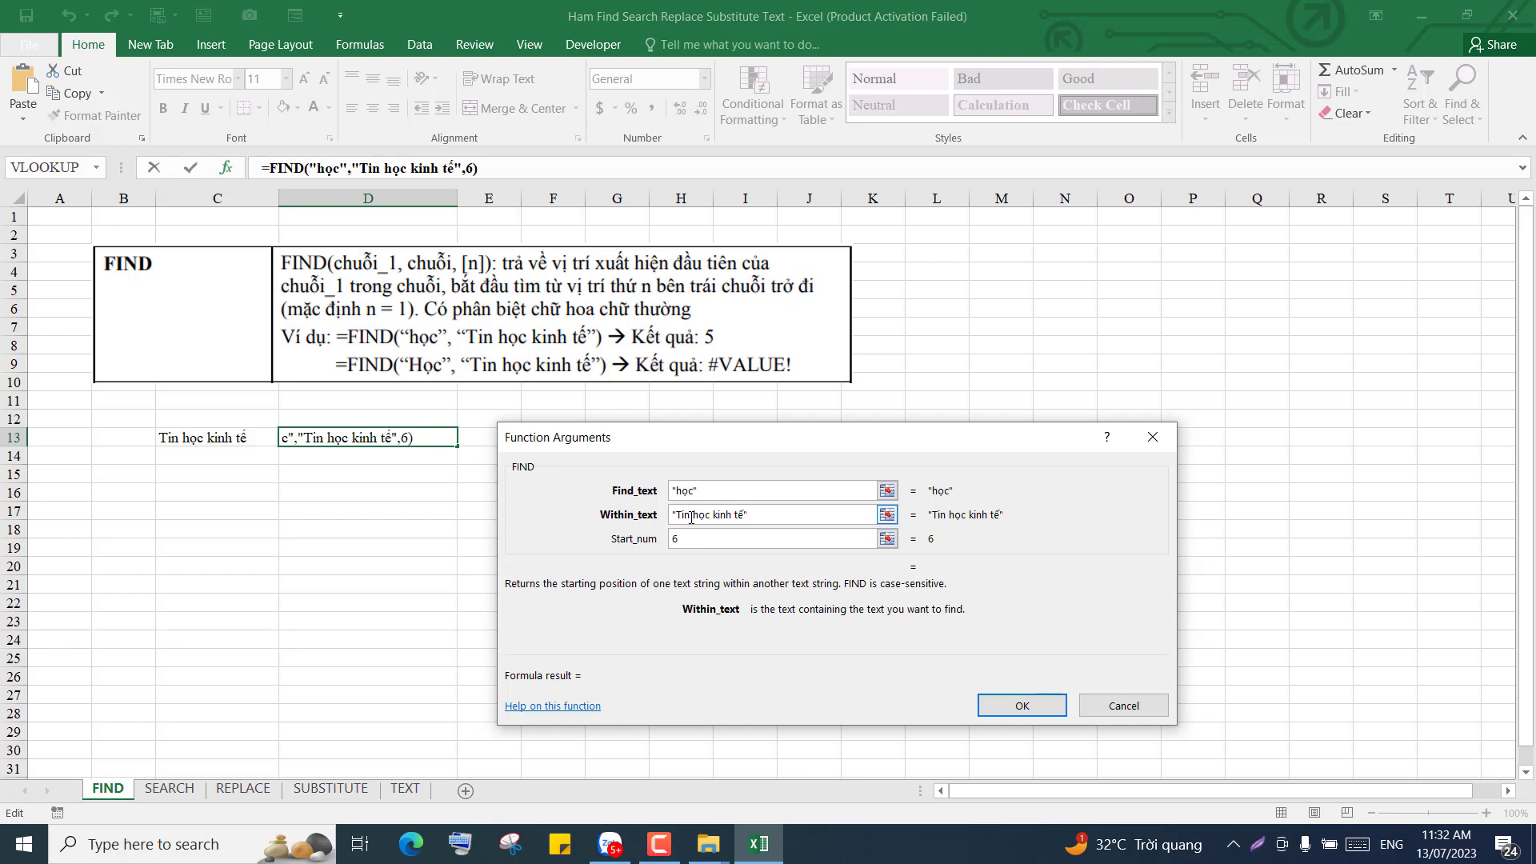
{"action": "left_click", "coordinate": [697, 541]}
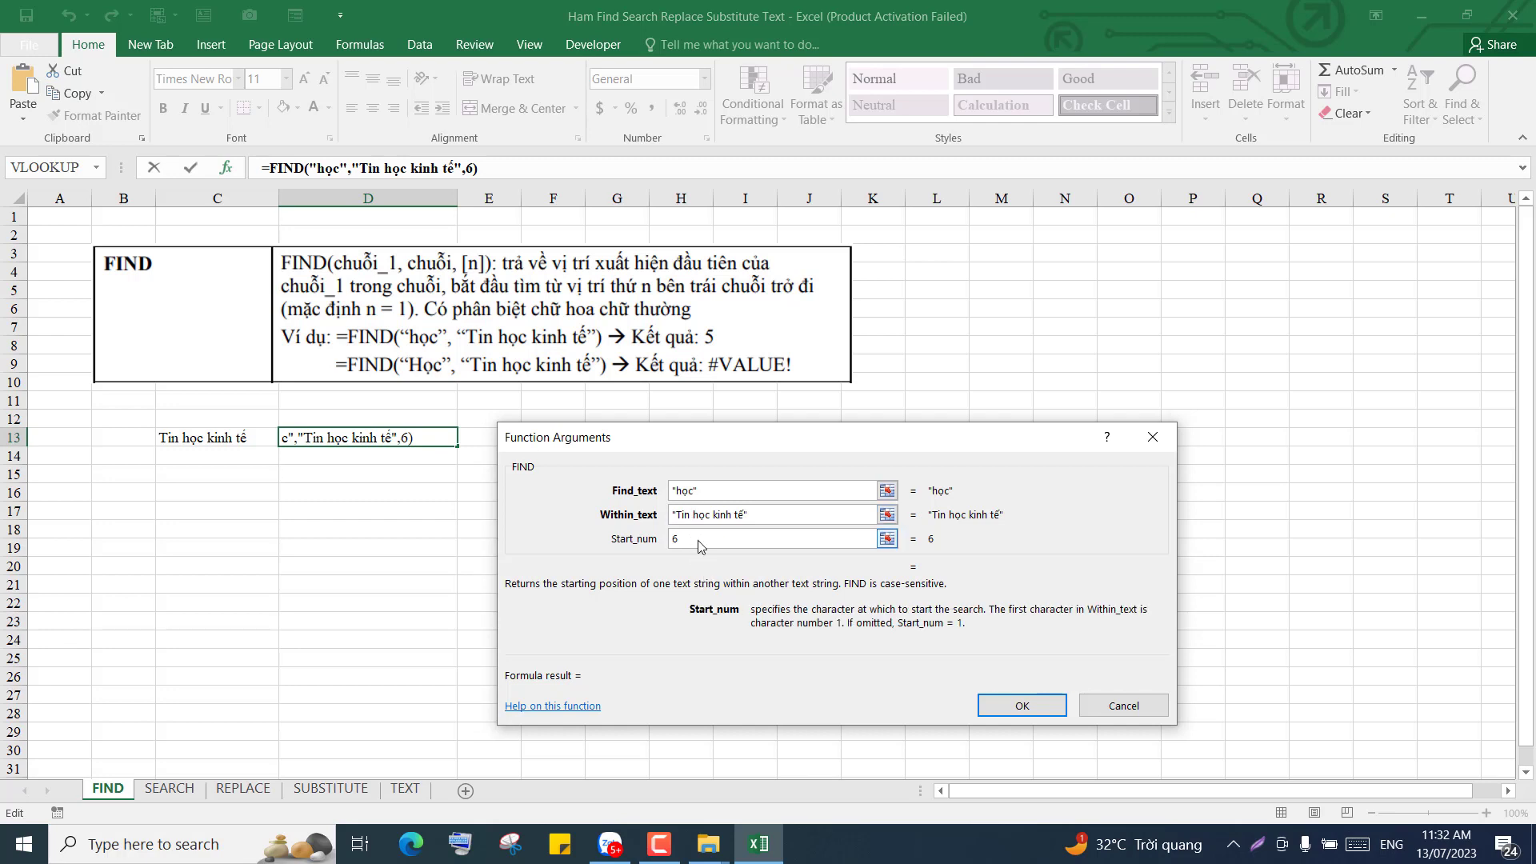
{"action": "left_click", "coordinate": [697, 515]}
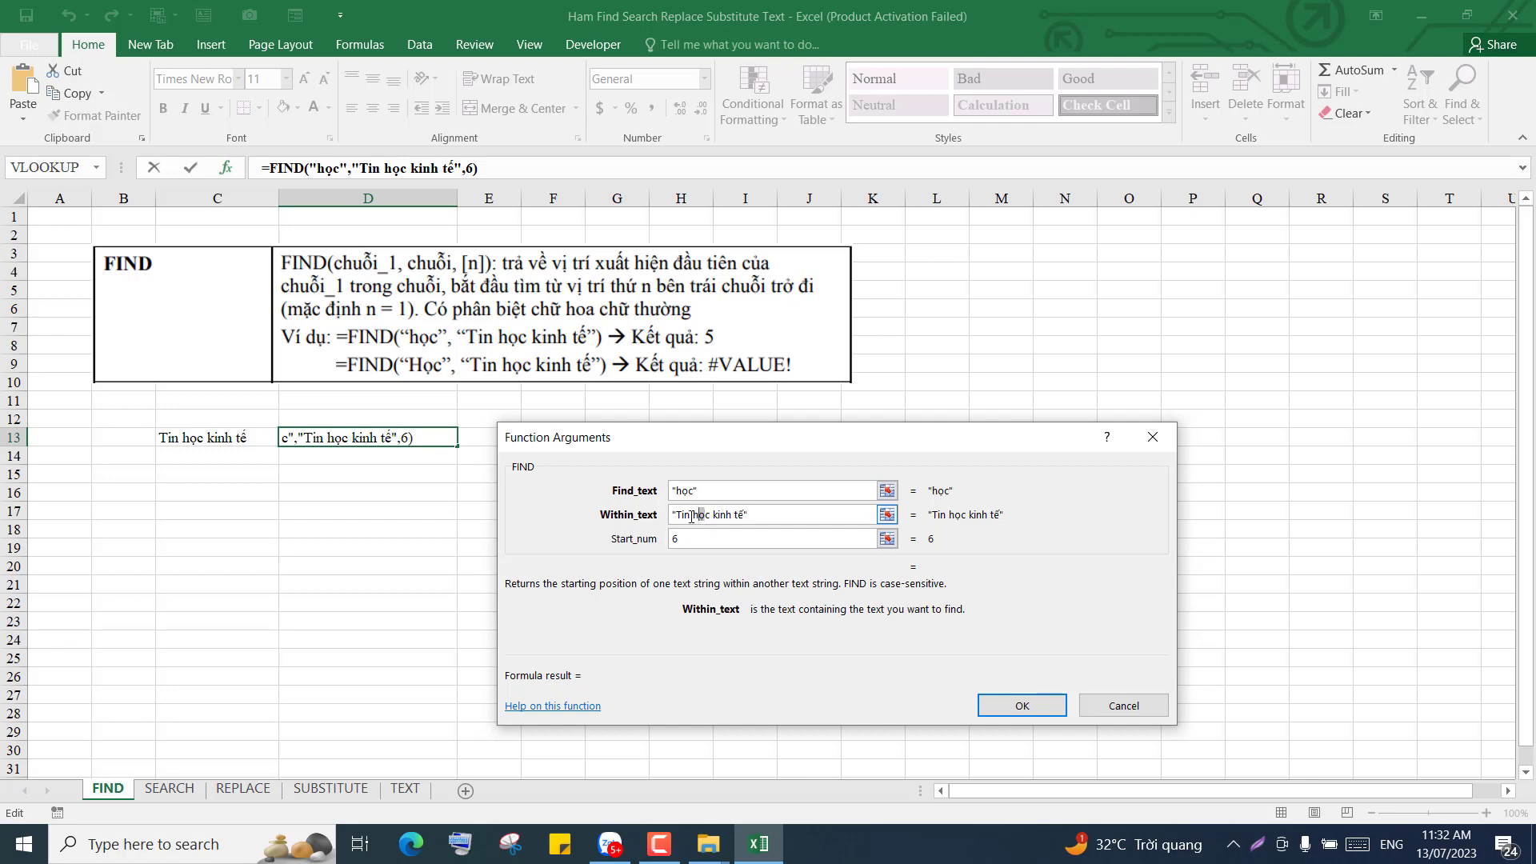
{"action": "left_click", "coordinate": [682, 492]}
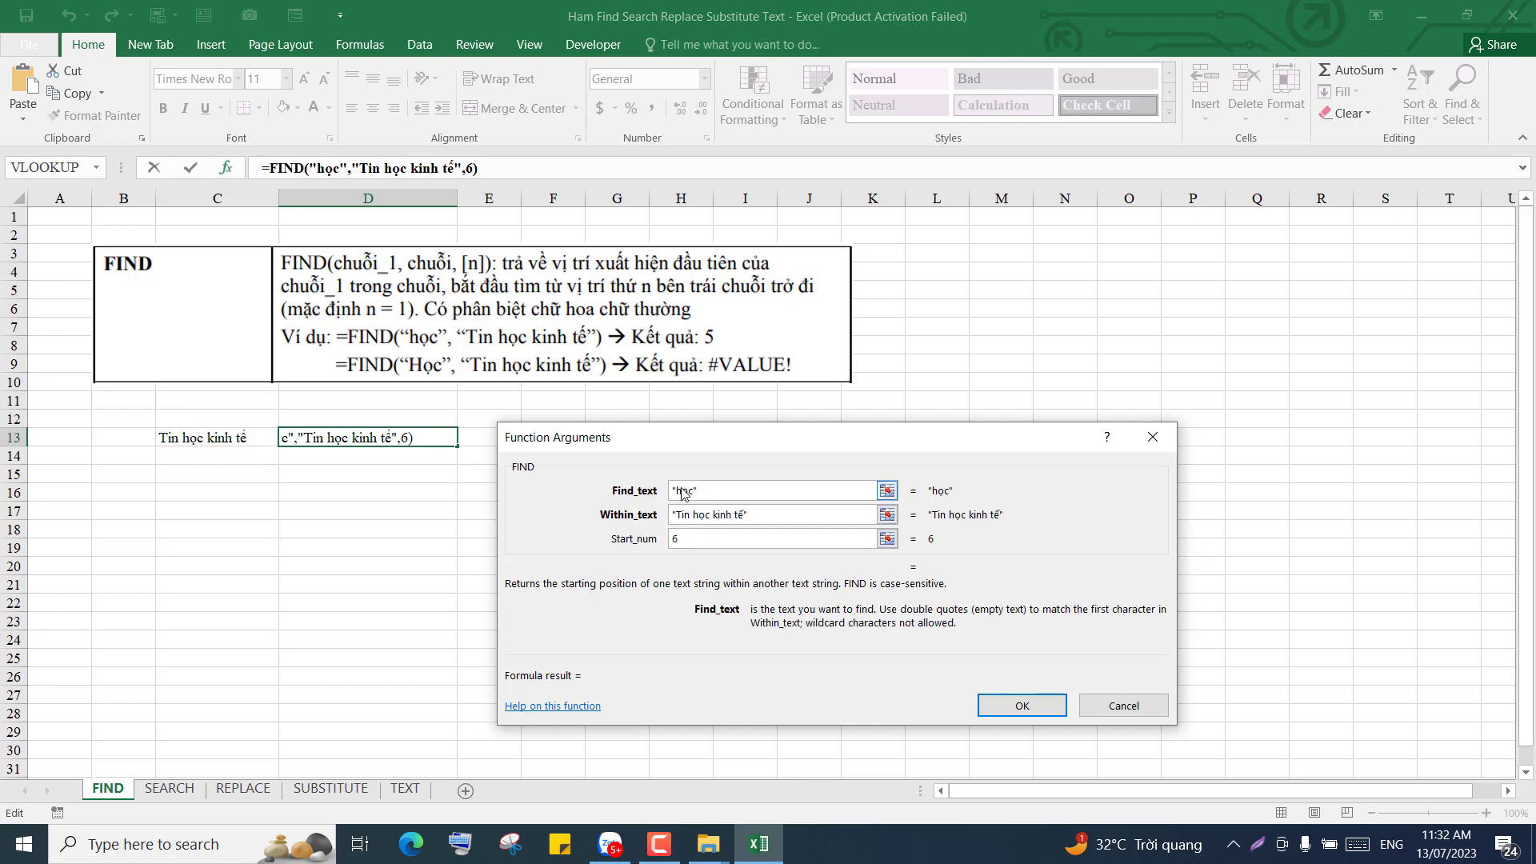
{"action": "double_click", "coordinate": [681, 491]}
Step: Clear the Start_num argument from D13's FIND formula, confirm it, and select cell D13
{"action": "left_click", "coordinate": [690, 538]}
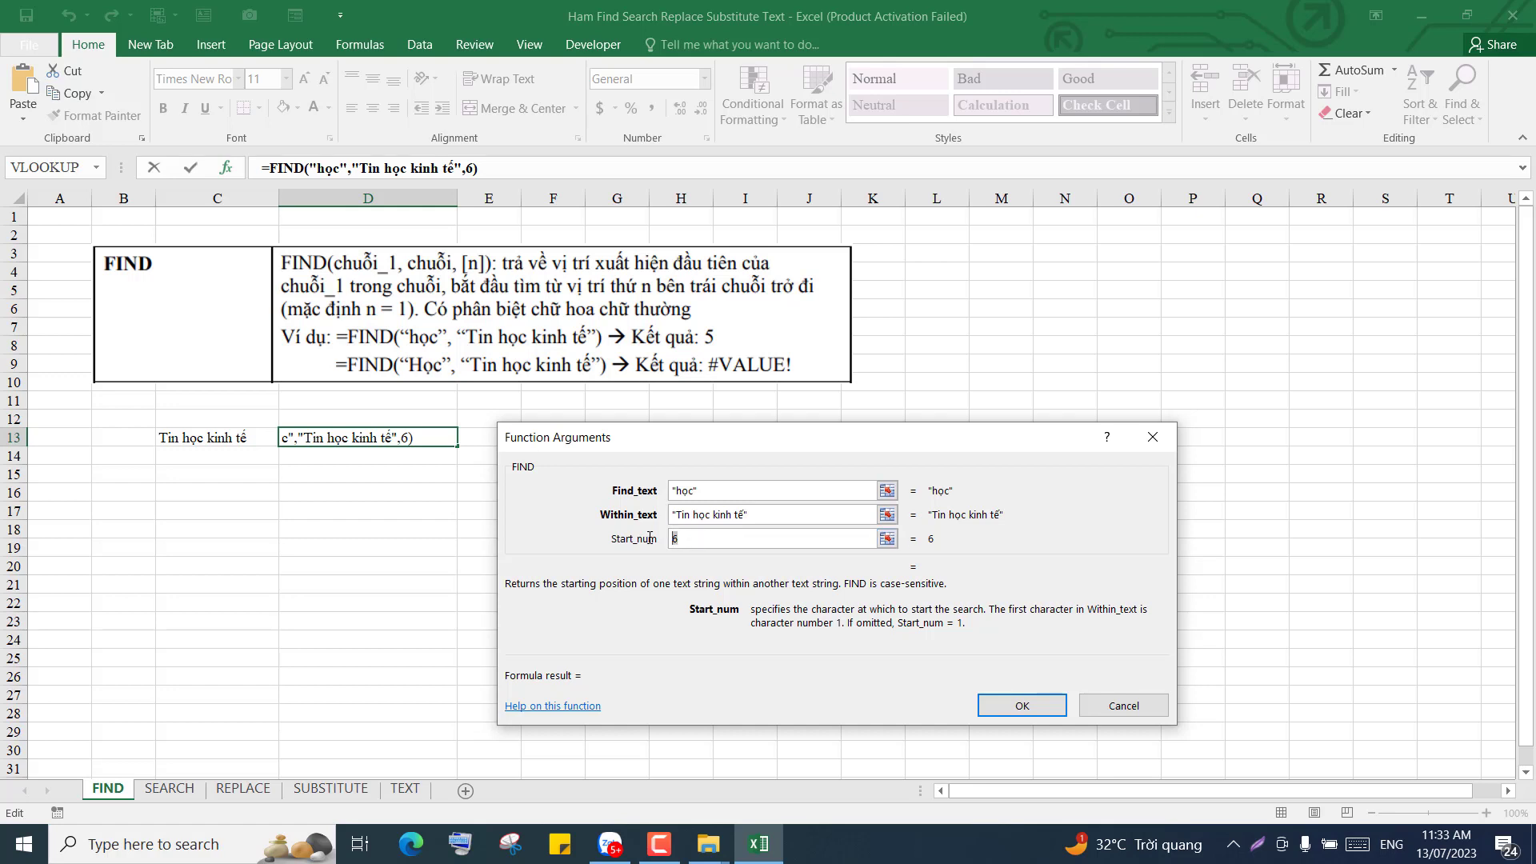
{"action": "key", "text": "BackSpace"}
{"action": "left_click", "coordinate": [1022, 704]}
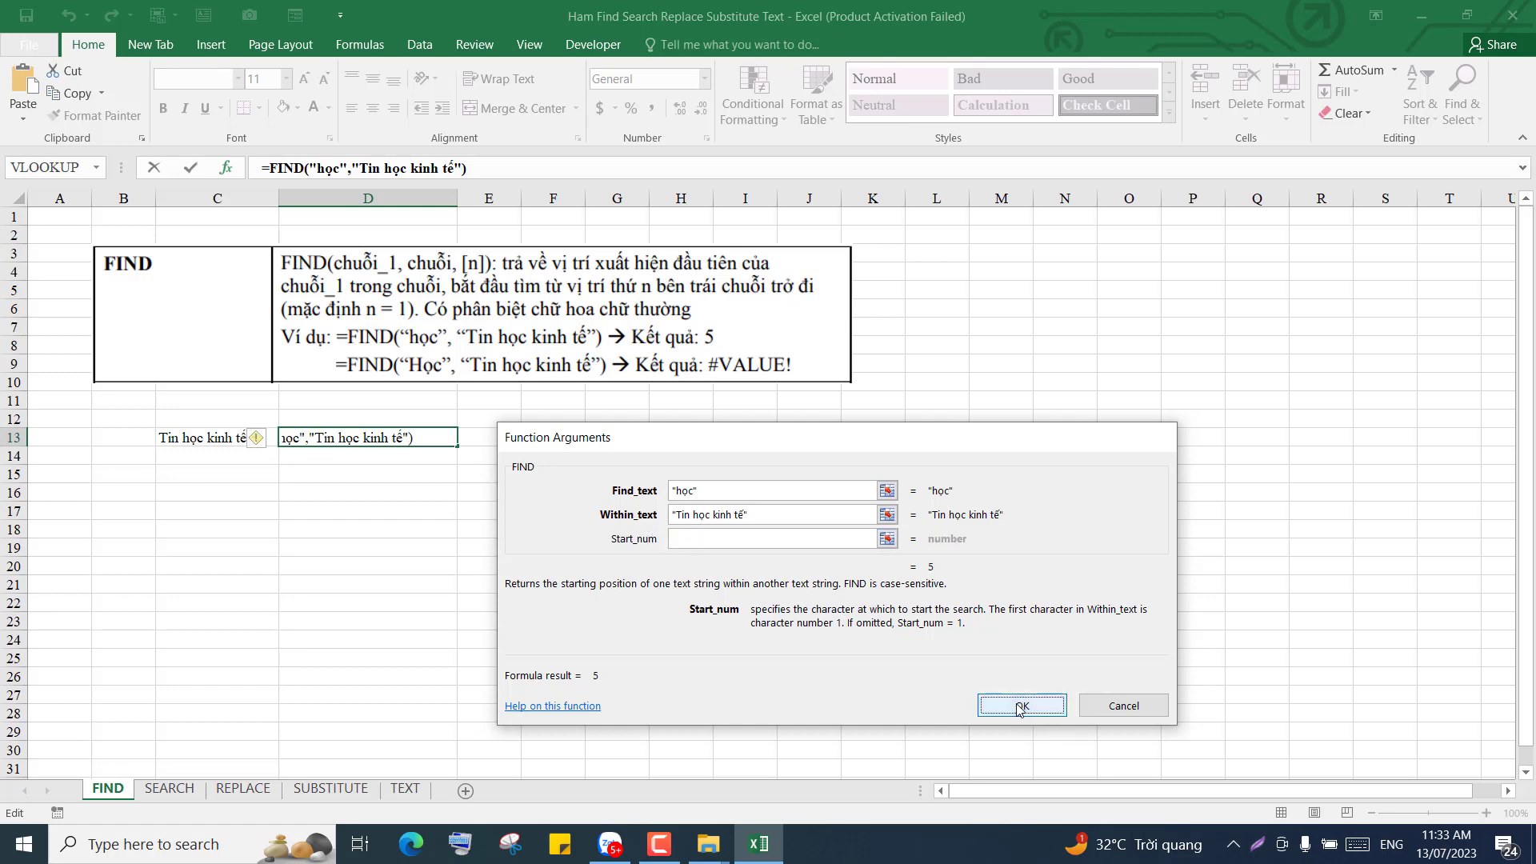
{"action": "left_click", "coordinate": [446, 491]}
{"action": "left_click", "coordinate": [416, 440]}
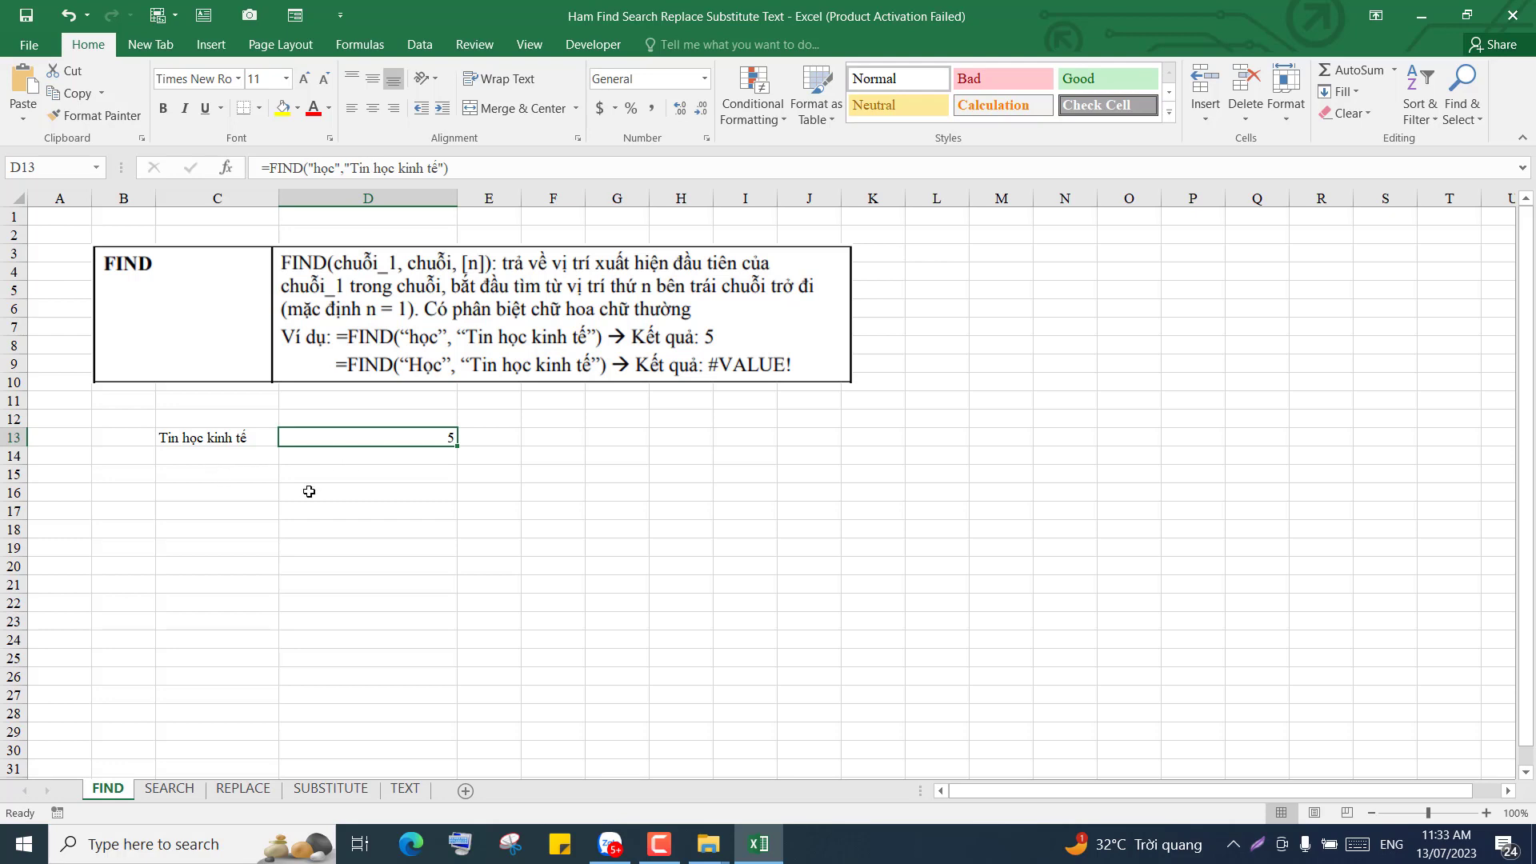
Step: Enter the search text "học" in cell B14
{"action": "left_click", "coordinate": [123, 458]}
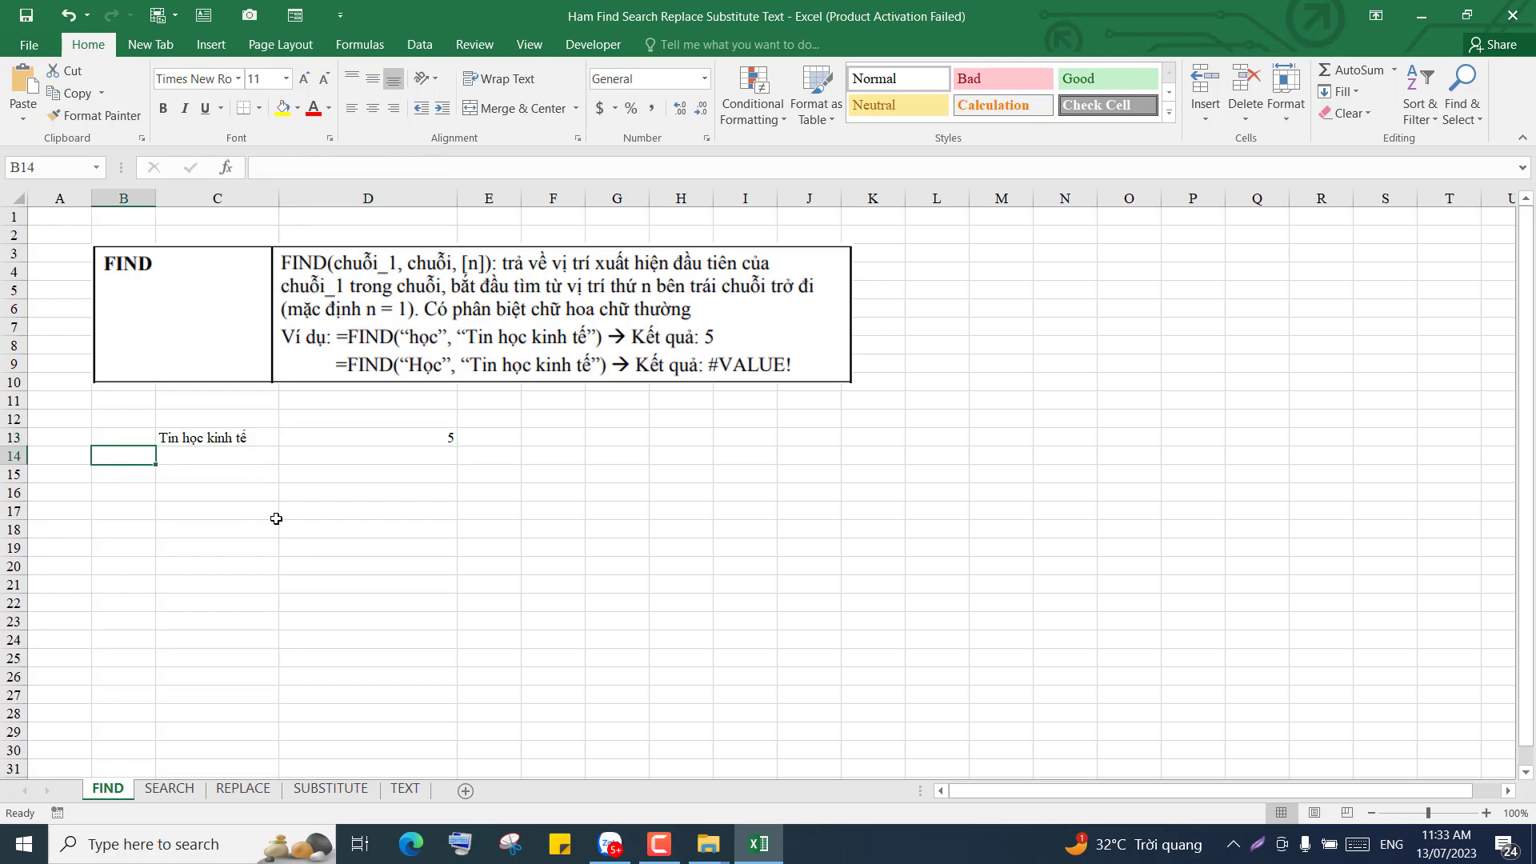
{"action": "type", "text": "học"}
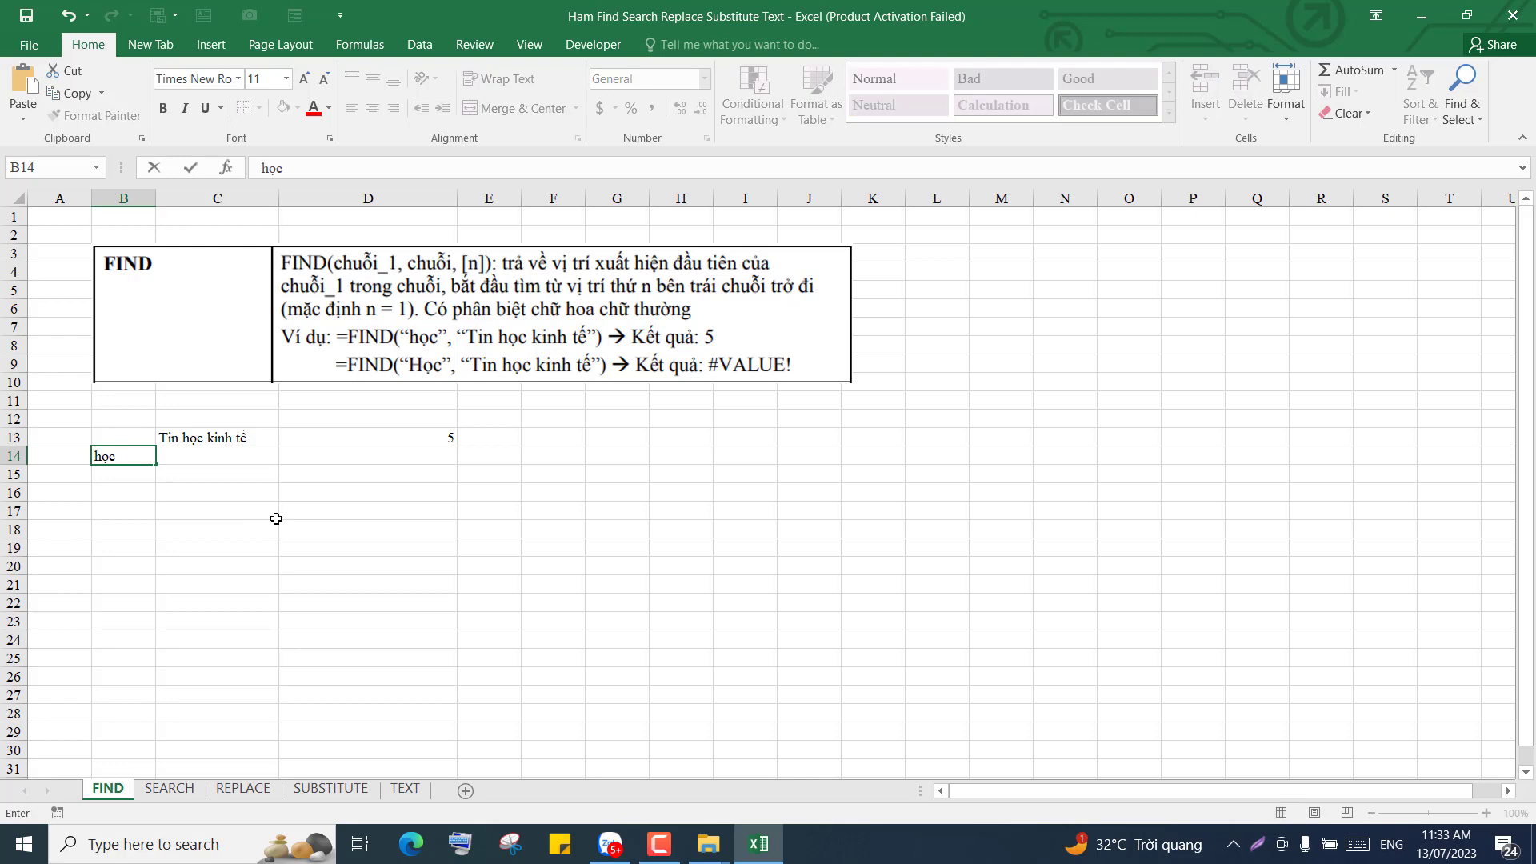
{"action": "key", "text": "Return"}
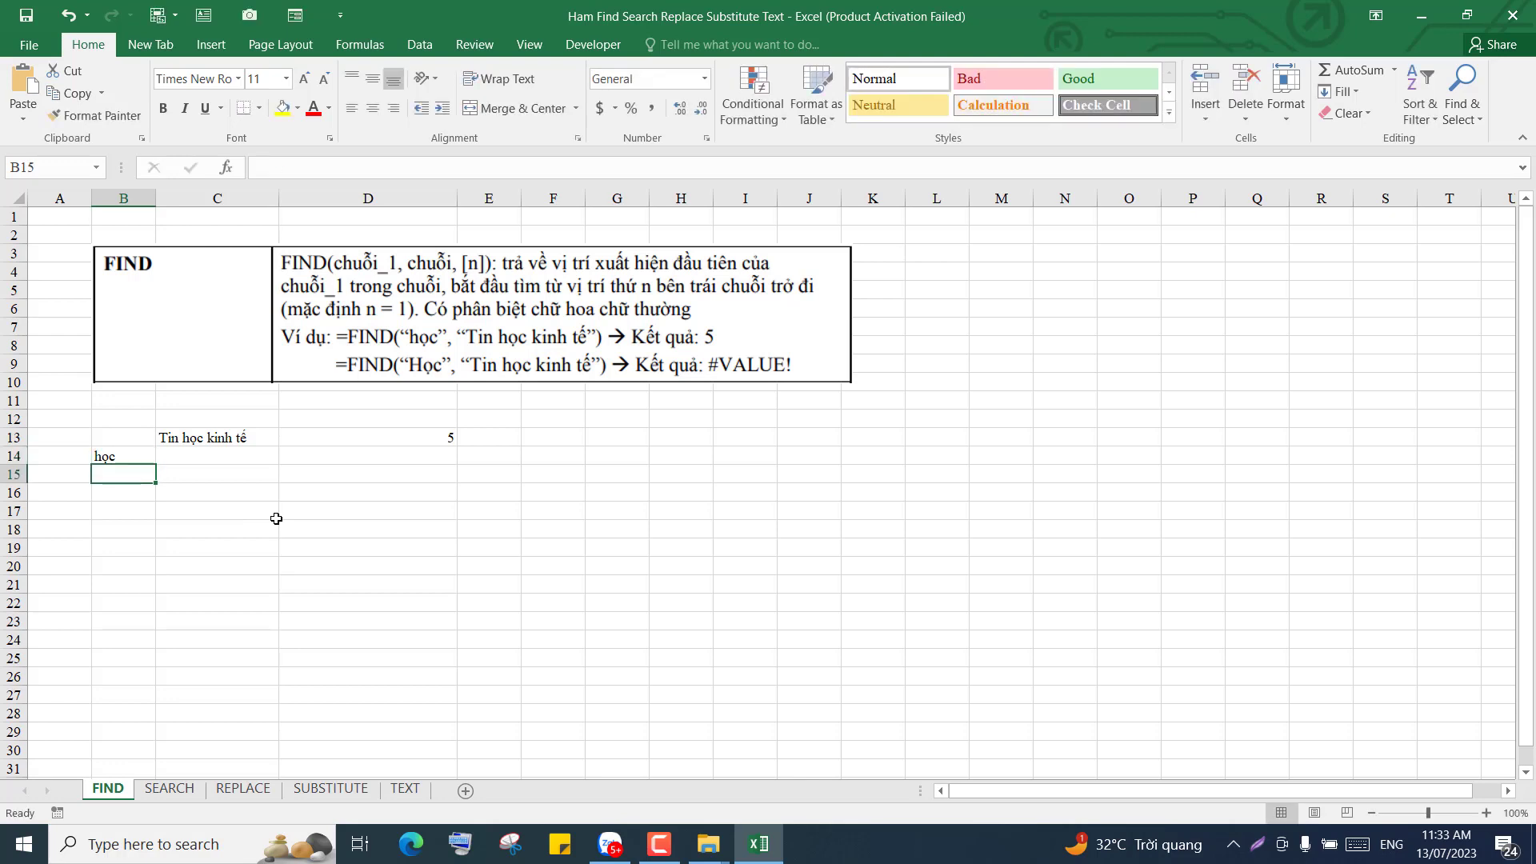
{"action": "left_click", "coordinate": [137, 458]}
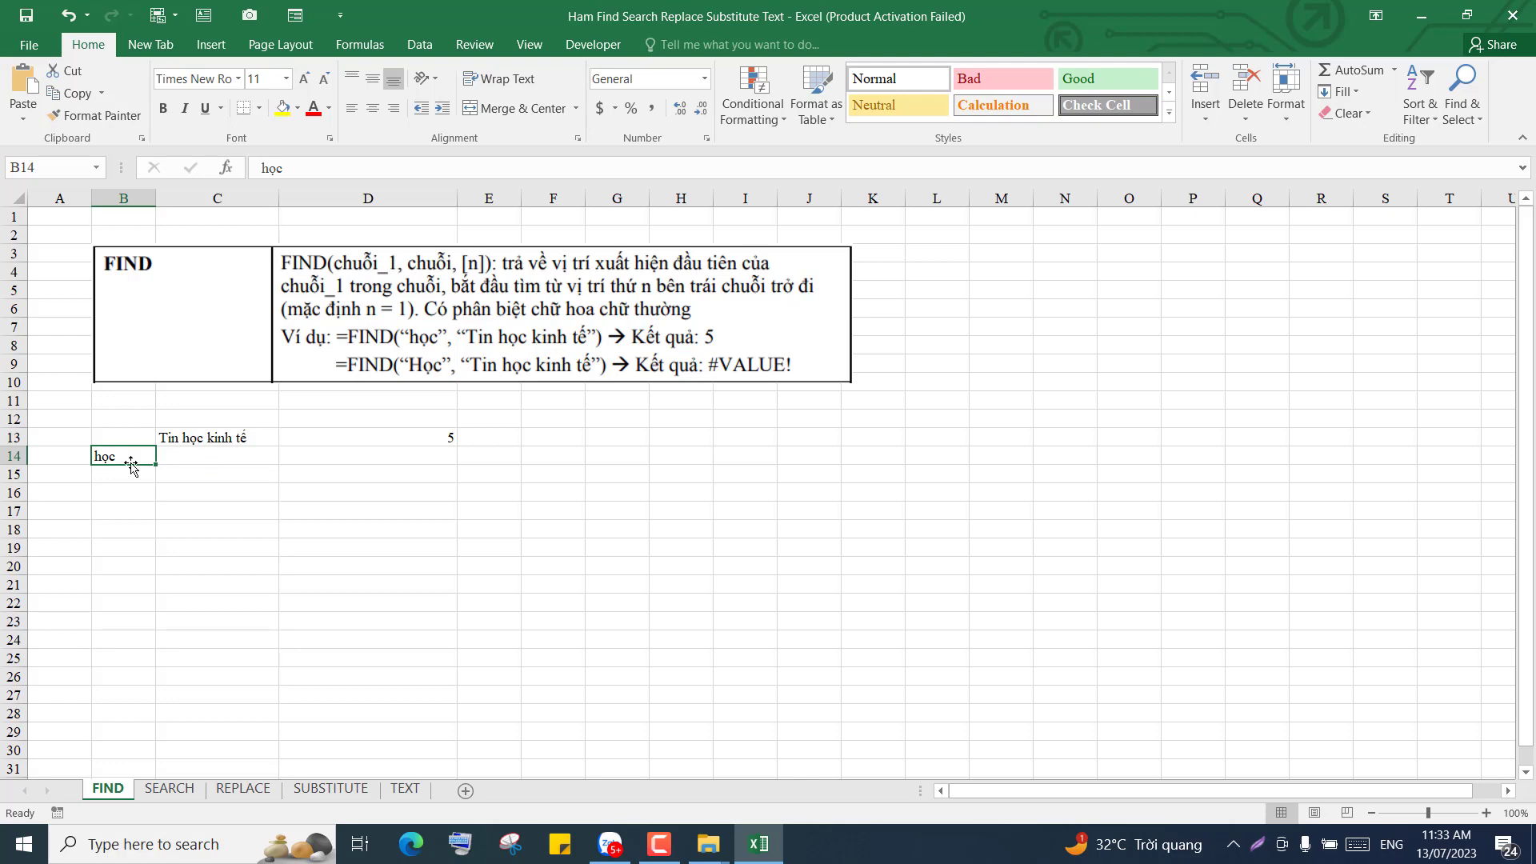
Step: Start a FIND formula in cell D14 and open its function arguments
{"action": "left_click", "coordinate": [353, 455]}
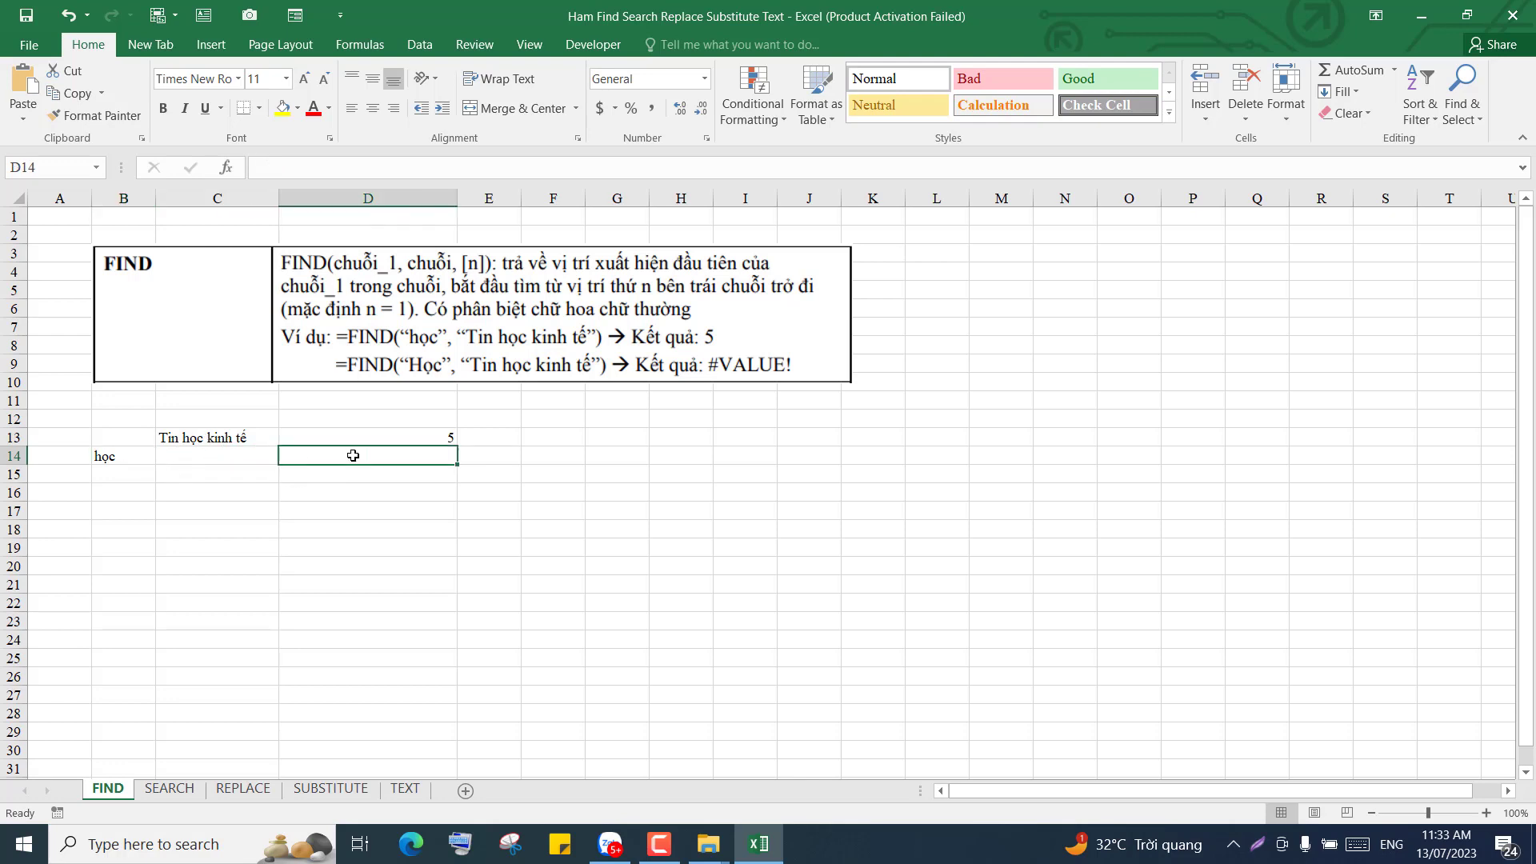
{"action": "type", "text": "=fin"}
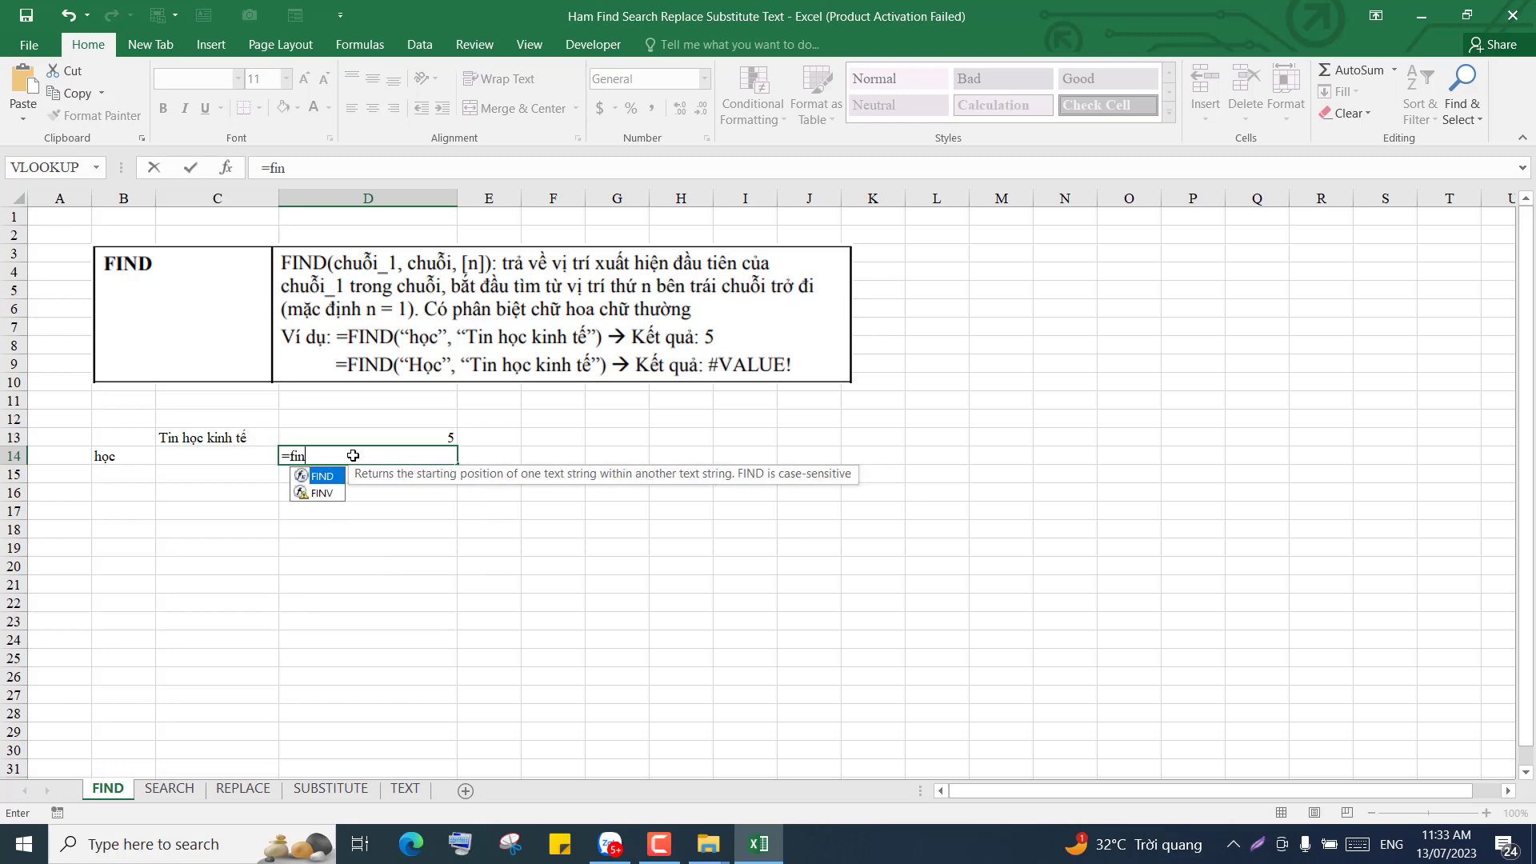
{"action": "double_click", "coordinate": [334, 480]}
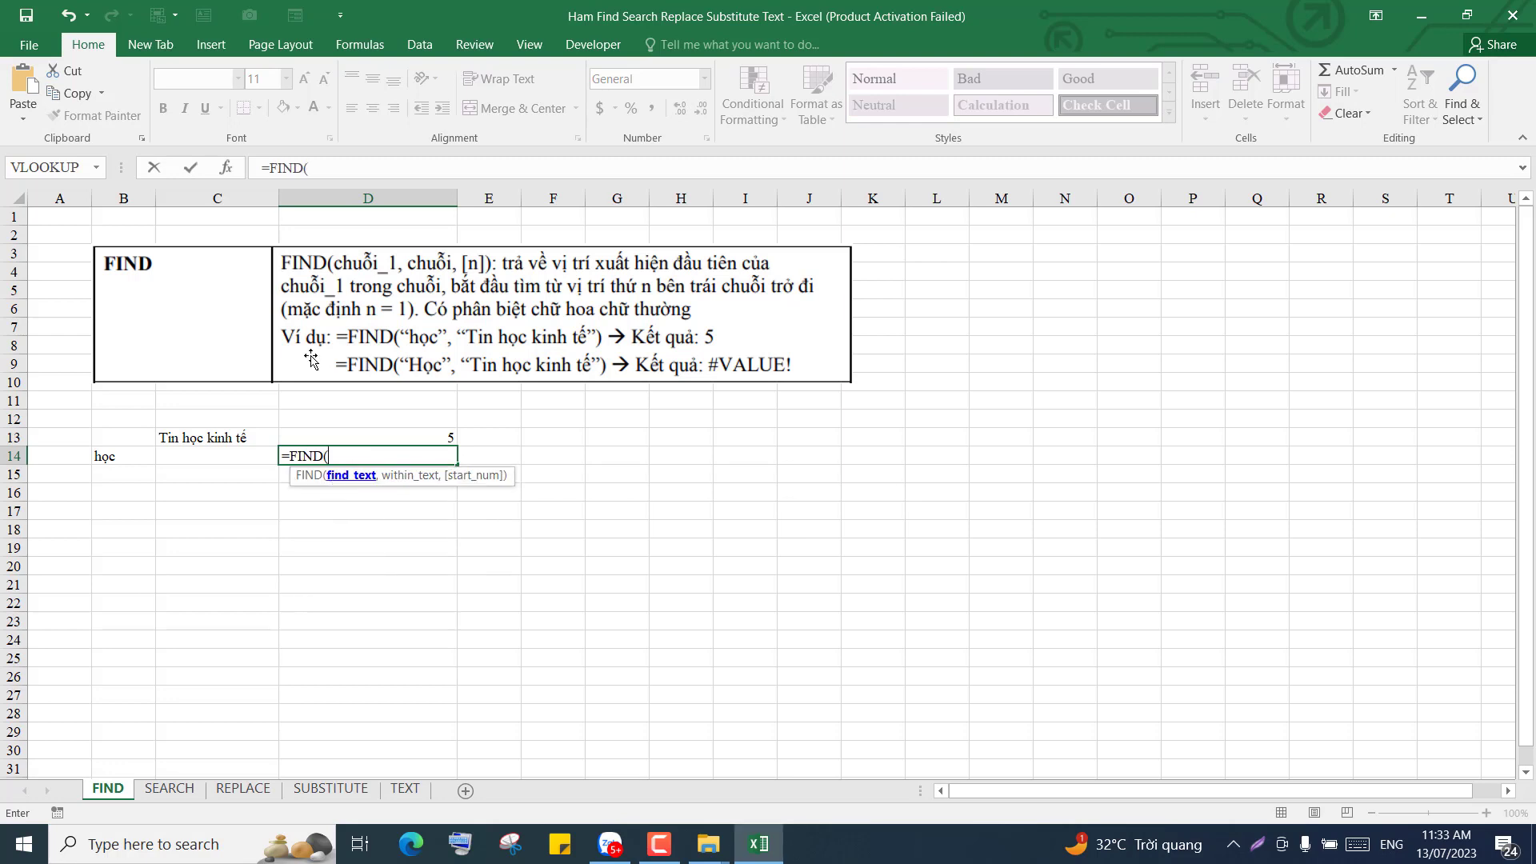
{"action": "left_click", "coordinate": [228, 168]}
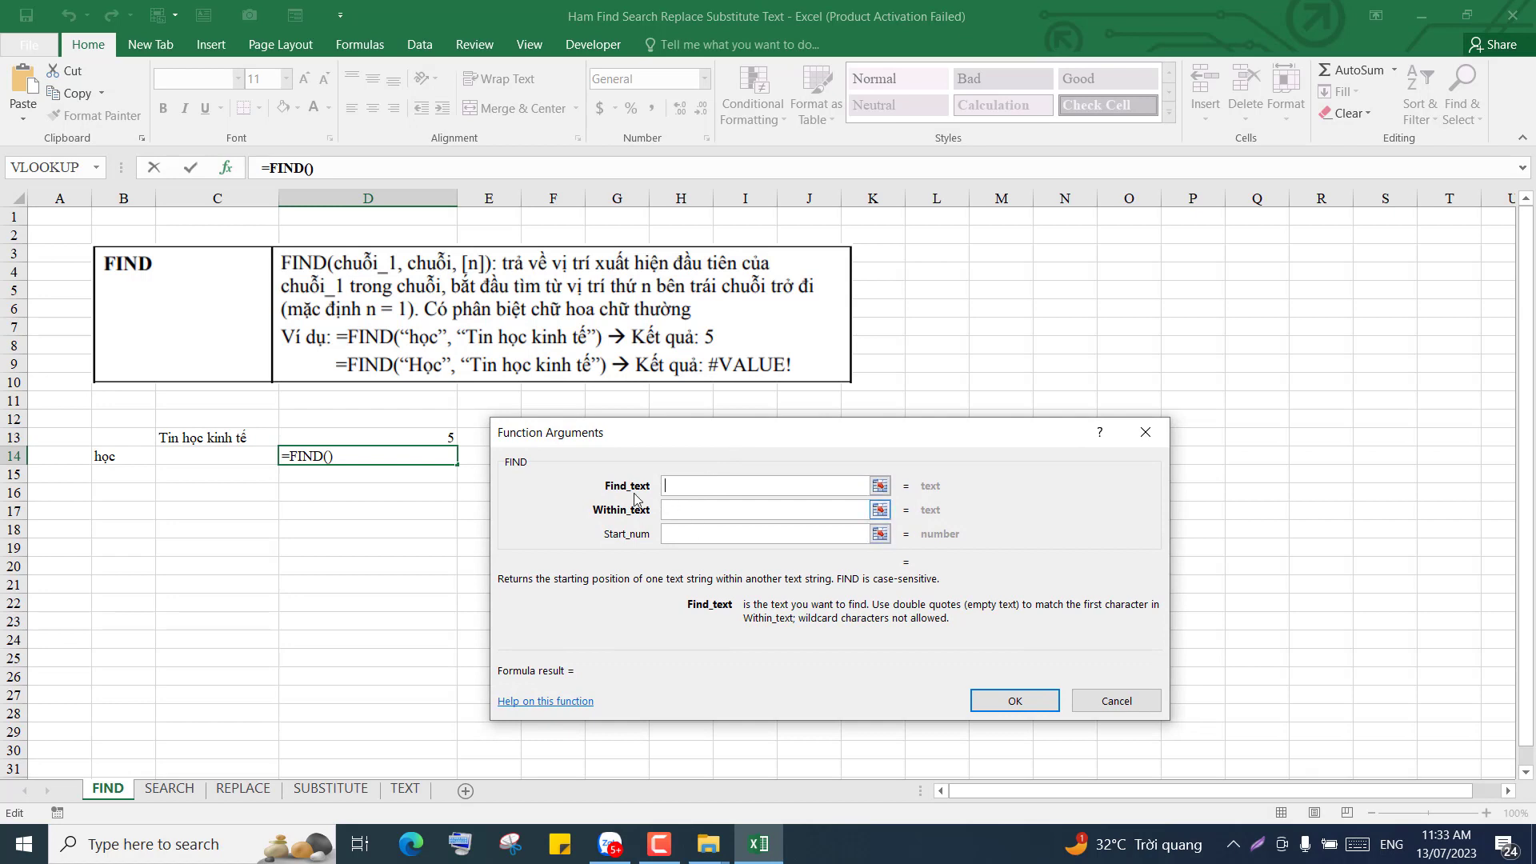
Step: Complete D14's FIND formula with B14 as Find_text and C13 as Within_text, leave Start_num empty, and confirm it
{"action": "left_click", "coordinate": [126, 457]}
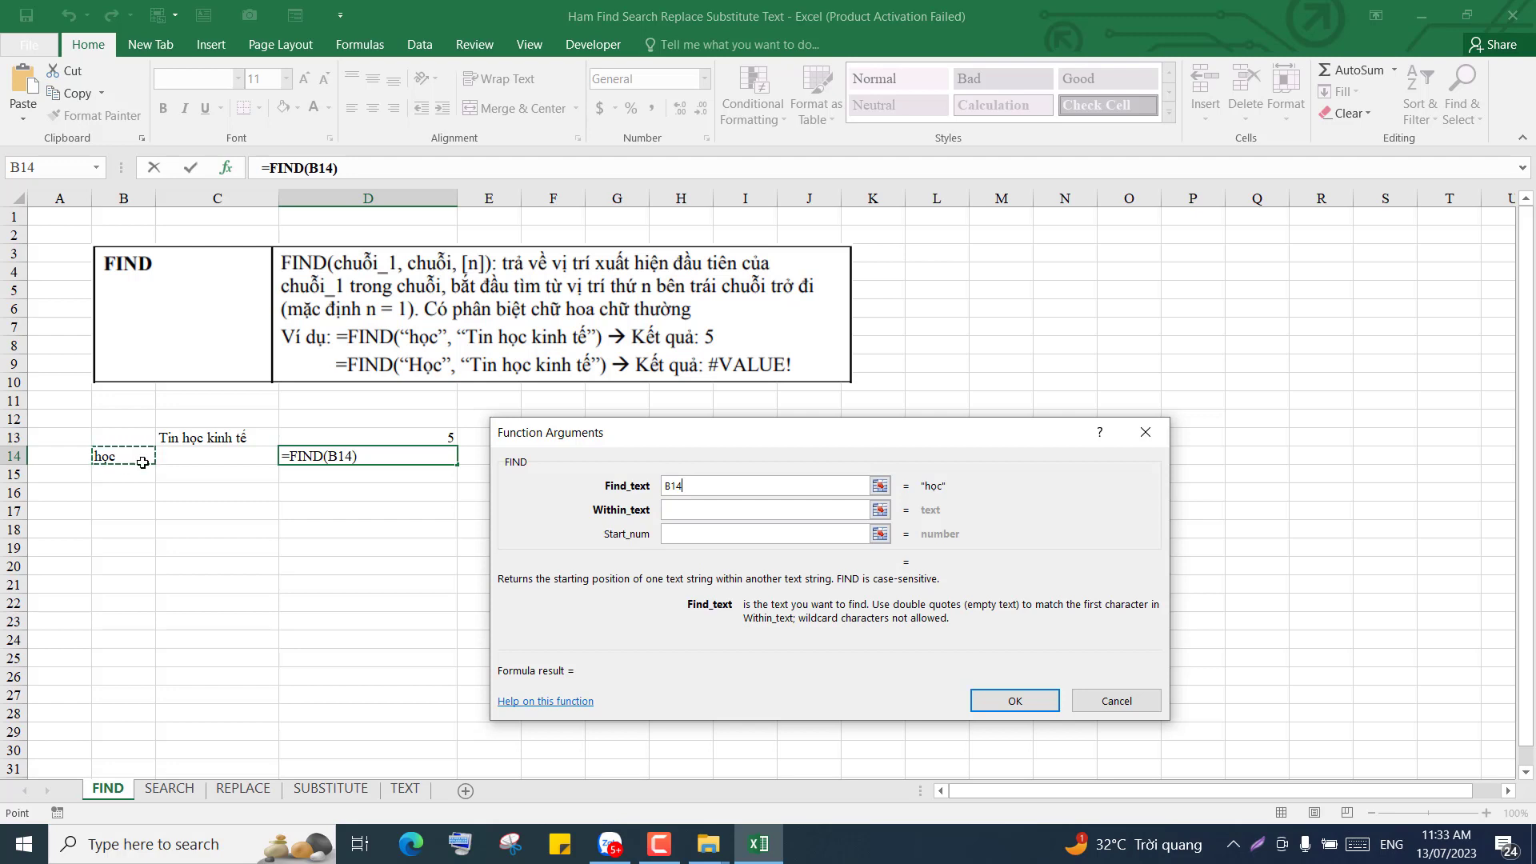
{"action": "left_click", "coordinate": [682, 512]}
{"action": "left_click", "coordinate": [232, 437]}
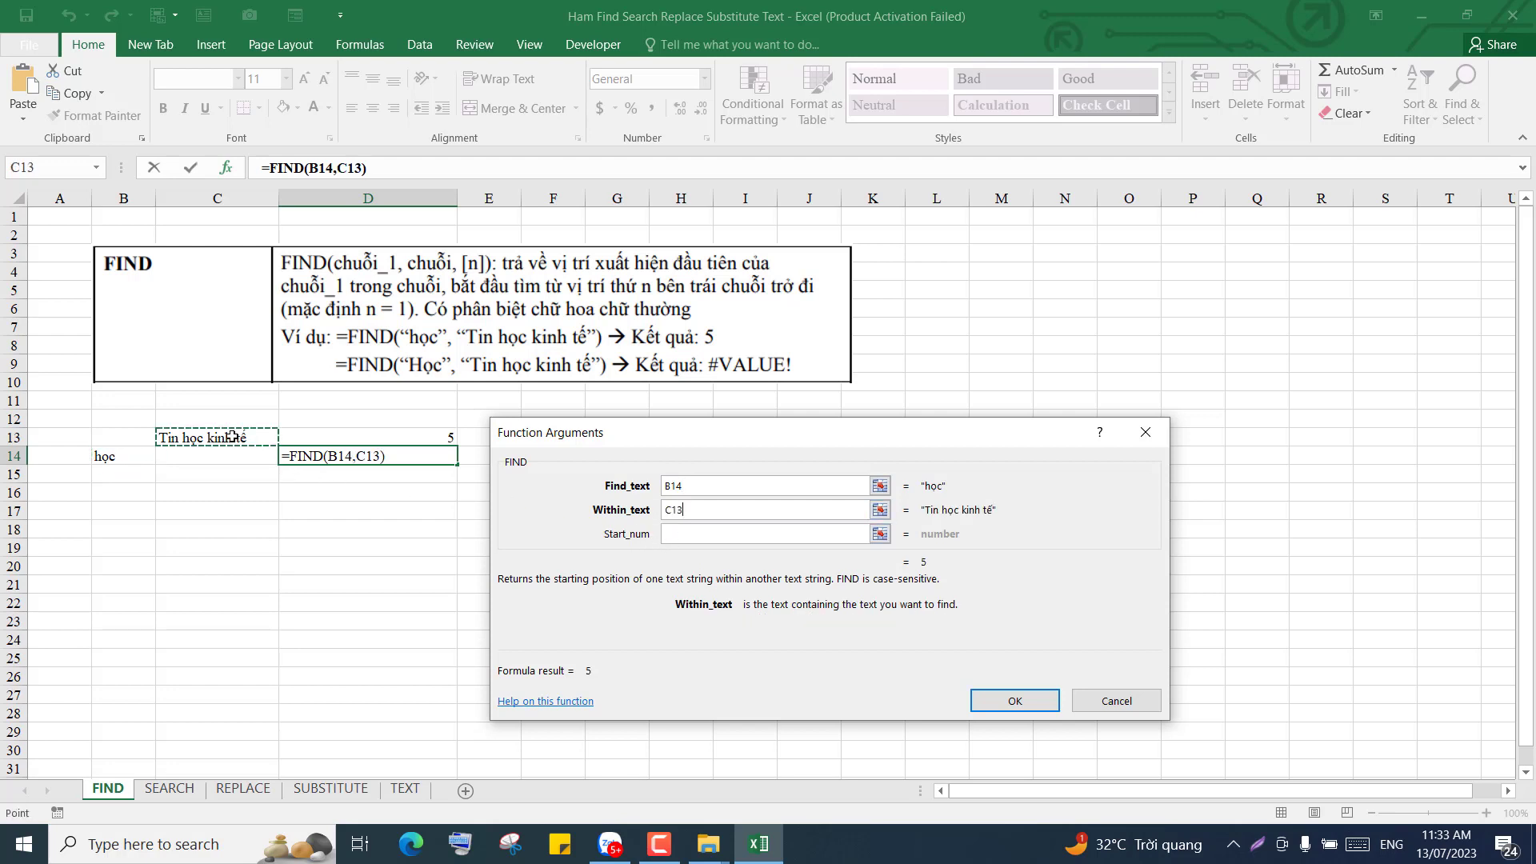
{"action": "left_click", "coordinate": [754, 532]}
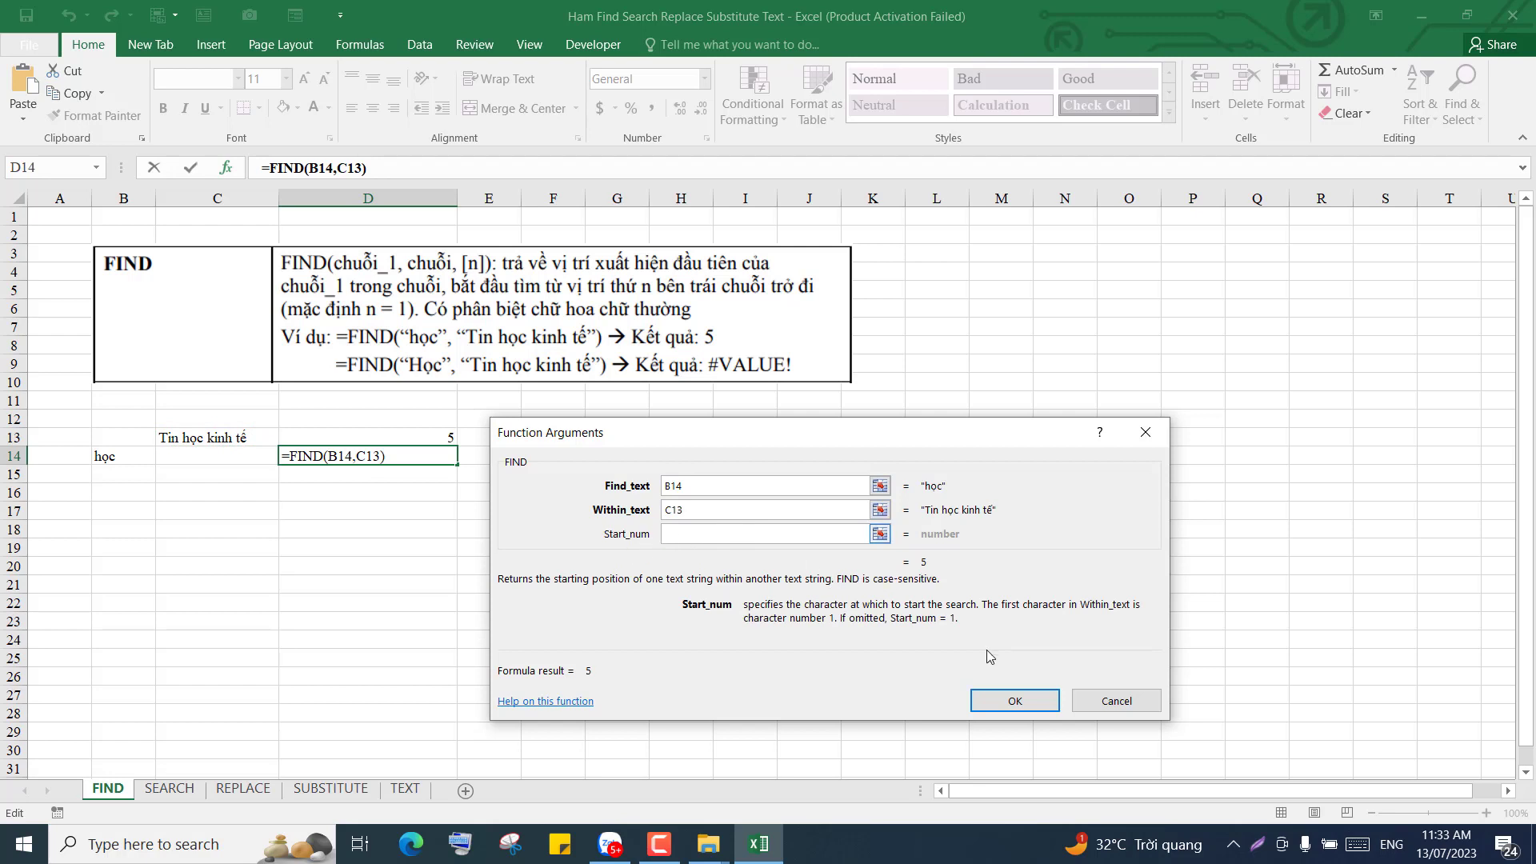
{"action": "left_click", "coordinate": [1018, 702]}
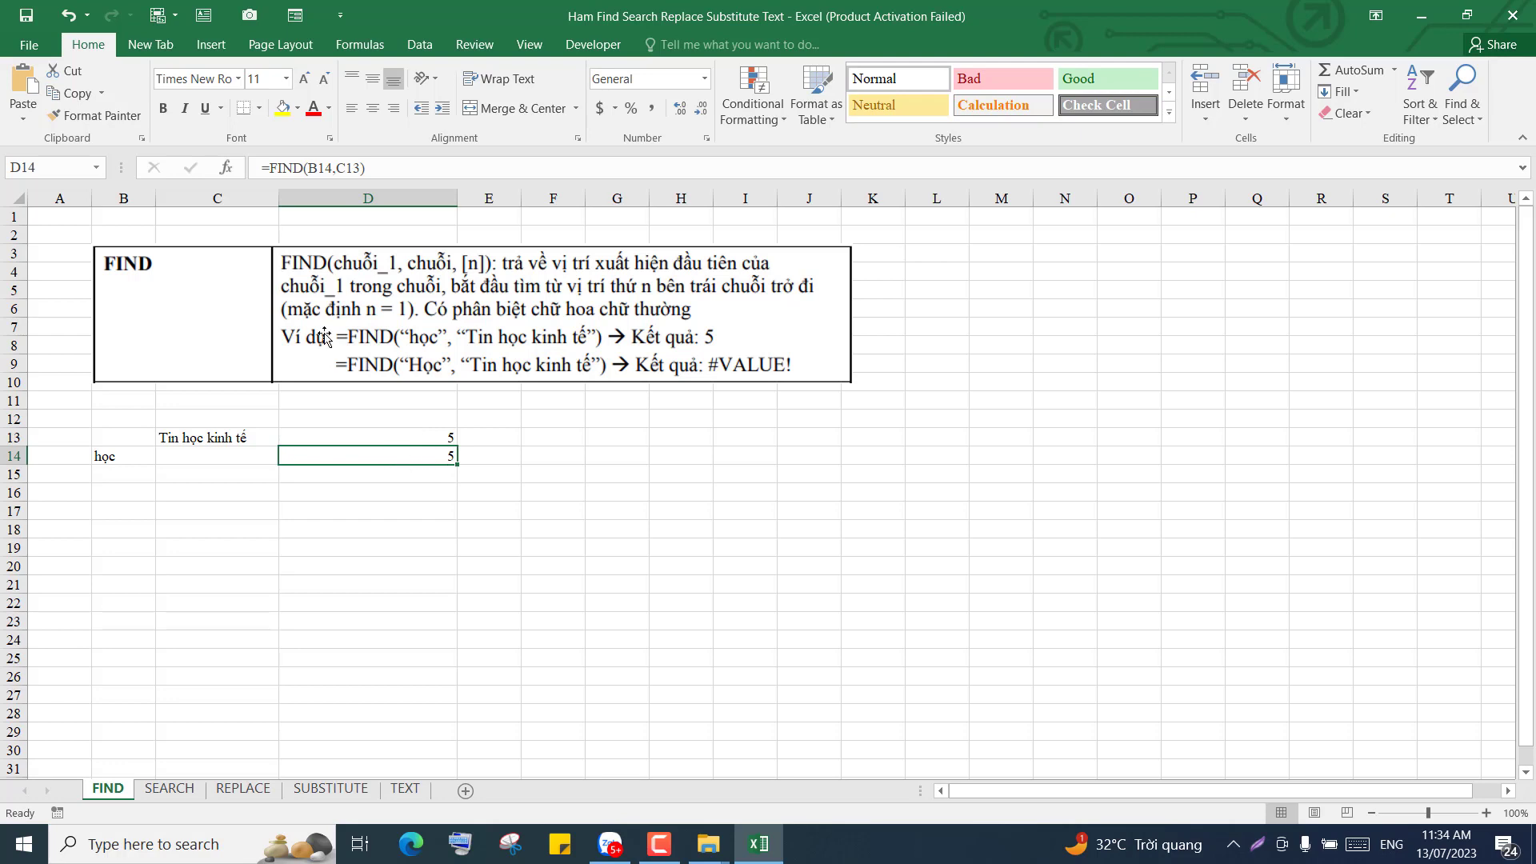
Step: Review the Find_text reference in D14's FIND function arguments and close them
{"action": "left_click", "coordinate": [226, 167]}
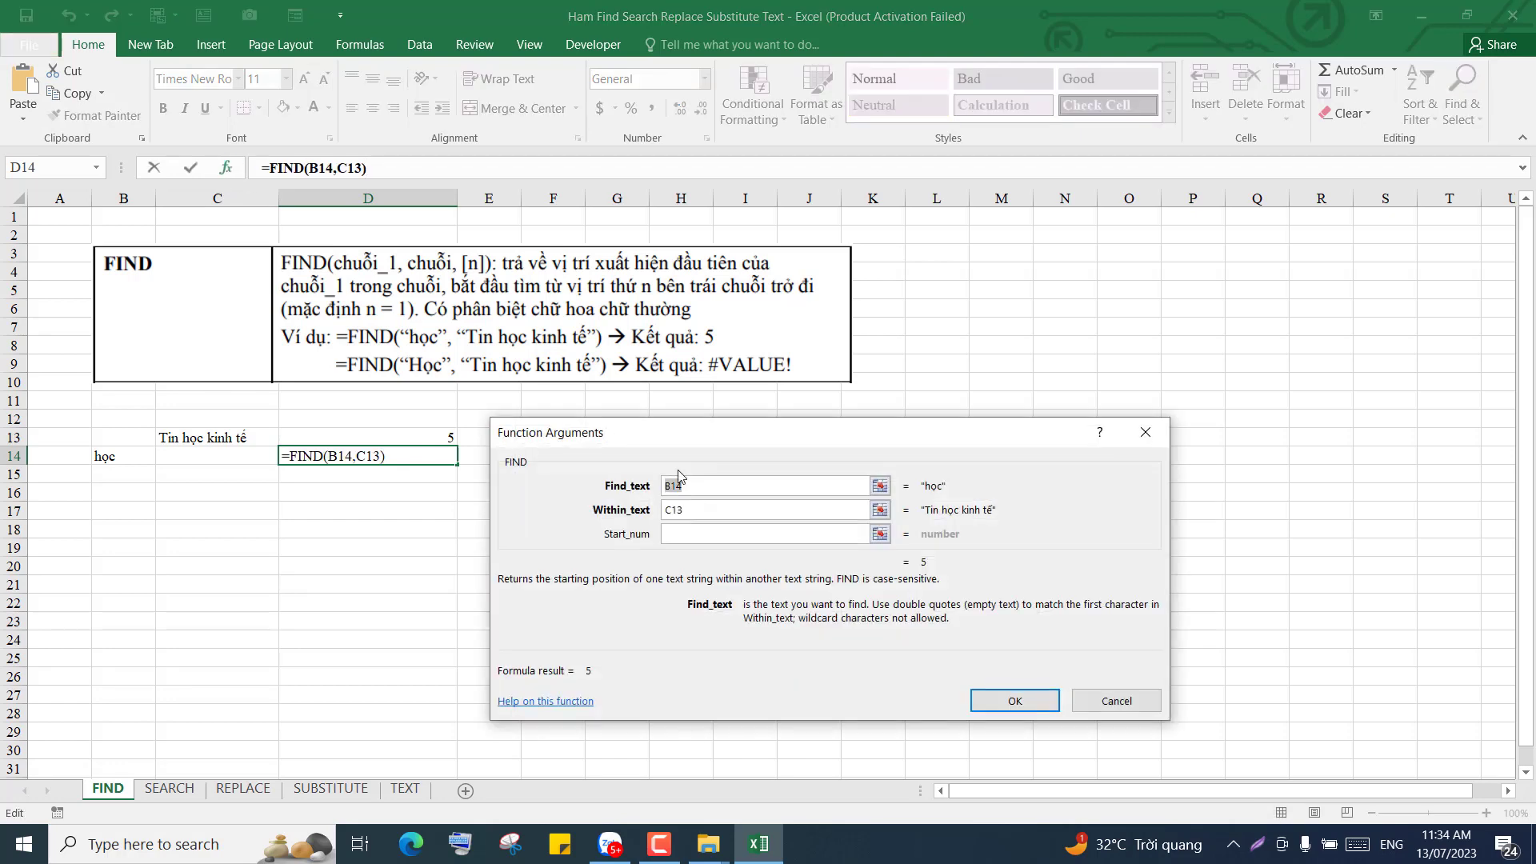
{"action": "left_click", "coordinate": [692, 487]}
{"action": "left_click_drag", "start_coordinate": [692, 486], "coordinate": [663, 487]}
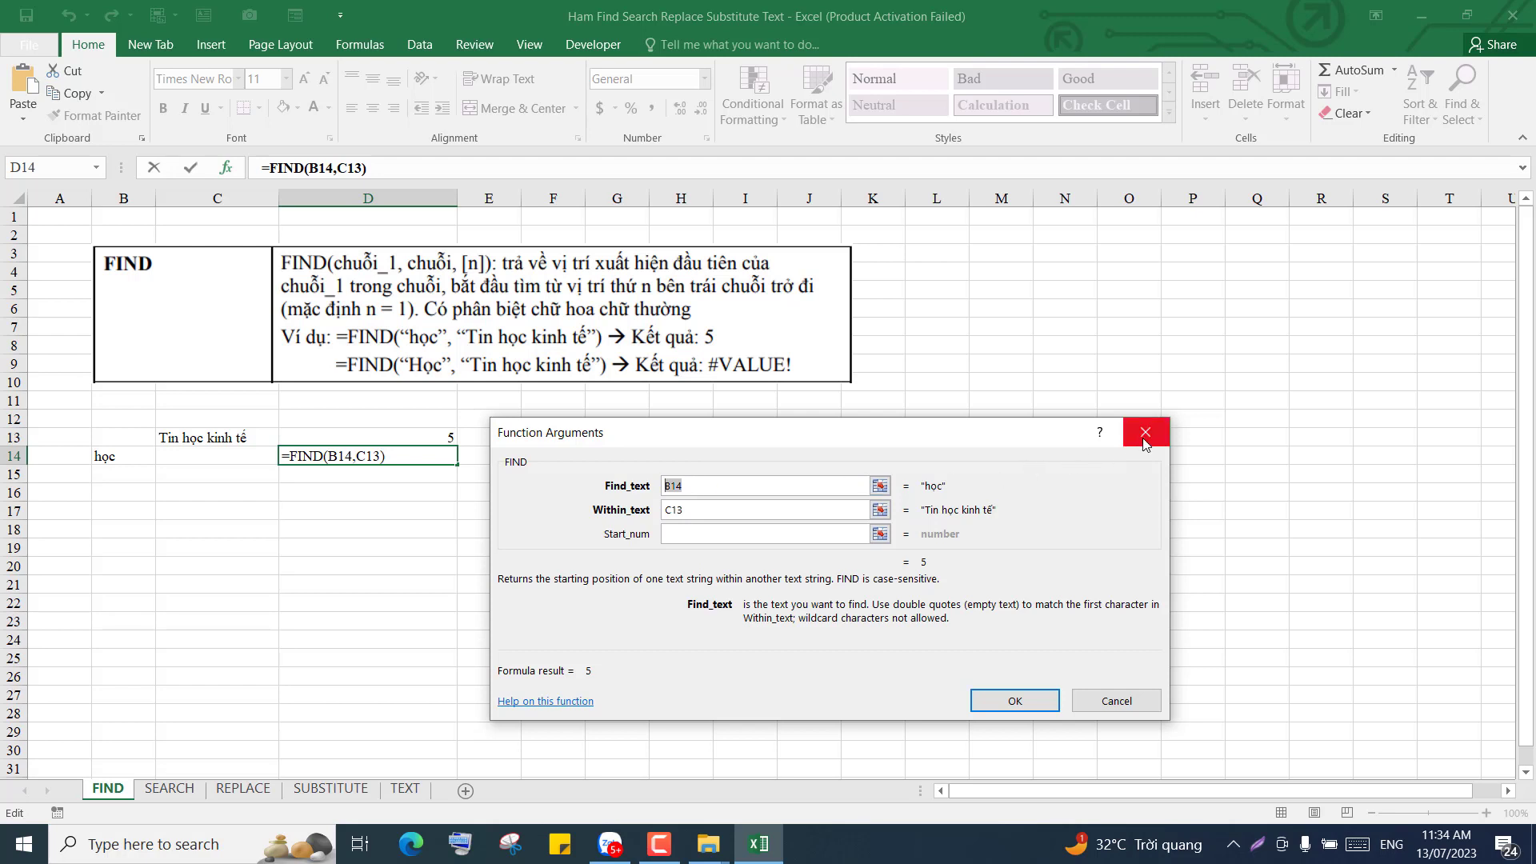
{"action": "key", "text": "Return"}
Step: Start a FIND formula in cell D15 and open its function arguments
{"action": "left_click", "coordinate": [407, 477]}
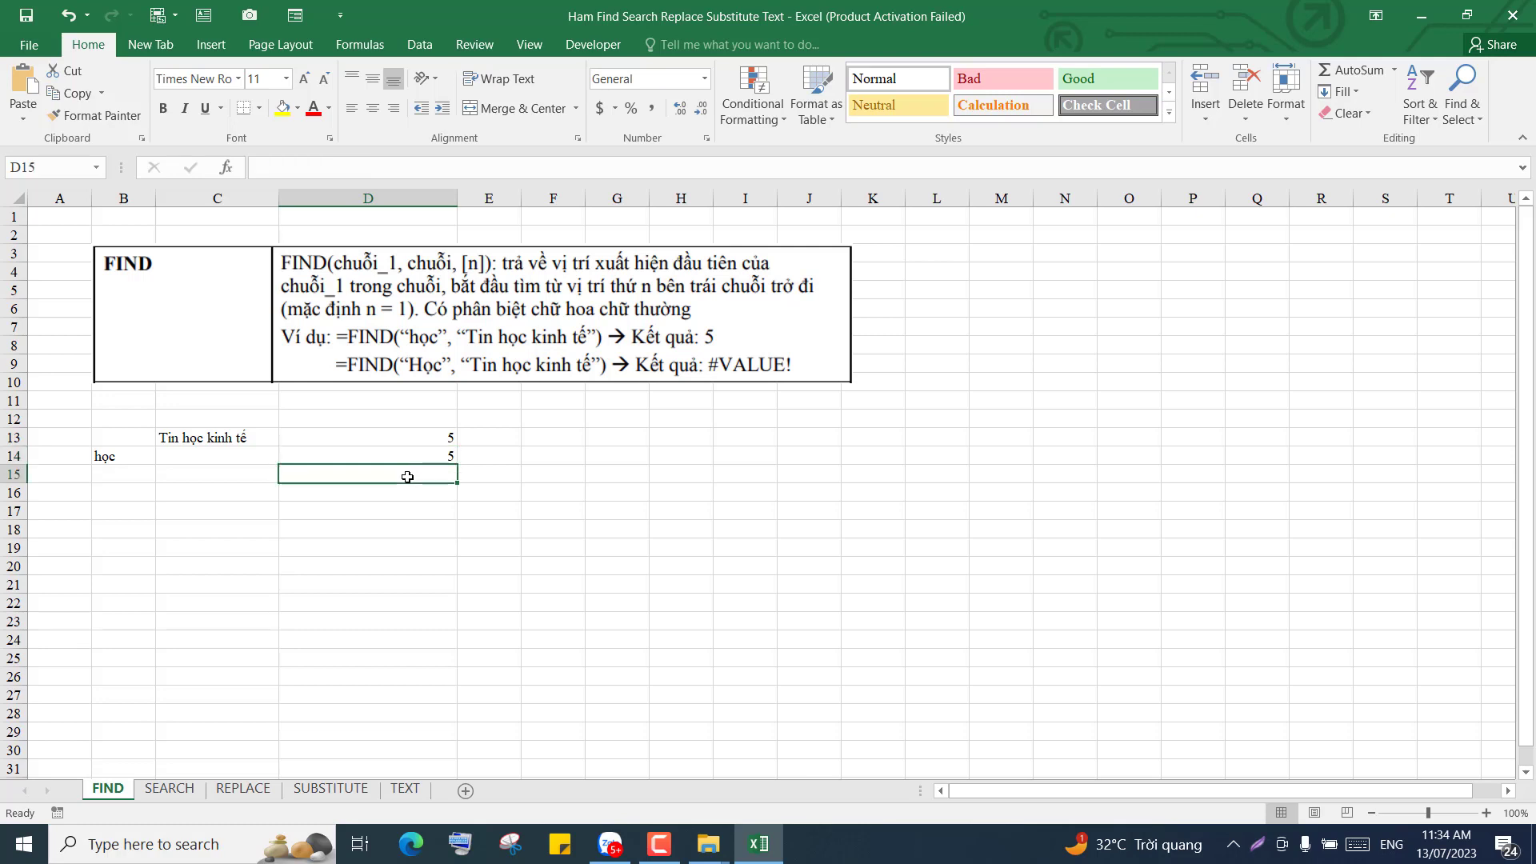
{"action": "type", "text": "=fin"}
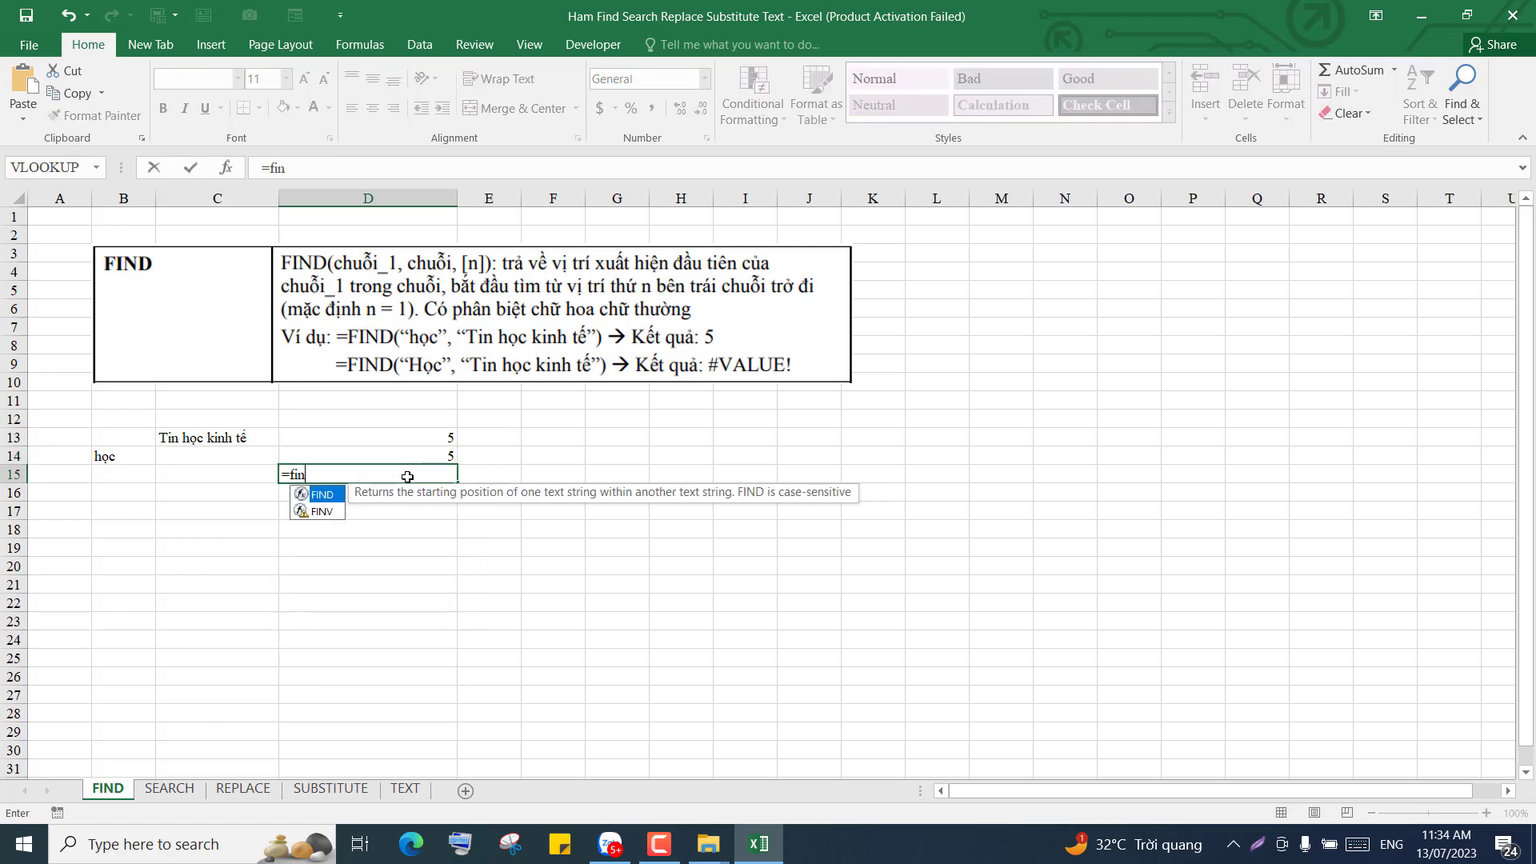
{"action": "double_click", "coordinate": [324, 494]}
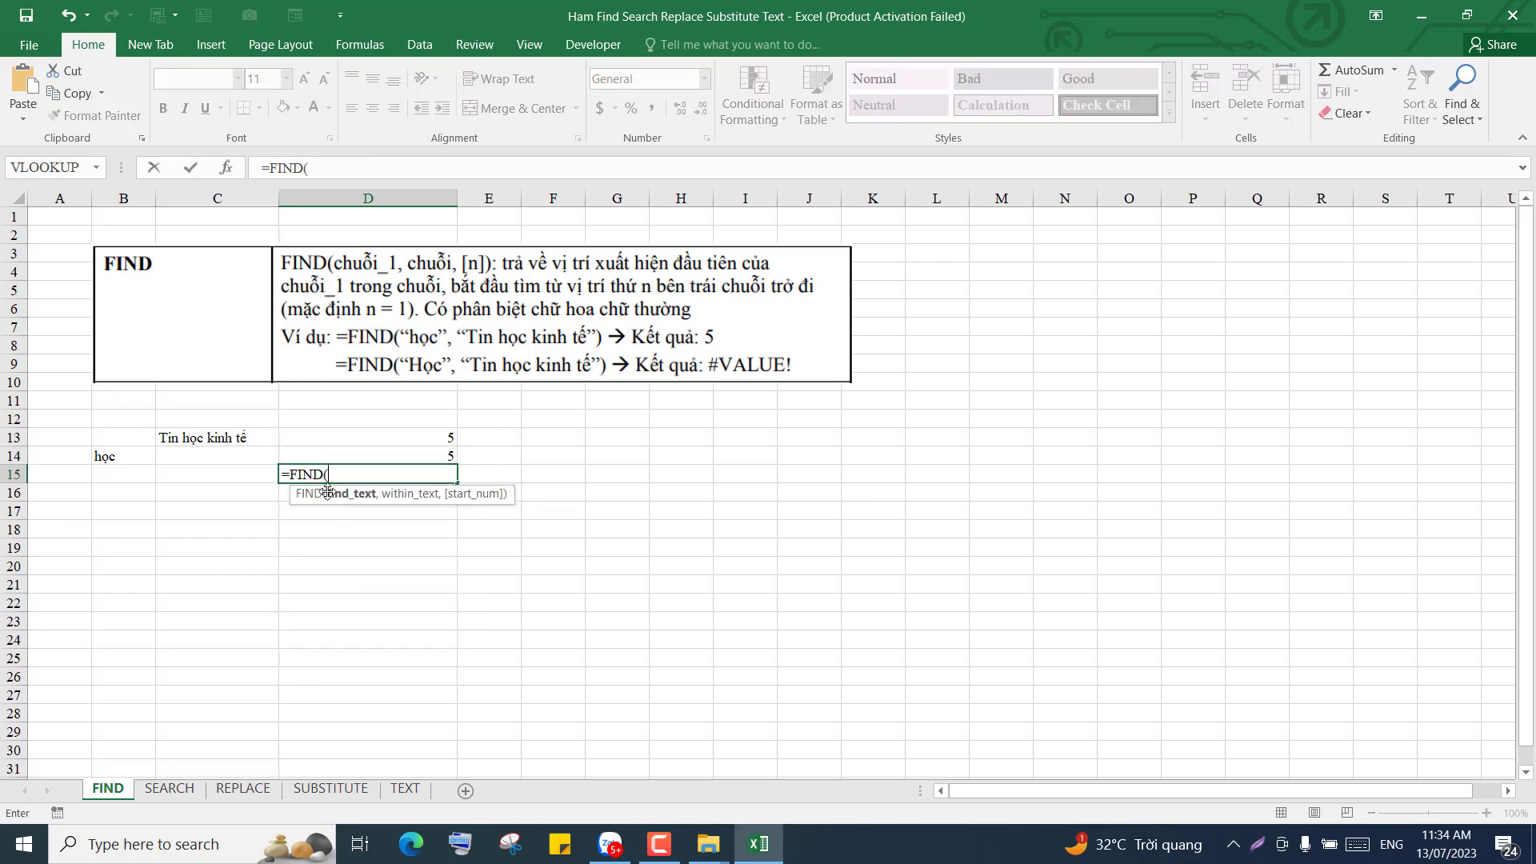
{"action": "left_click", "coordinate": [226, 167]}
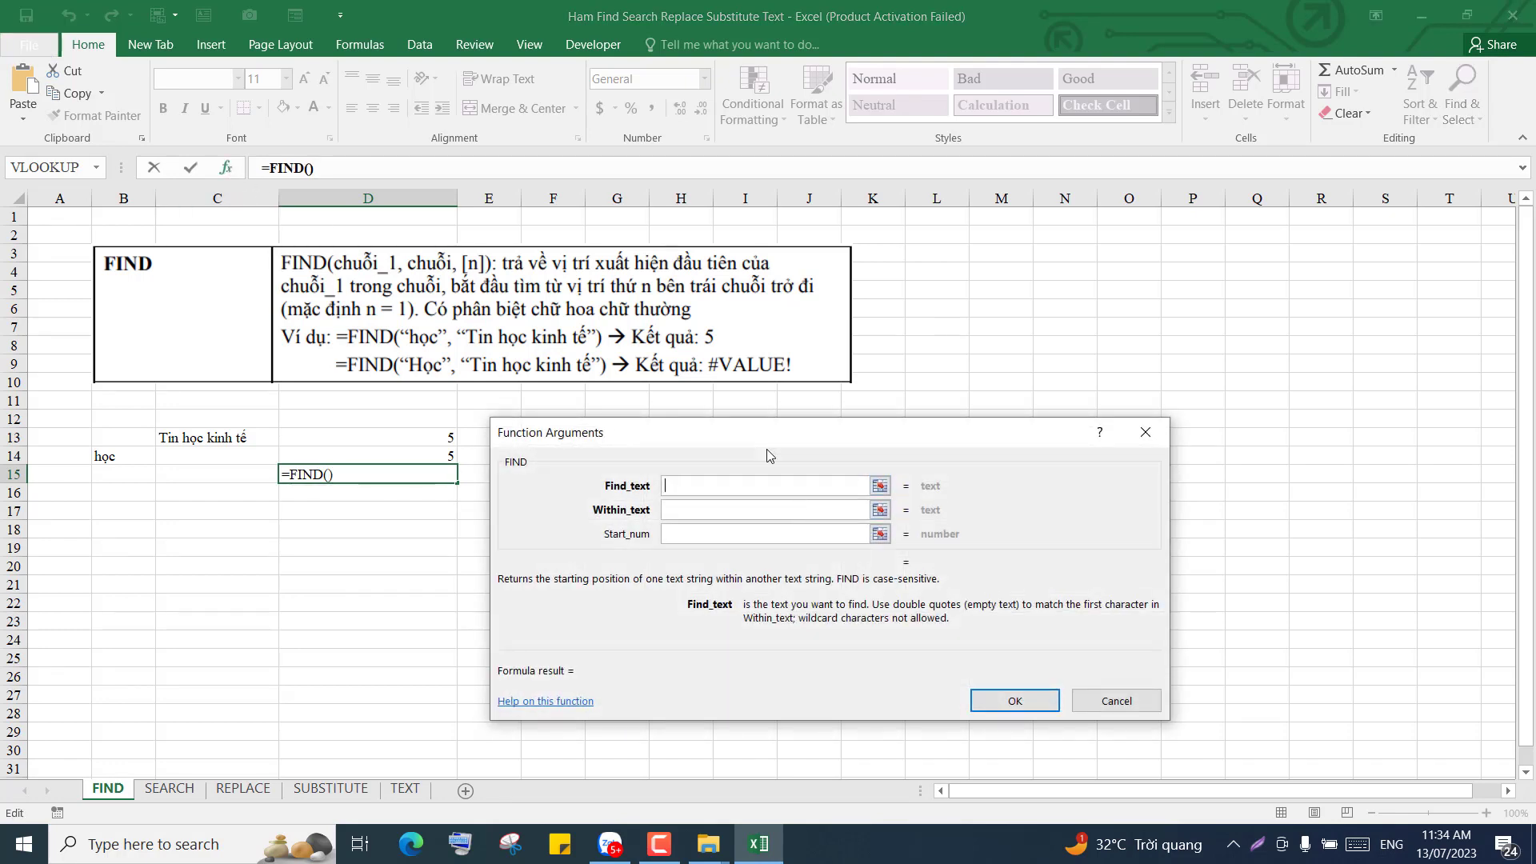
{"action": "left_click_drag", "start_coordinate": [753, 441], "coordinate": [780, 464]}
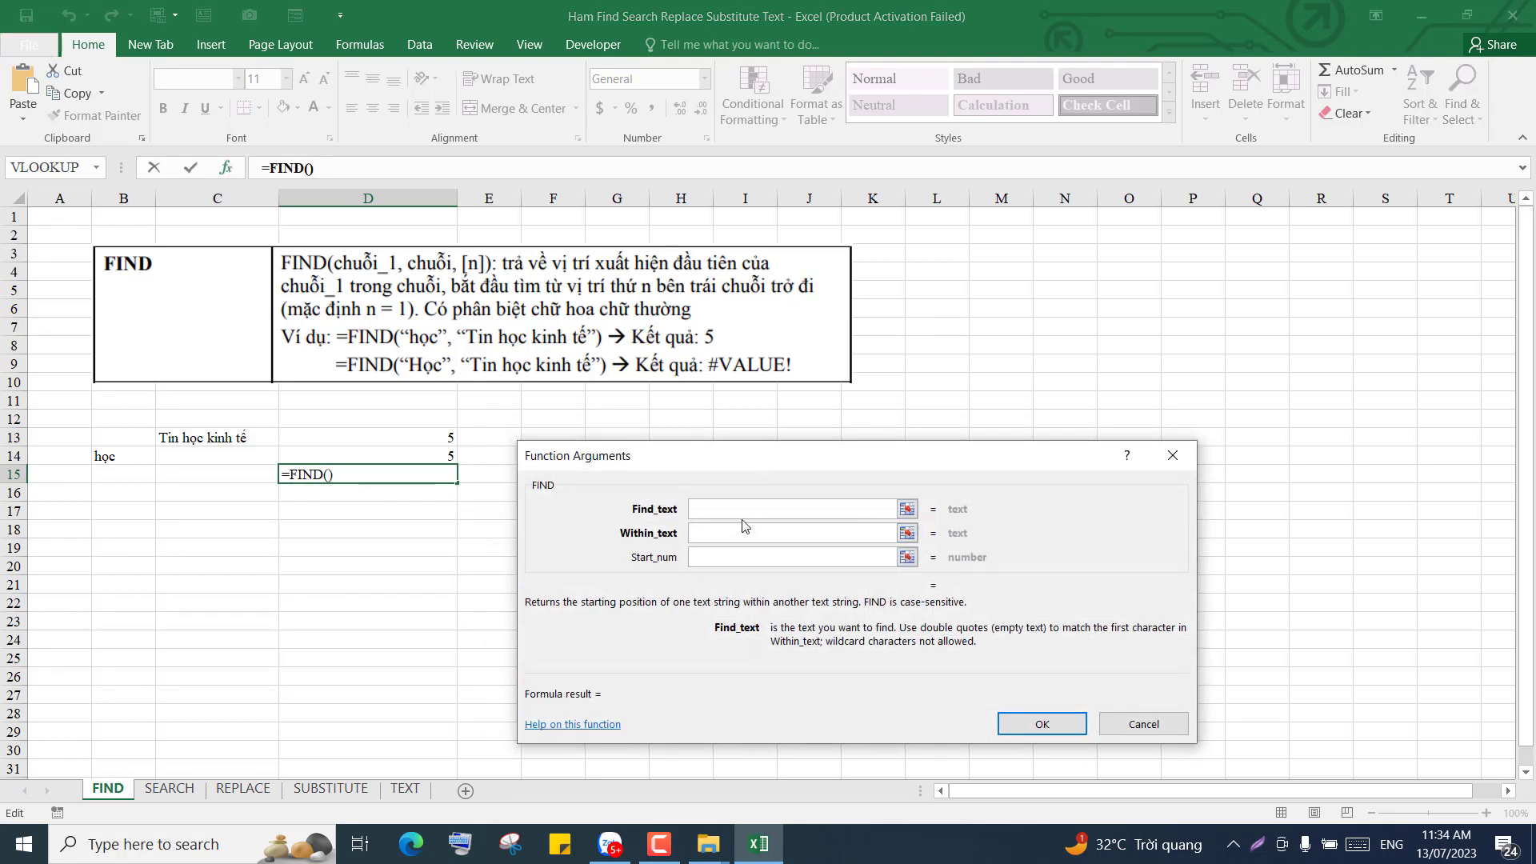
Step: Set D15's Find_text to "Học" and Within_text to C13, leave Start_num empty, and confirm the formula
{"action": "type", "text": "Hoc"}
{"action": "left_click", "coordinate": [744, 529]}
{"action": "left_click", "coordinate": [232, 438]}
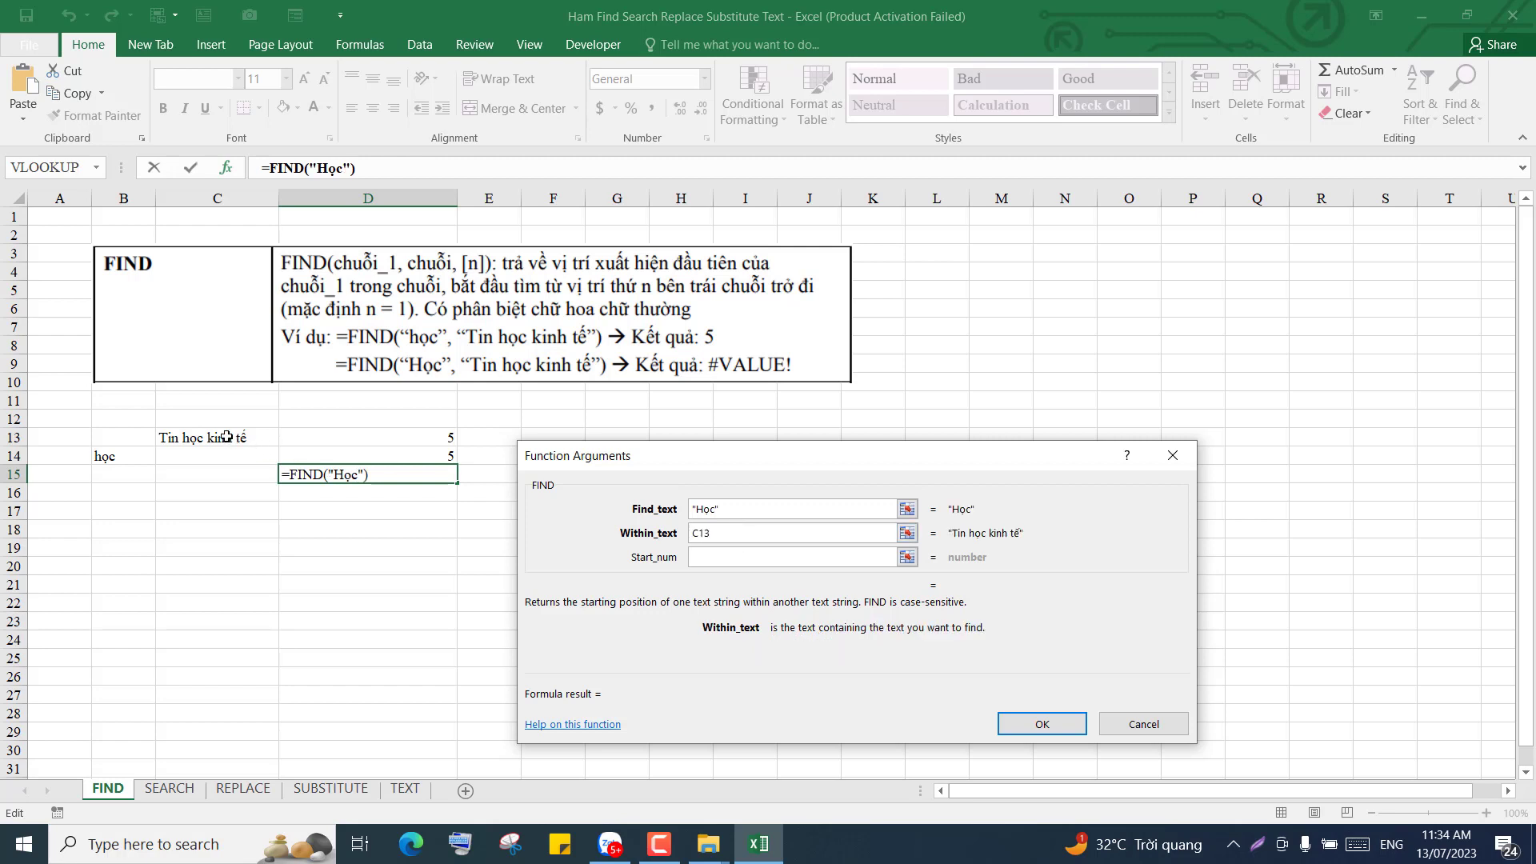
{"action": "left_click", "coordinate": [694, 558]}
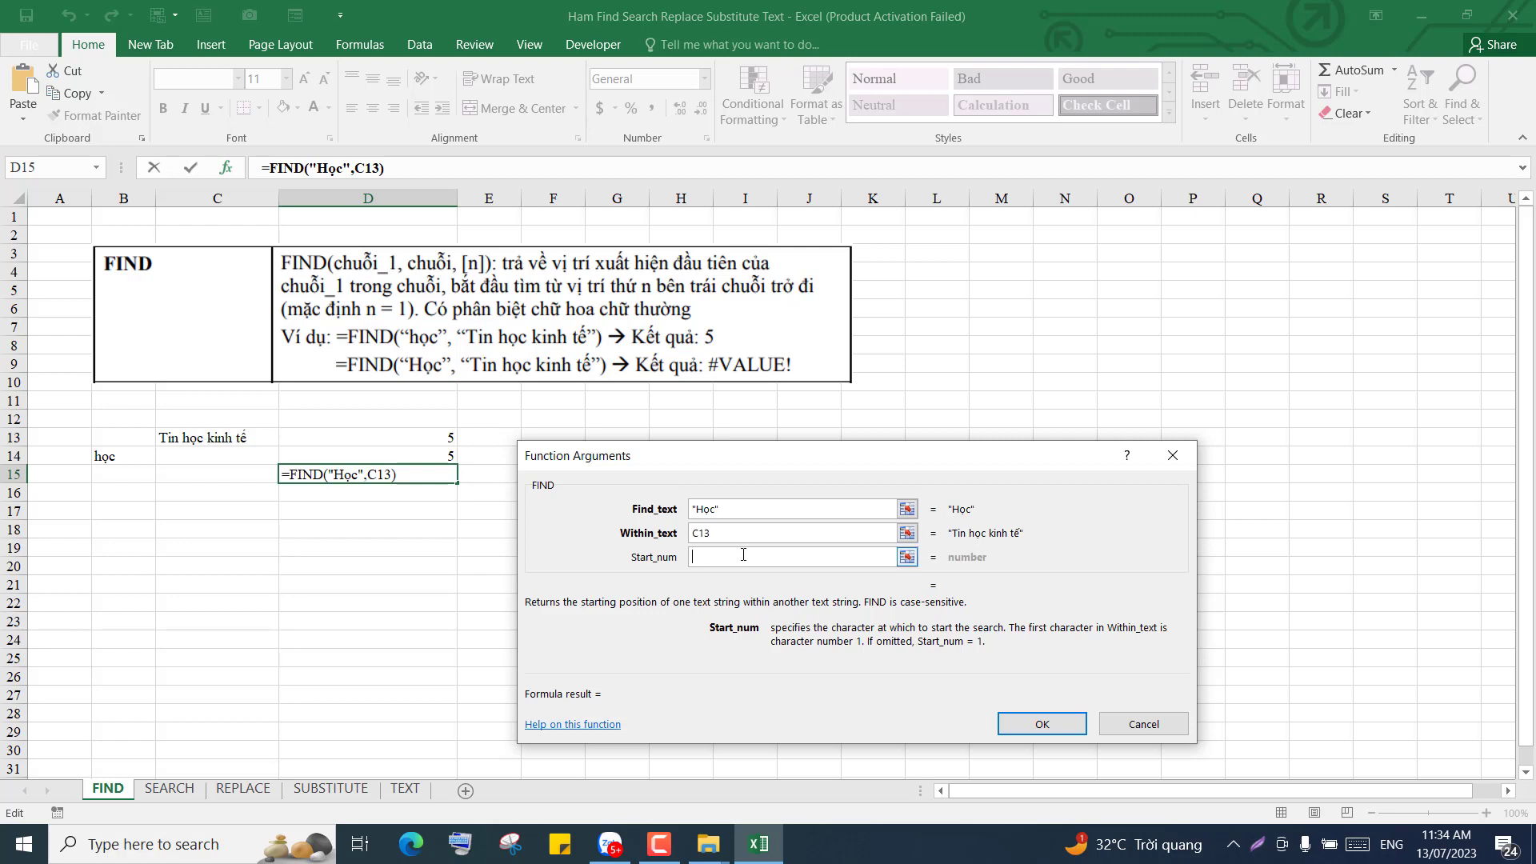
{"action": "left_click", "coordinate": [705, 510]}
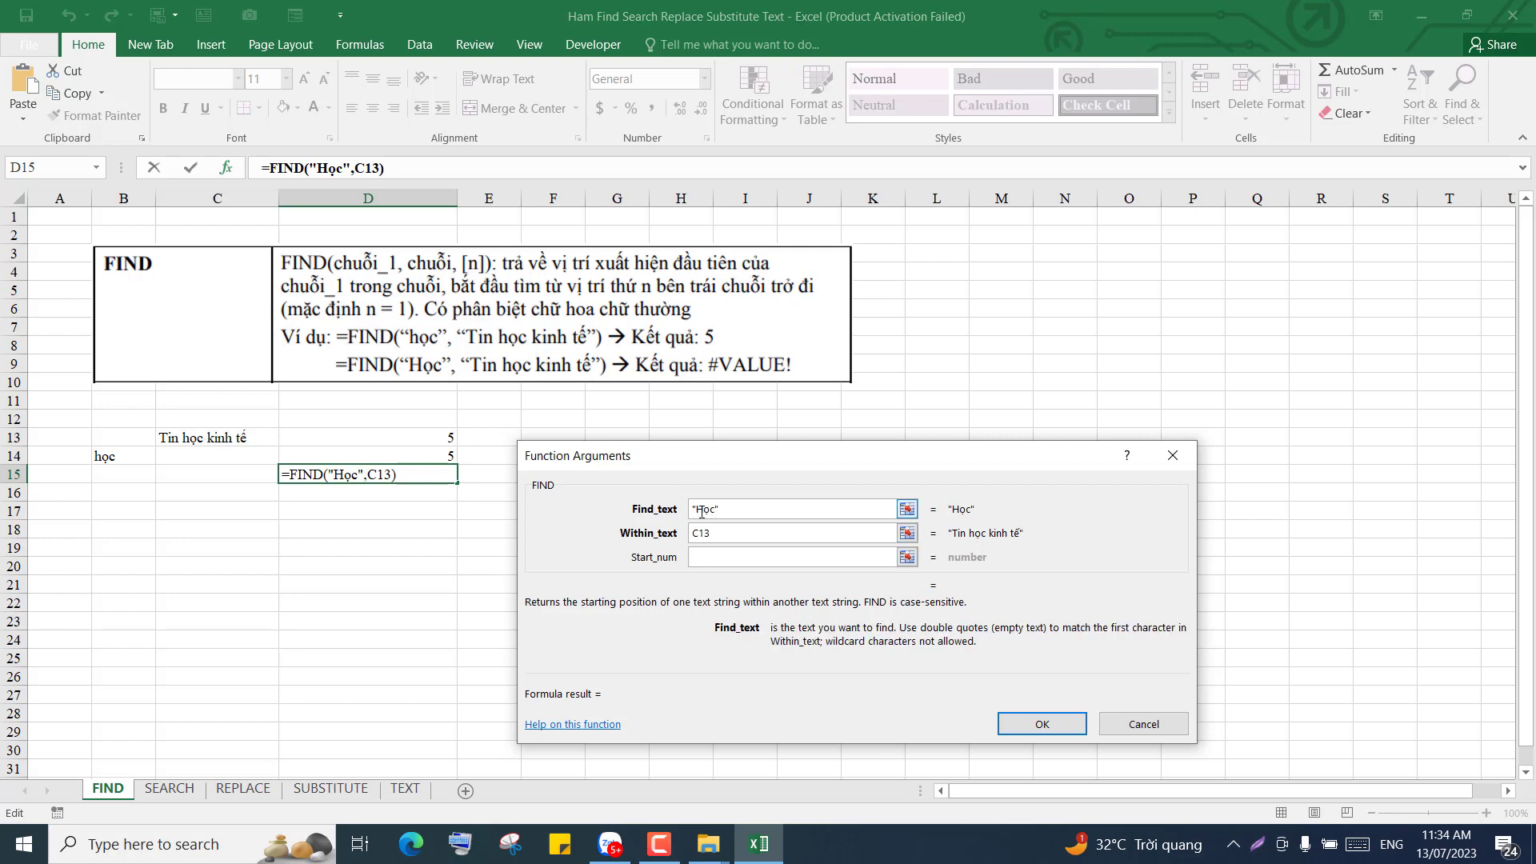
{"action": "mouse_move", "coordinate": [702, 512]}
{"action": "left_mouse_down"}
{"action": "mouse_move", "coordinate": [726, 511]}
{"action": "mouse_move", "coordinate": [695, 512]}
{"action": "left_mouse_up"}
{"action": "left_click", "coordinate": [706, 513]}
{"action": "left_click", "coordinate": [1032, 723]}
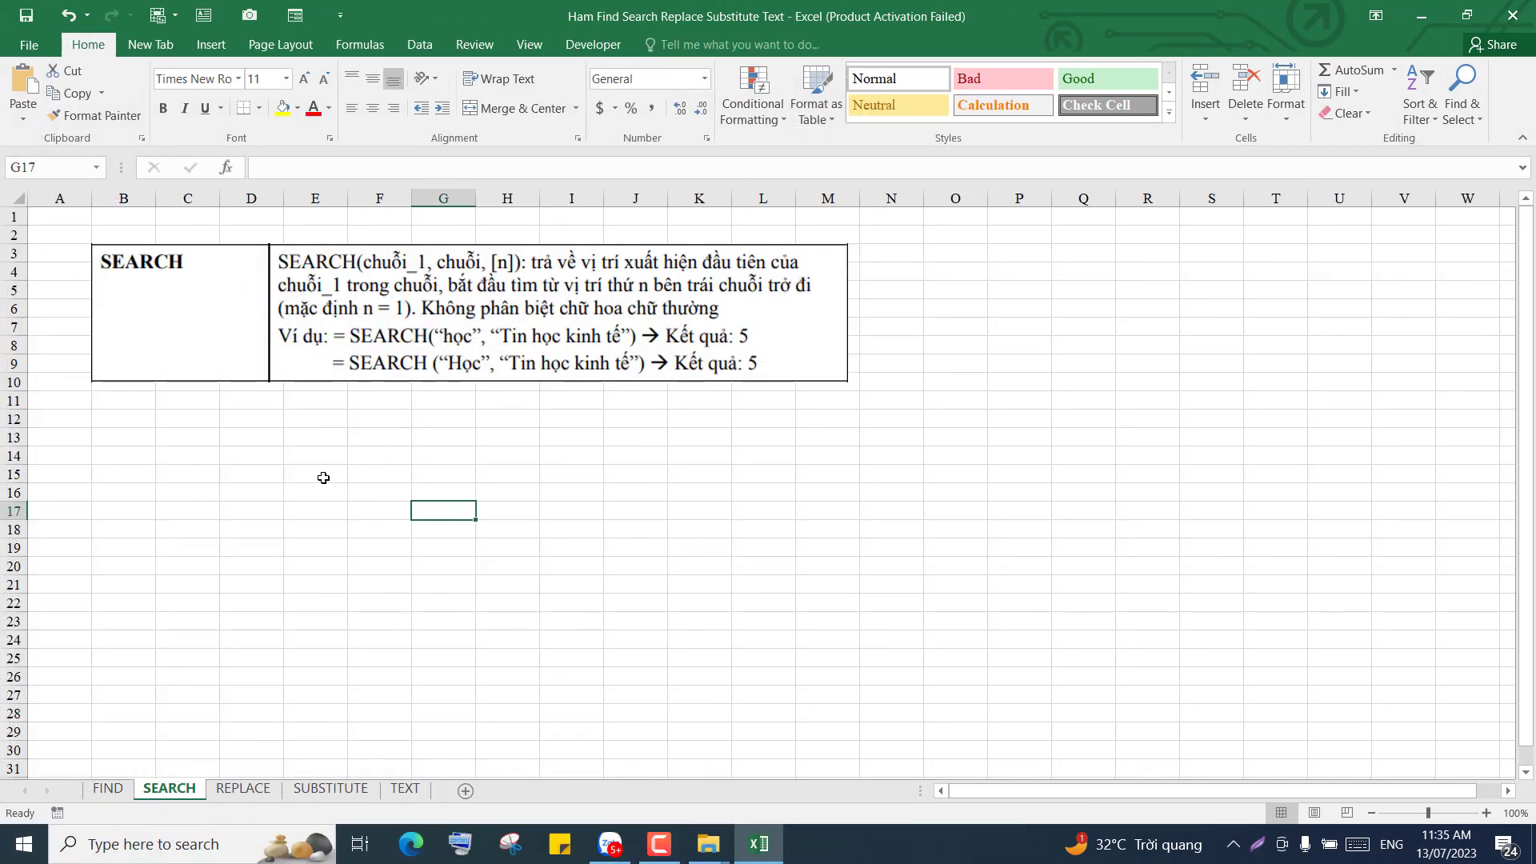
Step: Copy "Tin học kinh tế" from C13 on the FIND sheet to C13 on the SEARCH sheet and widen column C to fit
{"action": "left_click", "coordinate": [108, 789]}
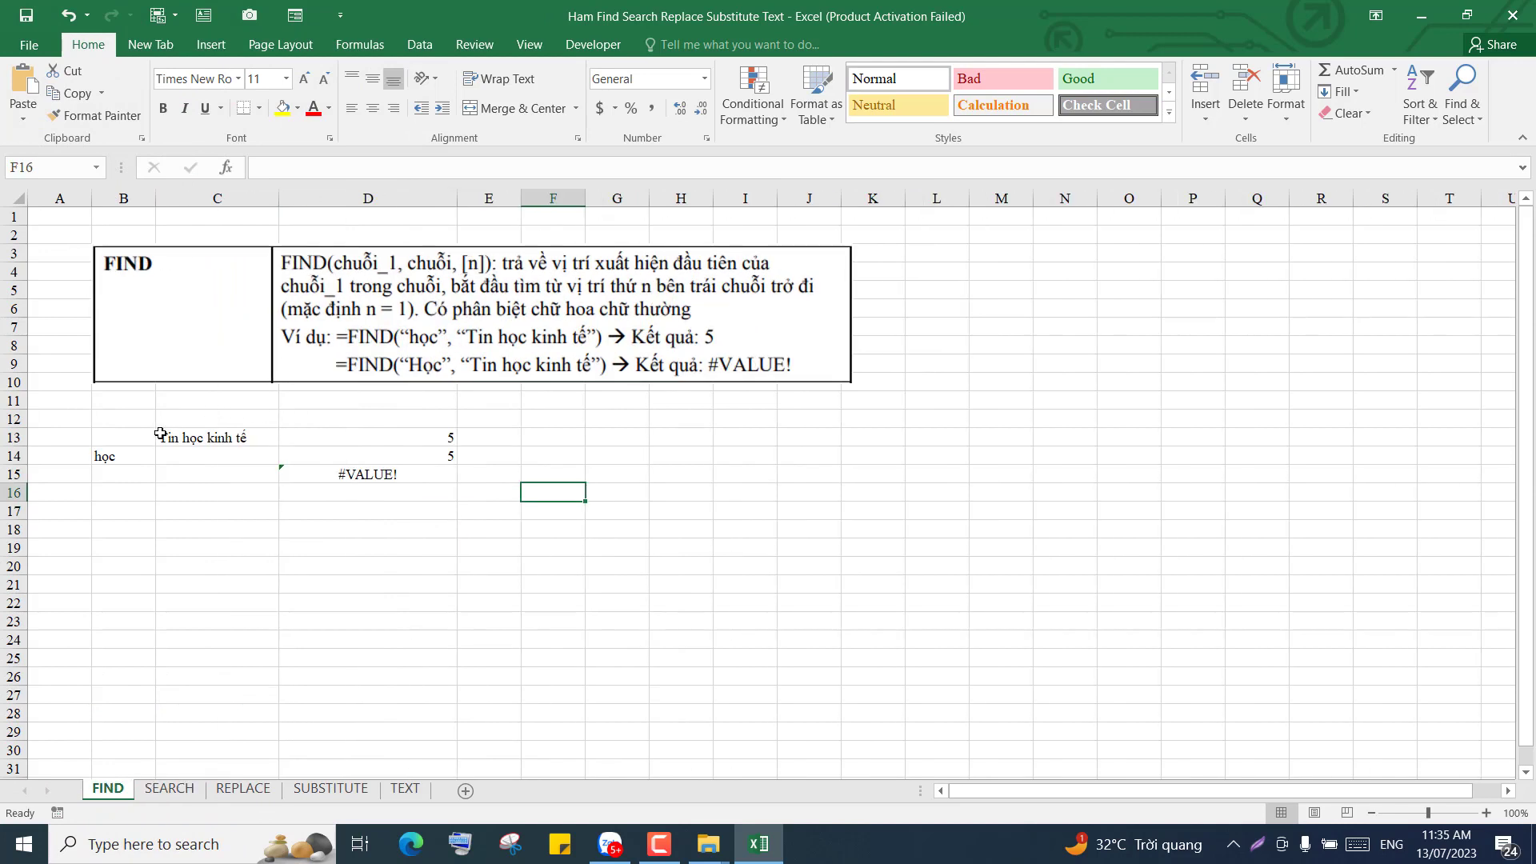
{"action": "right_click", "coordinate": [224, 437]}
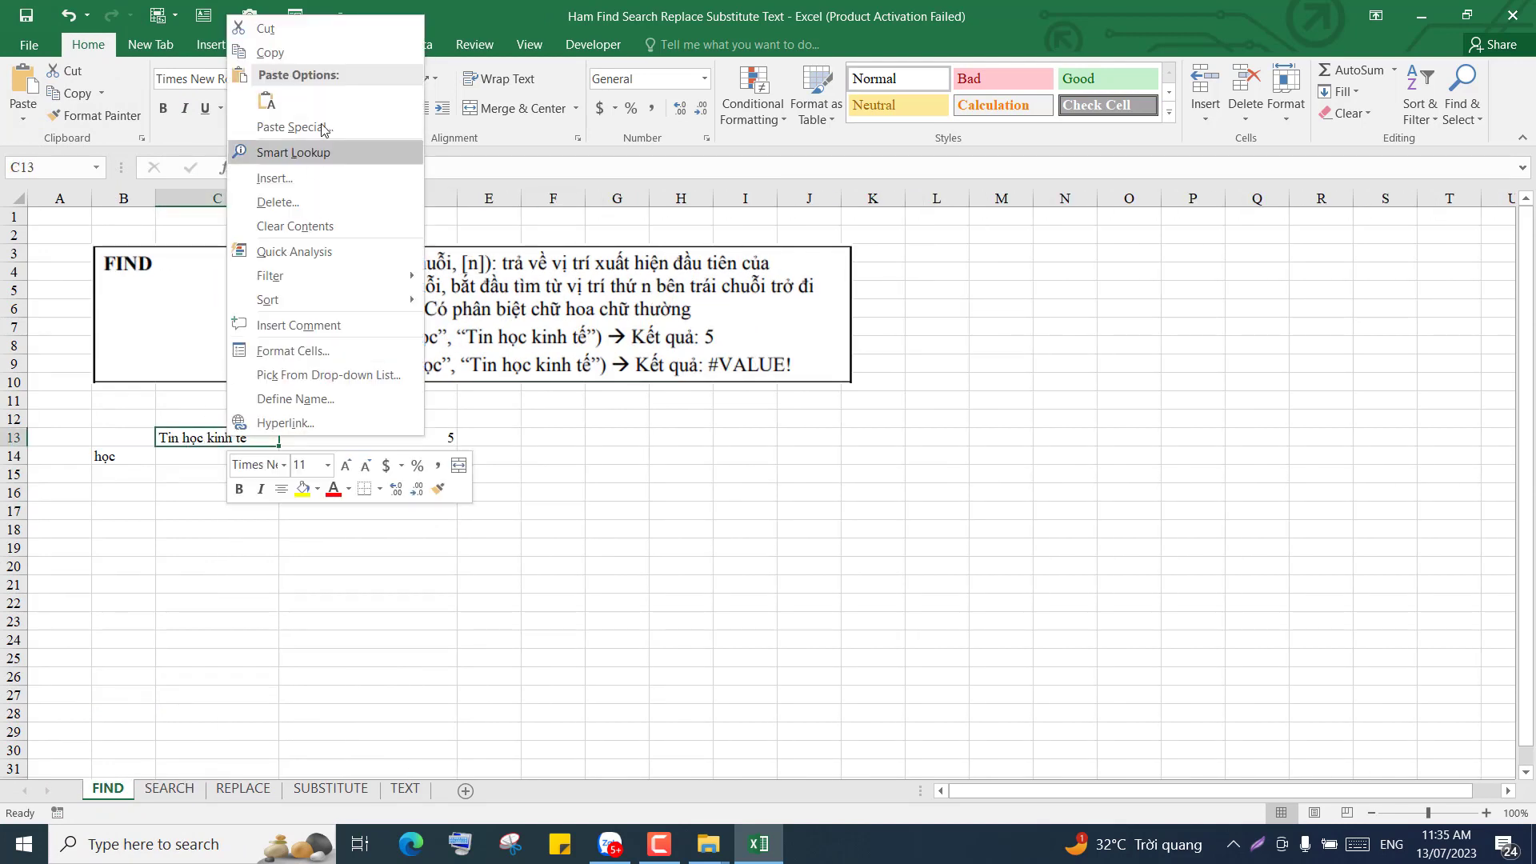
{"action": "left_click", "coordinate": [260, 53]}
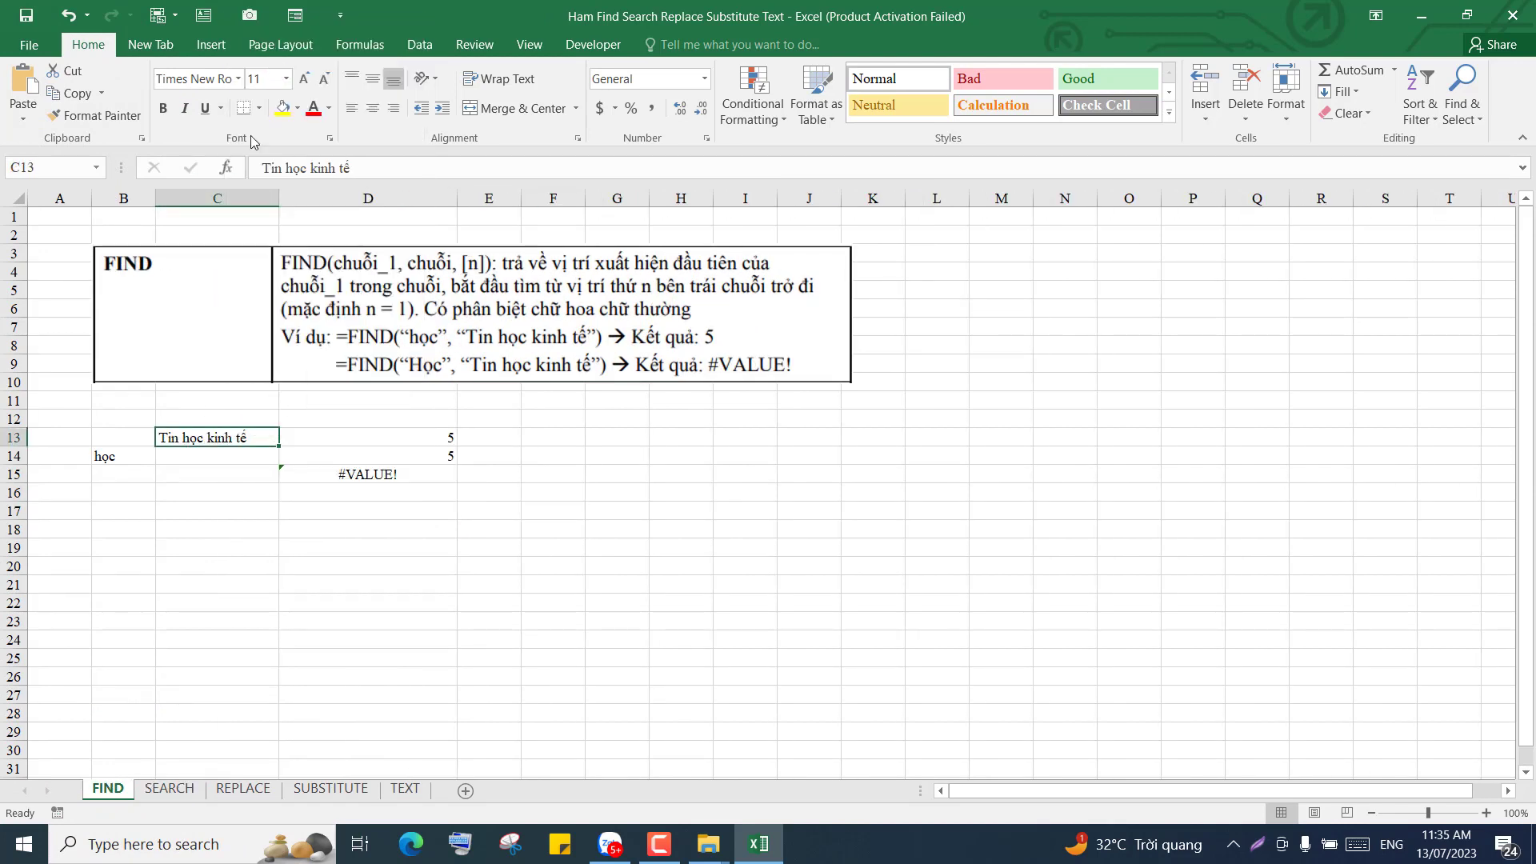
{"action": "left_click", "coordinate": [169, 789]}
{"action": "left_click", "coordinate": [178, 435]}
{"action": "right_click", "coordinate": [179, 435]}
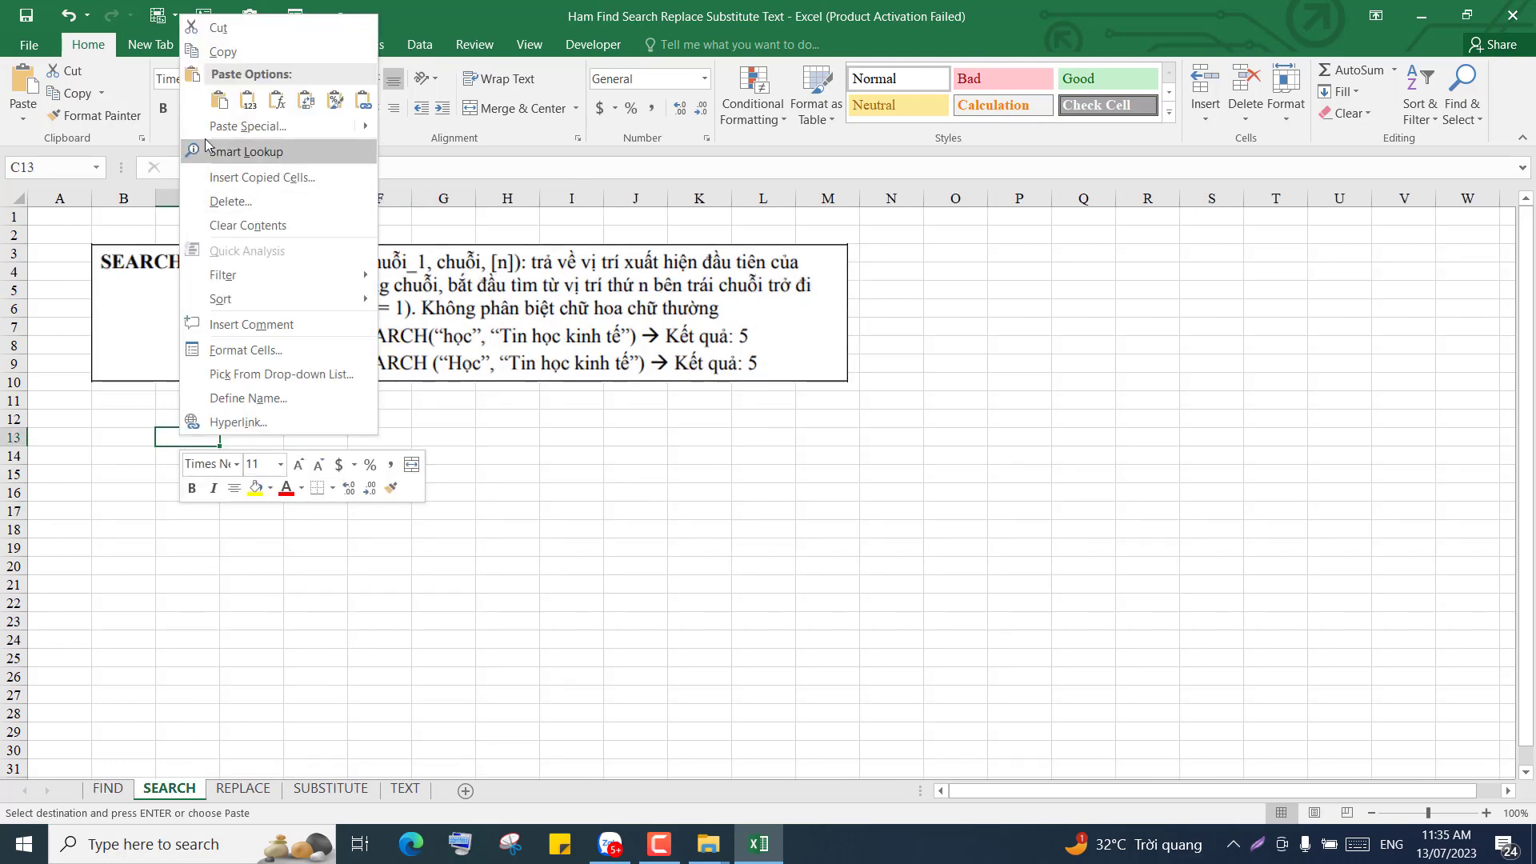
{"action": "left_click", "coordinate": [214, 104]}
{"action": "left_click", "coordinate": [318, 531]}
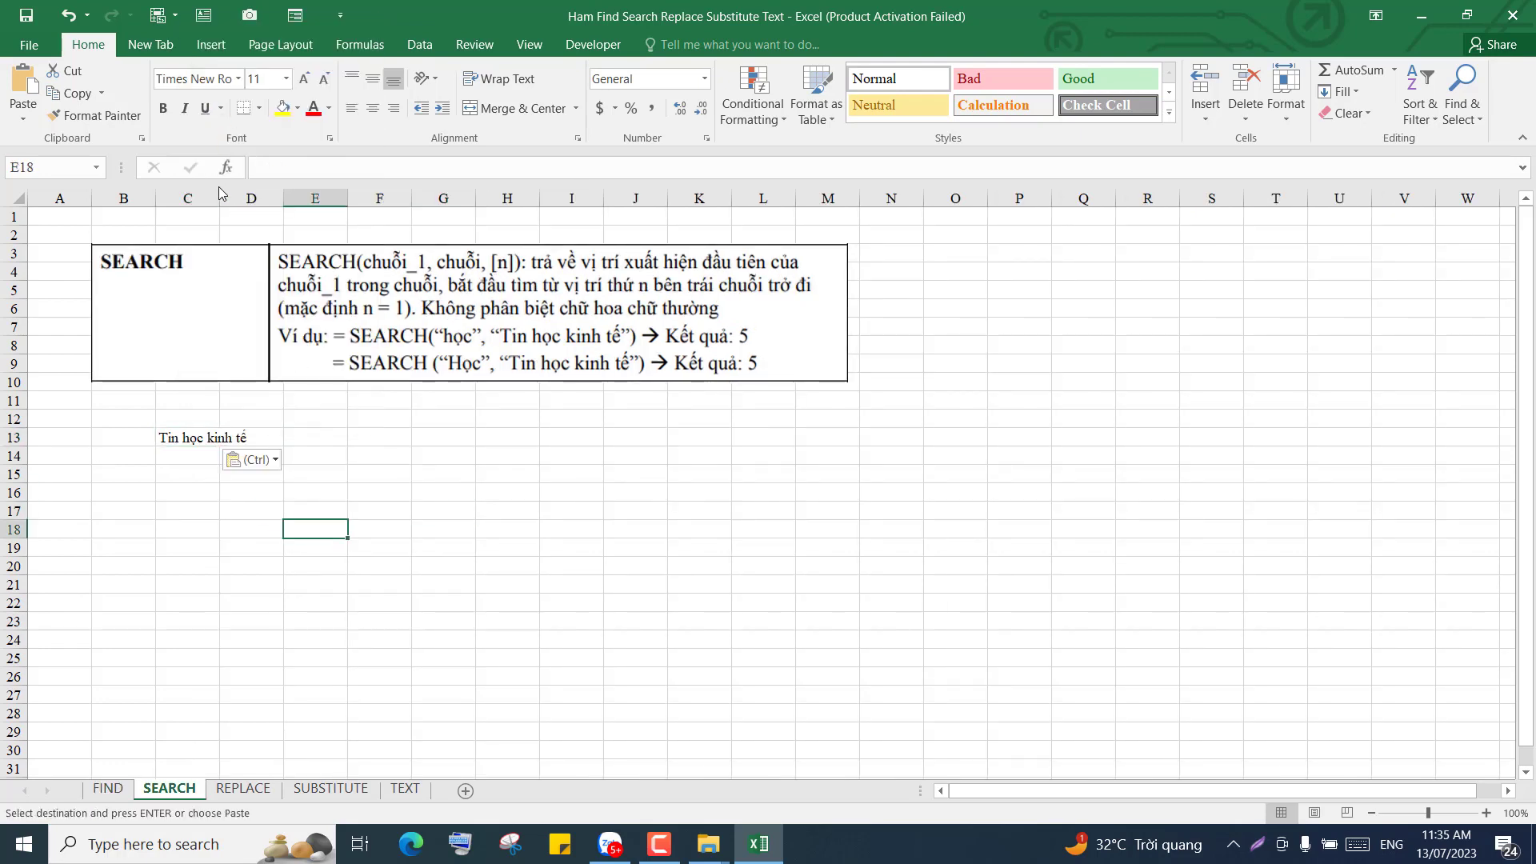
{"action": "left_click_drag", "start_coordinate": [220, 196], "coordinate": [278, 196]}
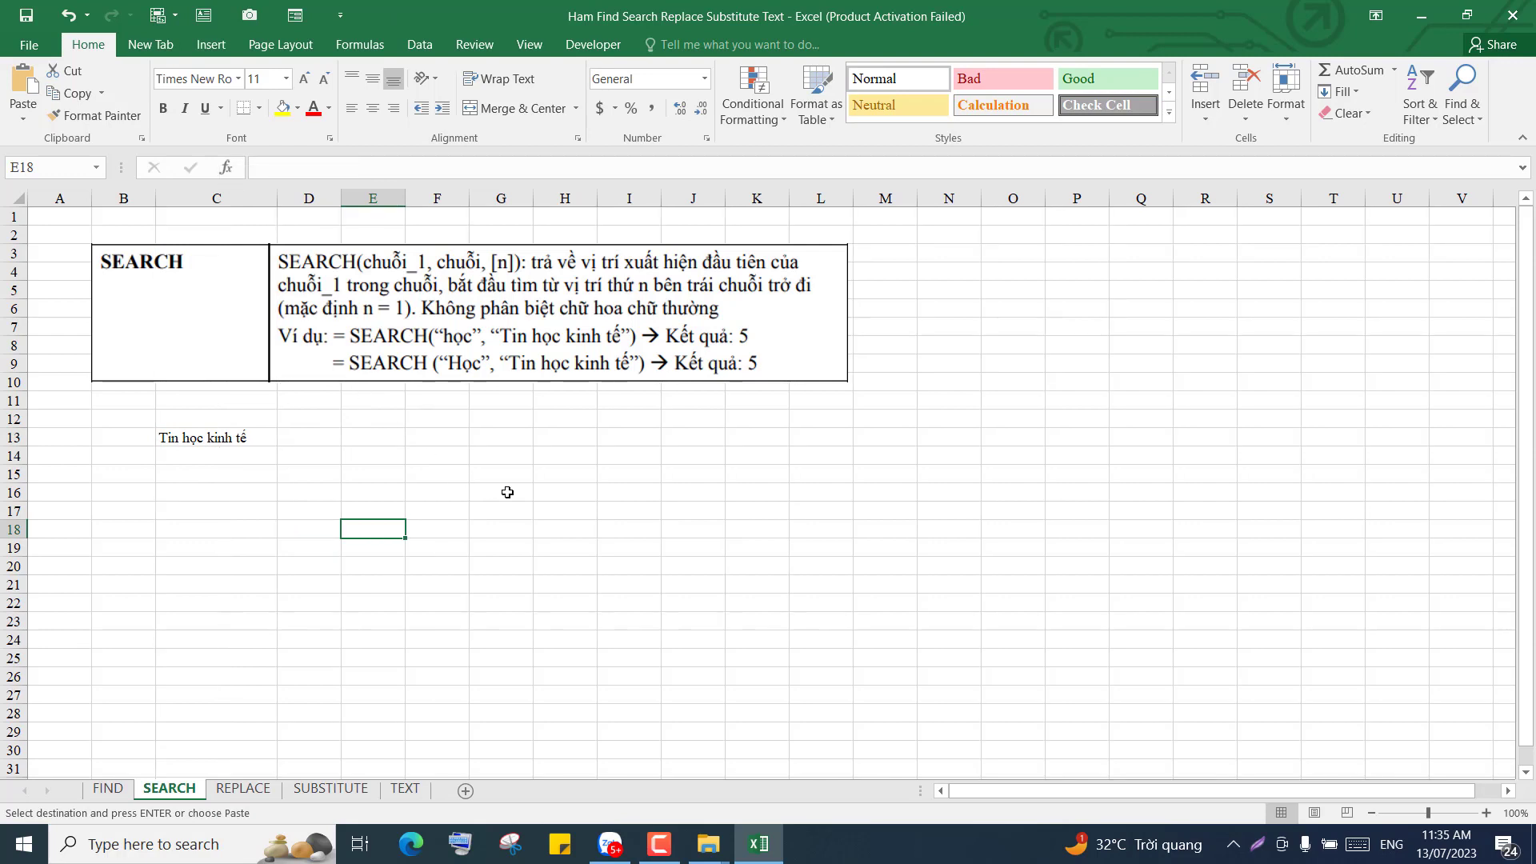
{"action": "left_click", "coordinate": [497, 492]}
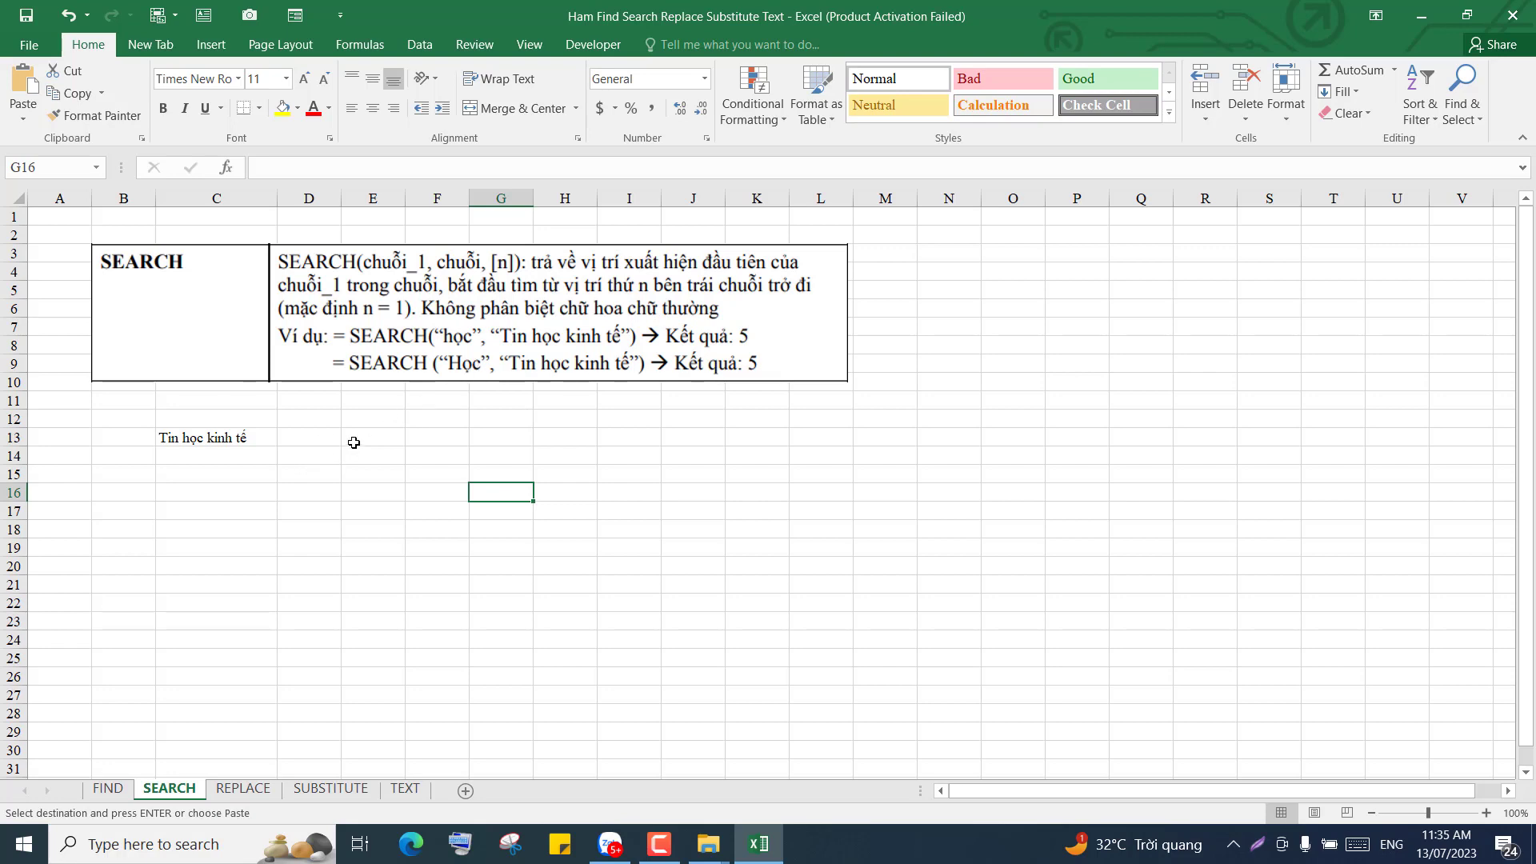
Step: Start a SEARCH formula in cell D13 of the SEARCH sheet and open its function arguments
{"action": "left_click", "coordinate": [327, 441]}
{"action": "type", "text": "="}
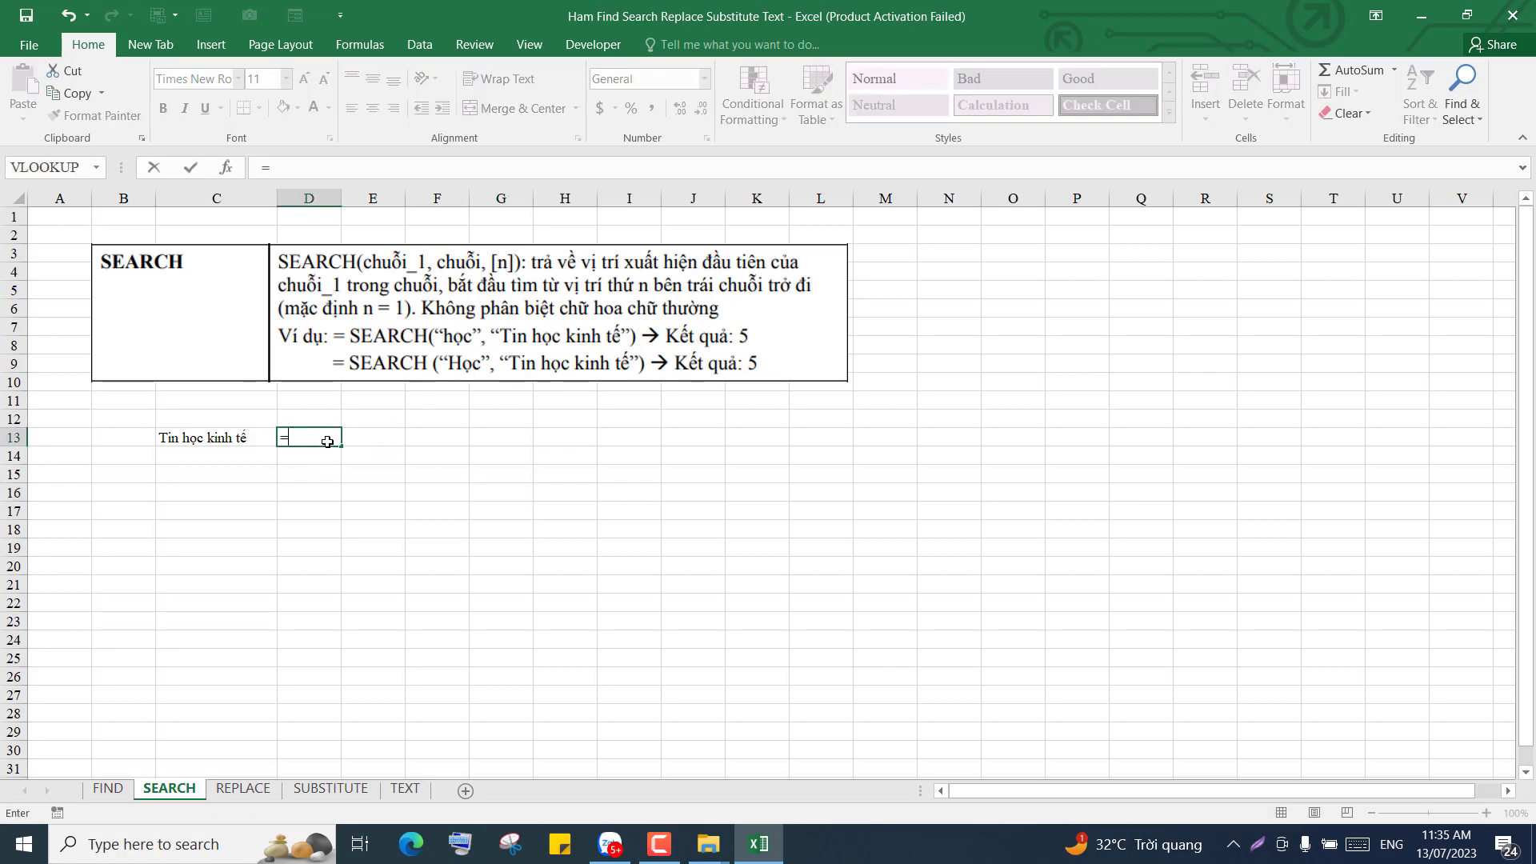
{"action": "type", "text": "se"}
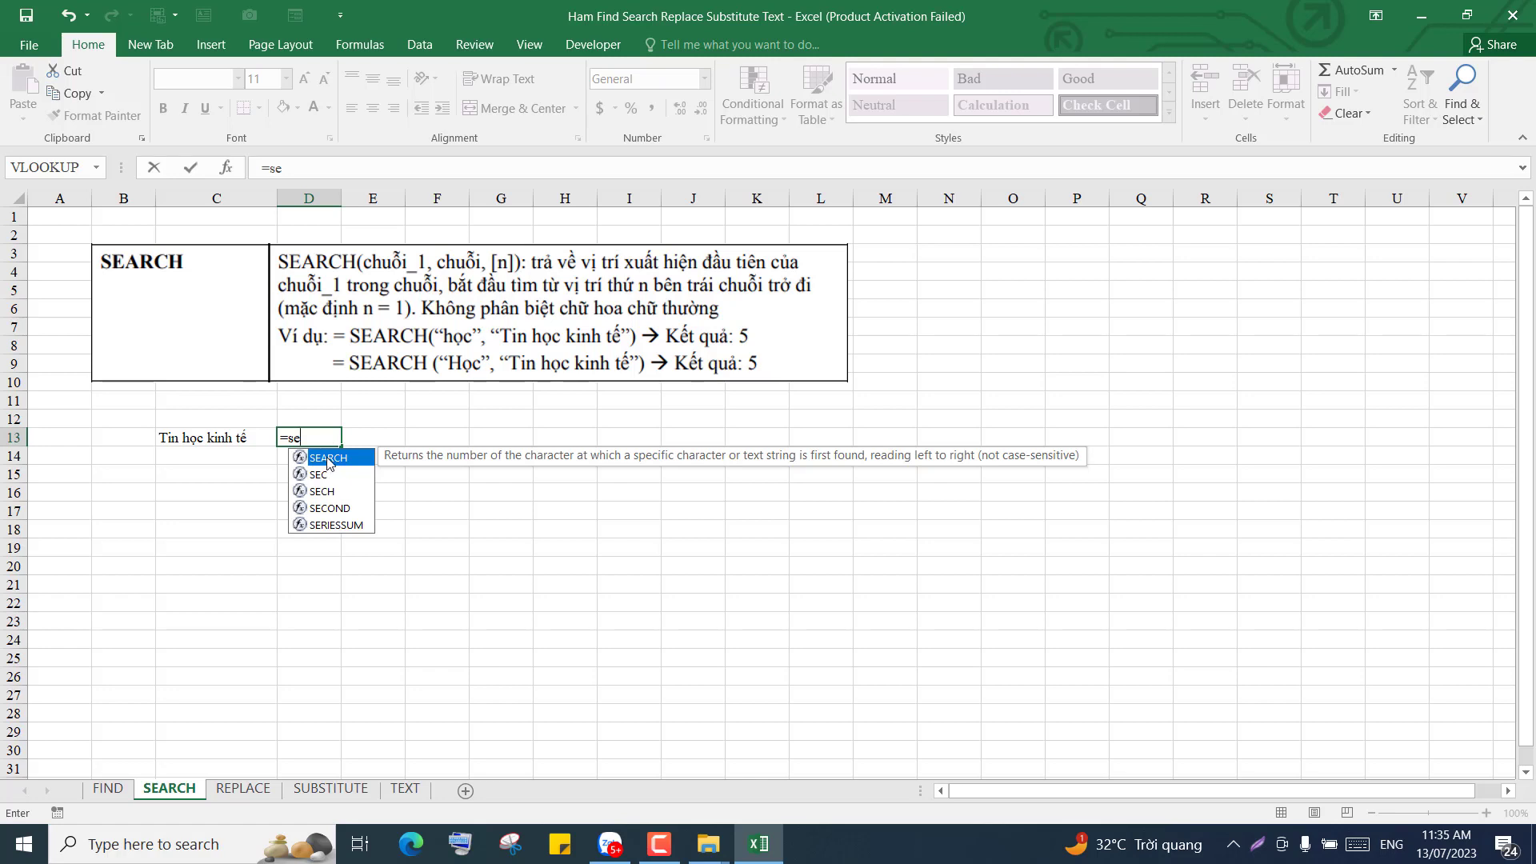
{"action": "double_click", "coordinate": [328, 463]}
{"action": "left_click", "coordinate": [227, 168]}
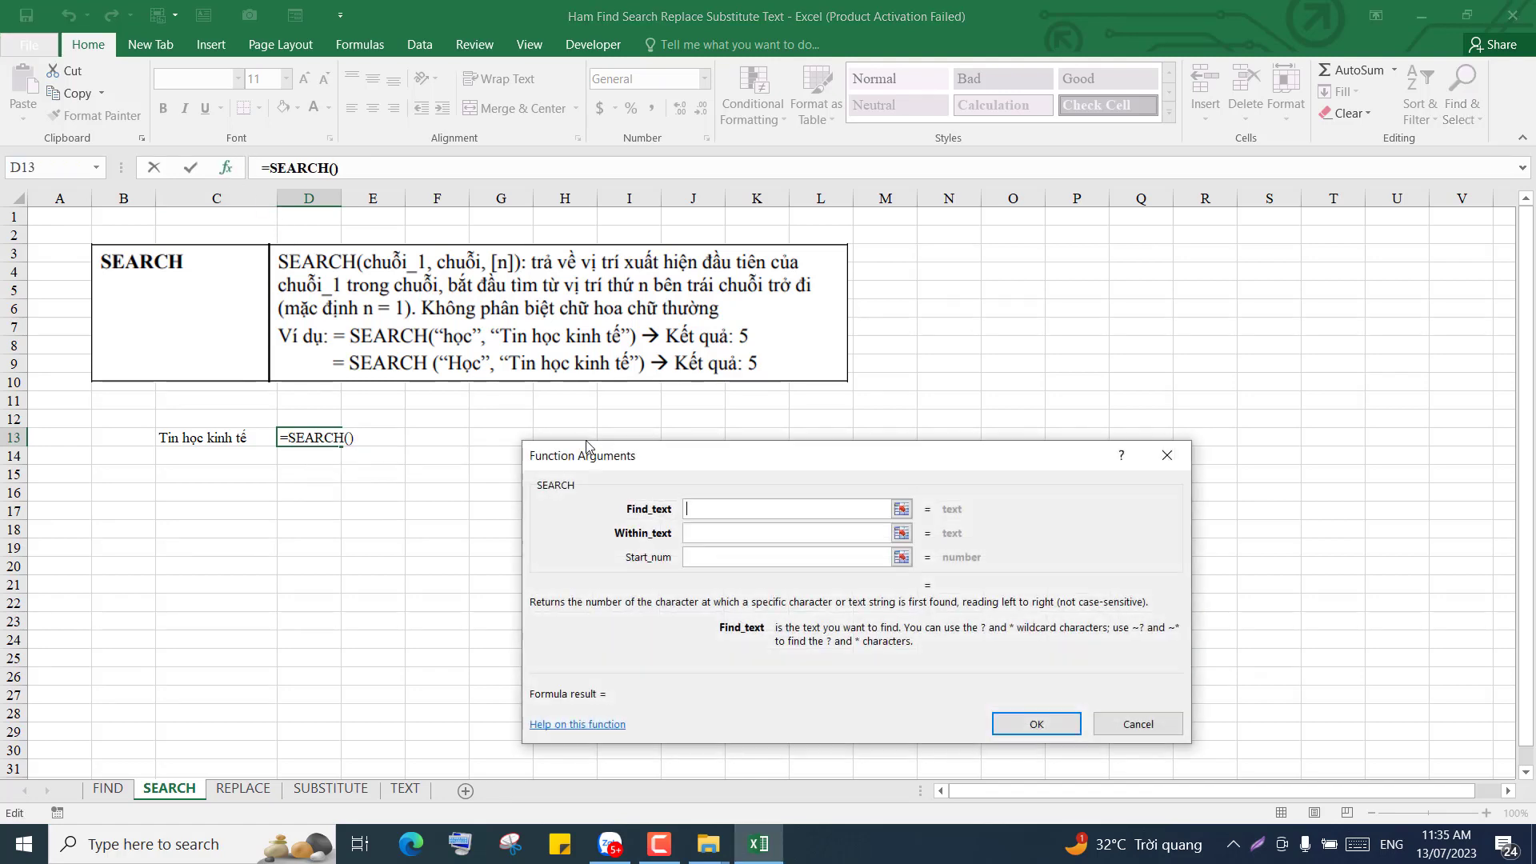
{"action": "left_click_drag", "start_coordinate": [676, 451], "coordinate": [581, 431]}
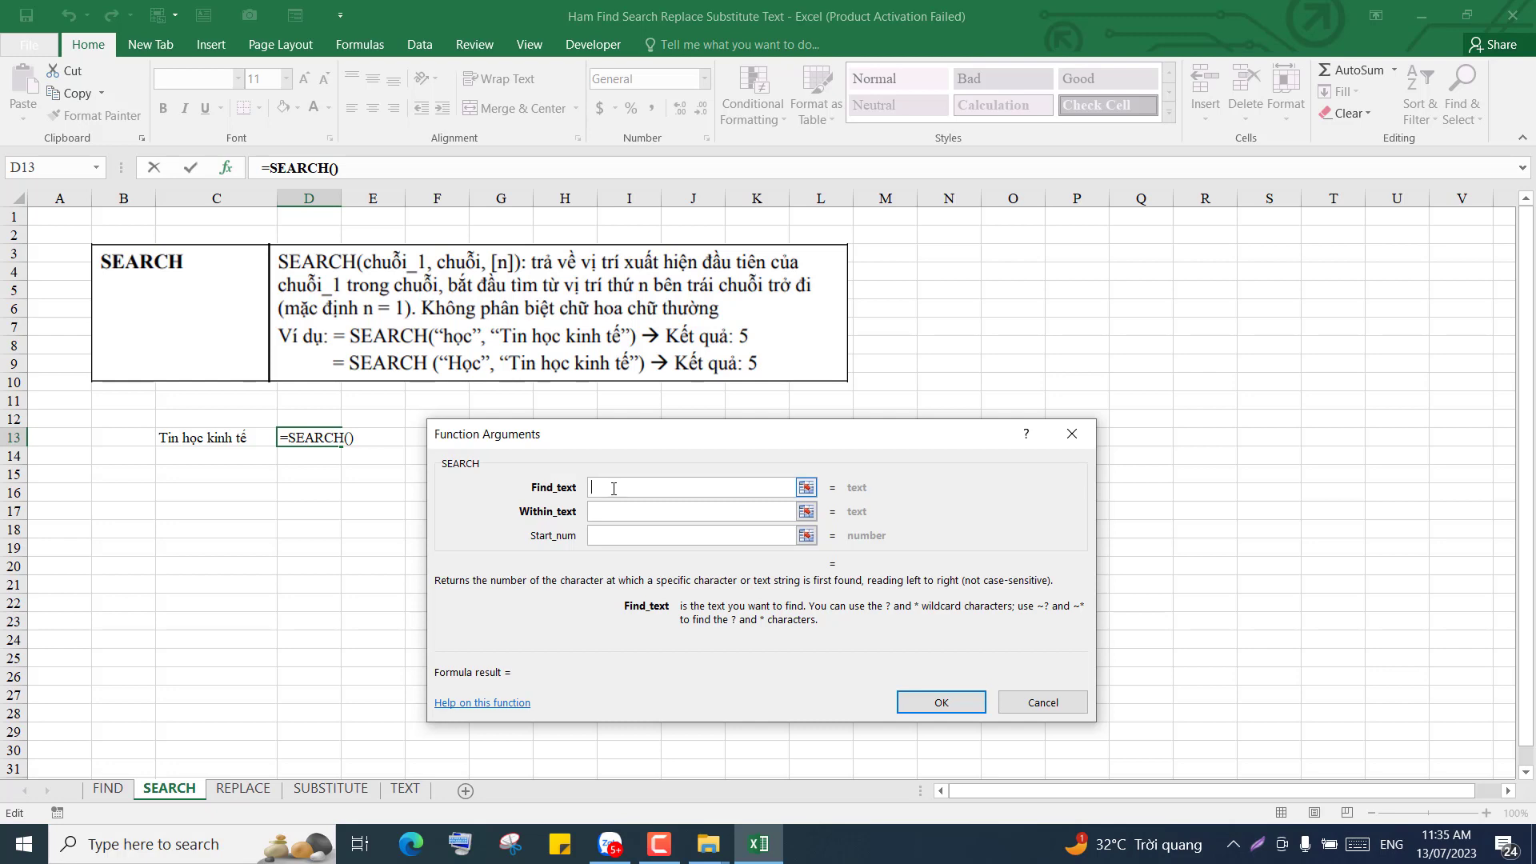
Step: Set the SEARCH formula's Find_text to "học" and Within_text to C13, leave Start_num empty, and confirm it
{"action": "type", "text": "học"}
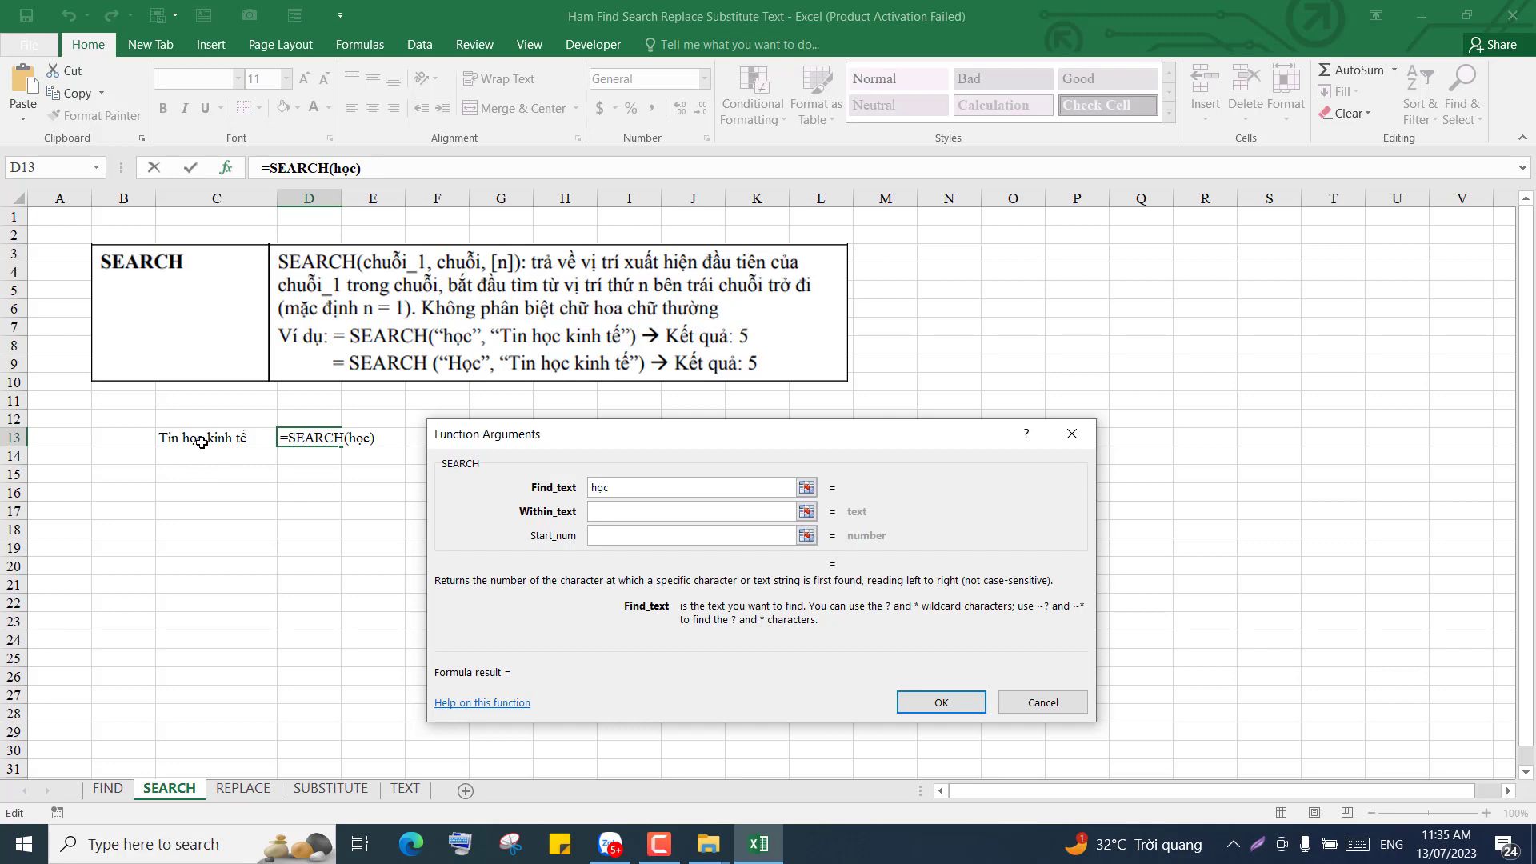
{"action": "left_click", "coordinate": [603, 512]}
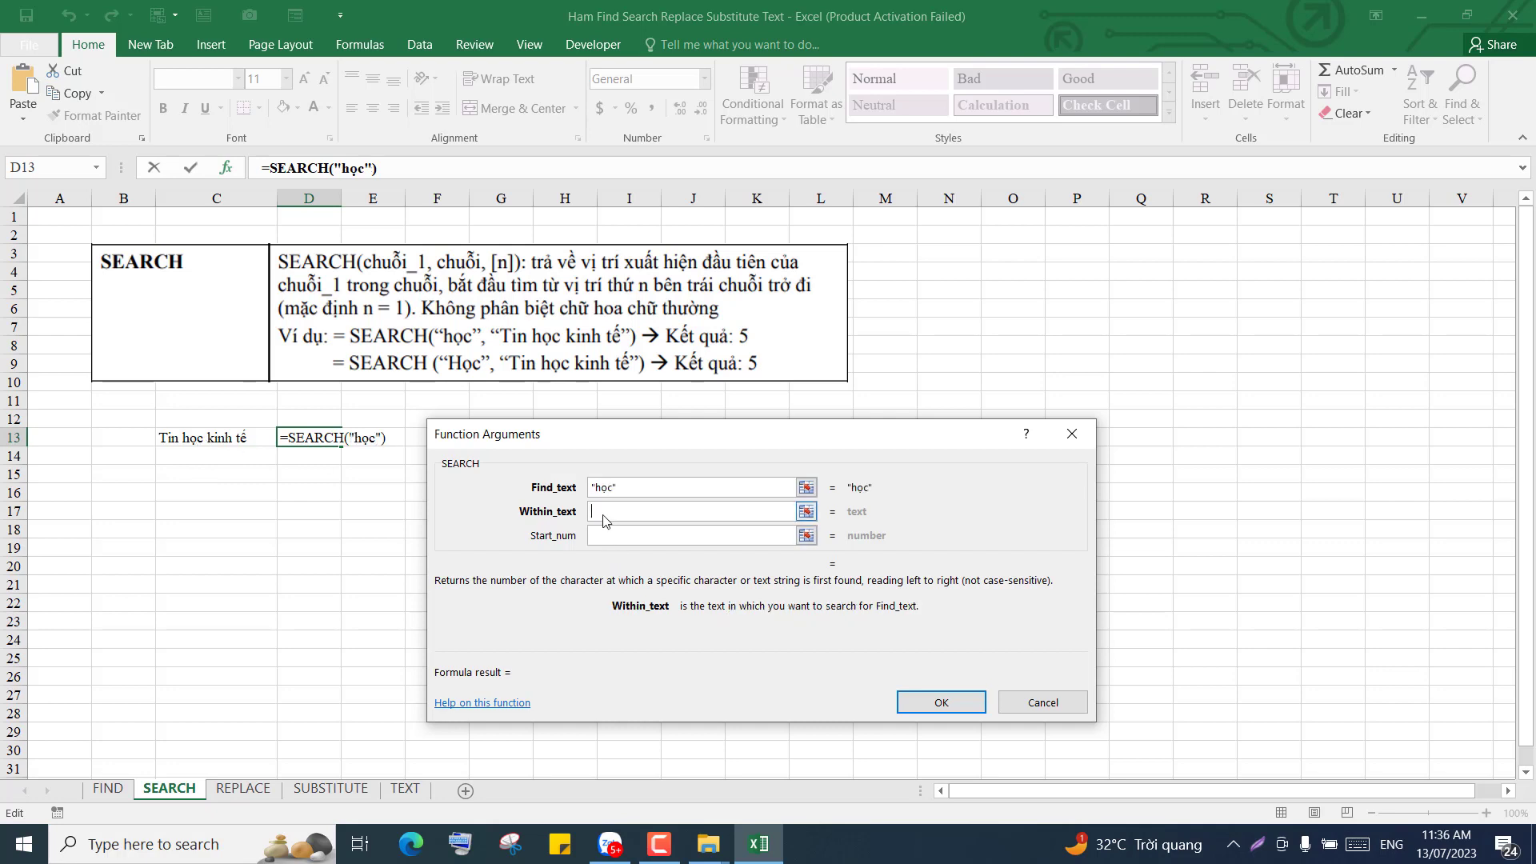
{"action": "left_click", "coordinate": [194, 439]}
{"action": "left_click", "coordinate": [651, 536]}
{"action": "left_click", "coordinate": [651, 536]}
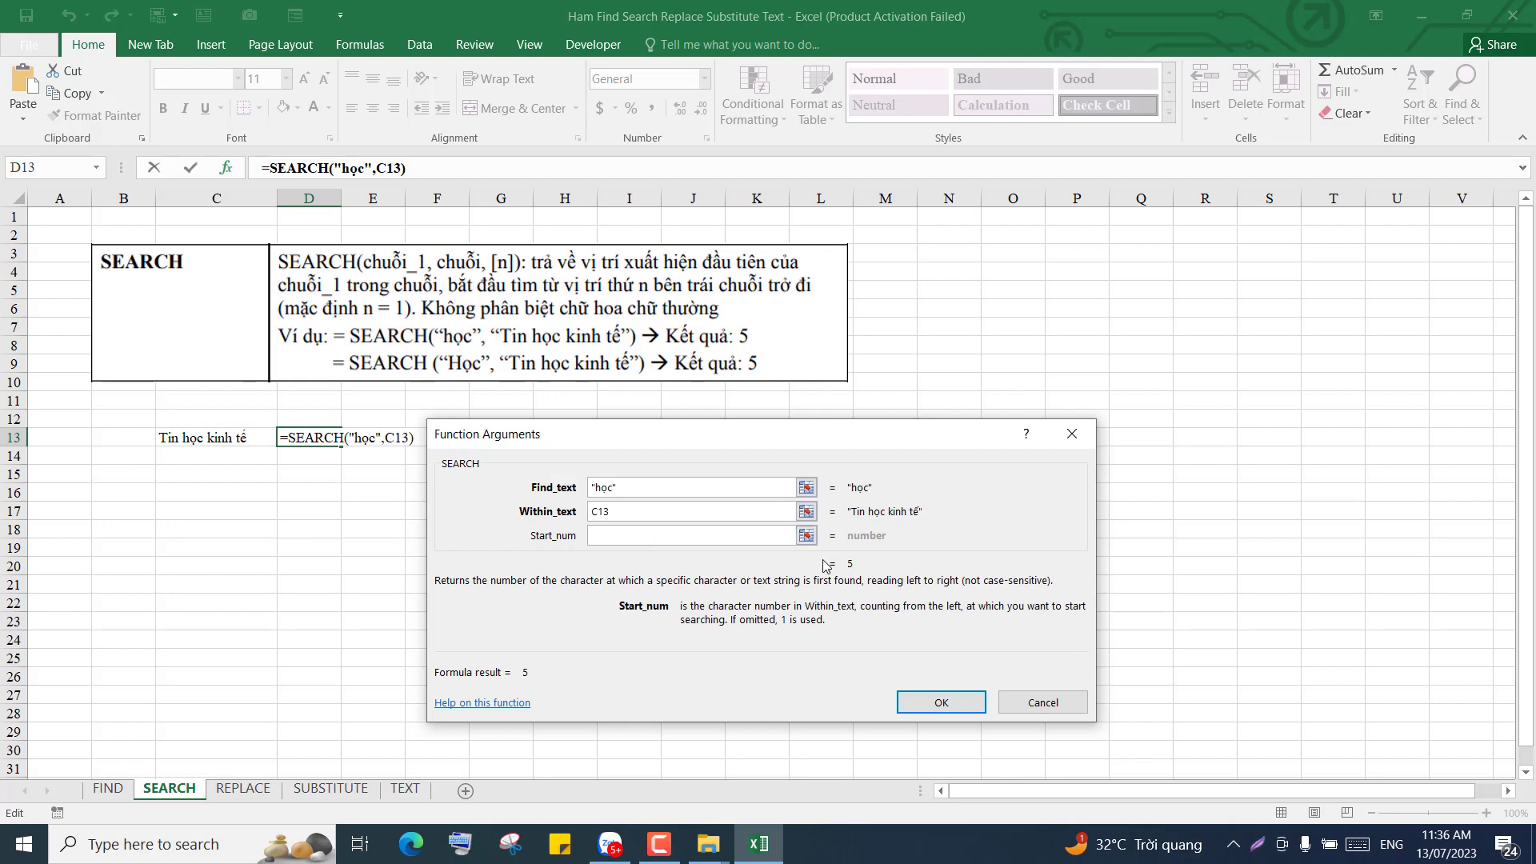
{"action": "left_click", "coordinate": [927, 701]}
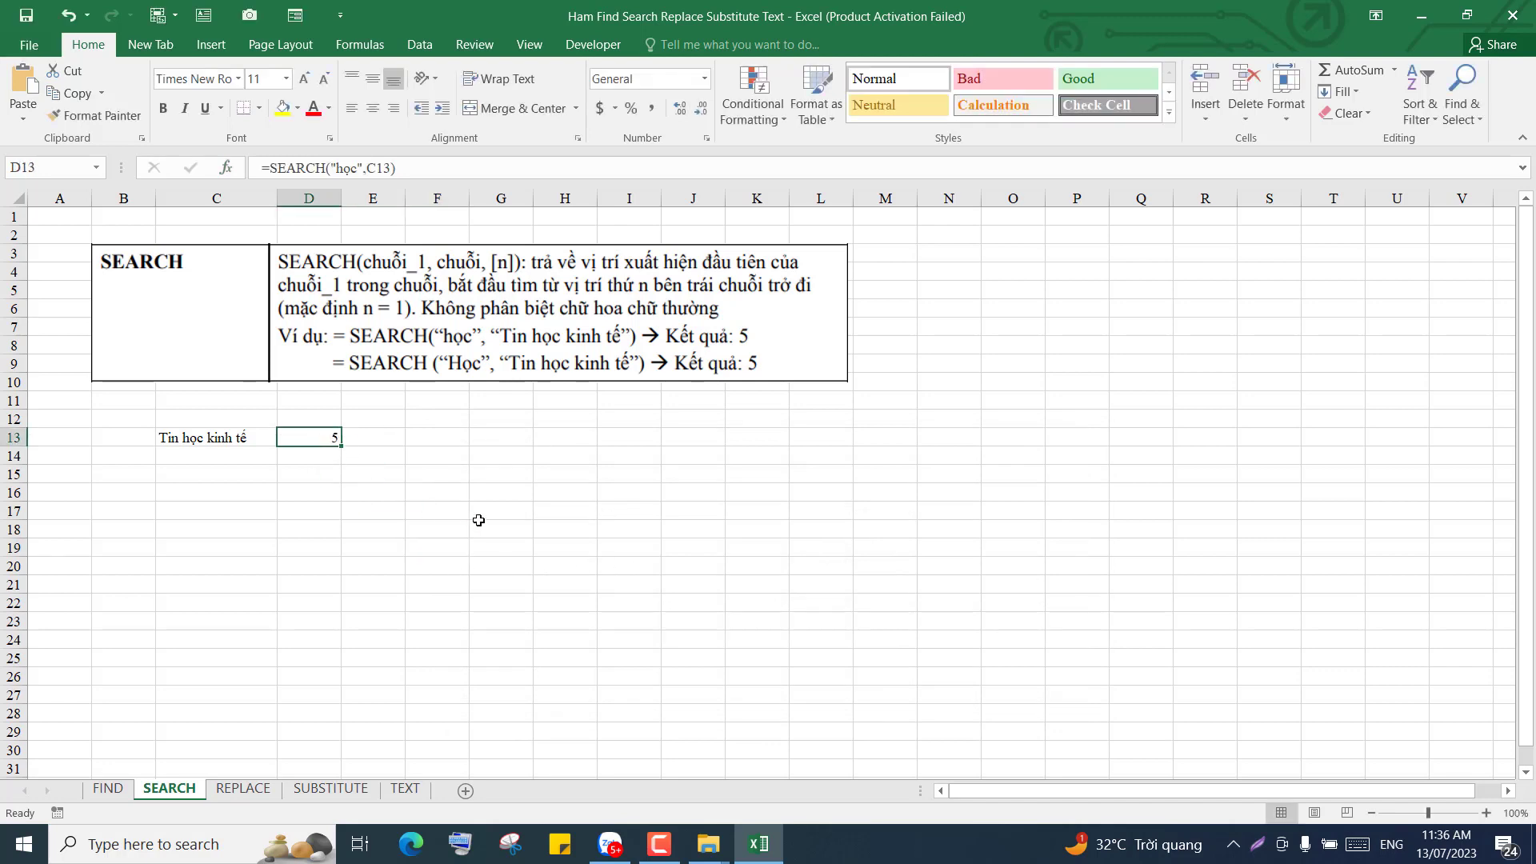
Step: Change the Find_text of D13's SEARCH formula to uppercase "HỌC" and confirm the formula
{"action": "left_click", "coordinate": [226, 167]}
{"action": "left_click_drag", "start_coordinate": [686, 432], "coordinate": [700, 421]}
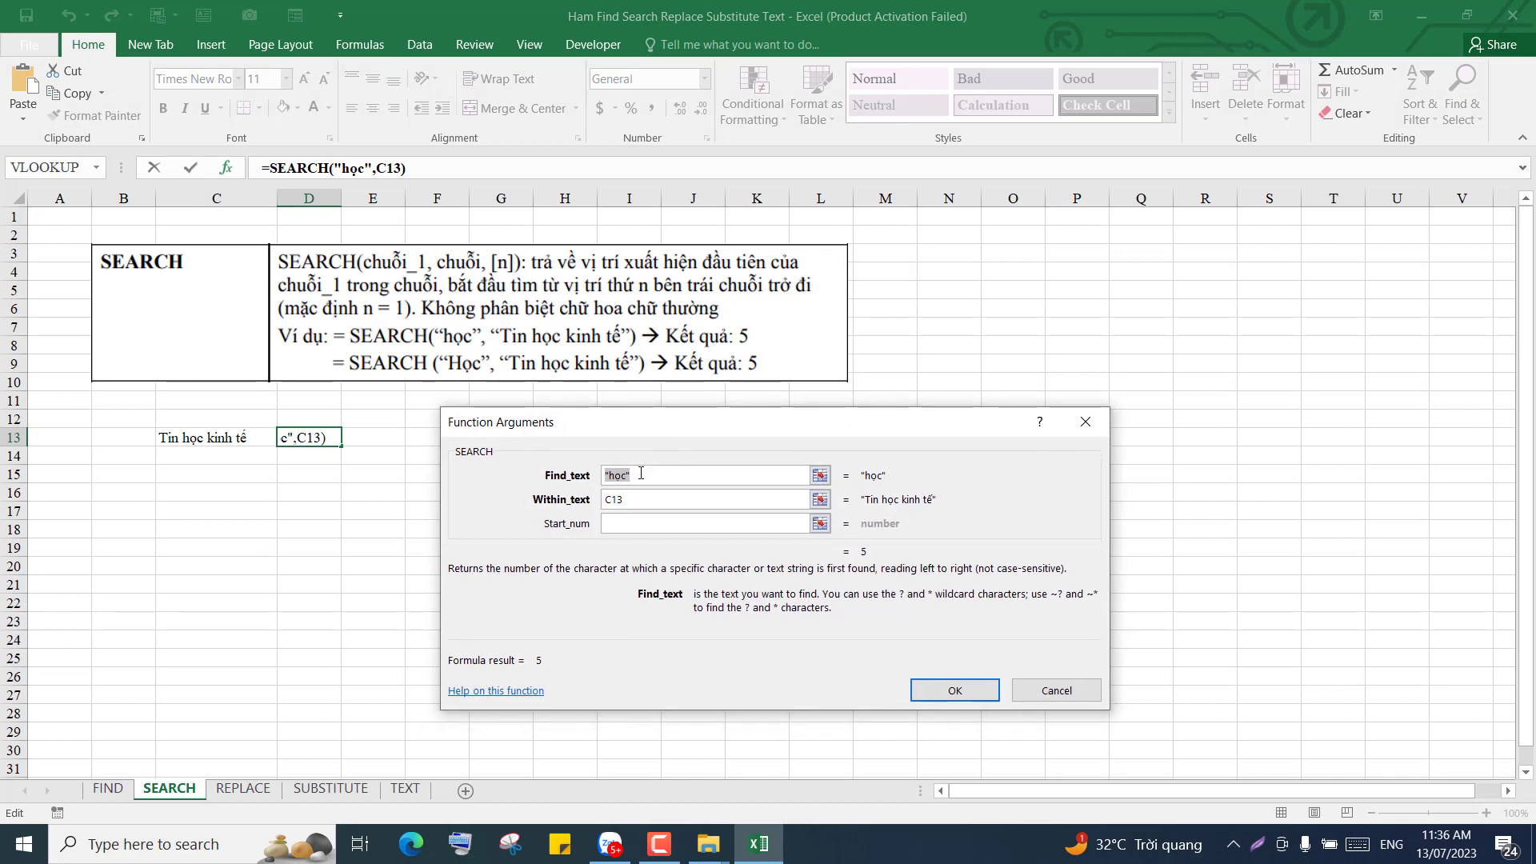
{"action": "left_click_drag", "start_coordinate": [639, 474], "coordinate": [596, 476]}
{"action": "type", "text": "HO"}
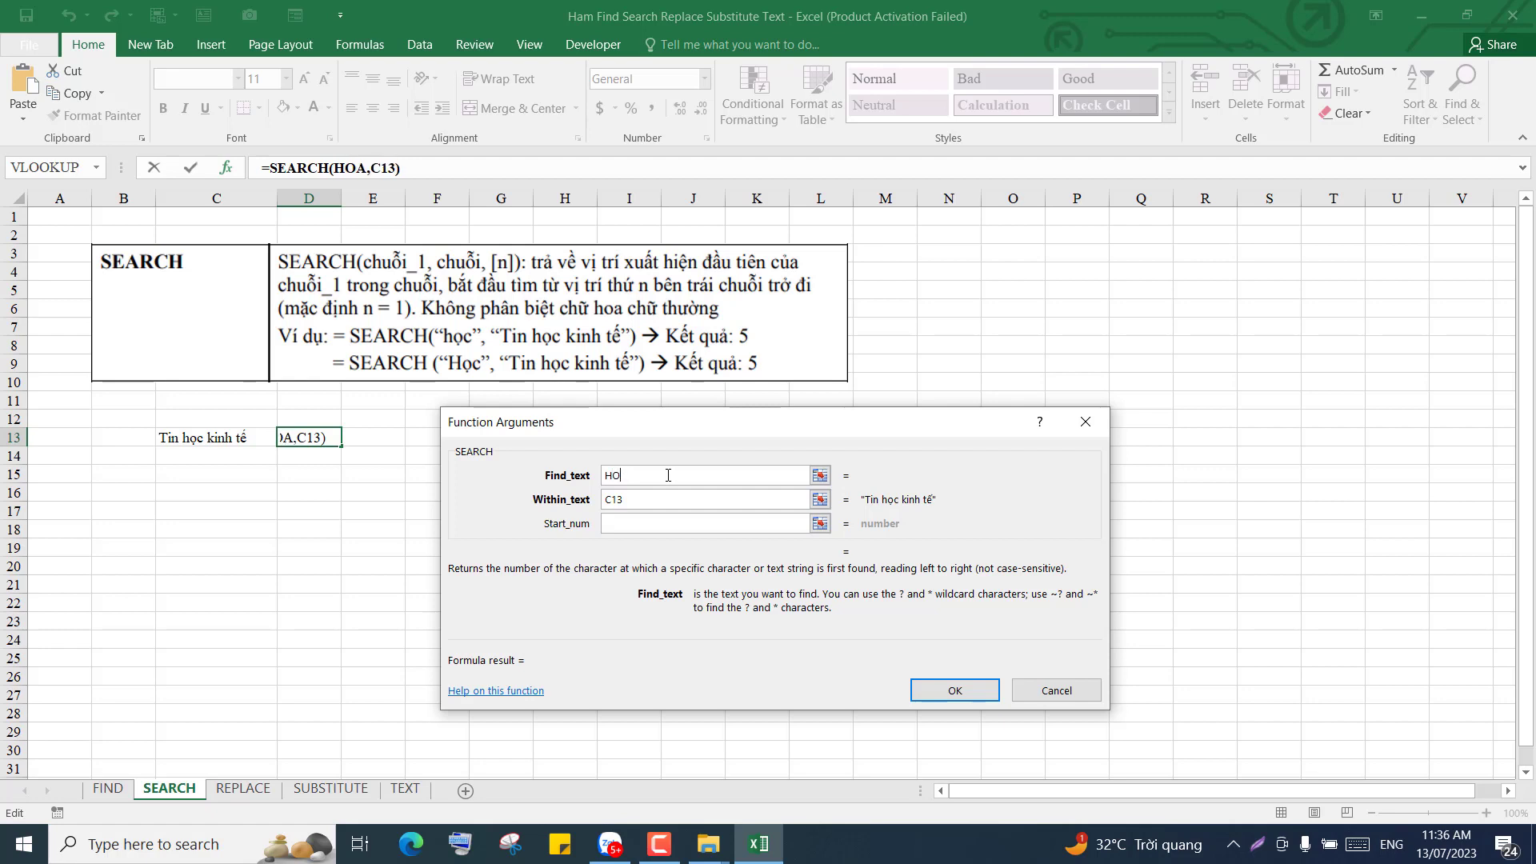
{"action": "type", "text": "ACJ"}
{"action": "left_click", "coordinate": [668, 503]}
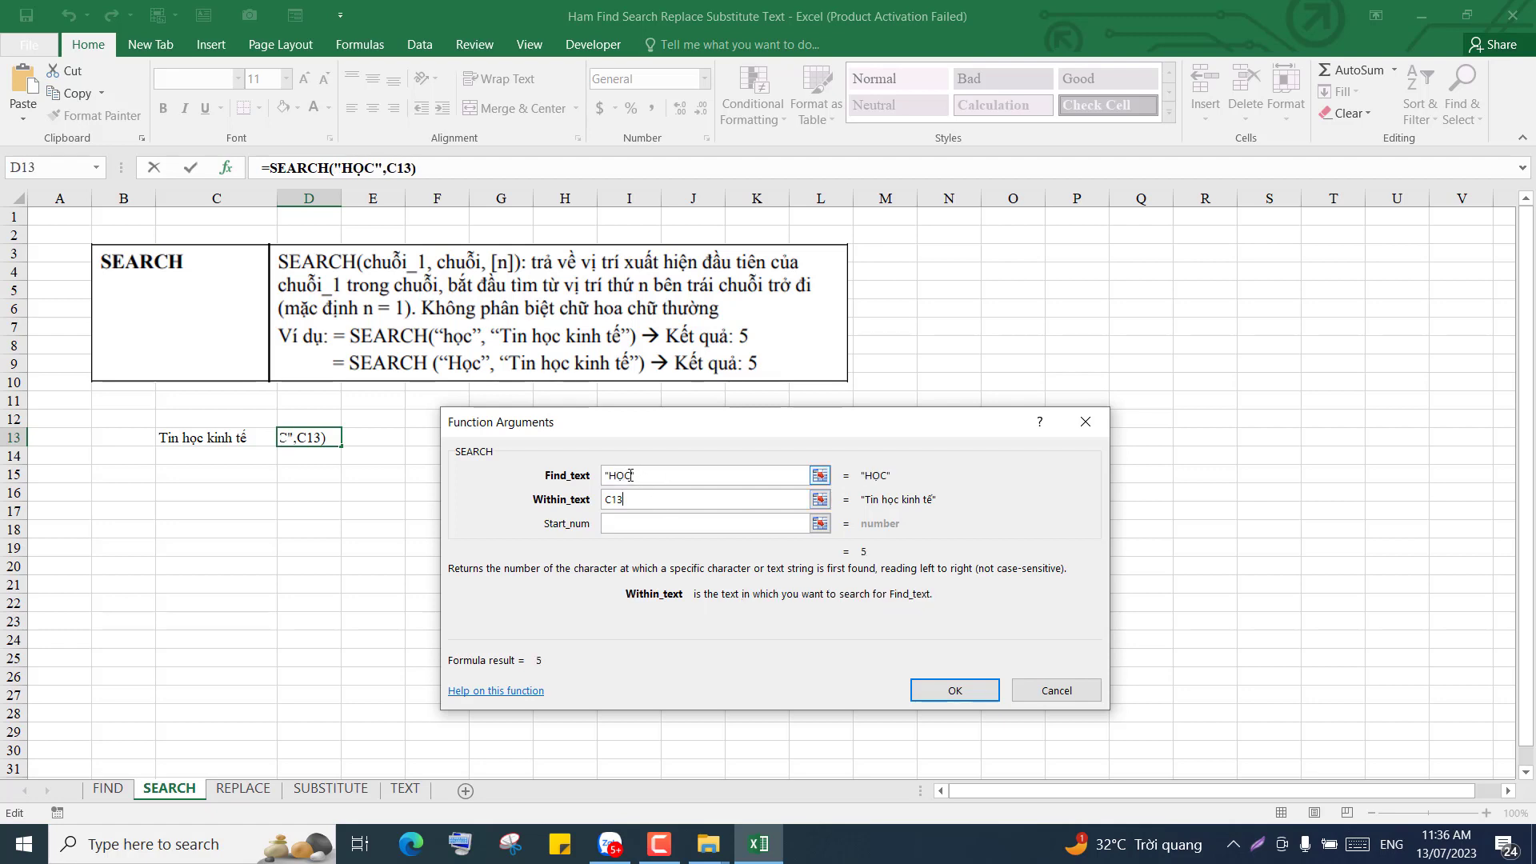
{"action": "left_click_drag", "start_coordinate": [640, 476], "coordinate": [596, 478]}
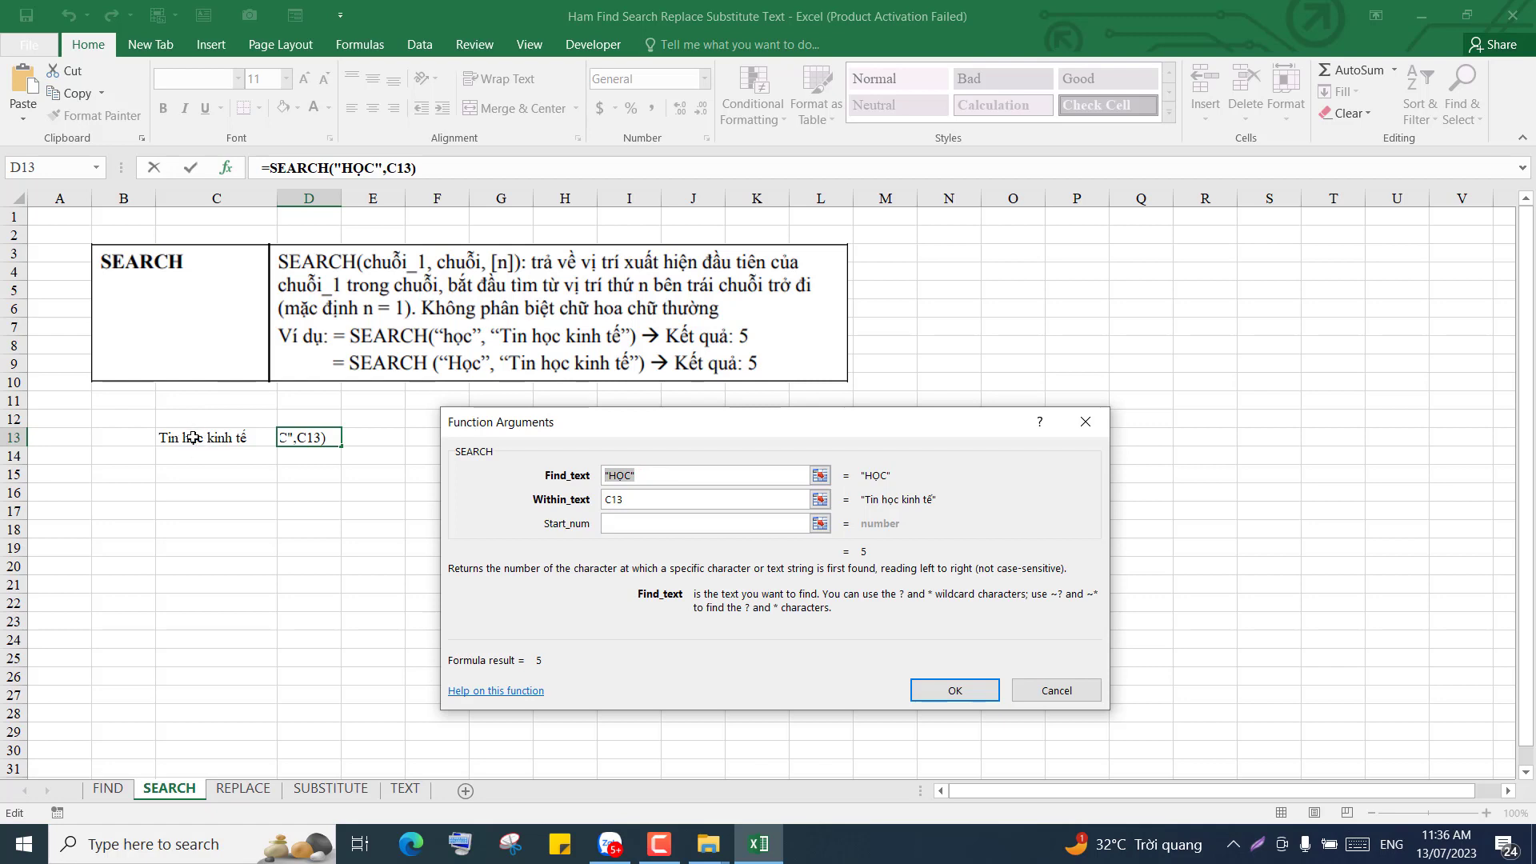
{"action": "left_click", "coordinate": [688, 477]}
{"action": "left_click", "coordinate": [972, 693]}
{"action": "left_click", "coordinate": [410, 490]}
Step: Compare the FIND formulas and results in D13 to D15 on the FIND sheet, and return to the SEARCH sheet
{"action": "left_click", "coordinate": [108, 788]}
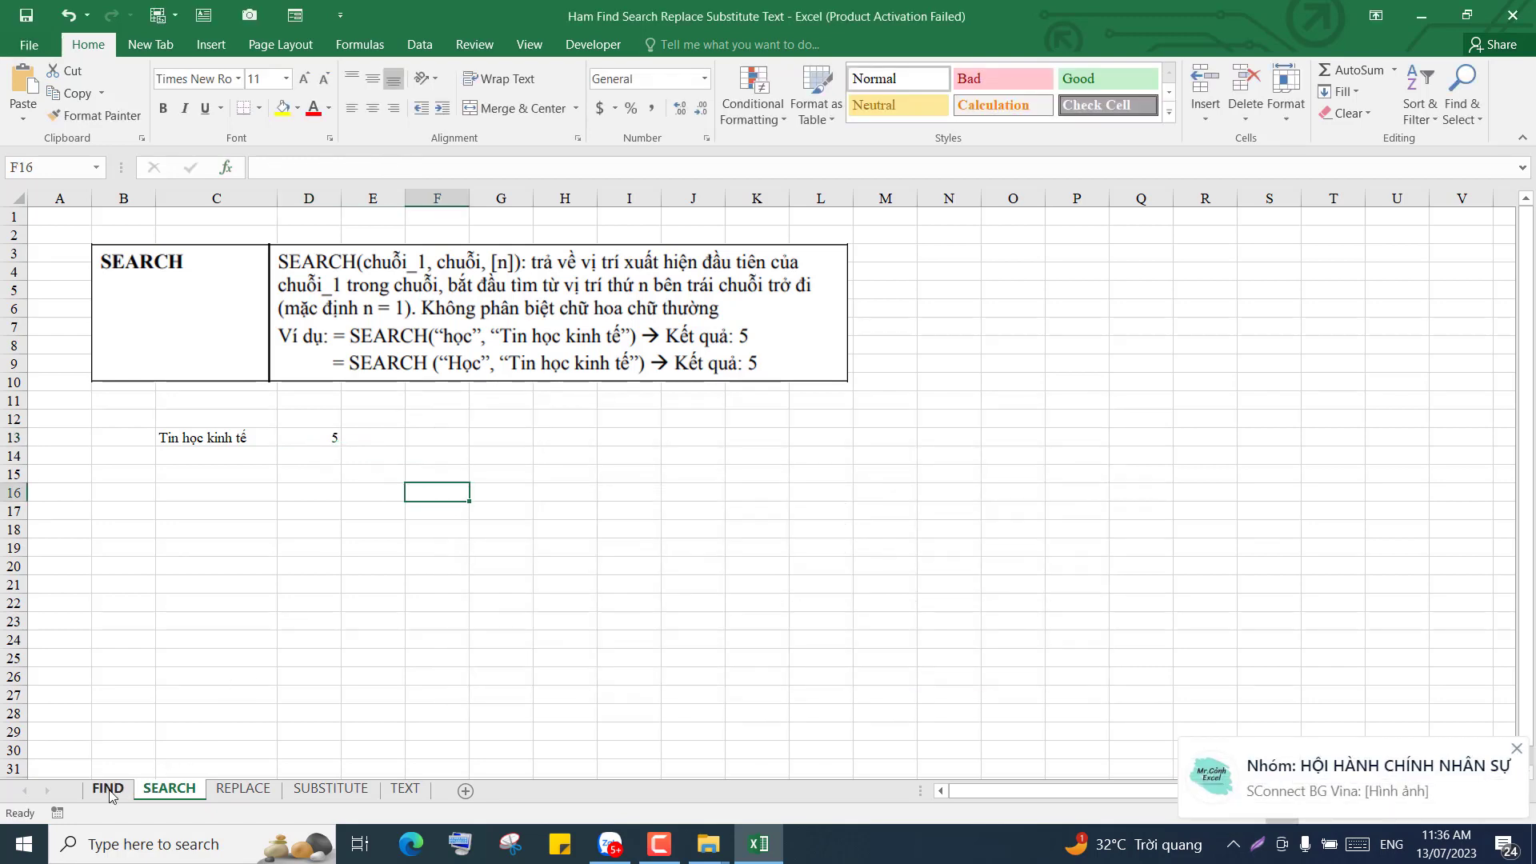
{"action": "left_click", "coordinate": [399, 462]}
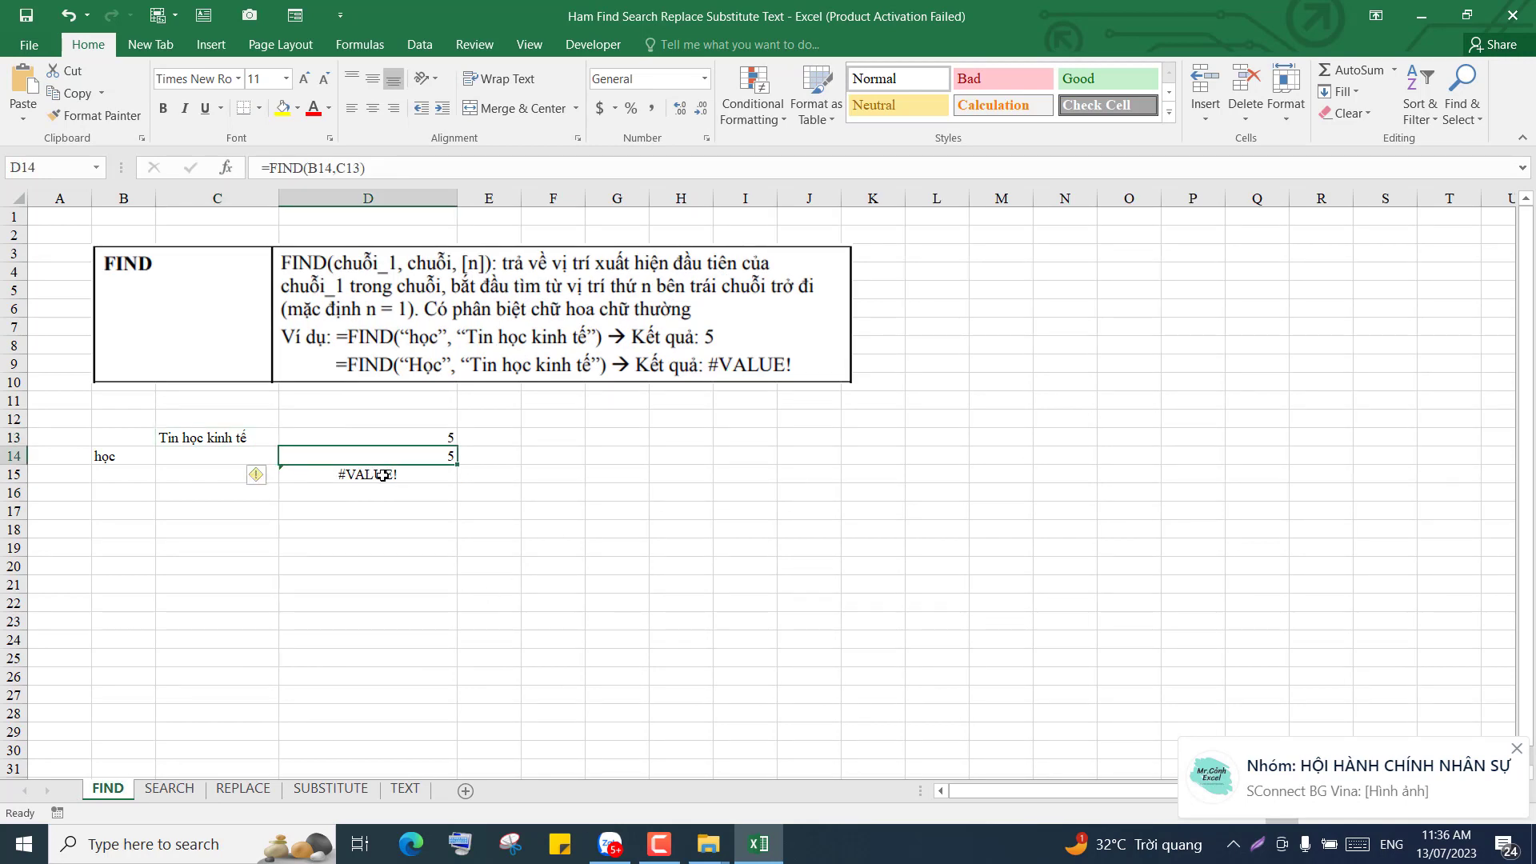
{"action": "left_click", "coordinate": [384, 474]}
{"action": "left_click", "coordinate": [383, 457]}
{"action": "left_click", "coordinate": [379, 473]}
{"action": "left_click", "coordinate": [380, 457]}
{"action": "left_click", "coordinate": [380, 474]}
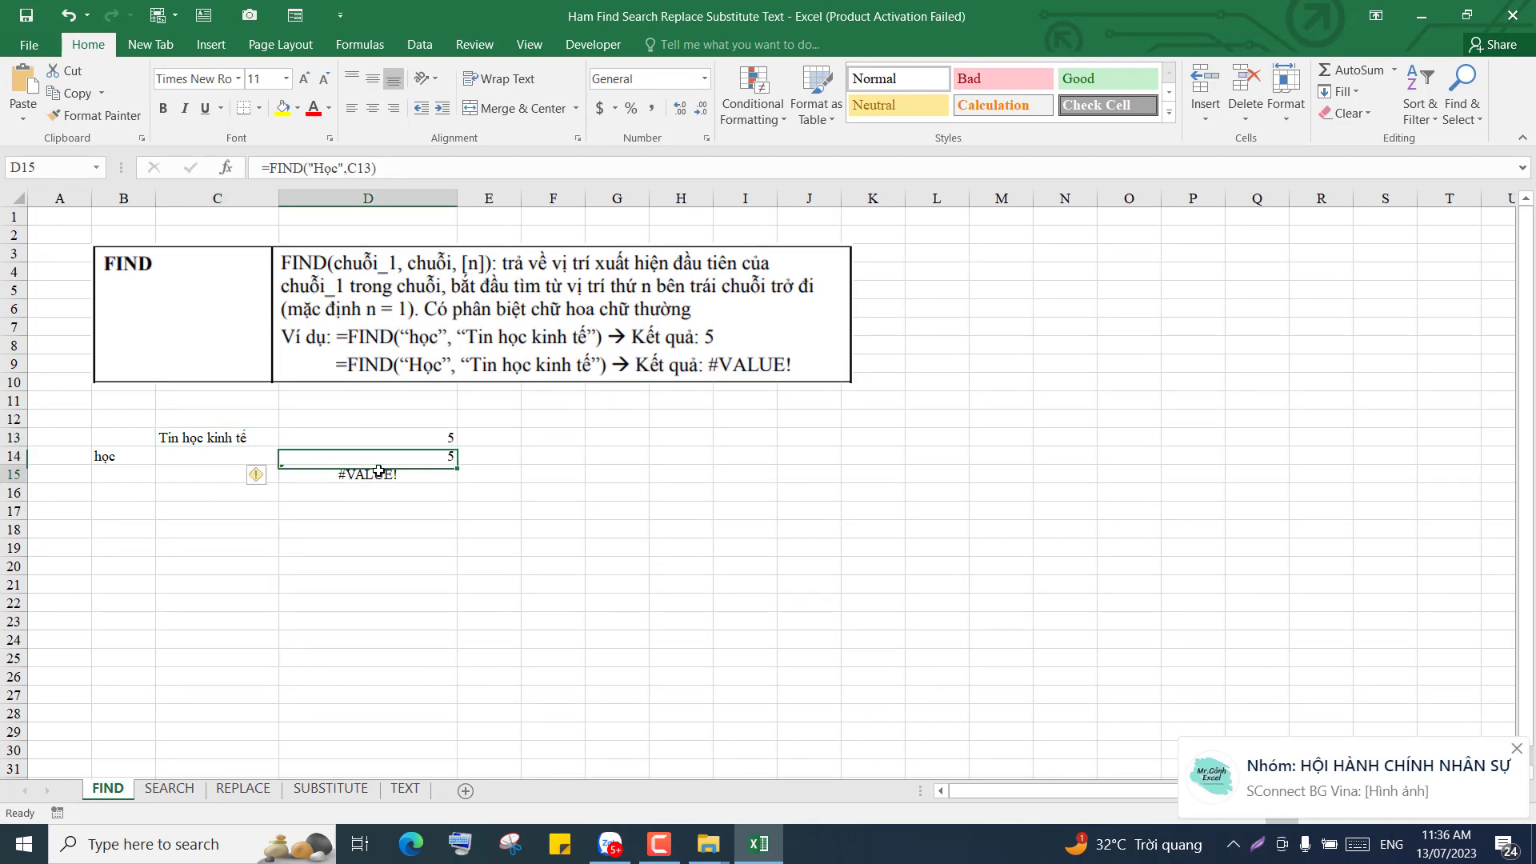
{"action": "left_click", "coordinate": [382, 439]}
{"action": "left_click", "coordinate": [382, 455]}
{"action": "left_click", "coordinate": [375, 475]}
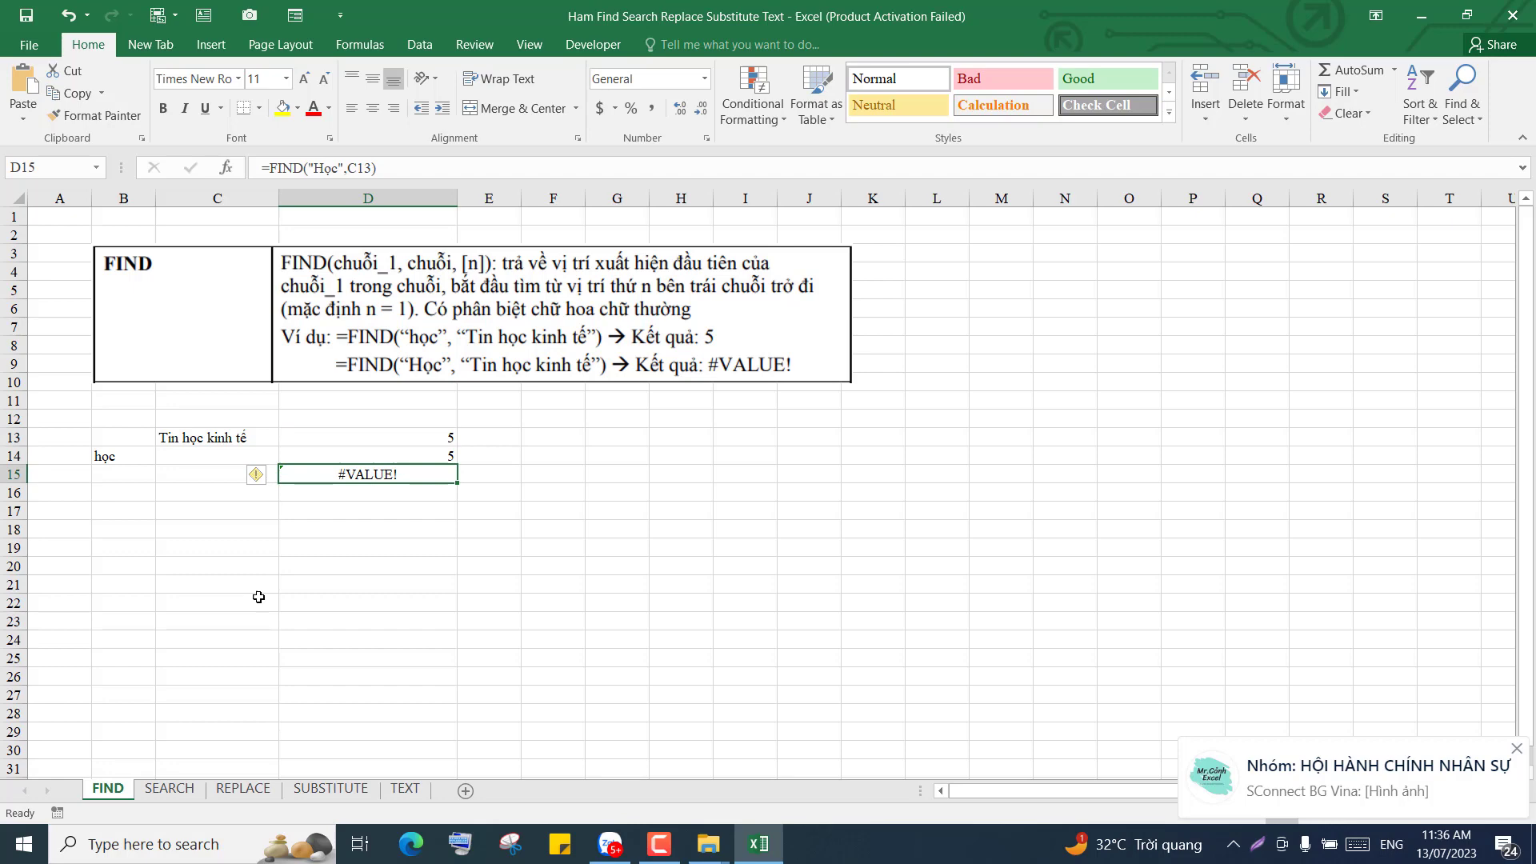
{"action": "left_click", "coordinate": [168, 788]}
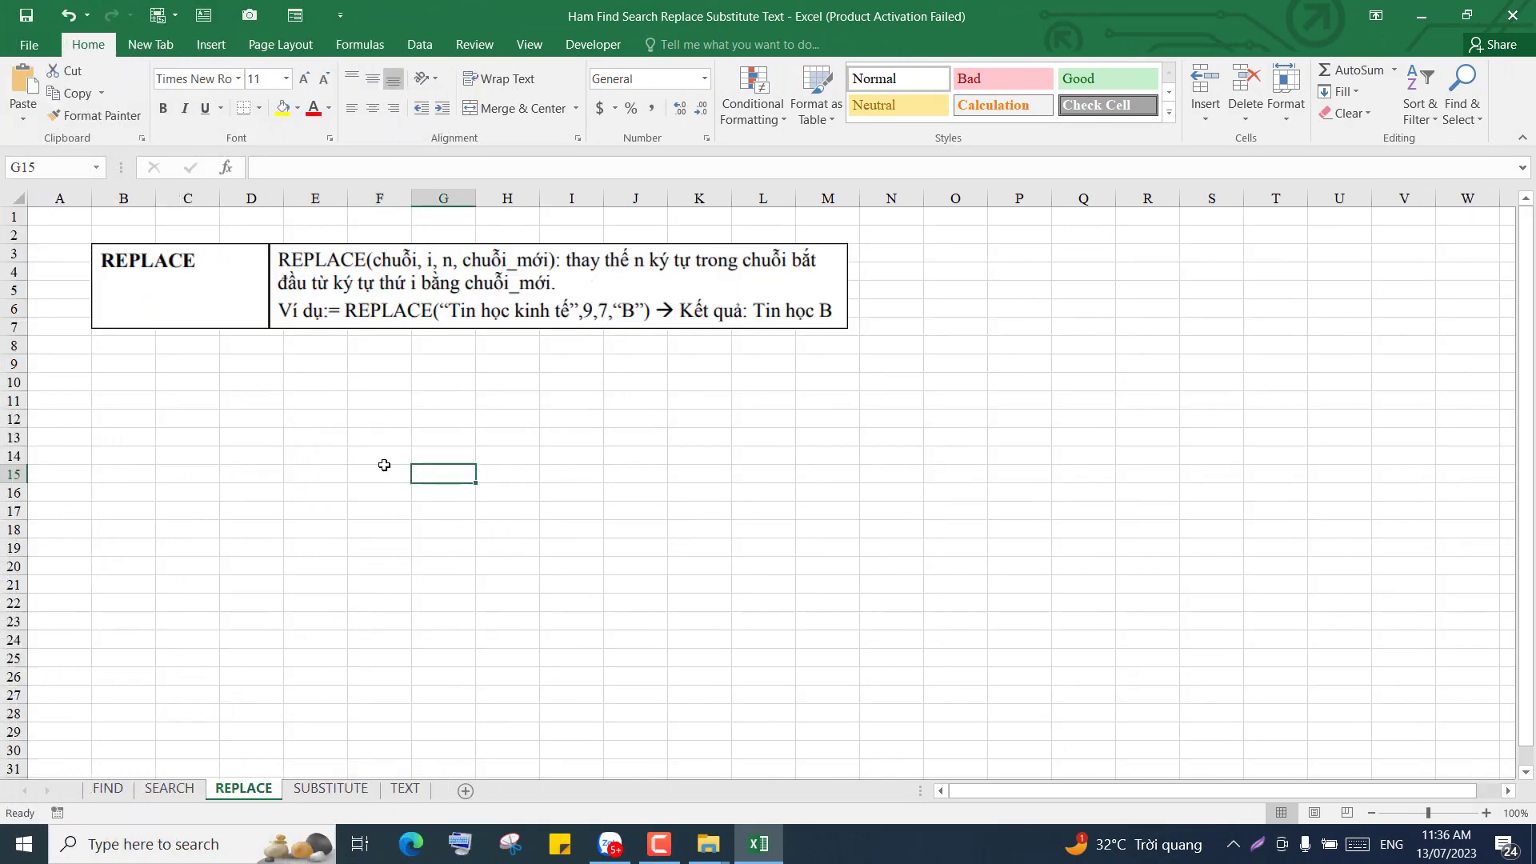
Step: Copy "Tin học kinh tế" from C13 on the SEARCH sheet to C11 on the REPLACE sheet and widen column C to fit
{"action": "left_click", "coordinate": [351, 438]}
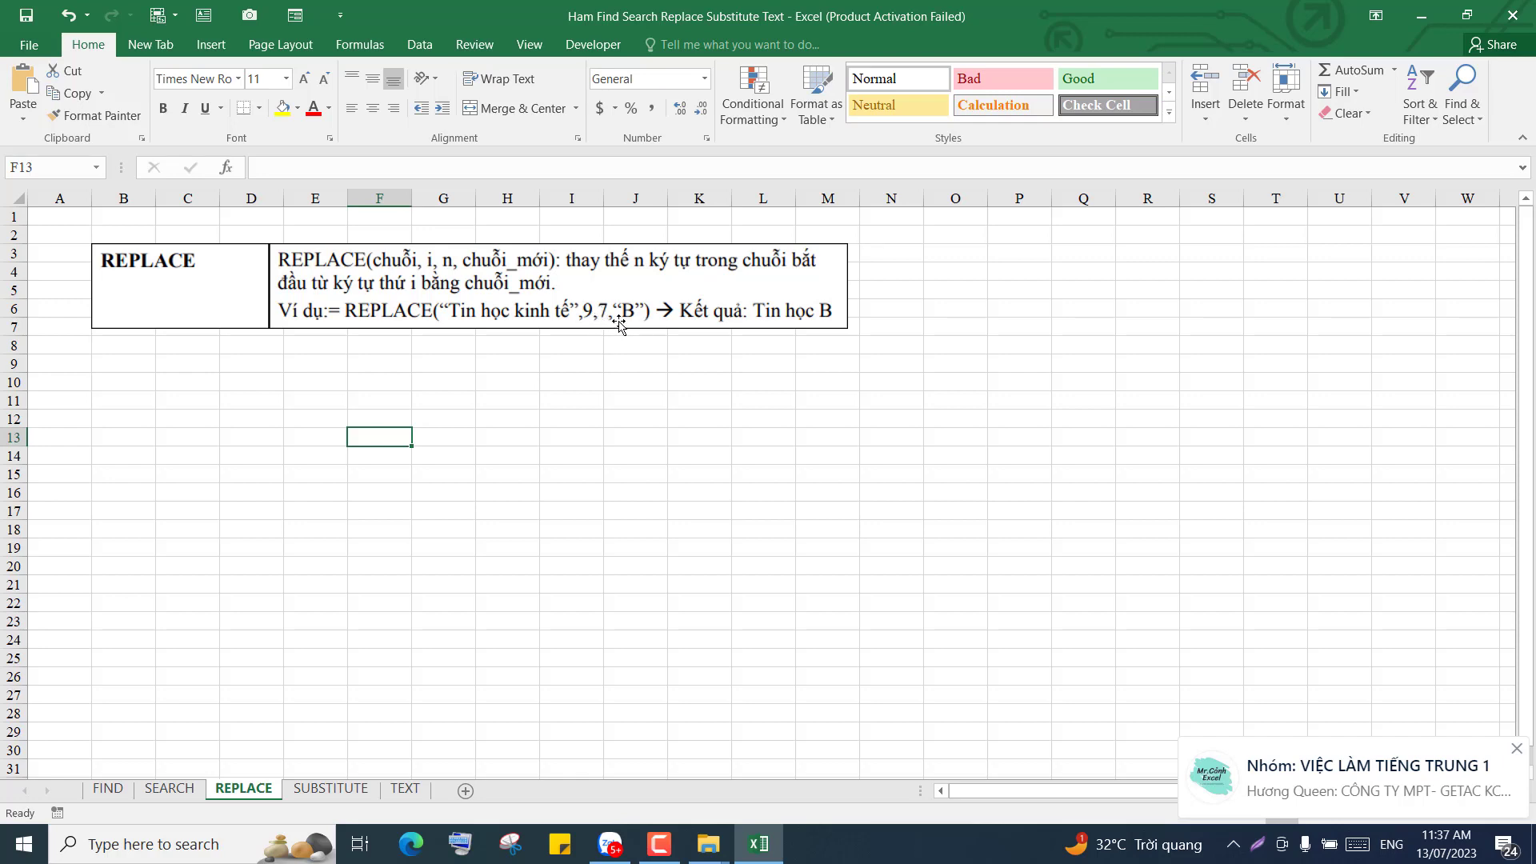
{"action": "left_click", "coordinate": [156, 788]}
{"action": "left_click", "coordinate": [217, 438]}
{"action": "right_click", "coordinate": [218, 438]}
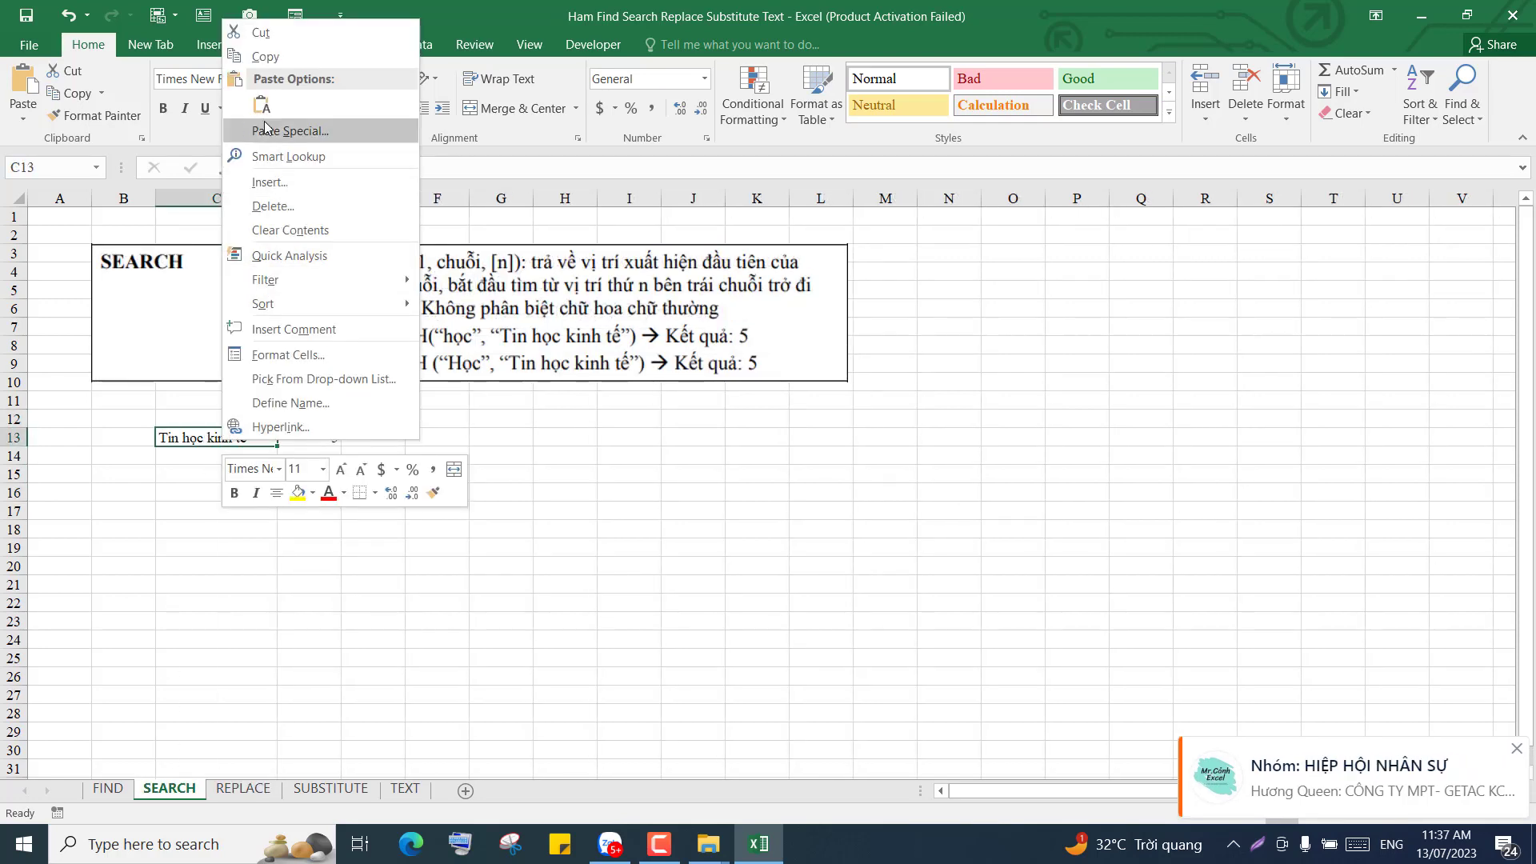
{"action": "left_click", "coordinate": [255, 58]}
{"action": "left_click", "coordinate": [243, 788]}
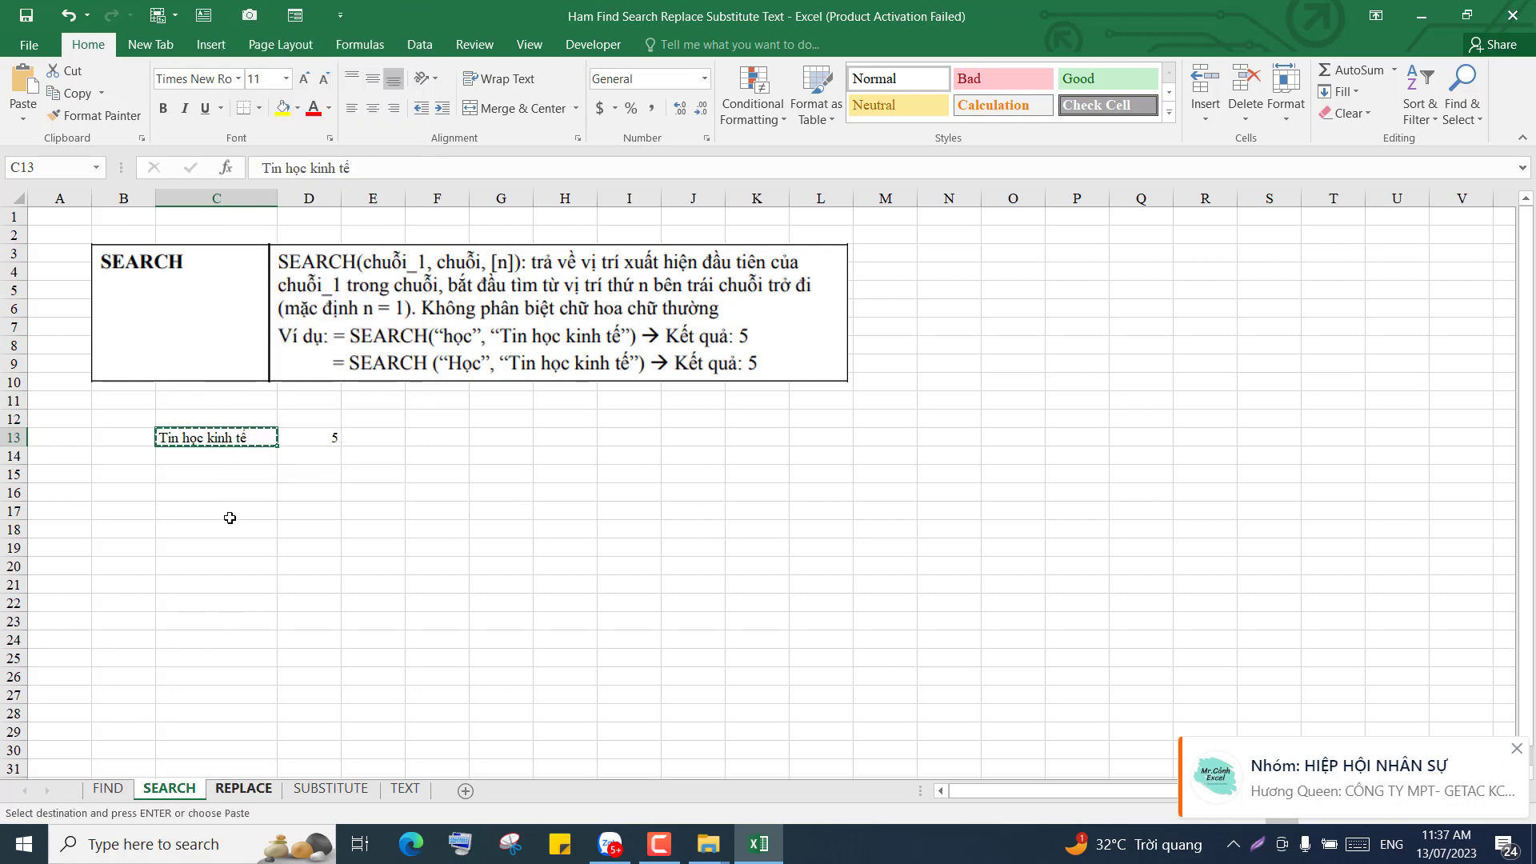
{"action": "left_click", "coordinate": [191, 397]}
{"action": "right_click", "coordinate": [191, 397]}
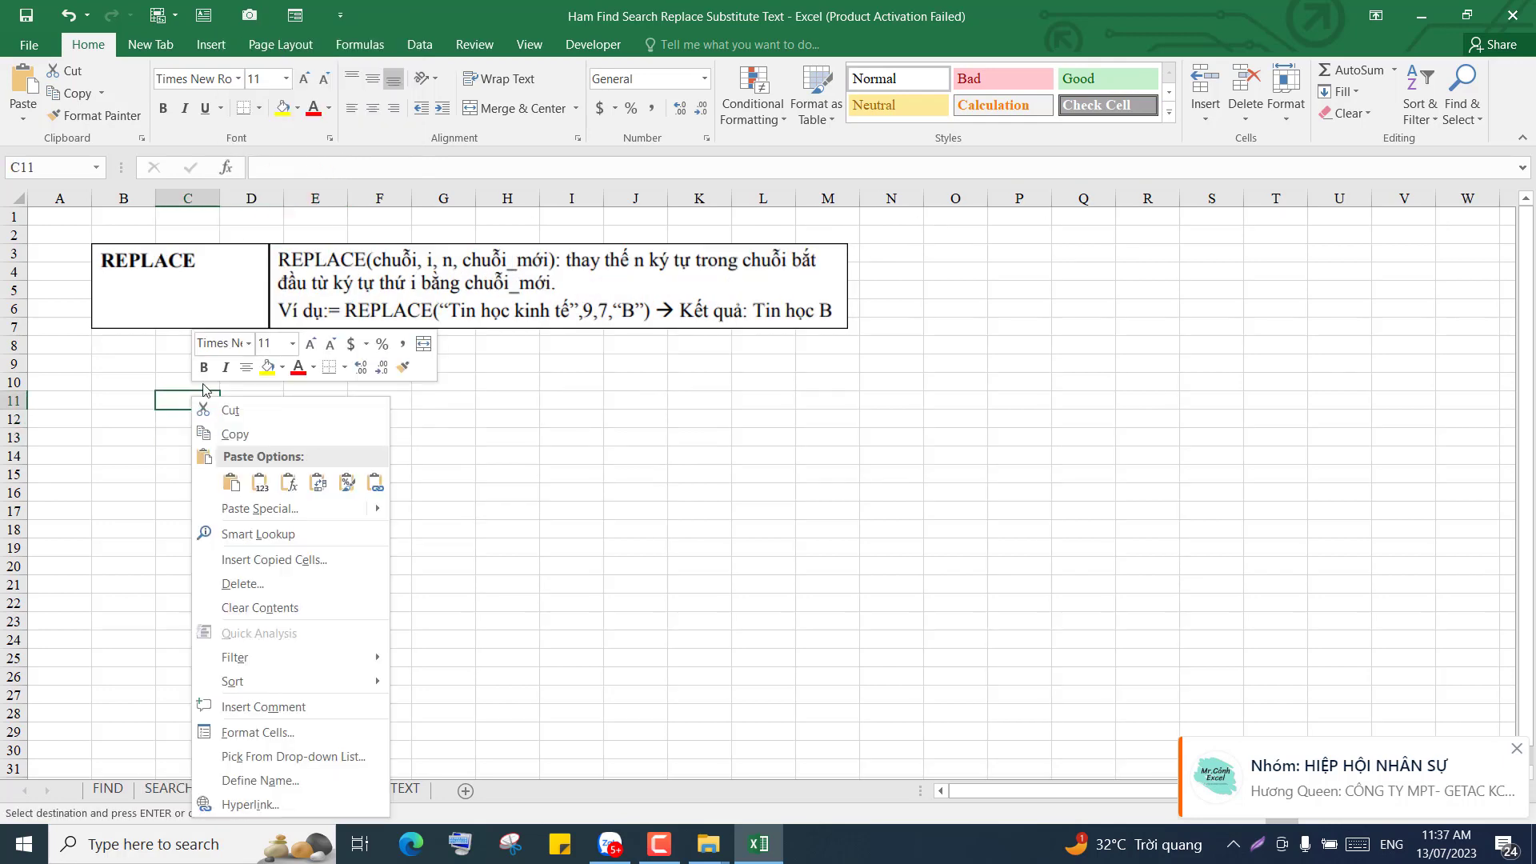
{"action": "left_click", "coordinate": [244, 485]}
{"action": "left_click", "coordinate": [417, 492]}
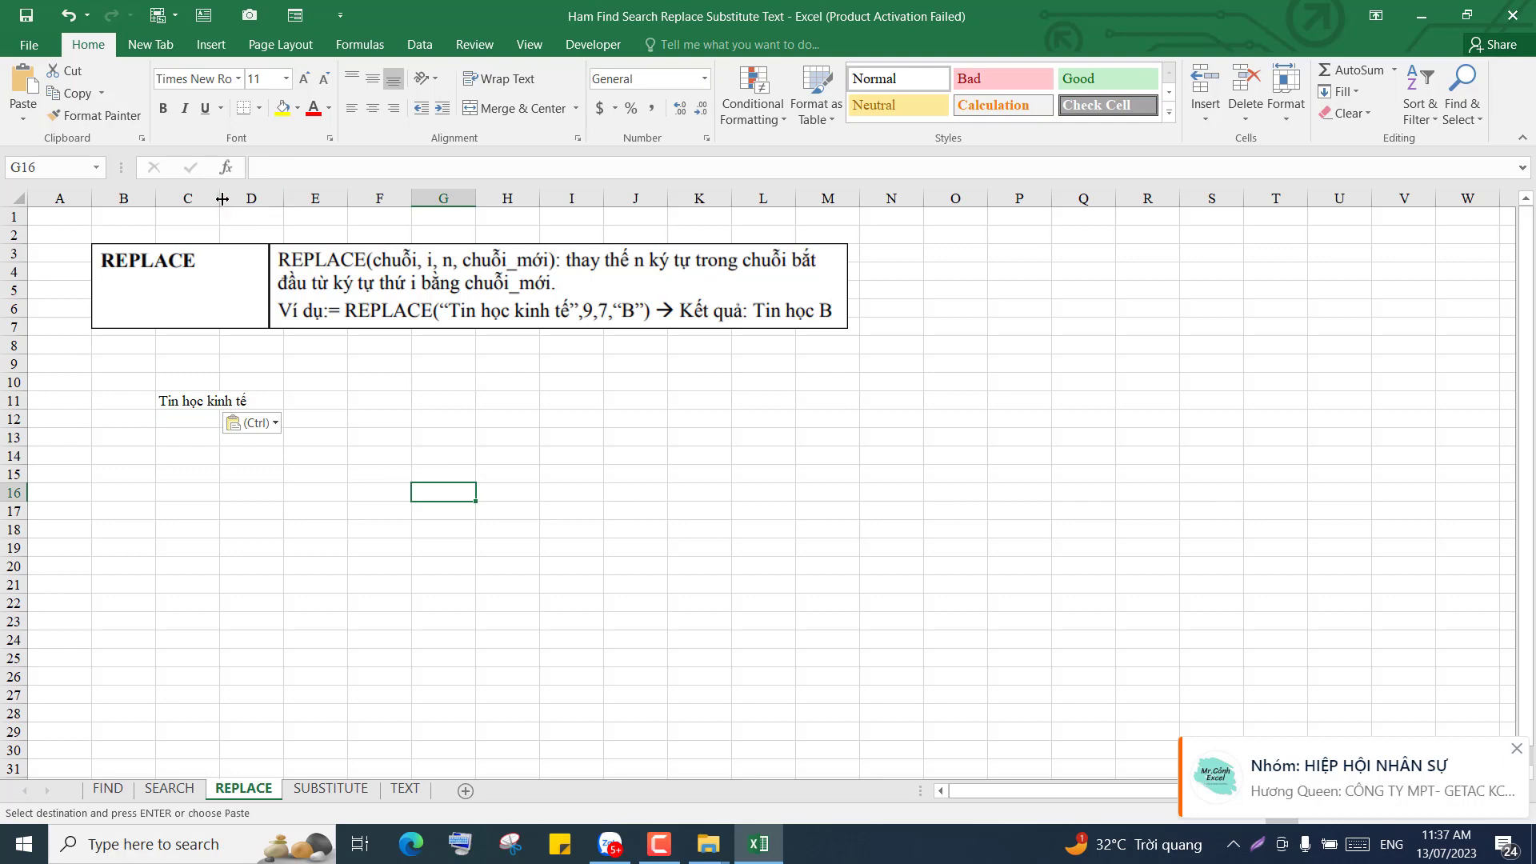
{"action": "left_click_drag", "start_coordinate": [222, 198], "coordinate": [290, 198]}
{"action": "left_click", "coordinate": [426, 453]}
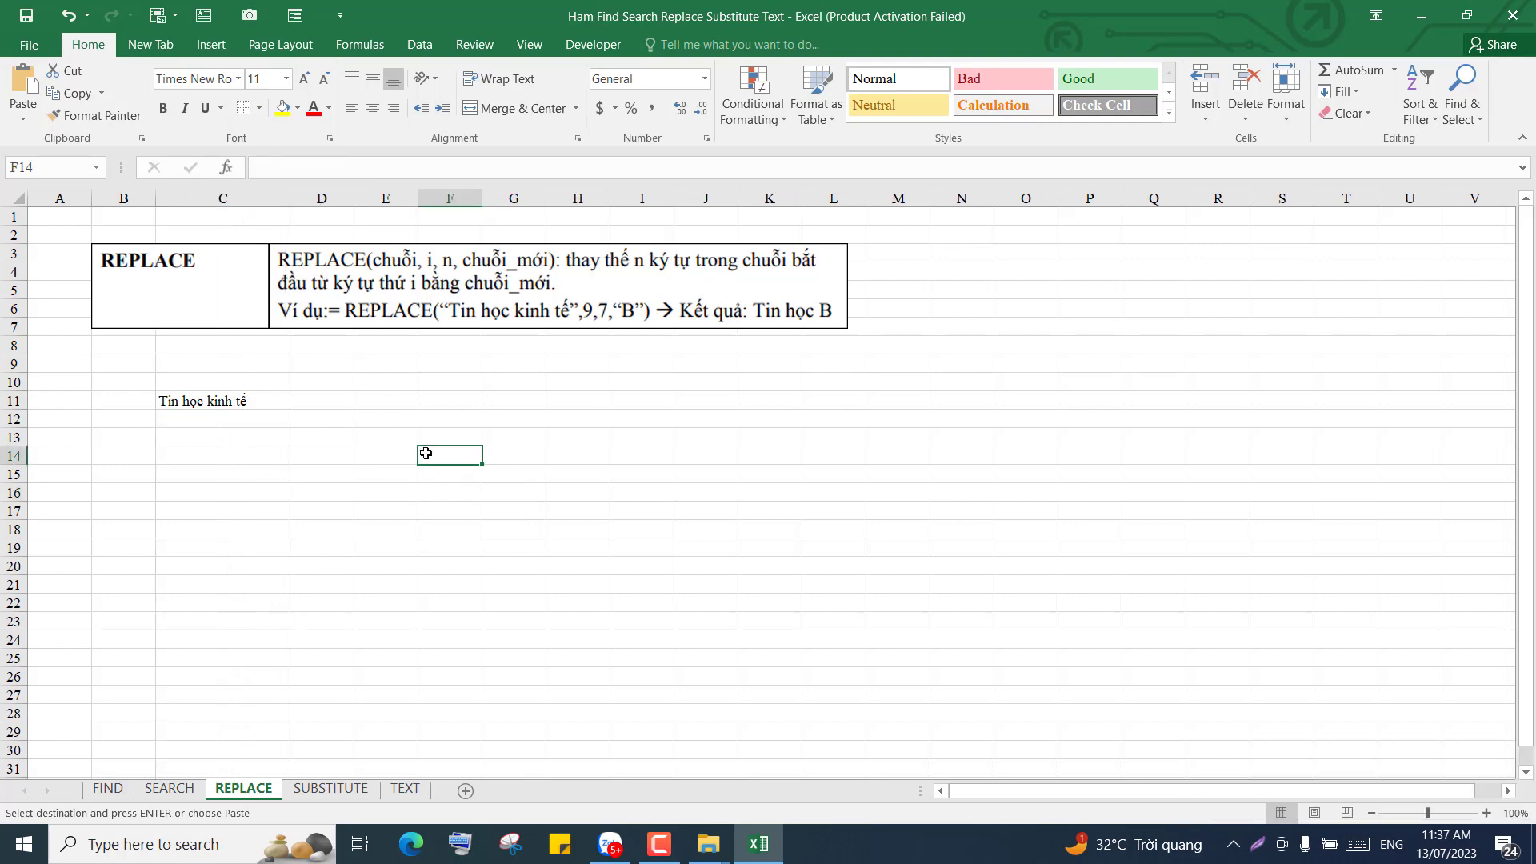
Step: Start a REPLACE formula in cell D11 of the REPLACE sheet and open its function arguments
{"action": "left_click", "coordinate": [325, 401]}
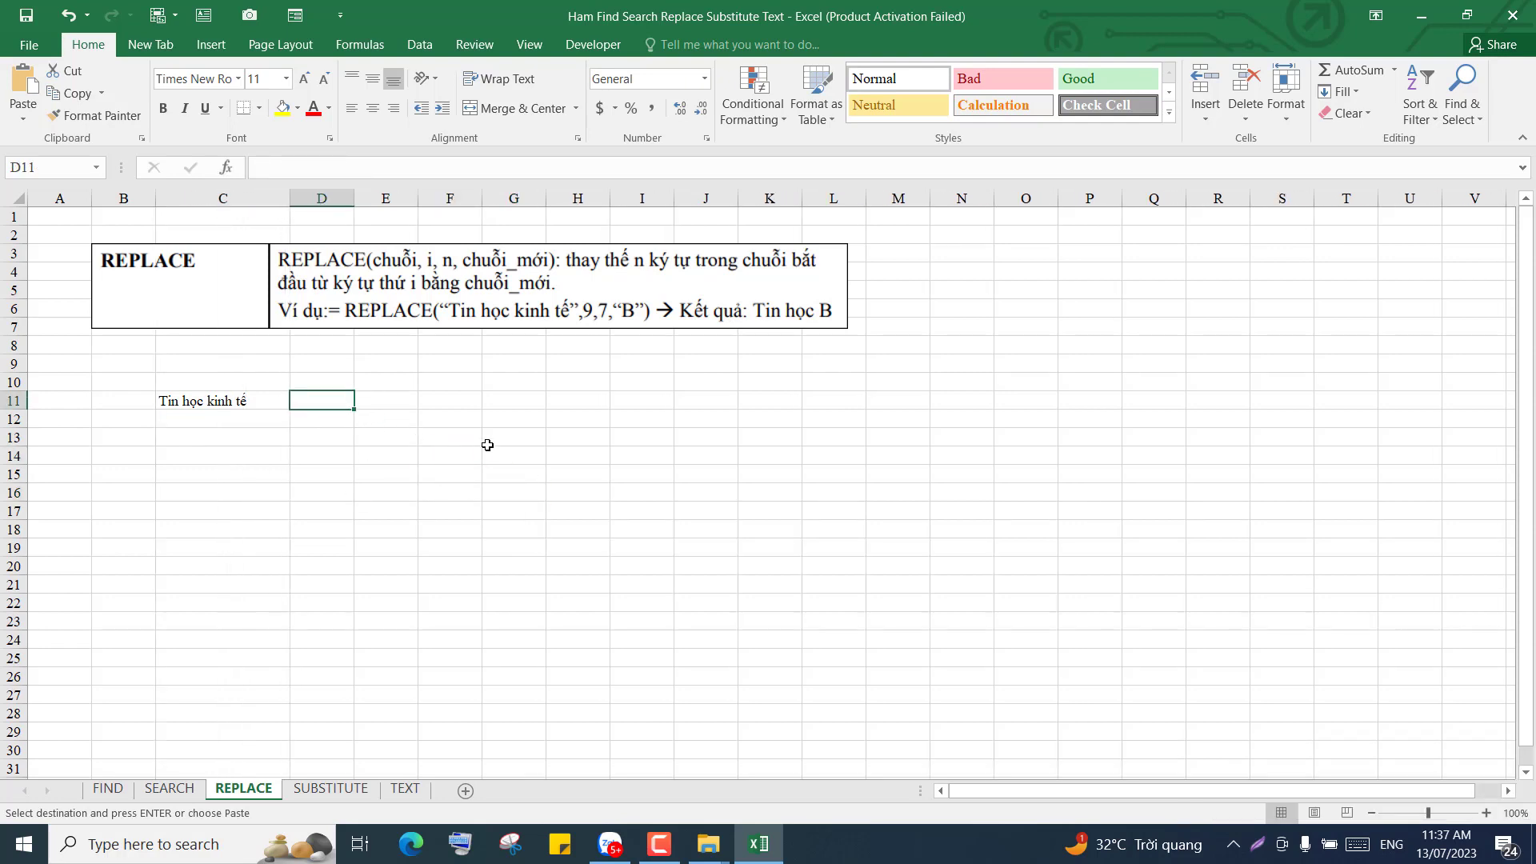
{"action": "type", "text": "=RP"}
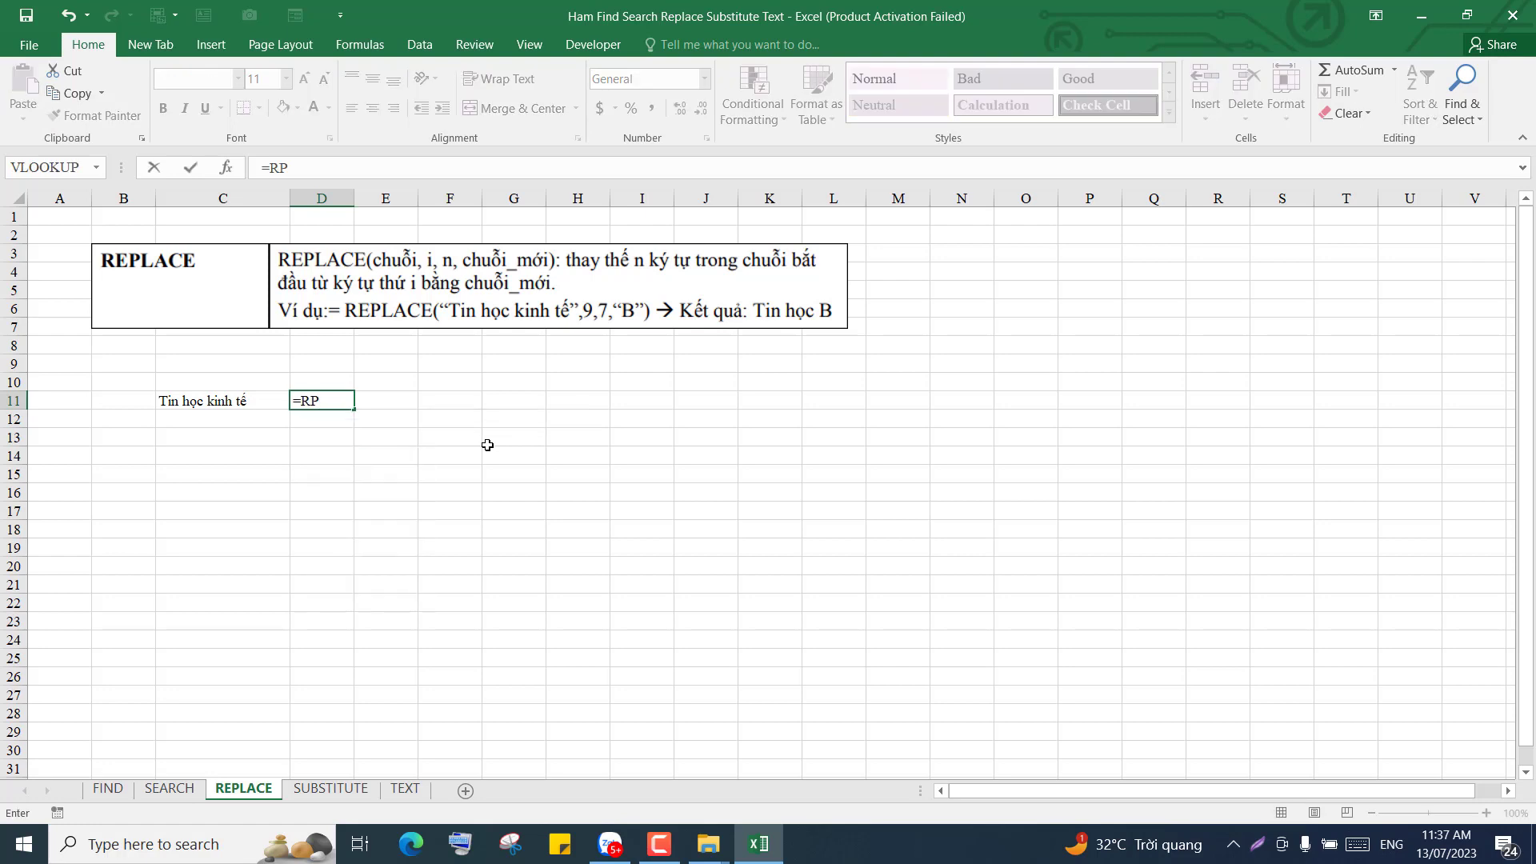
{"action": "key", "text": "BackSpace"}
{"action": "type", "text": "E"}
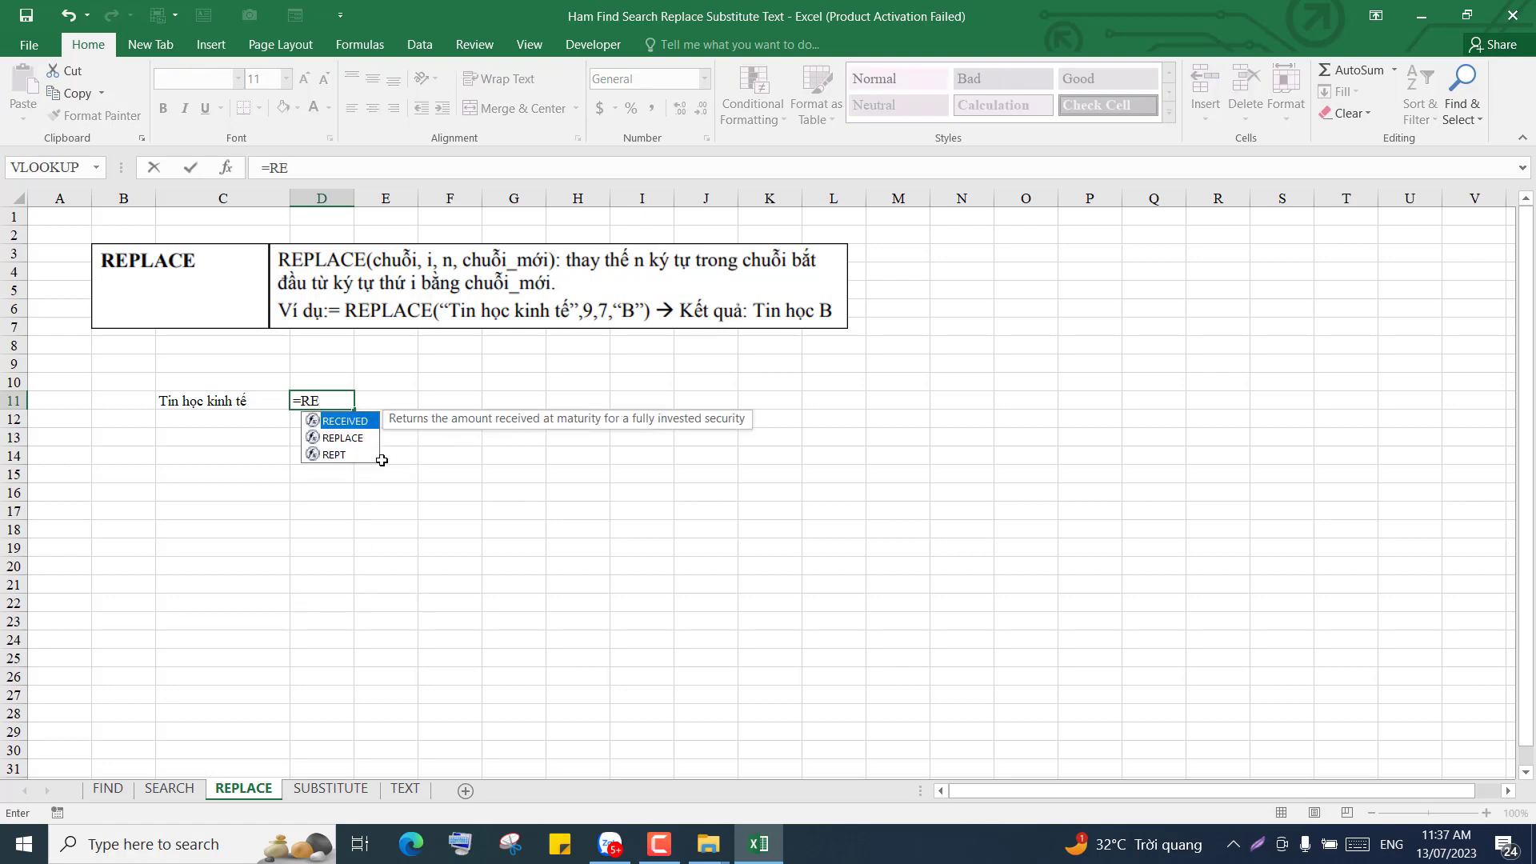
{"action": "double_click", "coordinate": [331, 438]}
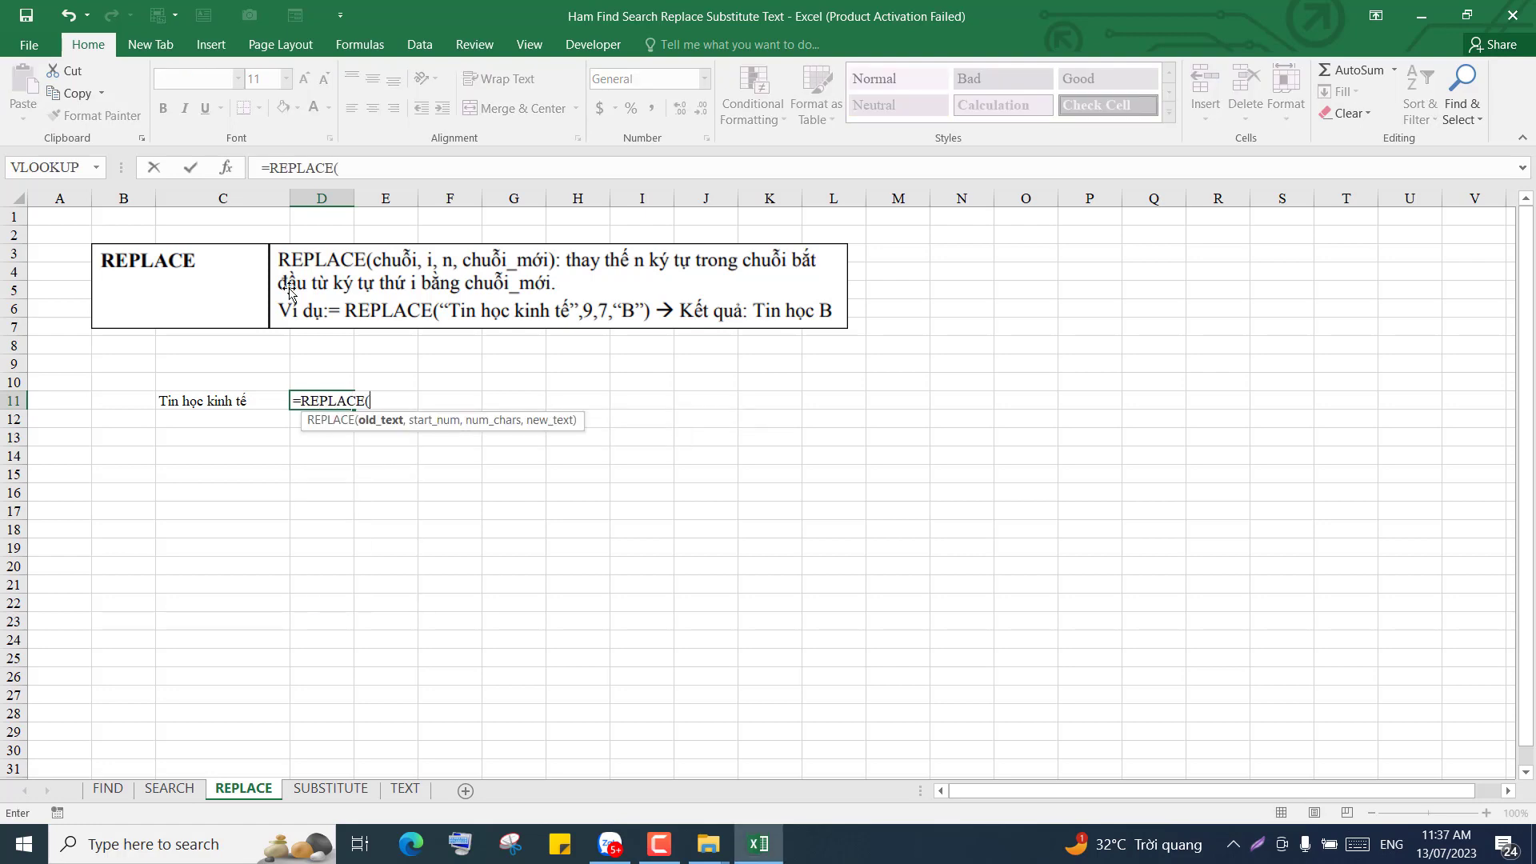
{"action": "left_click", "coordinate": [229, 168]}
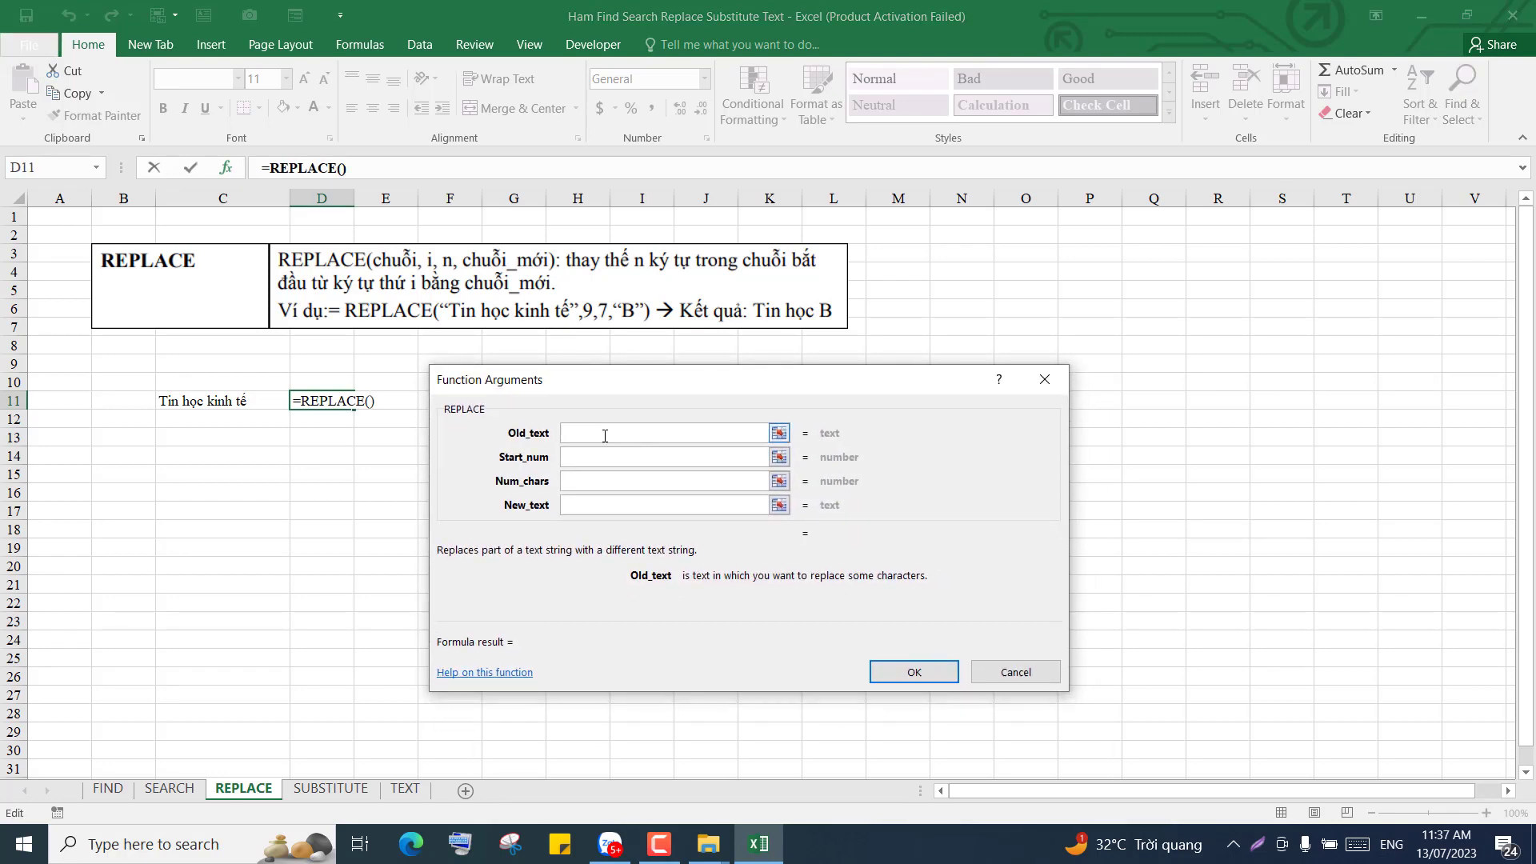
Step: Set the REPLACE formula's Old_text to C11, Start_num to 9, Num_chars to 7 and New_text to "B"
{"action": "left_click", "coordinate": [229, 408]}
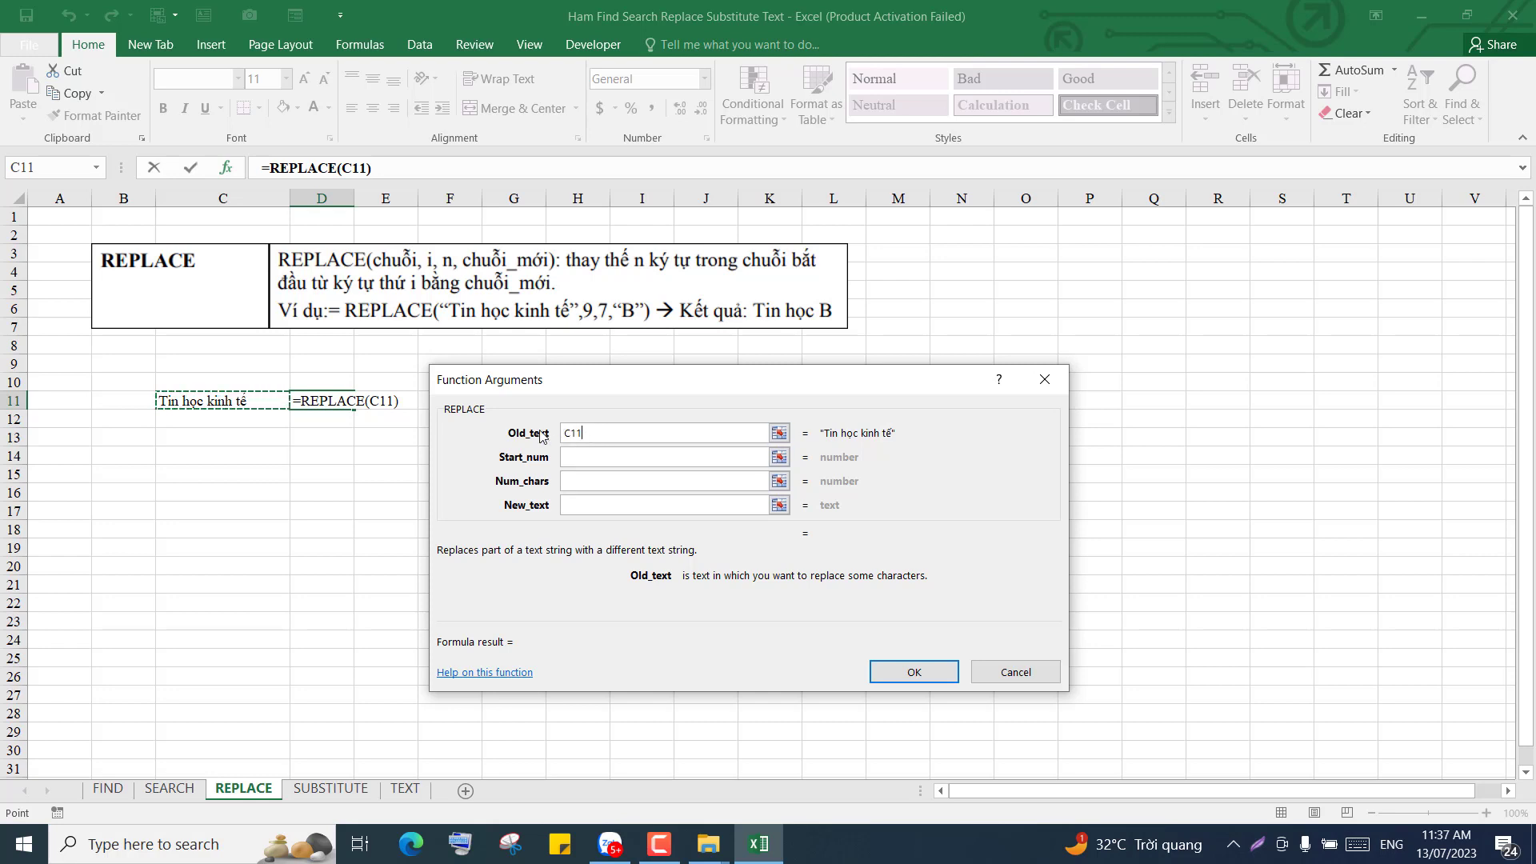
{"action": "key", "text": "Tab"}
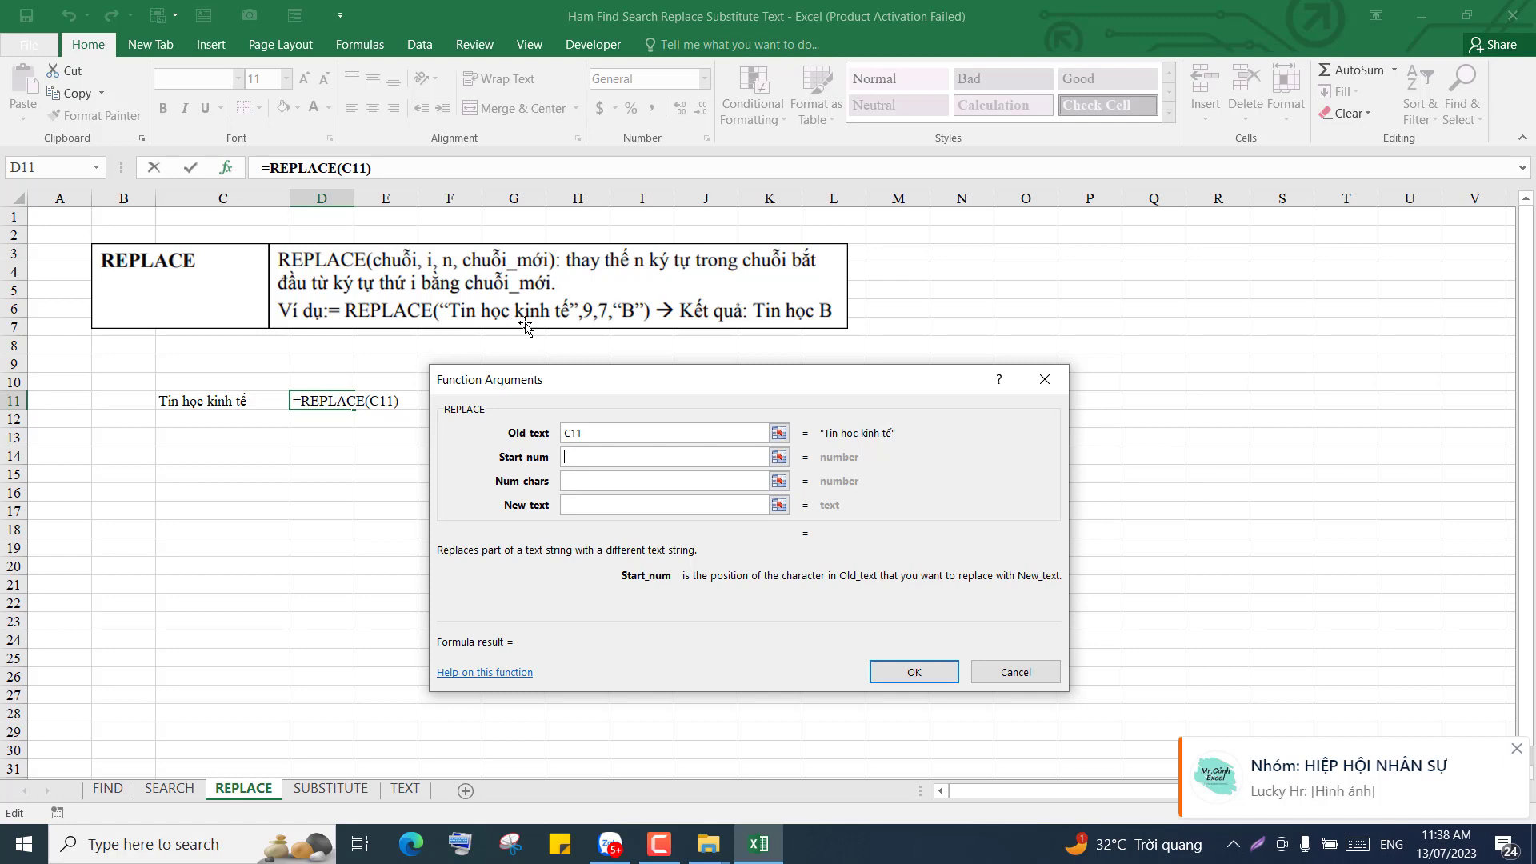
{"action": "type", "text": "9"}
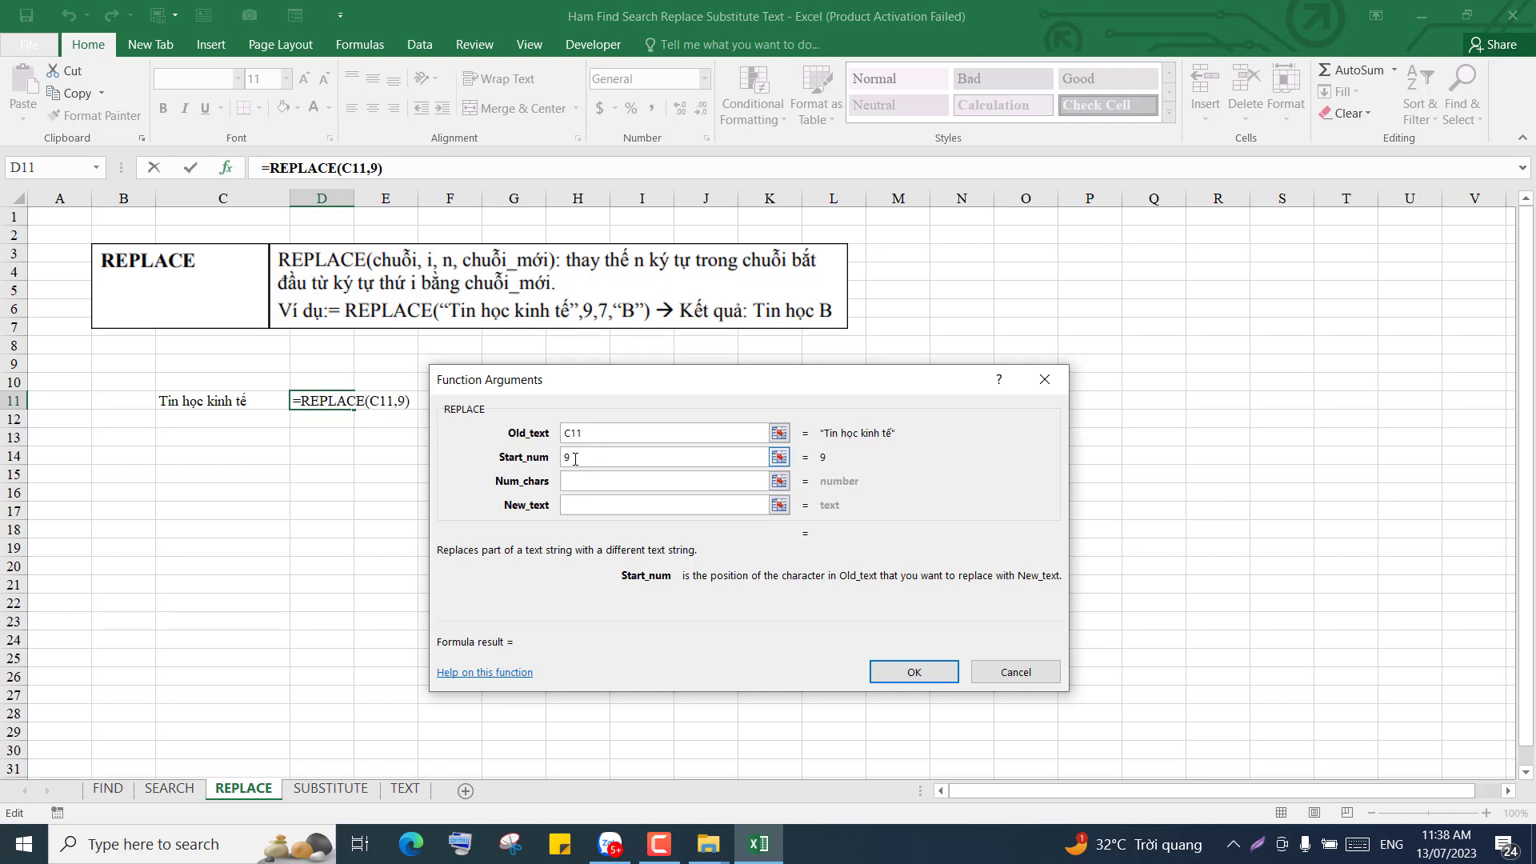
{"action": "double_click", "coordinate": [570, 457]}
{"action": "left_click", "coordinate": [585, 490]}
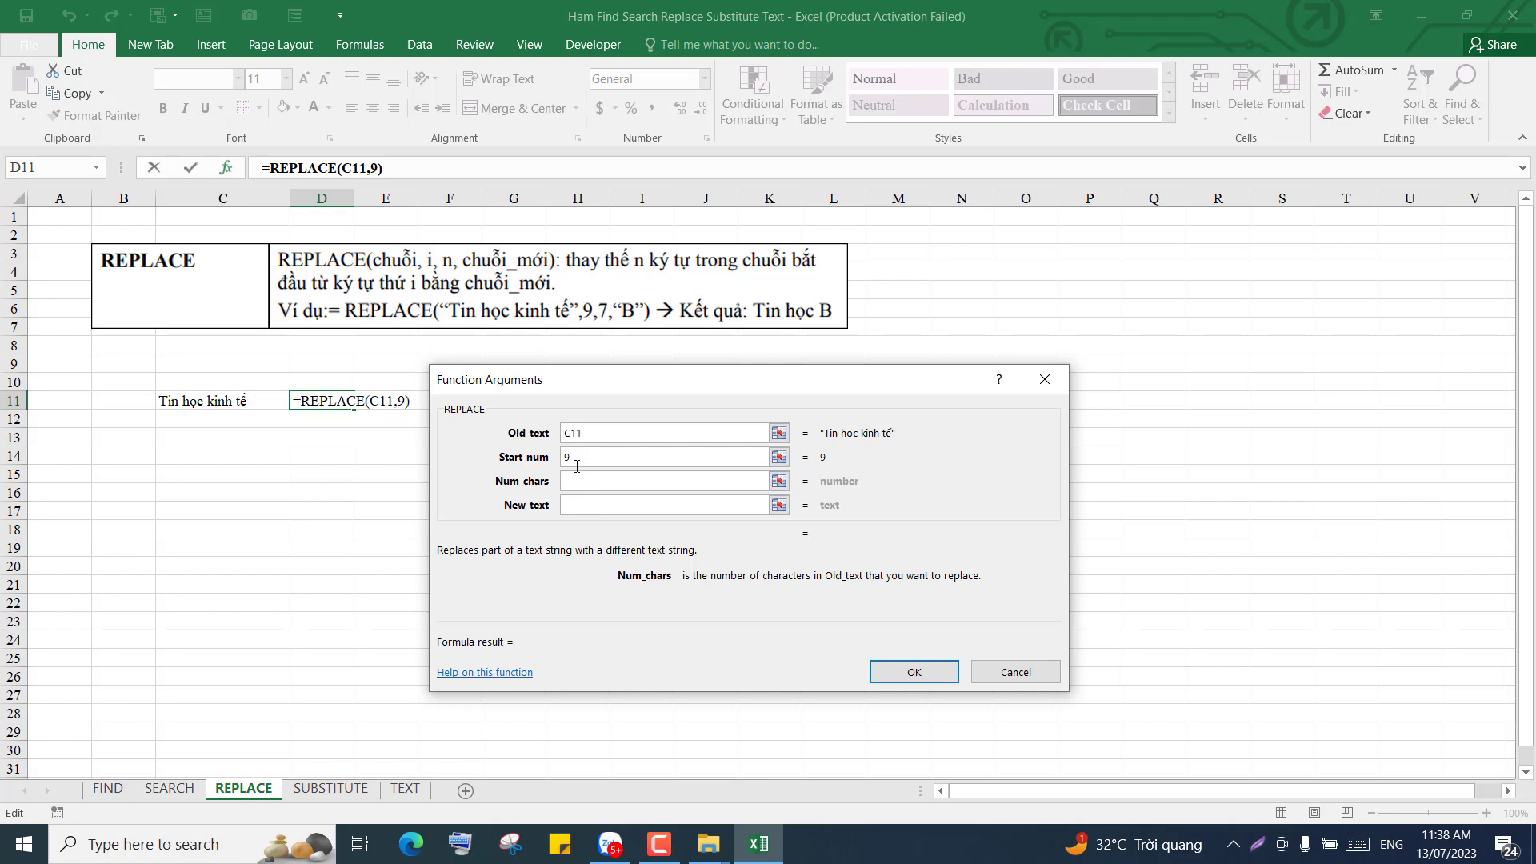
{"action": "left_click", "coordinate": [569, 459]}
{"action": "left_click", "coordinate": [570, 481]}
{"action": "type", "text": "7"}
{"action": "left_click", "coordinate": [586, 506]}
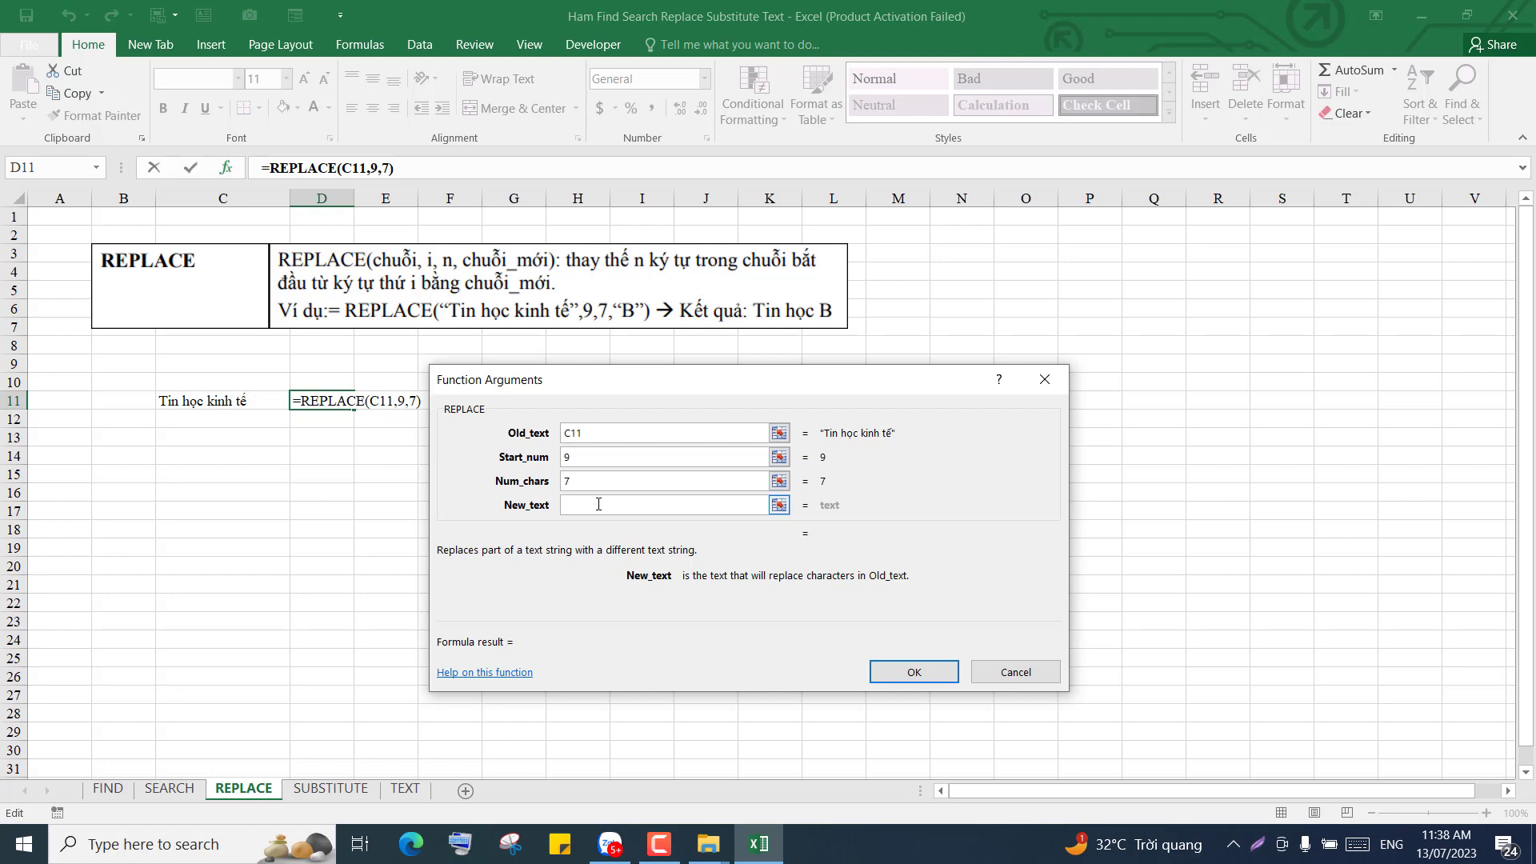
{"action": "type", "text": "B"}
{"action": "left_click", "coordinate": [623, 459]}
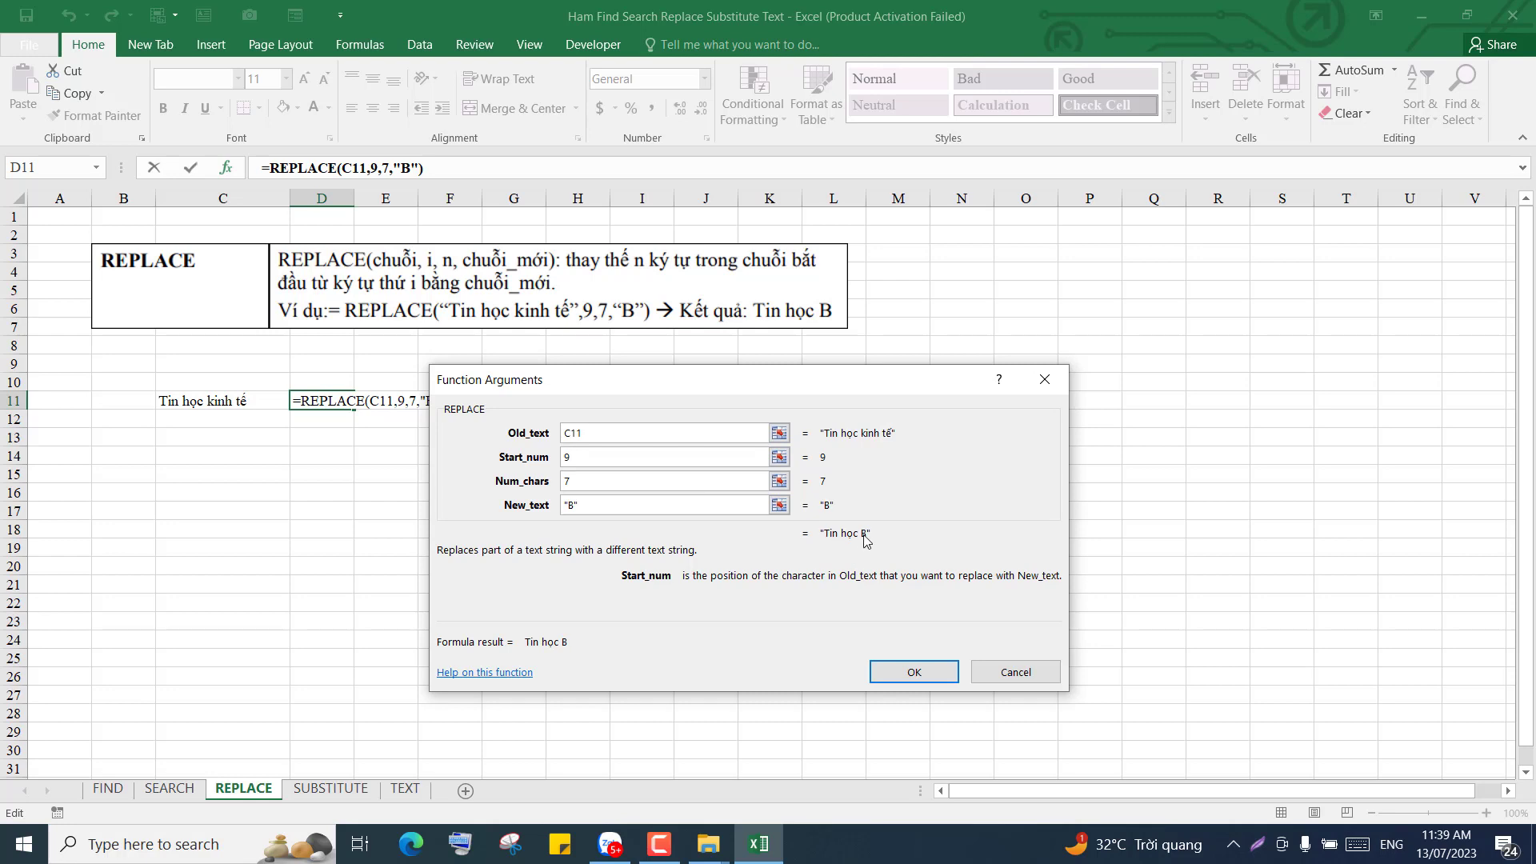
Step: Go over the REPLACE arguments with the formula in D11 uncovered, confirm the formula and select its cell
{"action": "key", "text": "shift+Tab"}
{"action": "left_click_drag", "start_coordinate": [591, 434], "coordinate": [551, 433]}
{"action": "left_click", "coordinate": [594, 440]}
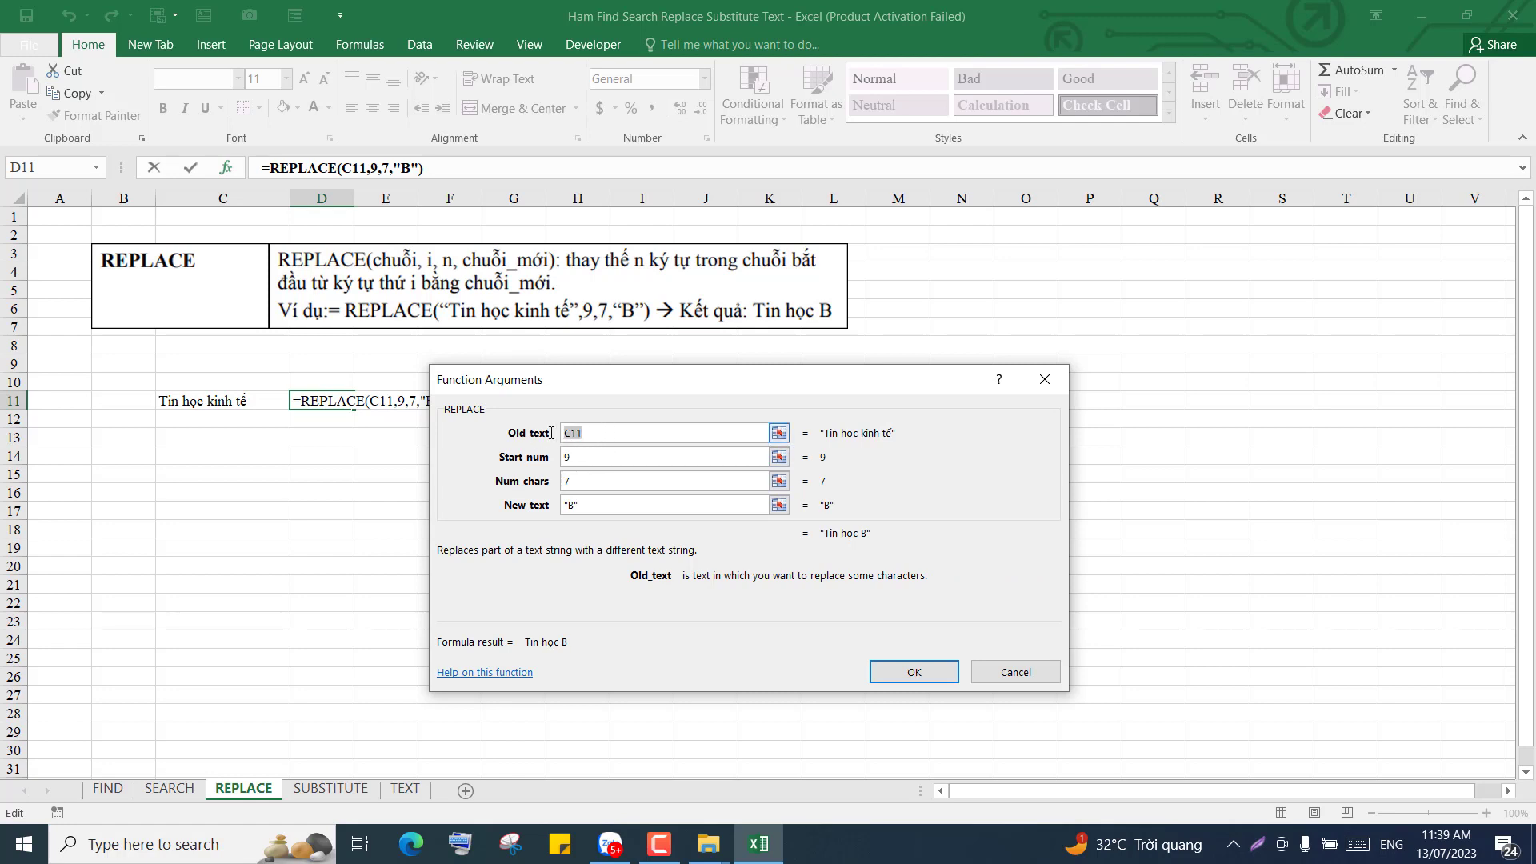
{"action": "left_click", "coordinate": [579, 458]}
{"action": "left_click_drag", "start_coordinate": [561, 459], "coordinate": [588, 458]}
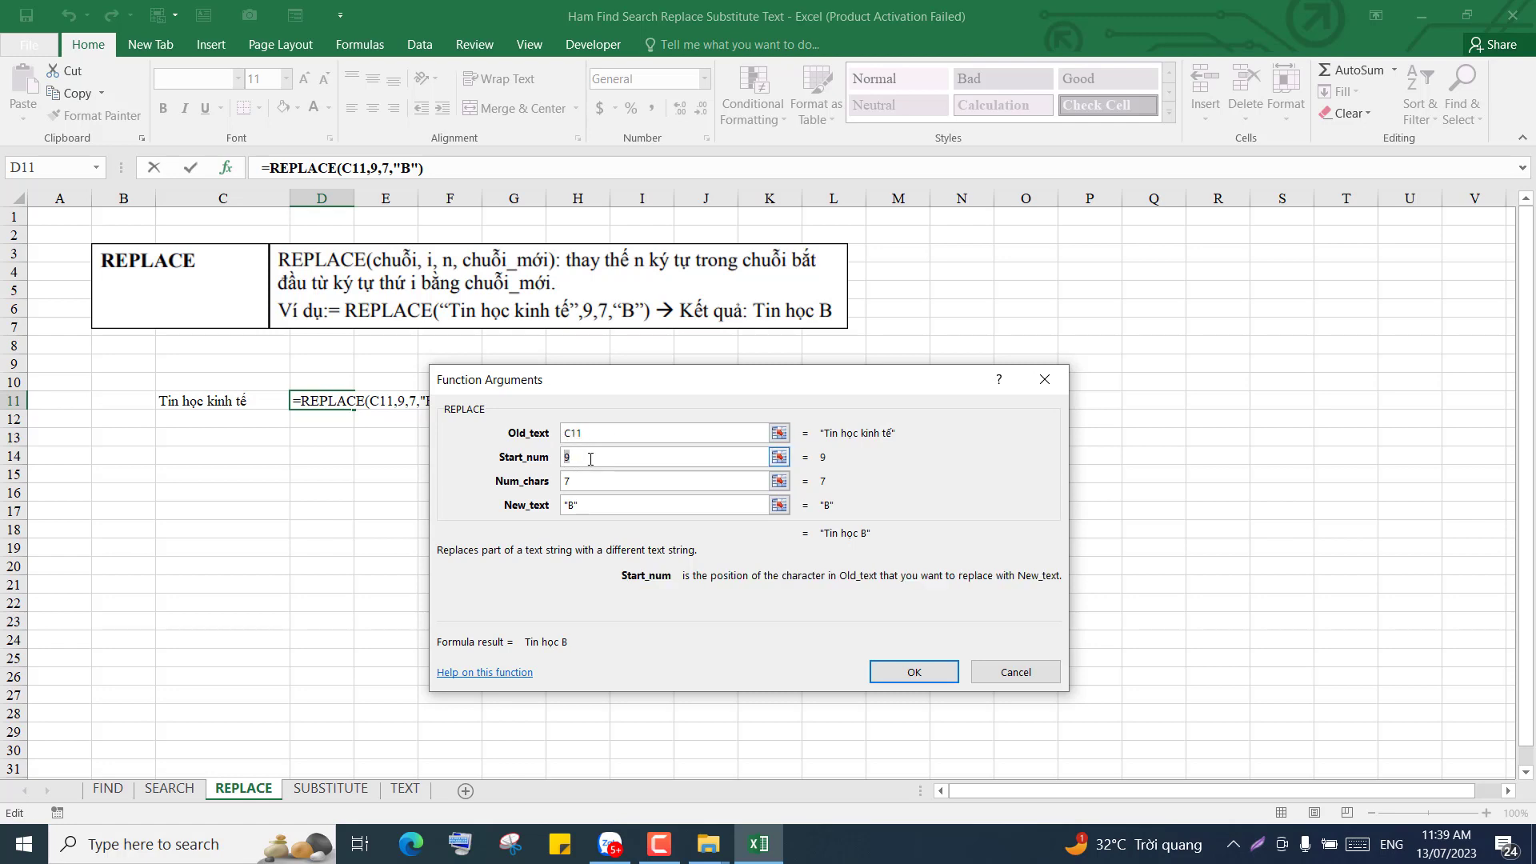
{"action": "left_click_drag", "start_coordinate": [606, 389], "coordinate": [661, 400]}
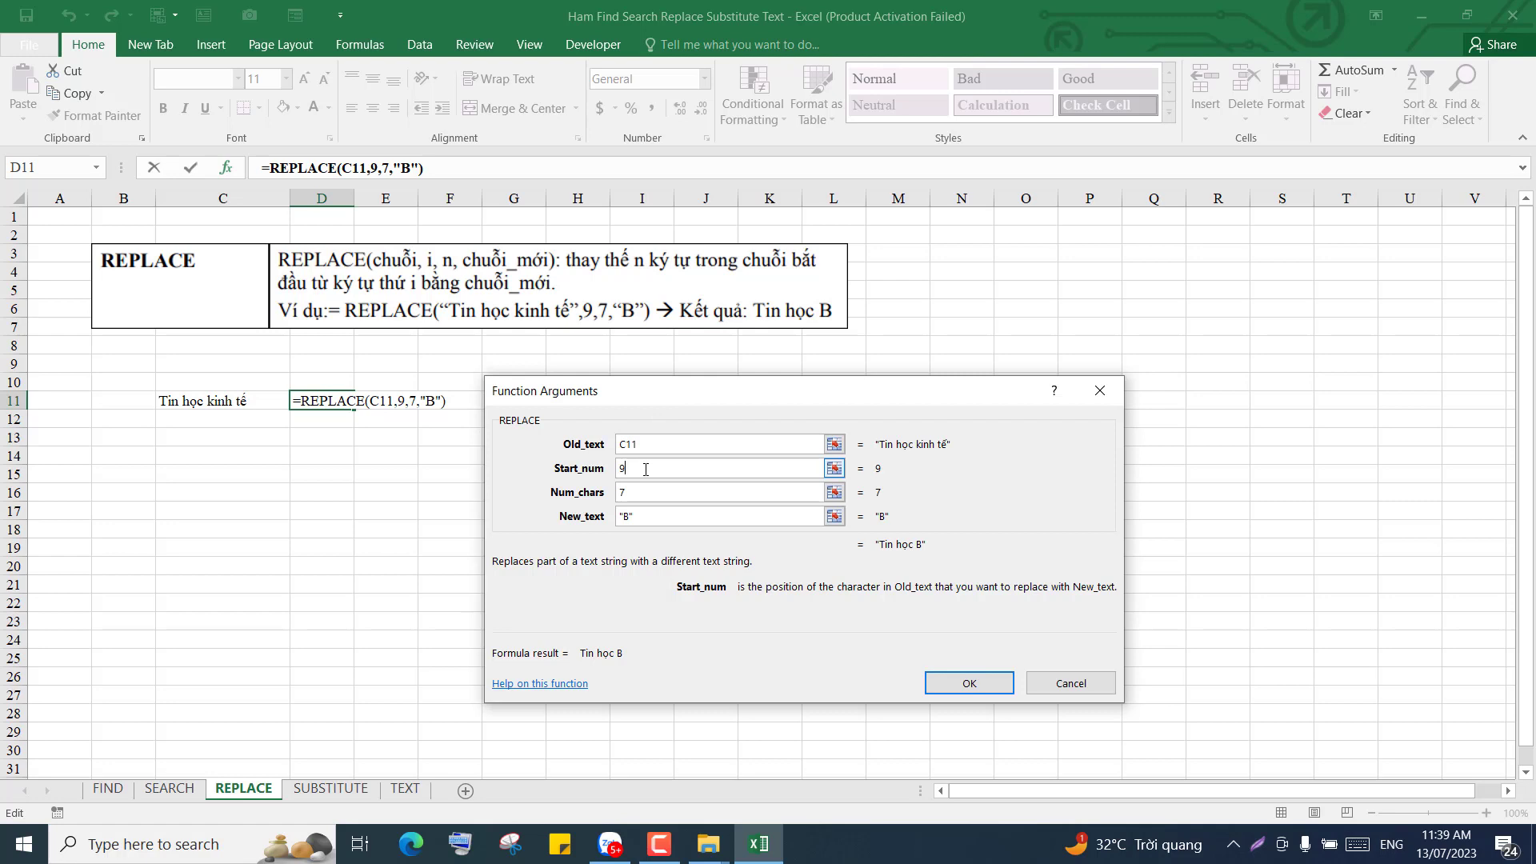
{"action": "key", "text": "Tab"}
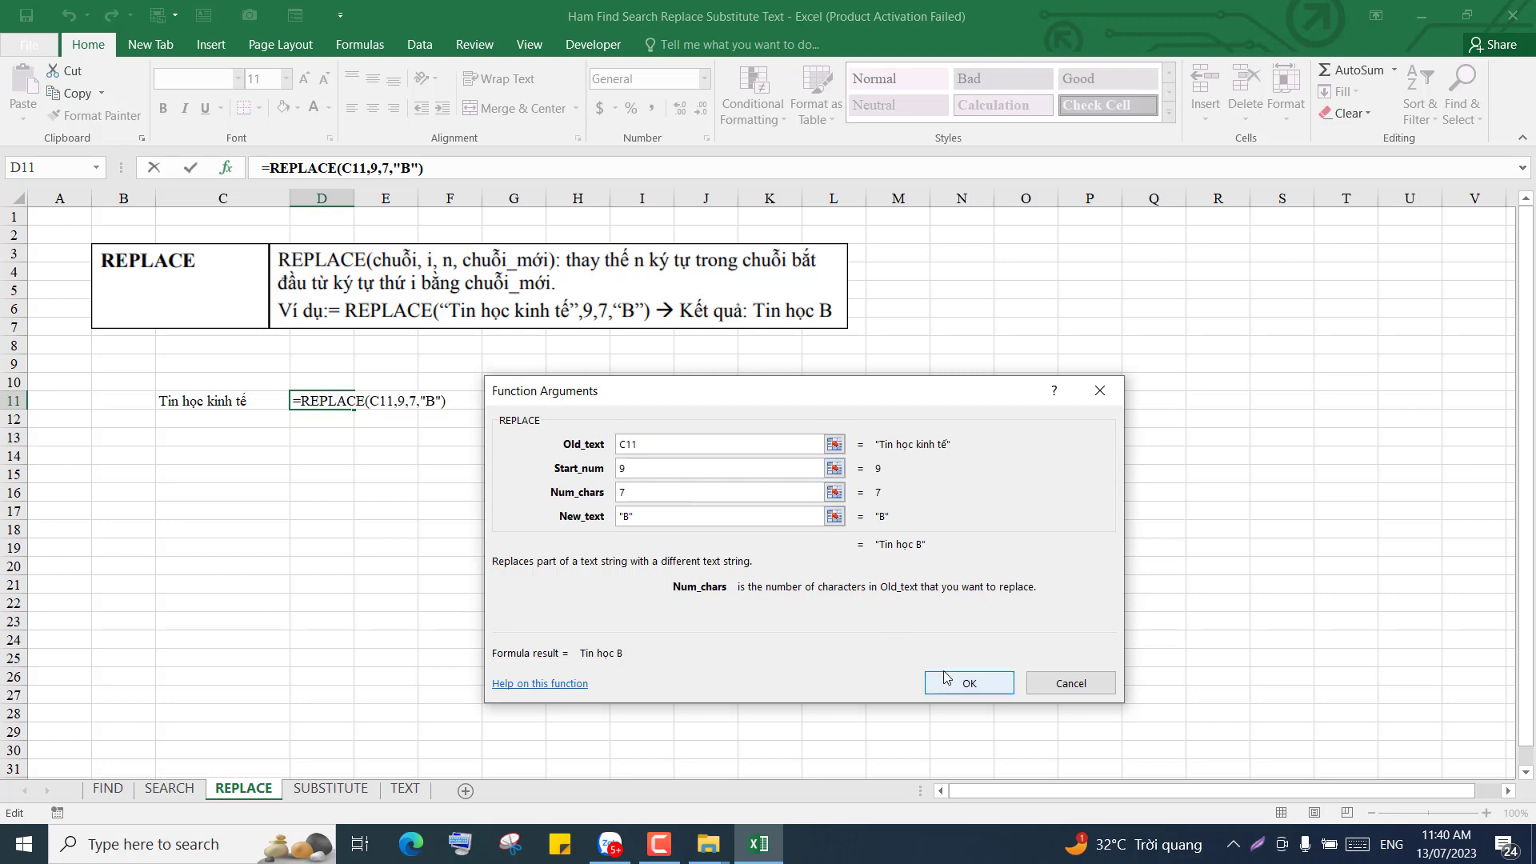
{"action": "left_click", "coordinate": [968, 682]}
{"action": "left_click", "coordinate": [335, 452]}
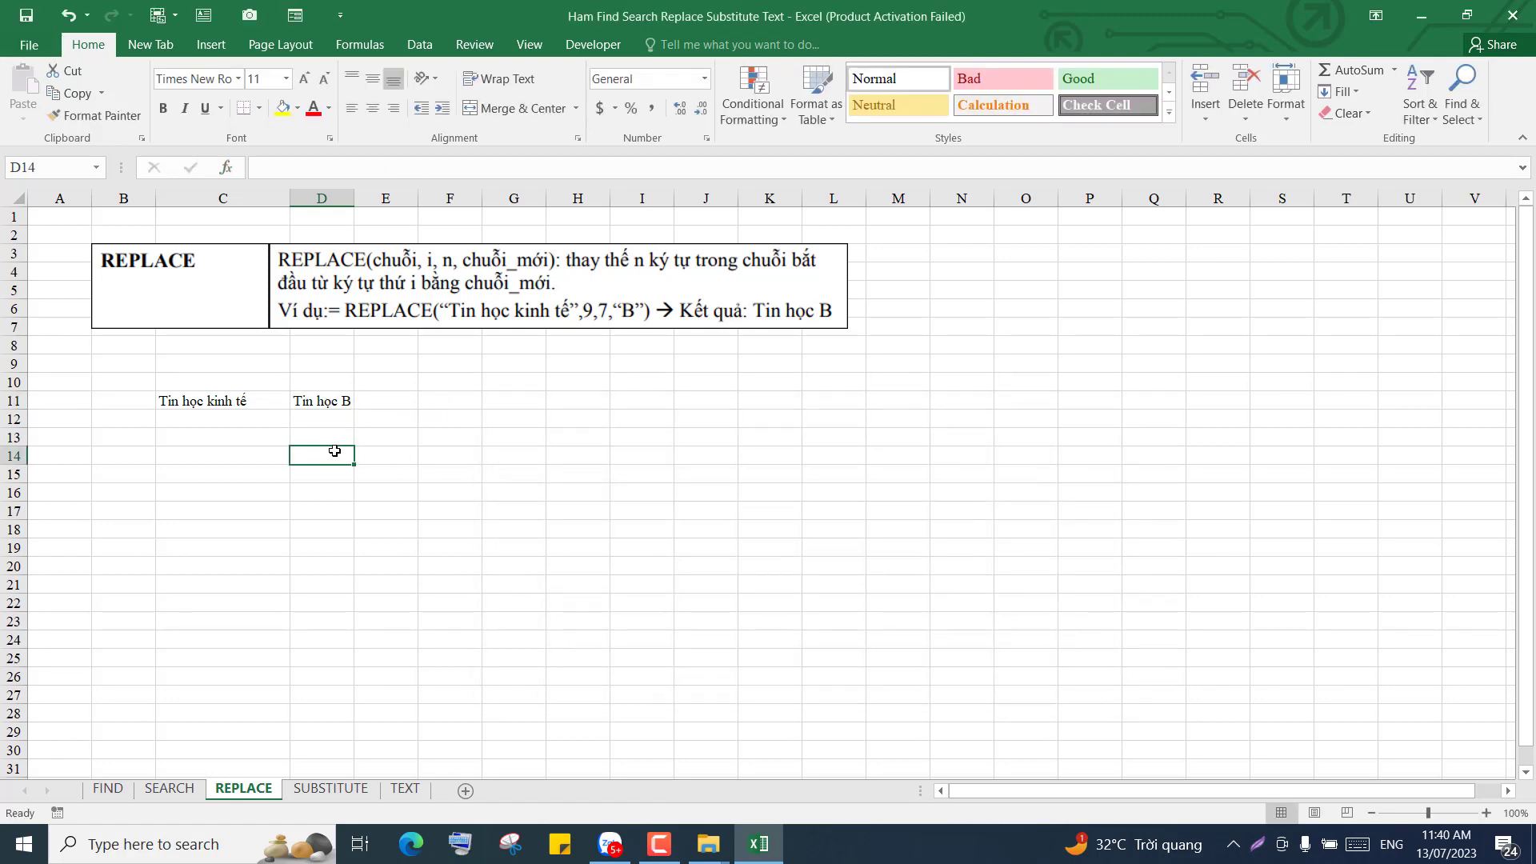
{"action": "left_click", "coordinate": [328, 400]}
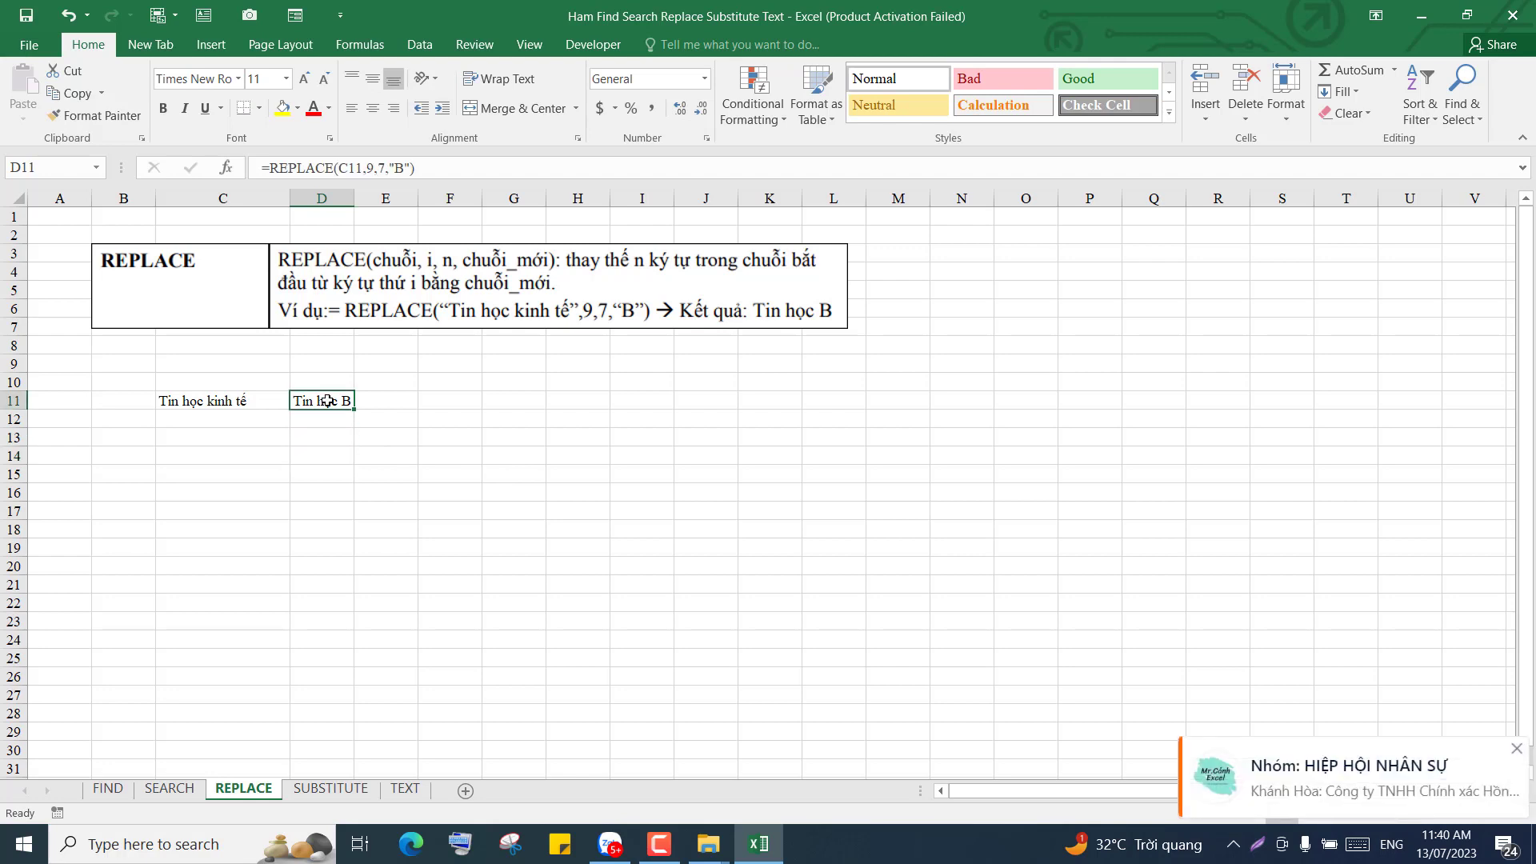
Step: Copy "Tin học kinh tế" from C11 to C13 on the REPLACE sheet
{"action": "left_click", "coordinate": [223, 403]}
{"action": "right_click", "coordinate": [223, 402]}
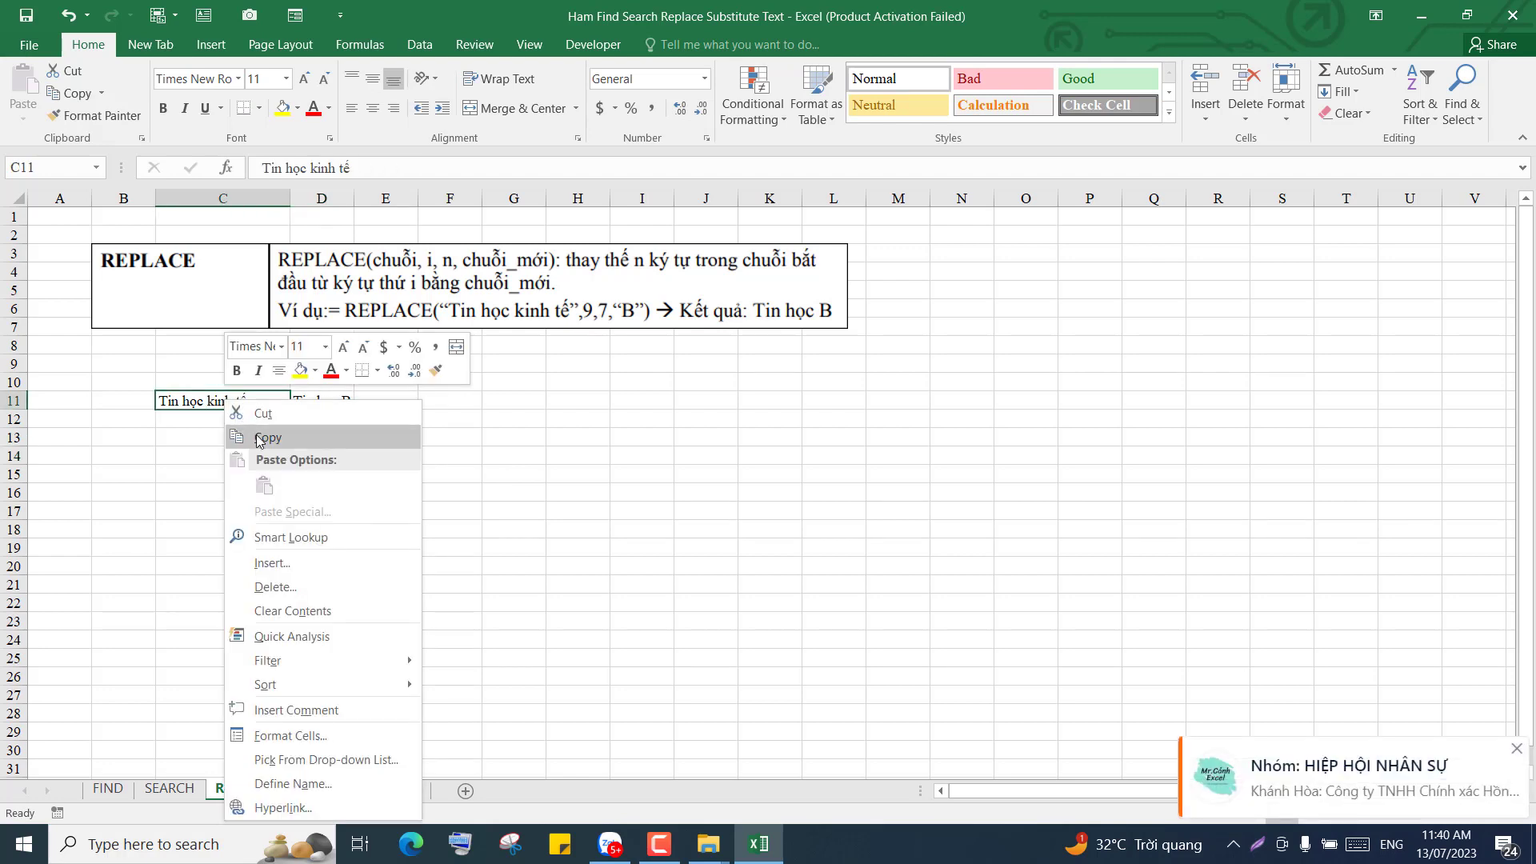
{"action": "left_click", "coordinate": [264, 442]}
{"action": "left_click", "coordinate": [225, 443]}
{"action": "right_click", "coordinate": [228, 440]}
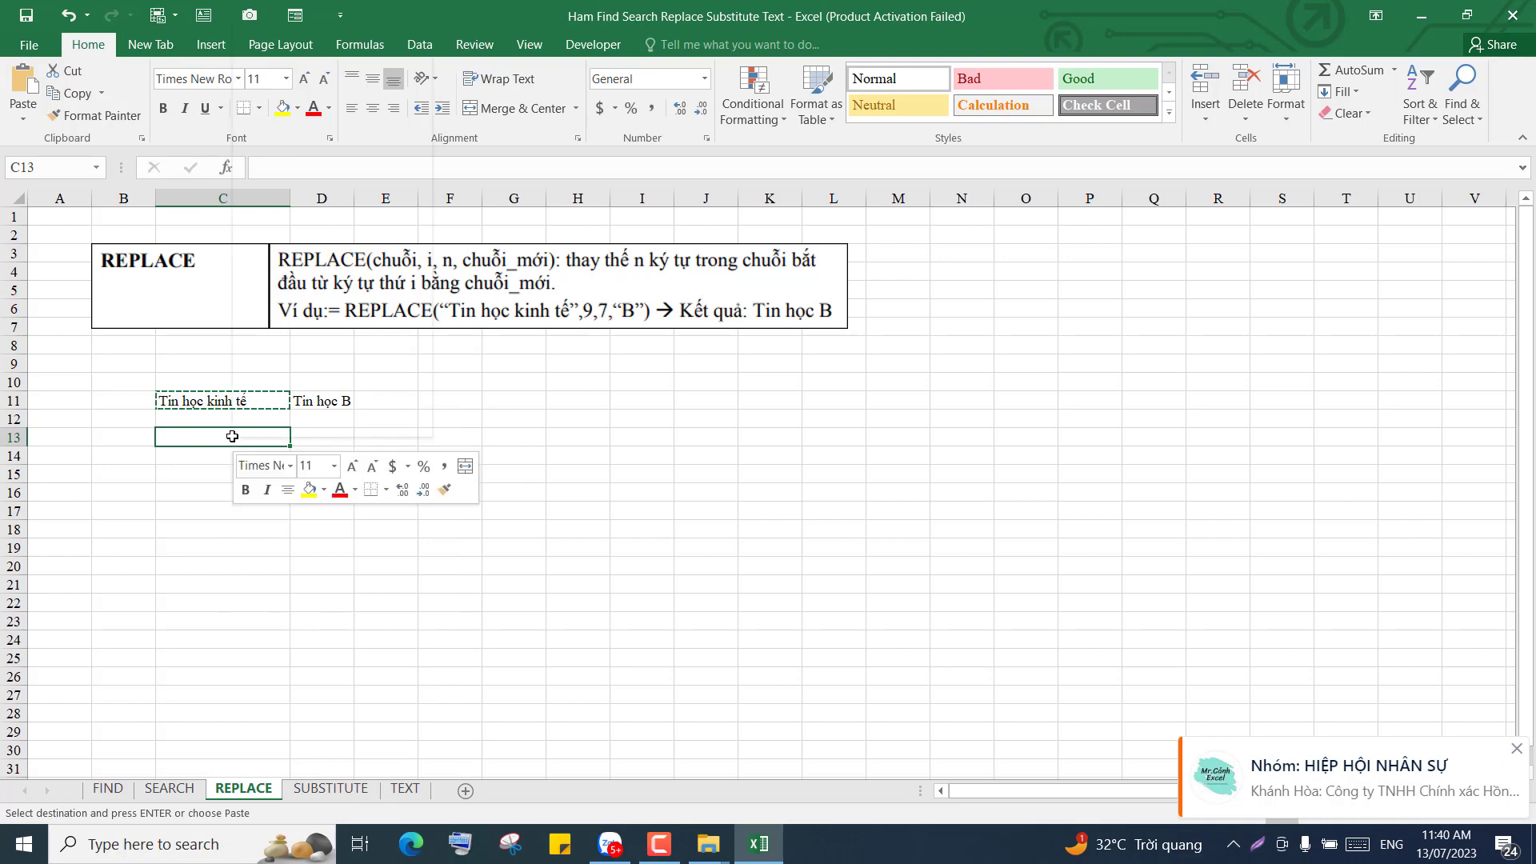
{"action": "left_click", "coordinate": [276, 103]}
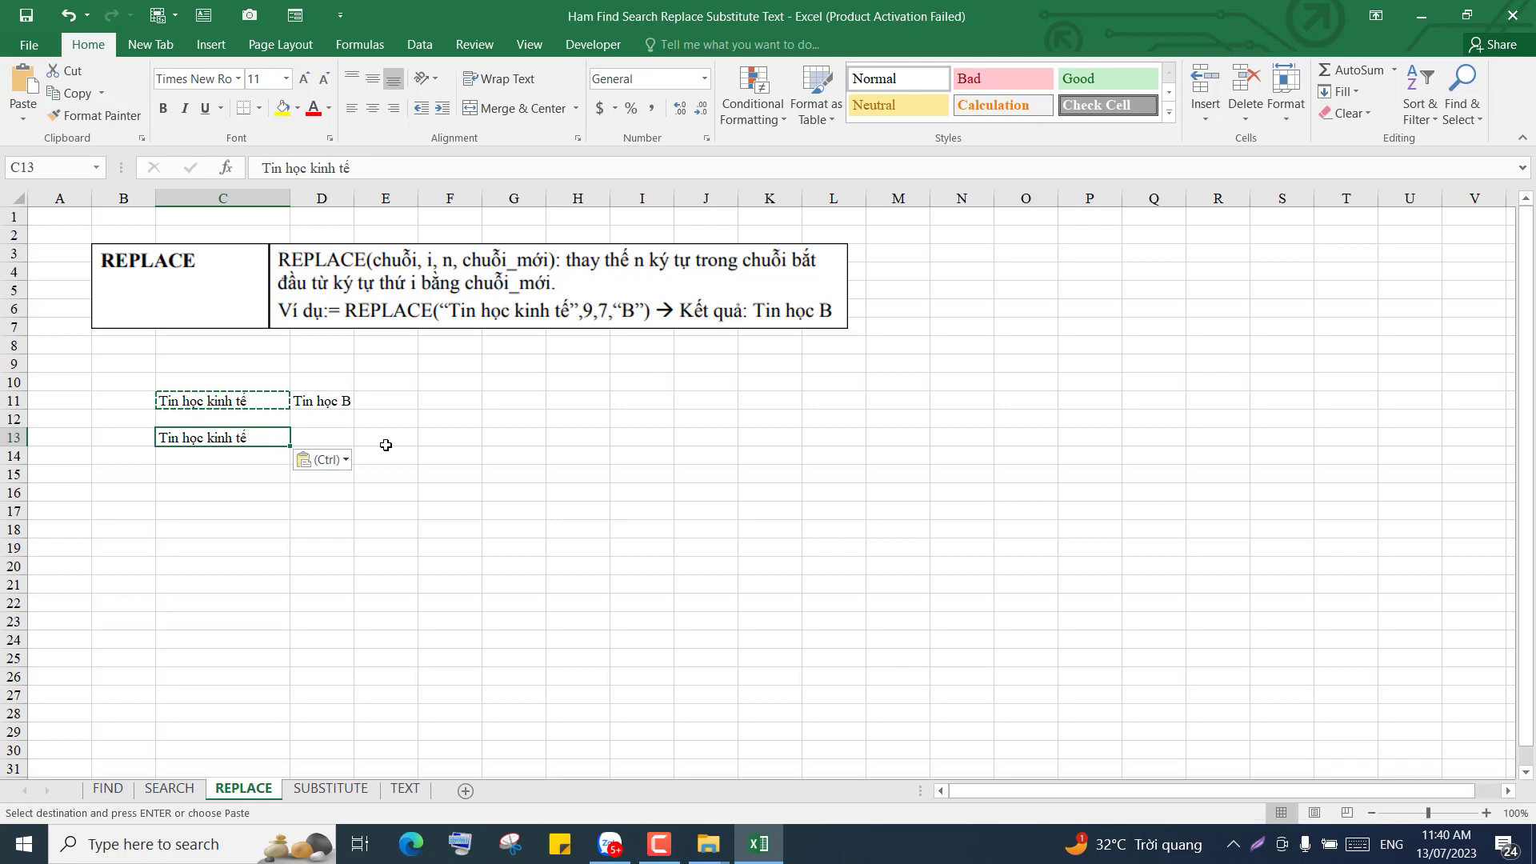
Step: Use Find and Replace to replace "kinh tế" with "B" in cell C13 only
{"action": "key", "text": "ctrl+h"}
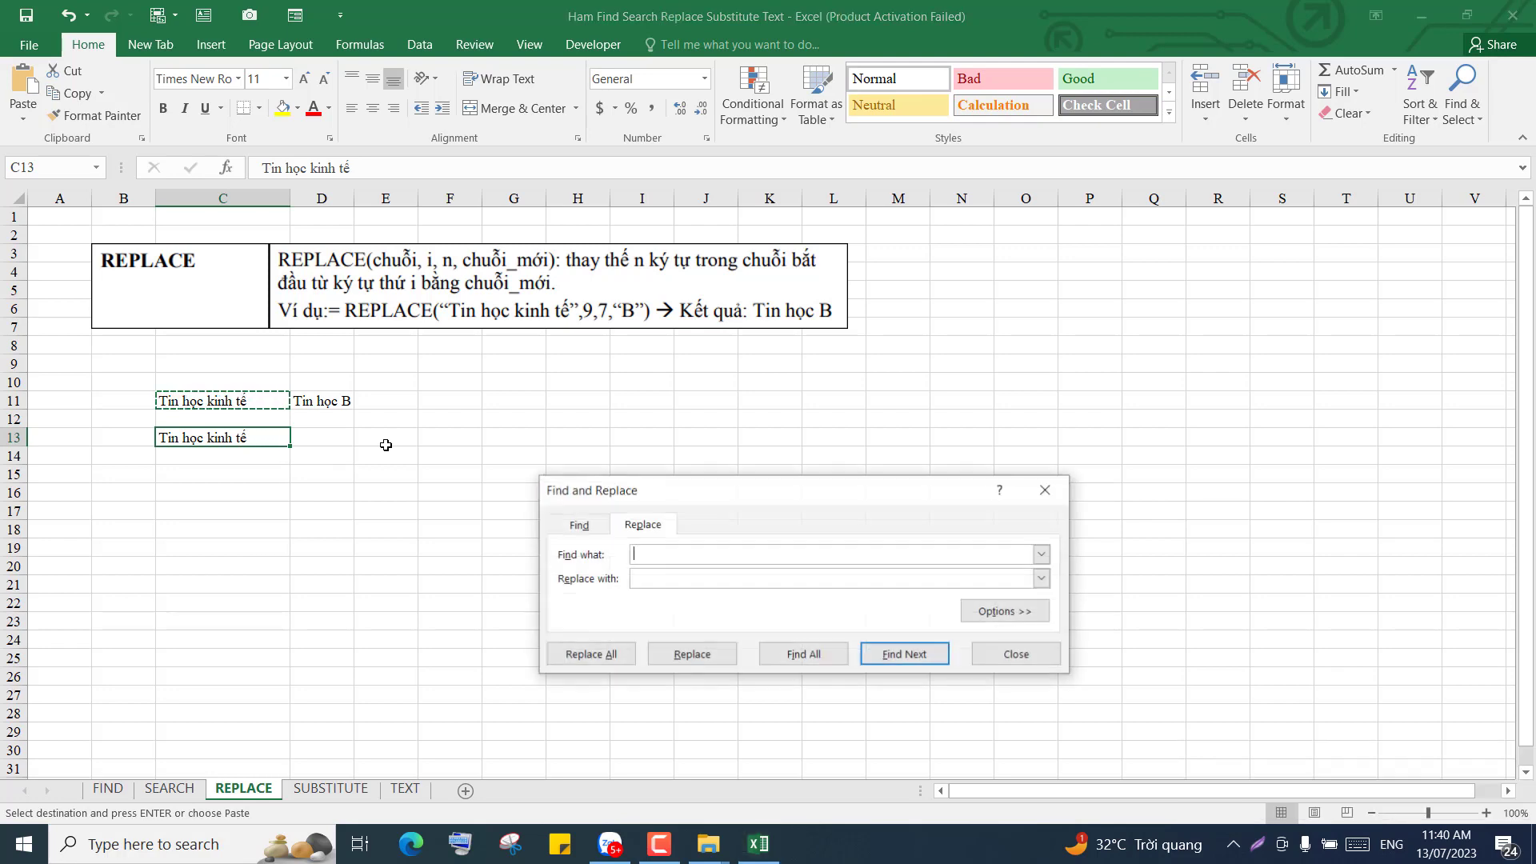
{"action": "left_click_drag", "start_coordinate": [698, 500], "coordinate": [579, 420]}
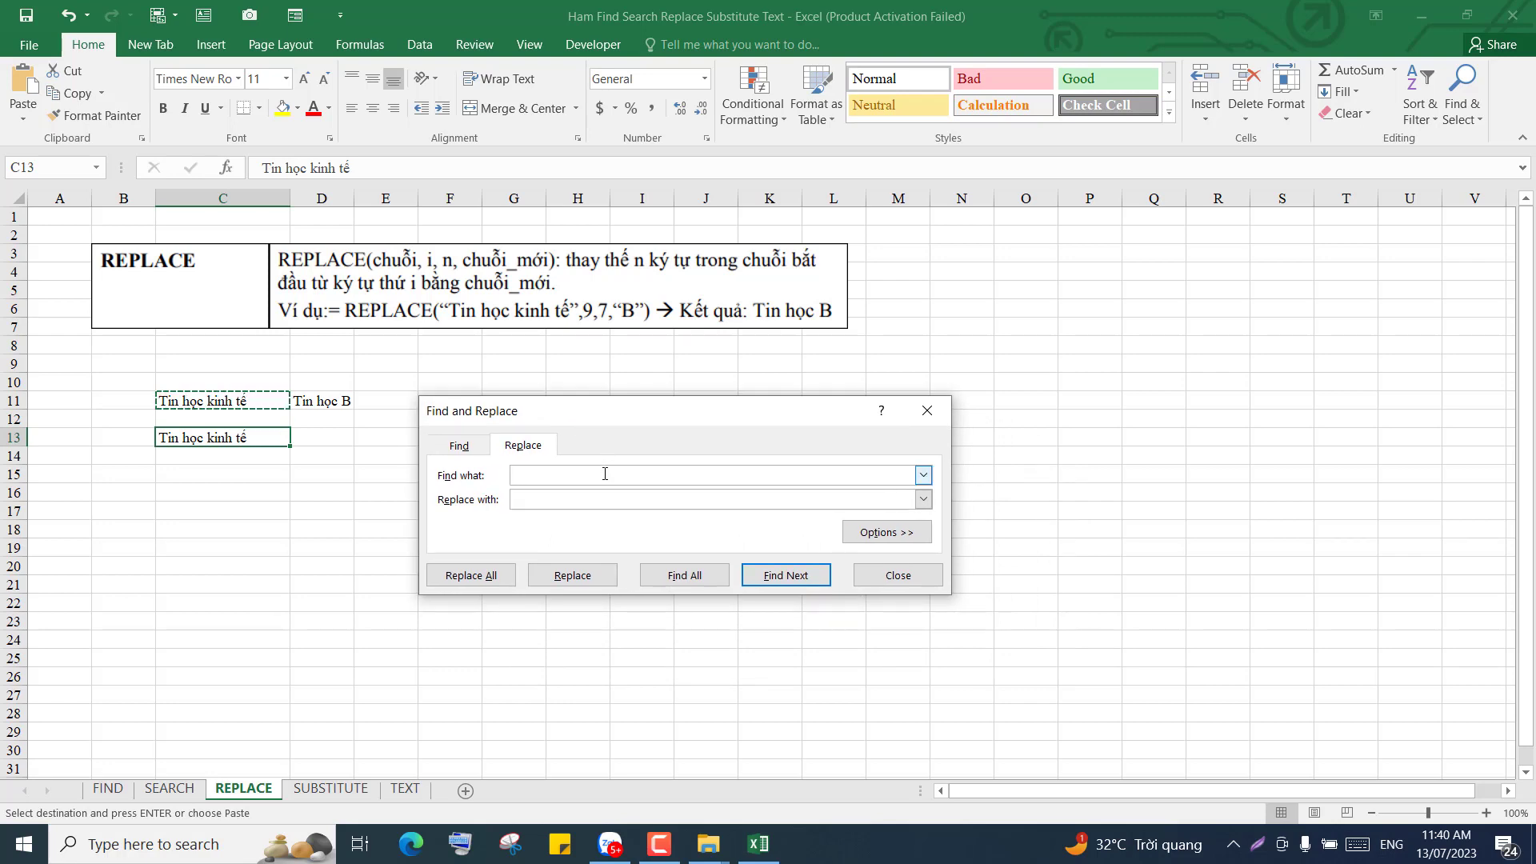
{"action": "type", "text": "kinh tế"}
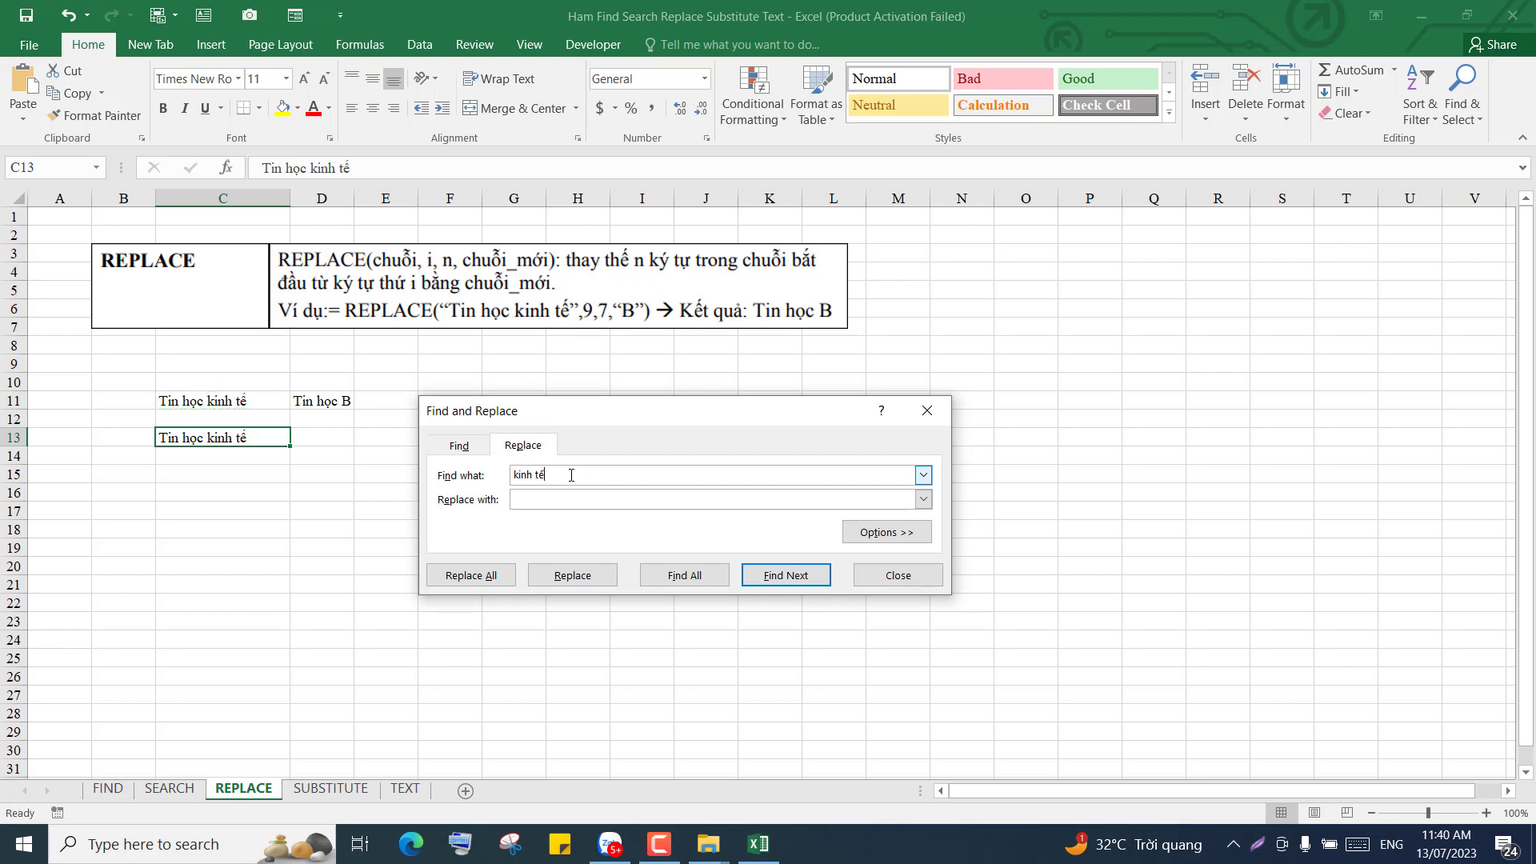
{"action": "left_click_drag", "start_coordinate": [571, 475], "coordinate": [504, 474]}
{"action": "left_click", "coordinate": [550, 497]}
{"action": "left_click", "coordinate": [588, 581]}
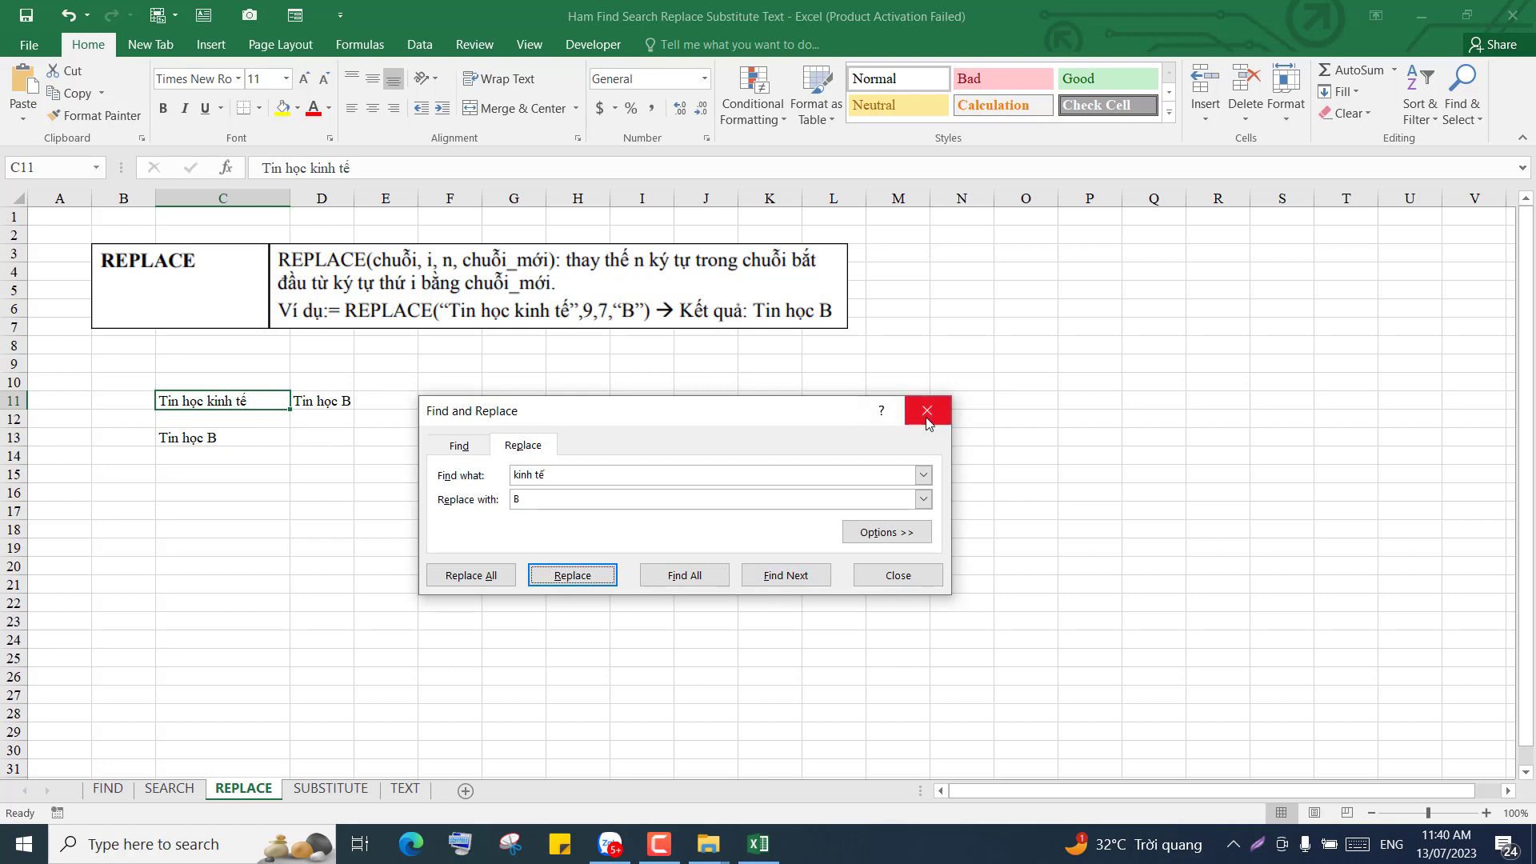
Step: Compare the Find and Replace result in C13 with the REPLACE formula in D11
{"action": "left_click", "coordinate": [374, 470]}
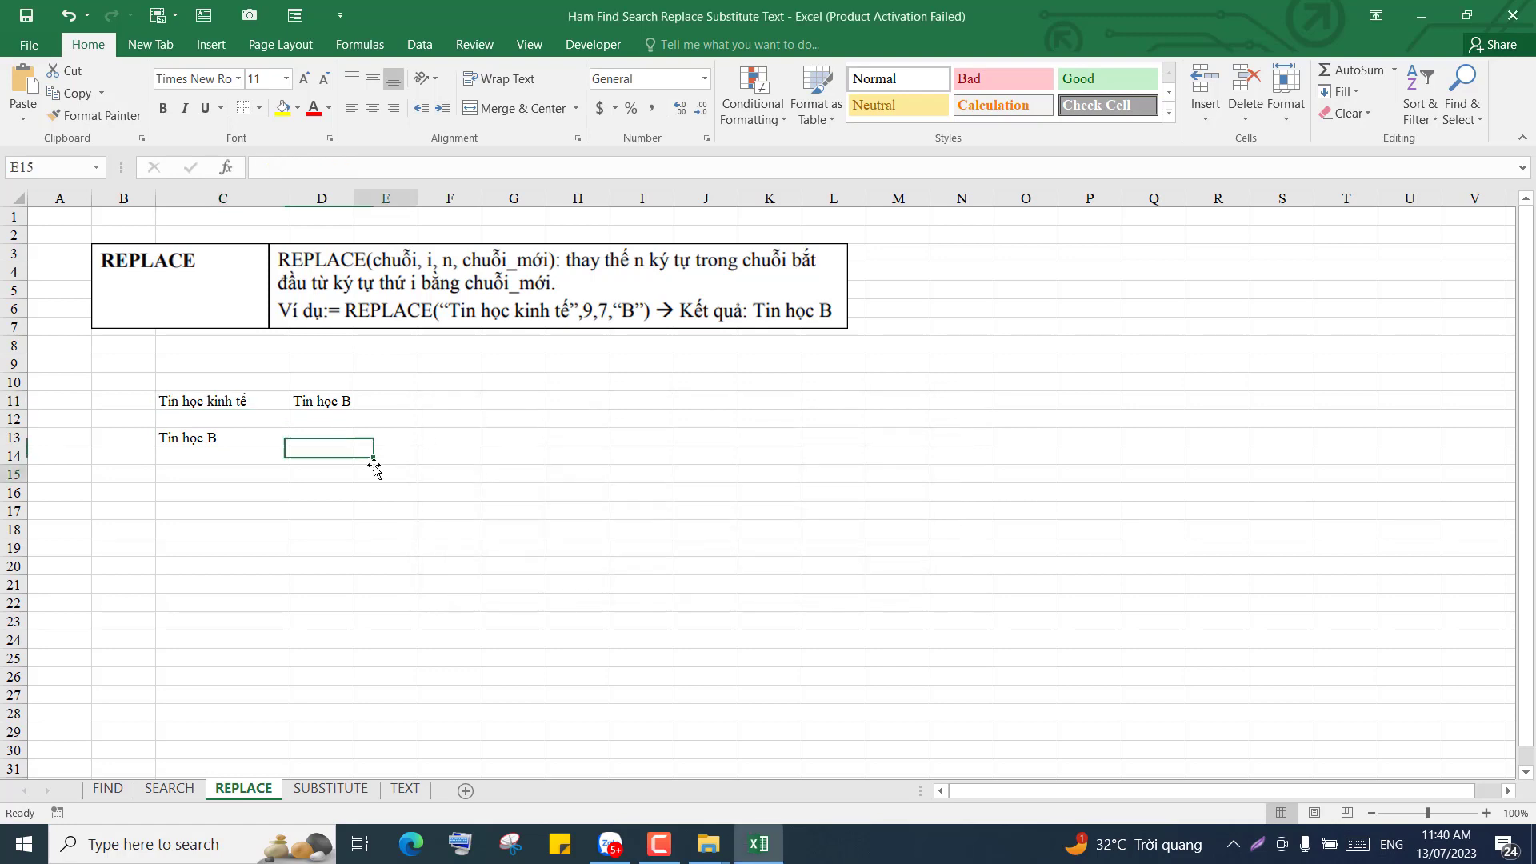
{"action": "left_click", "coordinate": [200, 439]}
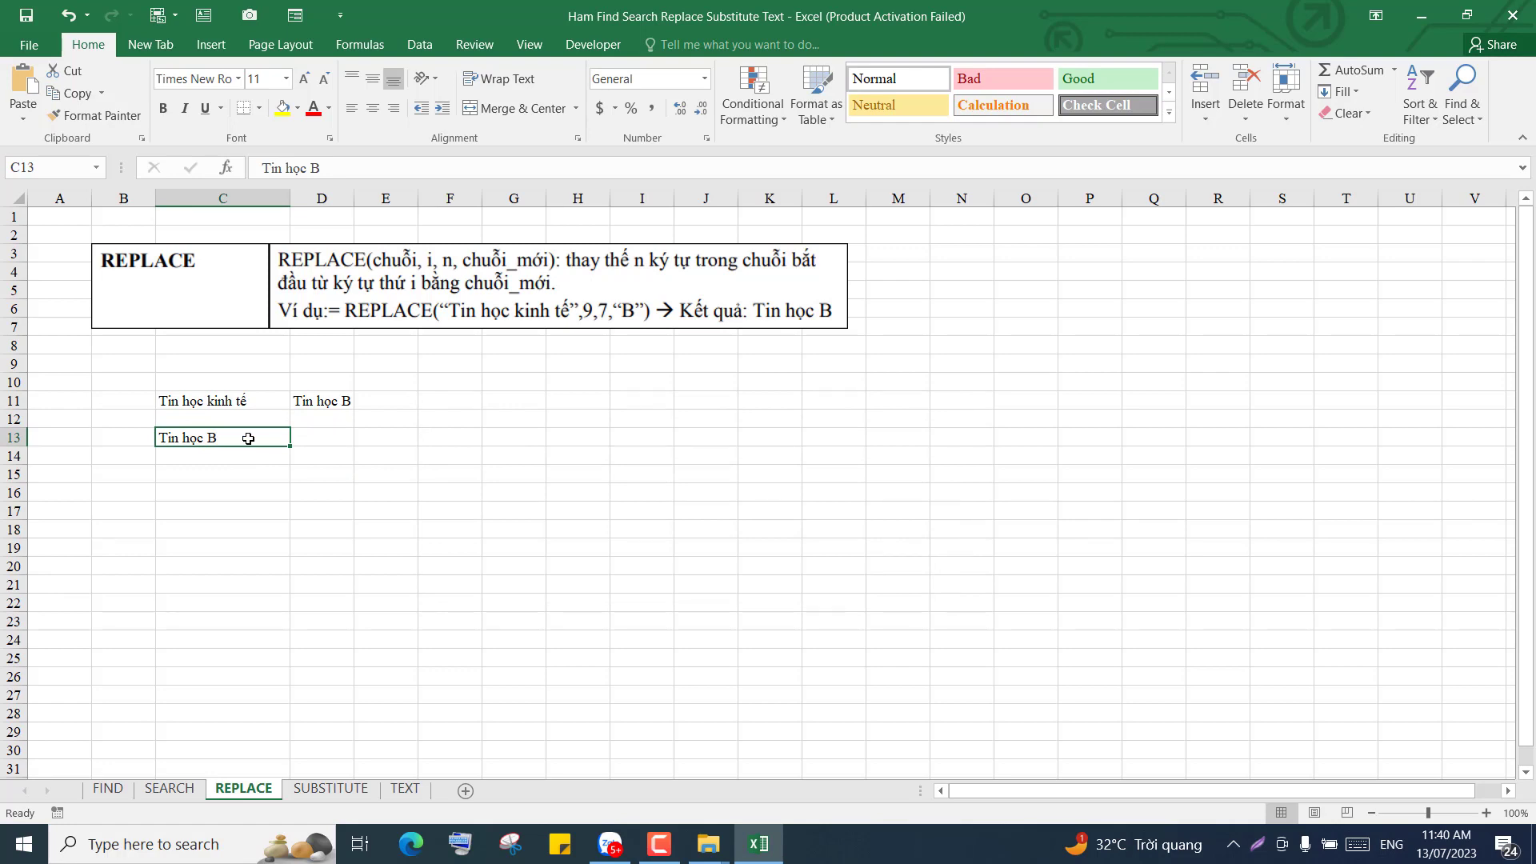
{"action": "left_click", "coordinate": [320, 404]}
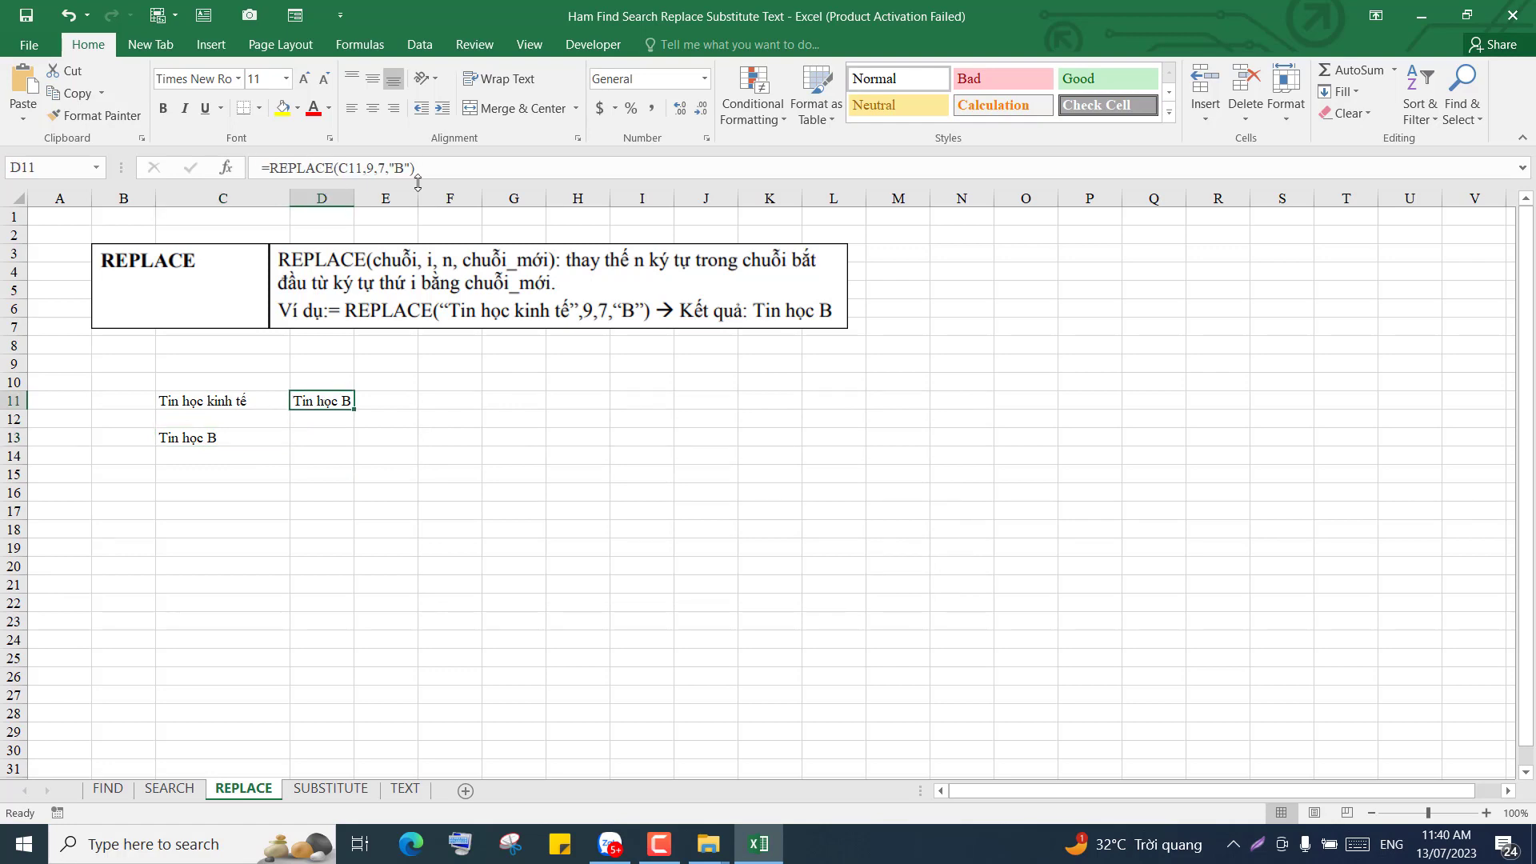
{"action": "left_click", "coordinate": [217, 439]}
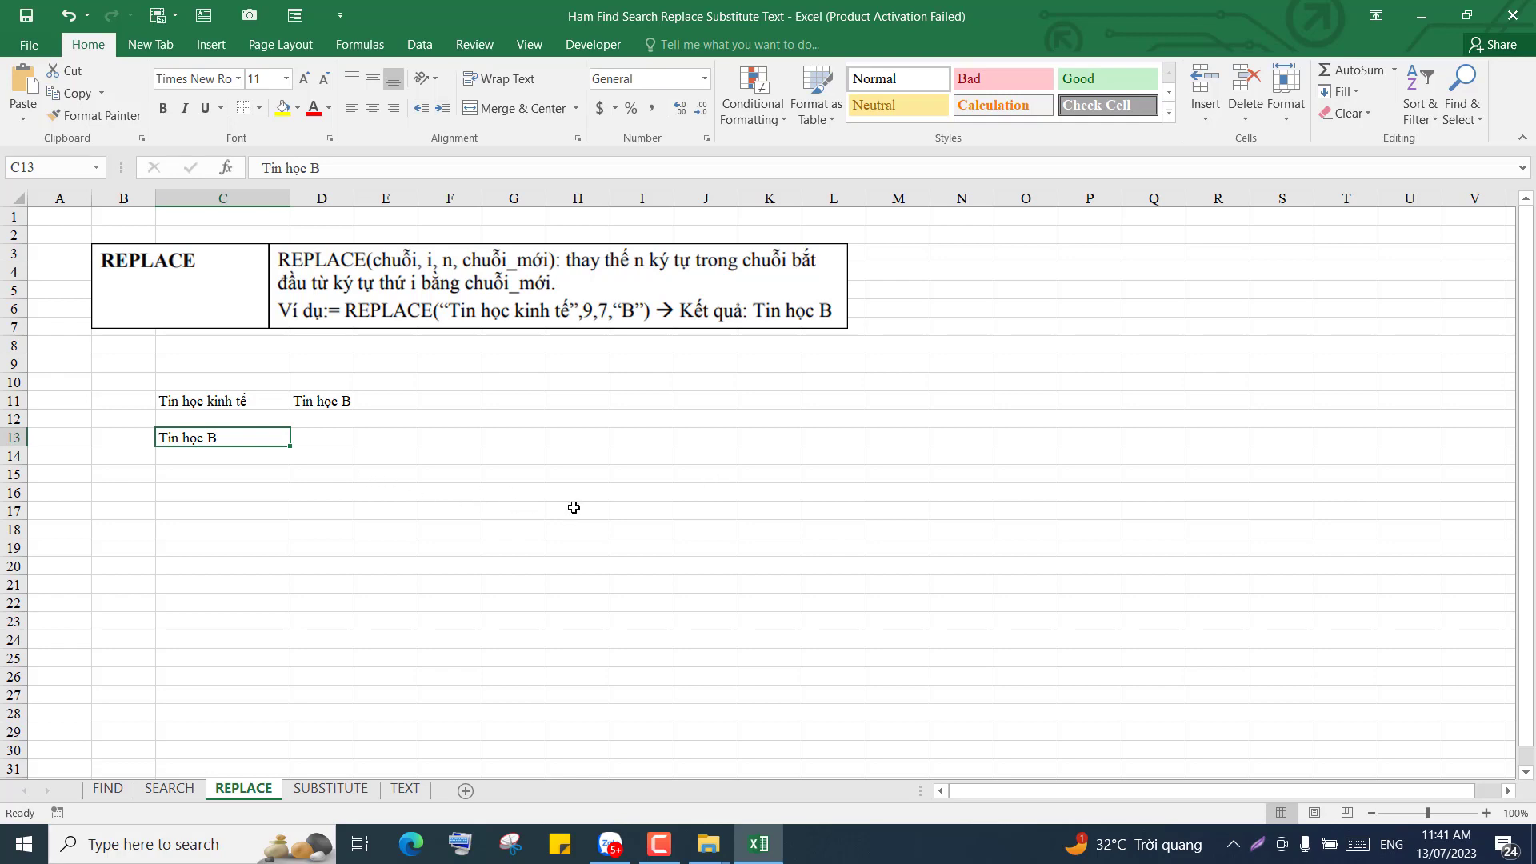
{"action": "left_click", "coordinate": [528, 503]}
{"action": "left_click", "coordinate": [240, 439]}
{"action": "left_click", "coordinate": [699, 524]}
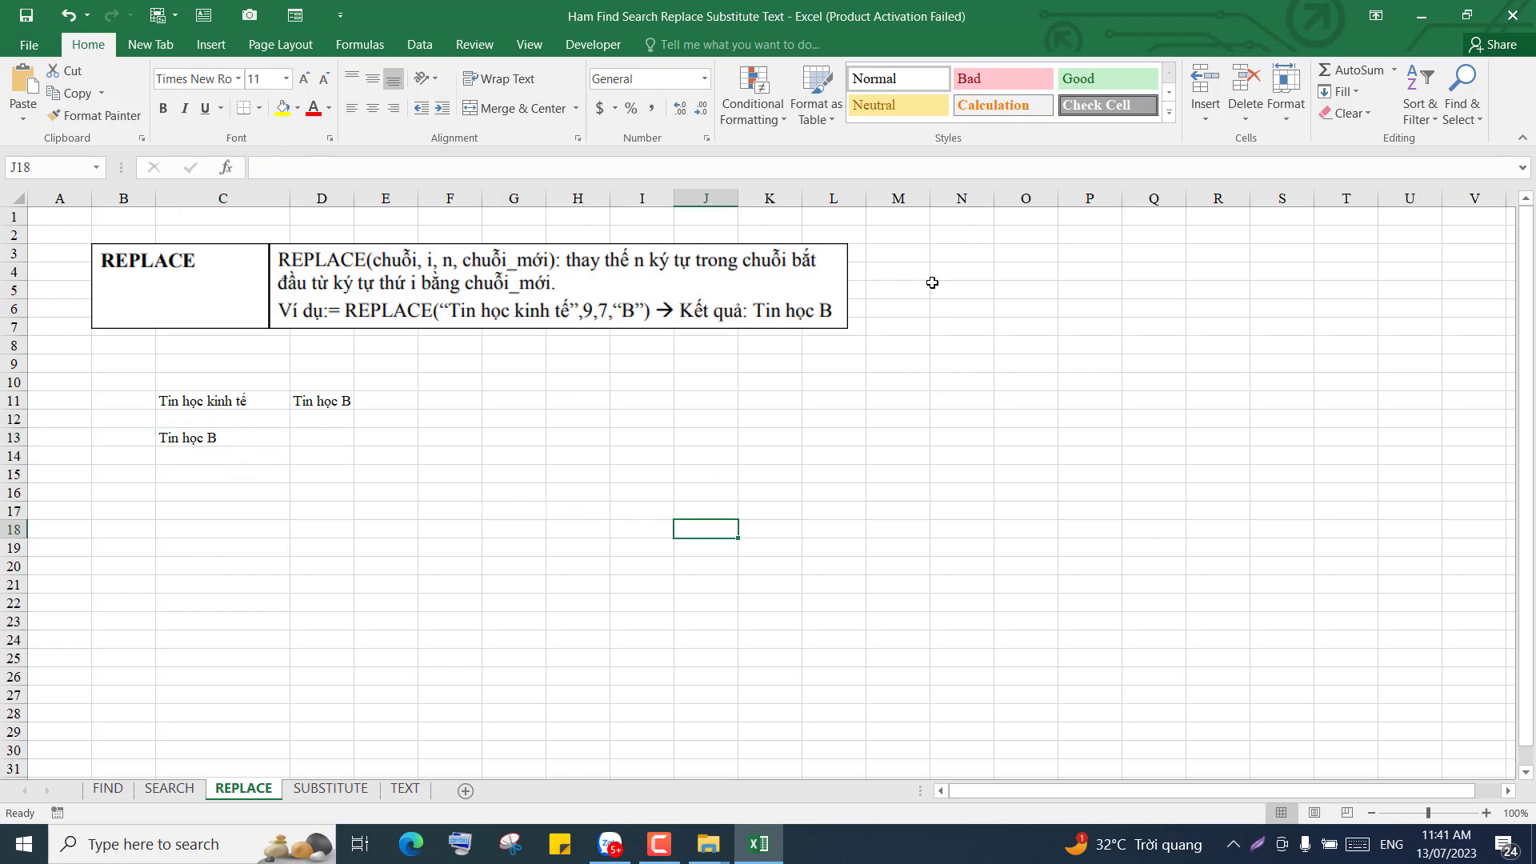
{"action": "left_click", "coordinate": [960, 198]}
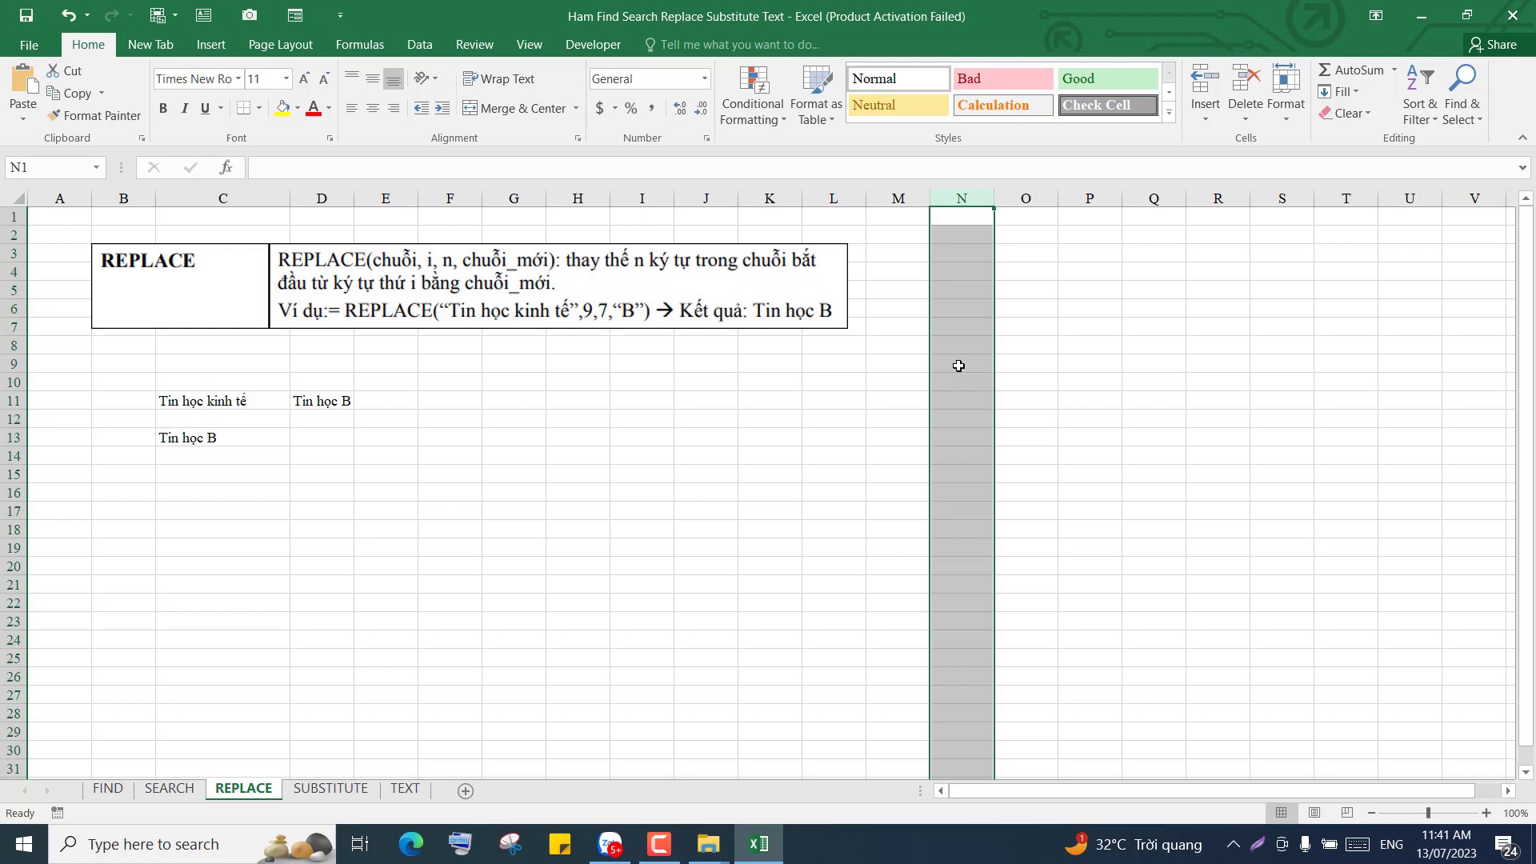
{"action": "left_click_drag", "start_coordinate": [578, 402], "coordinate": [1314, 608]}
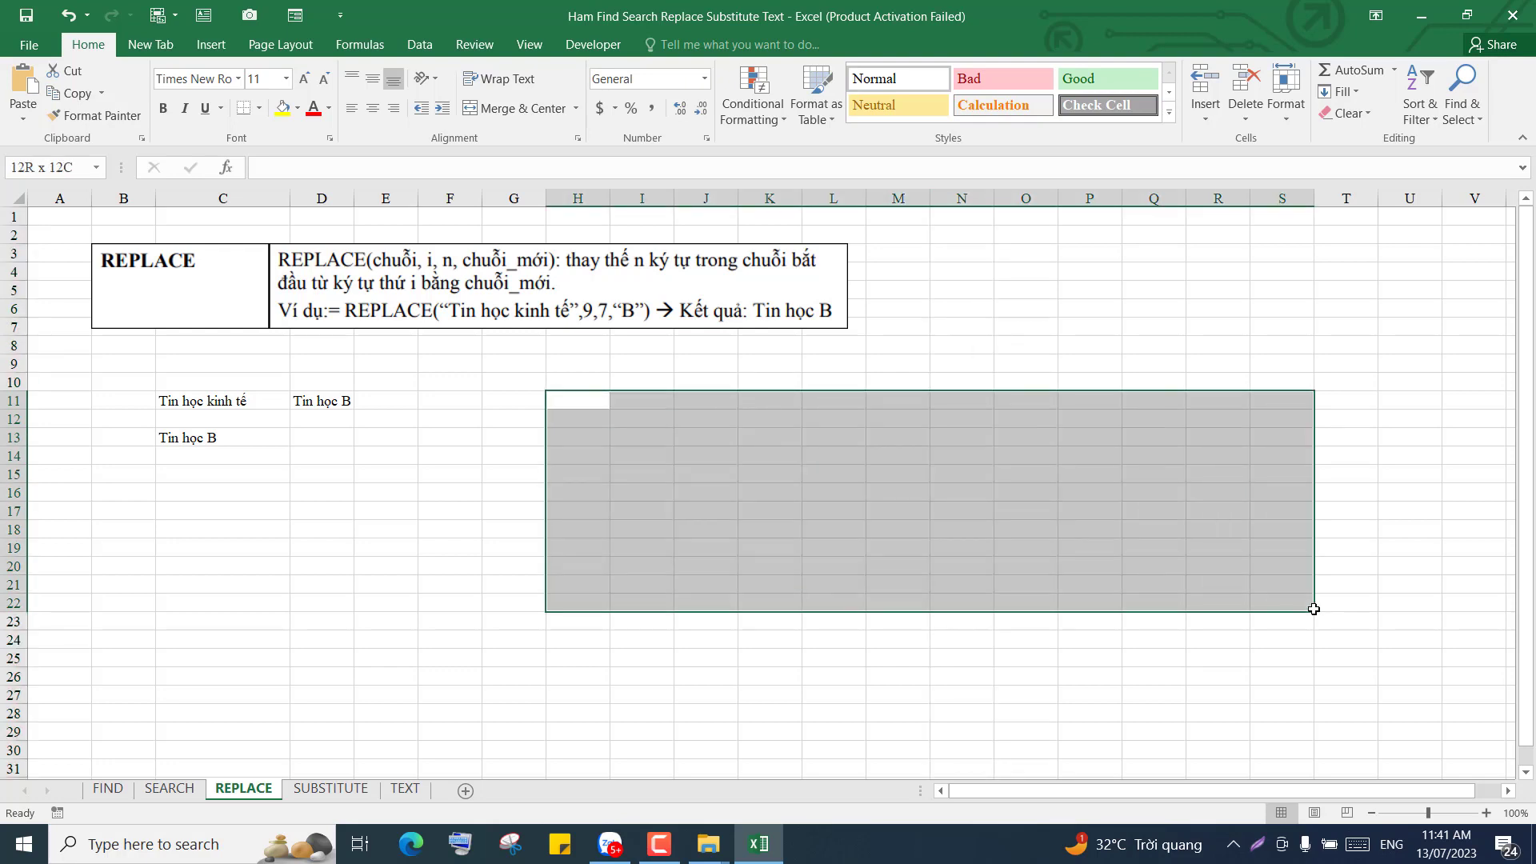
{"action": "left_click", "coordinate": [515, 529]}
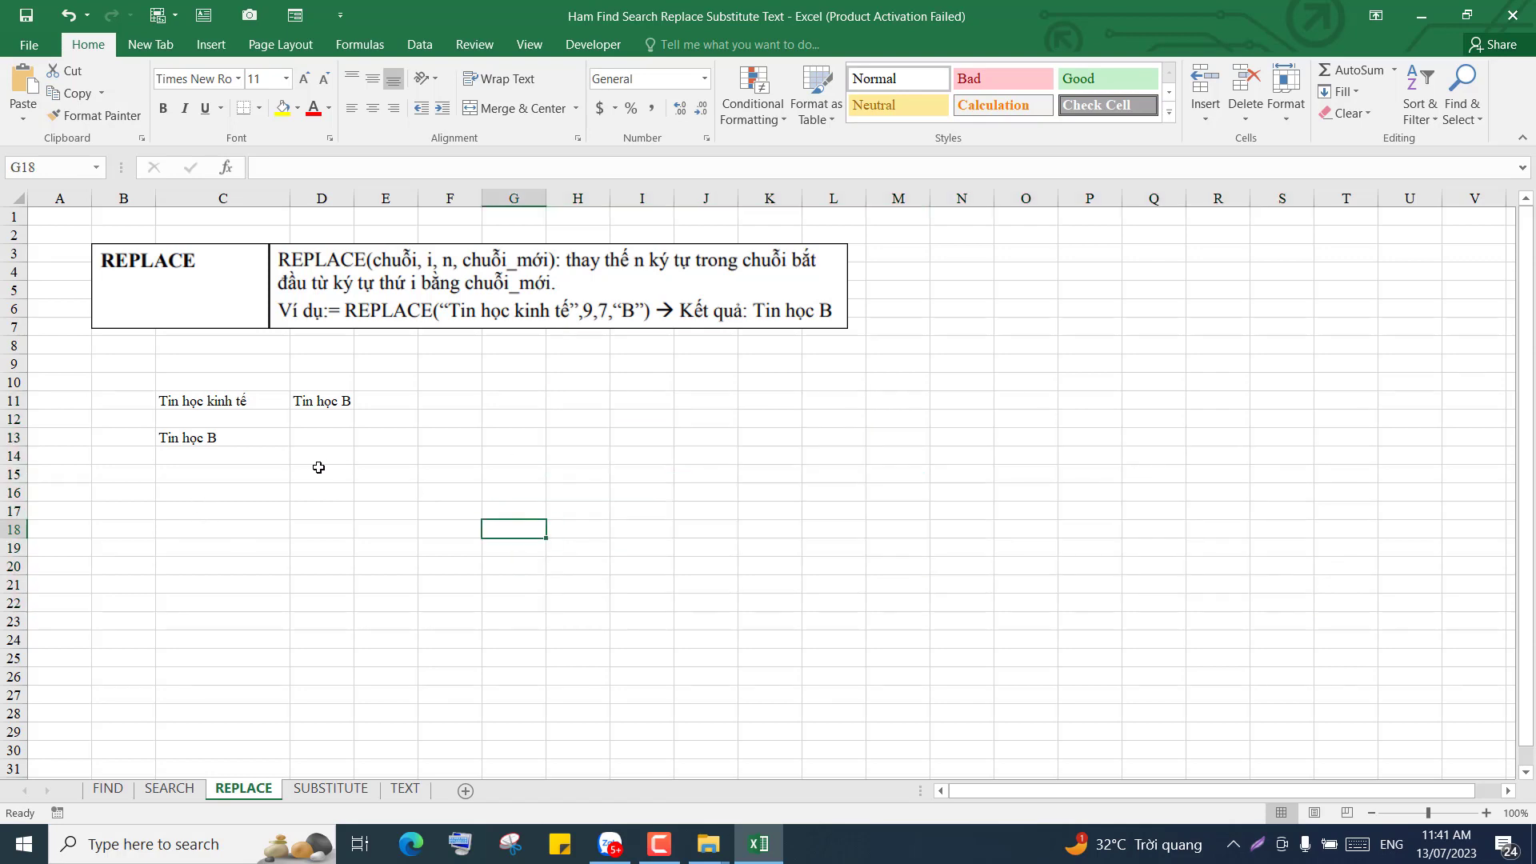
Step: With cell C13 selected, set Find and Replace to find "B" and replace it with "kinh tế"
{"action": "left_click", "coordinate": [263, 441]}
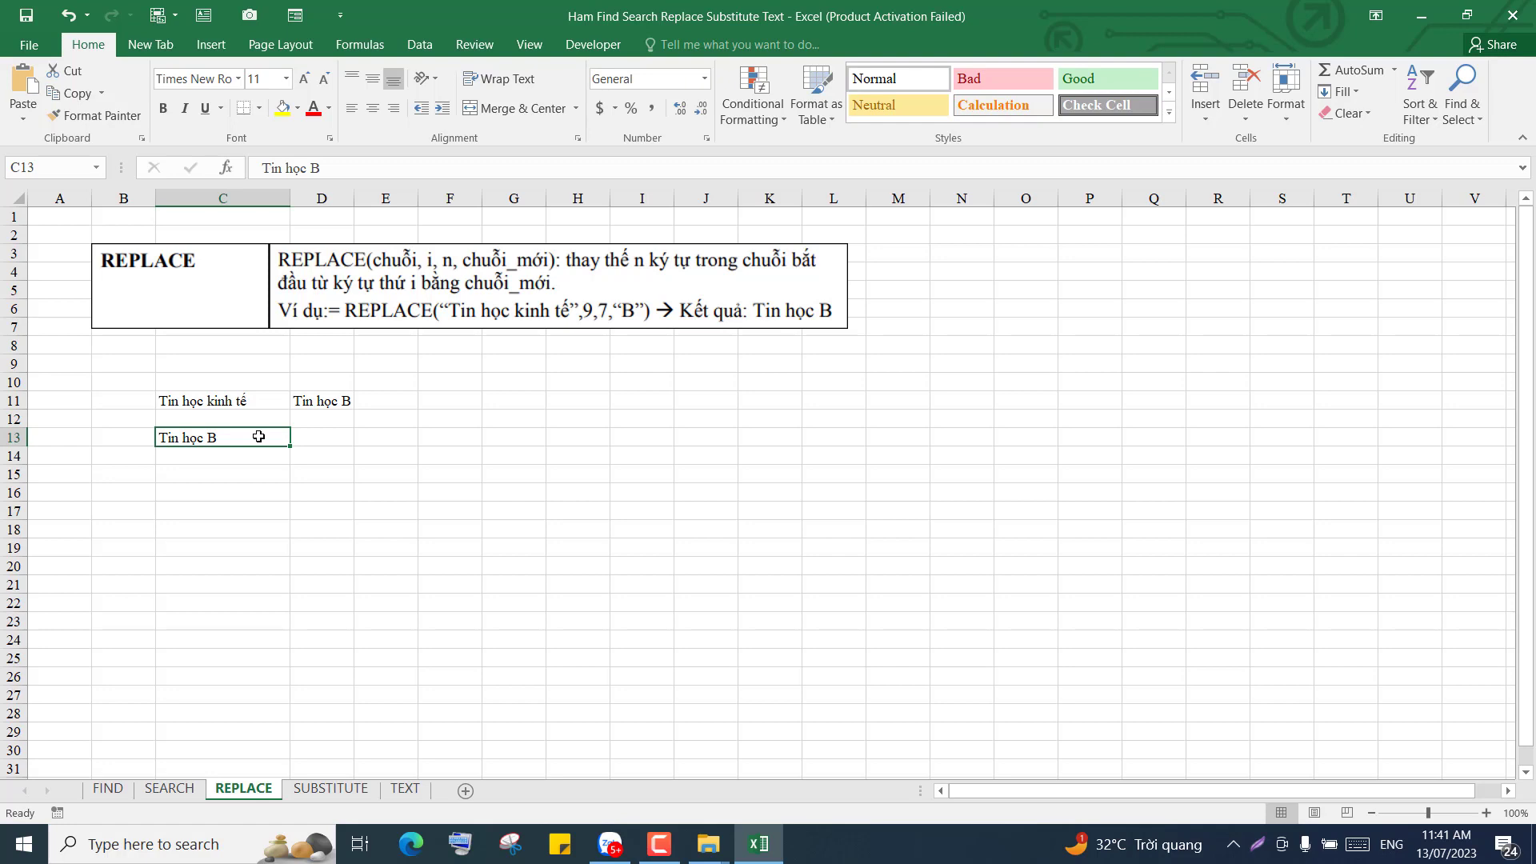
{"action": "key", "text": "ctrl+h"}
{"action": "left_click_drag", "start_coordinate": [631, 445], "coordinate": [653, 409]}
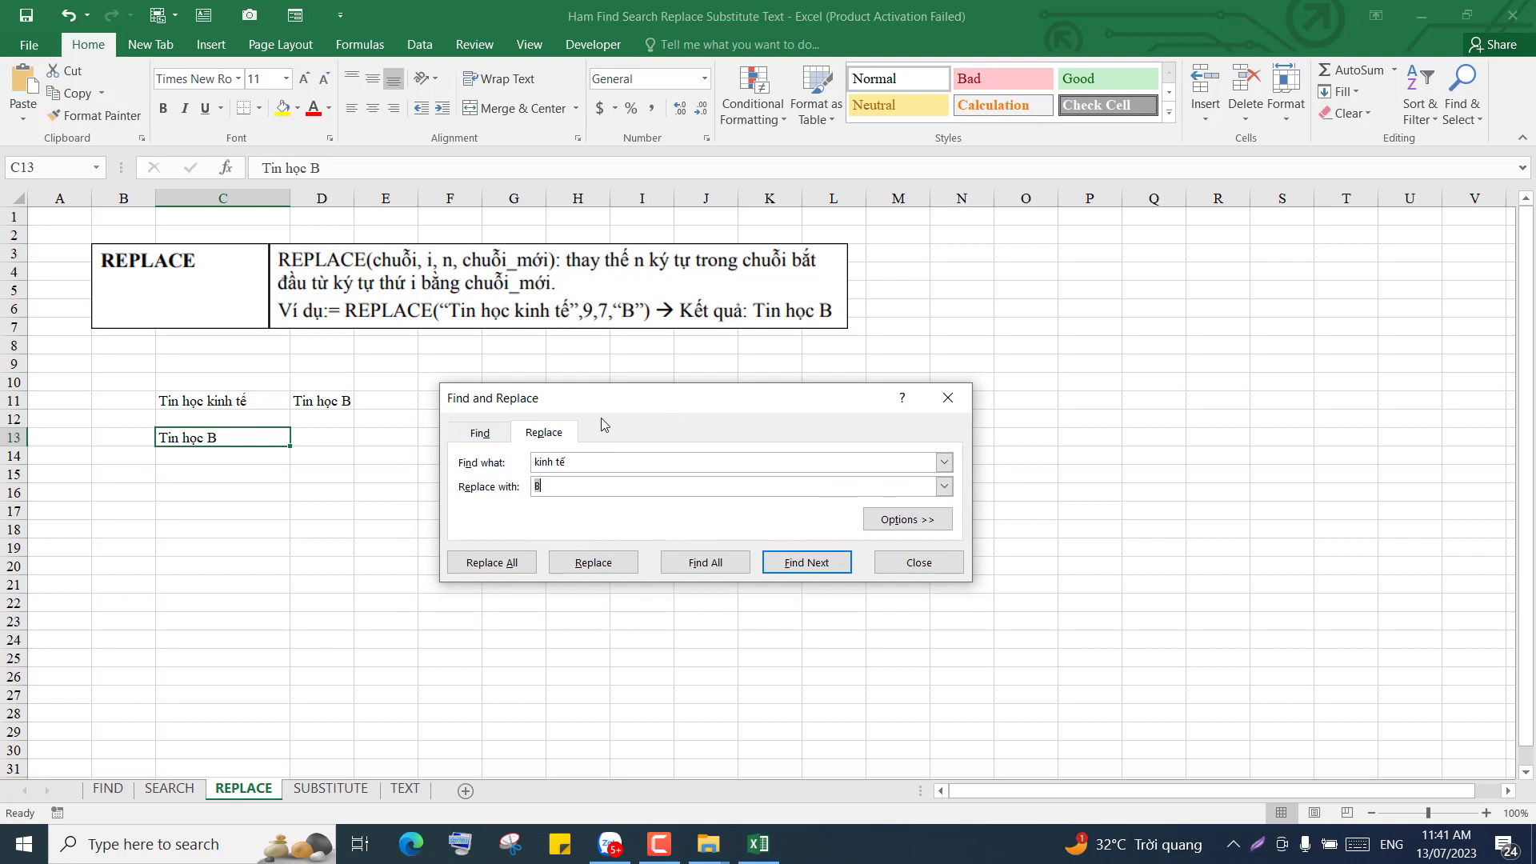
{"action": "left_click", "coordinate": [481, 434]}
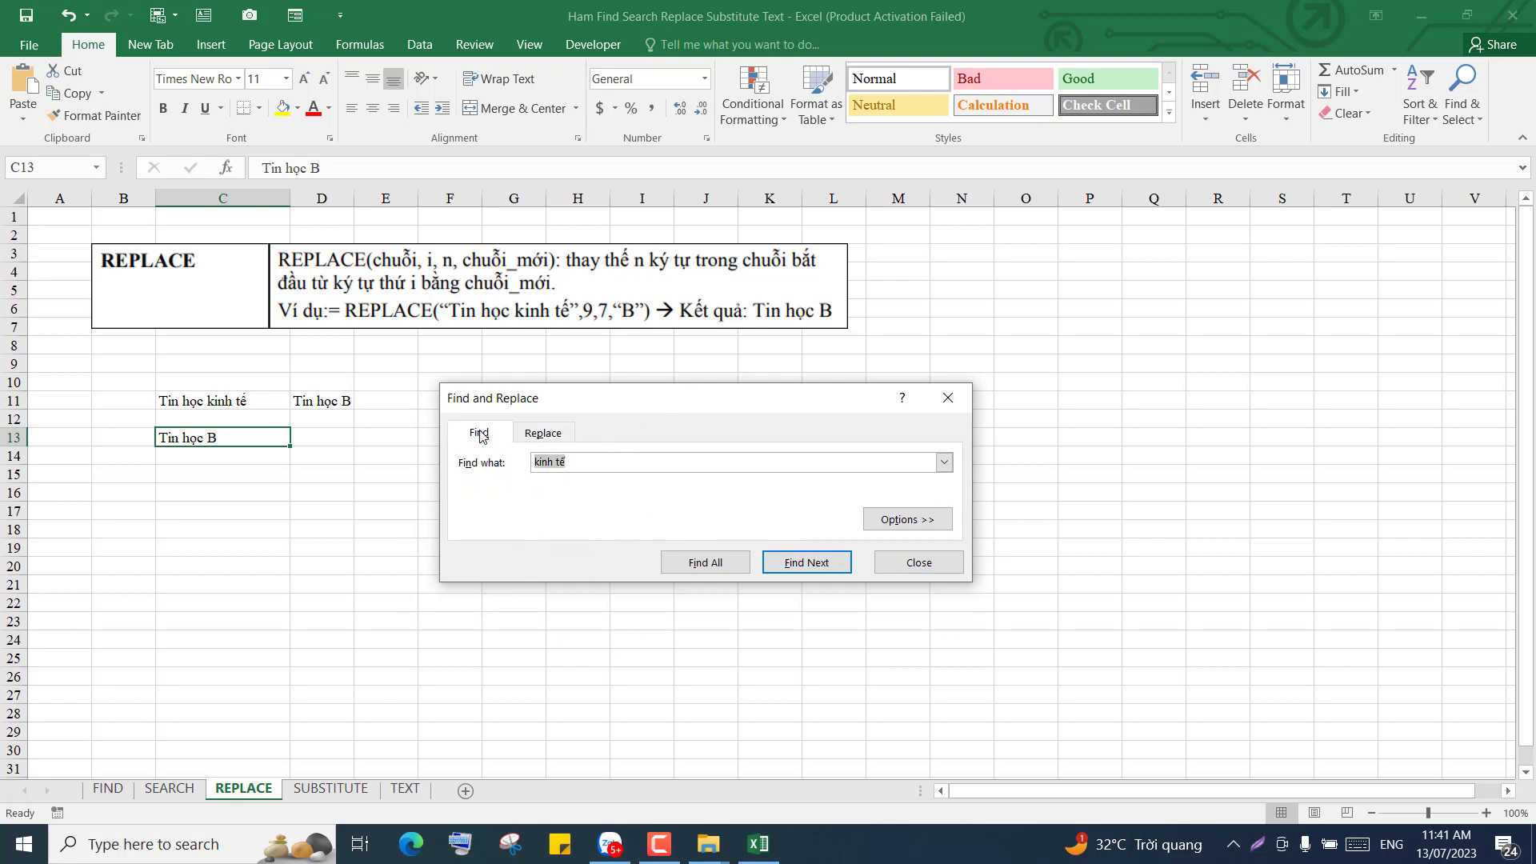
{"action": "left_click", "coordinate": [582, 467]}
{"action": "left_click", "coordinate": [544, 435]}
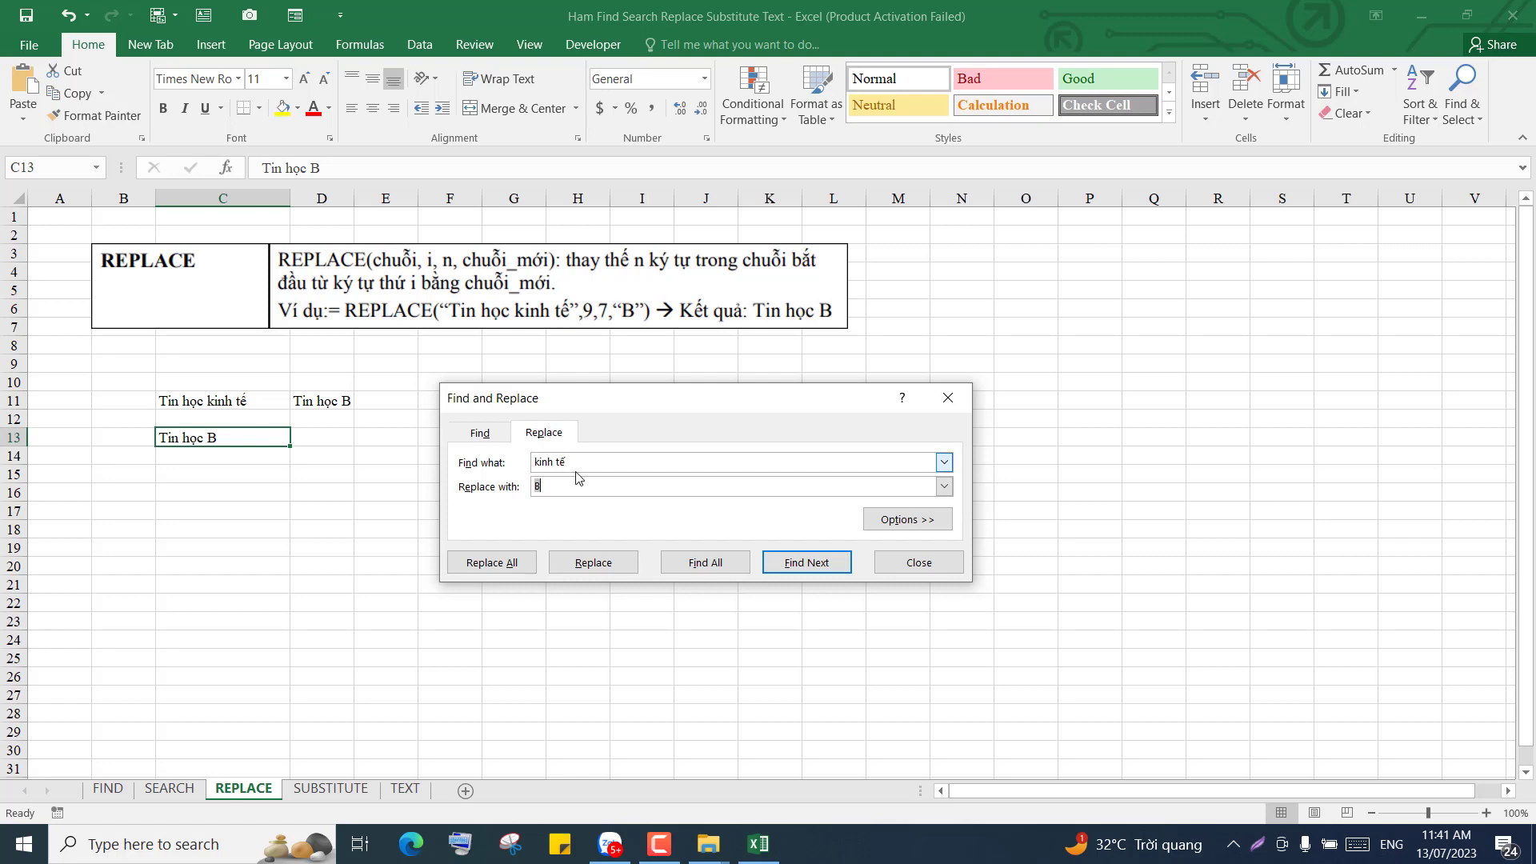
{"action": "left_click_drag", "start_coordinate": [582, 463], "coordinate": [529, 462]}
{"action": "type", "text": "B"}
{"action": "left_click_drag", "start_coordinate": [541, 487], "coordinate": [529, 491]}
{"action": "type", "text": "kinh tế"}
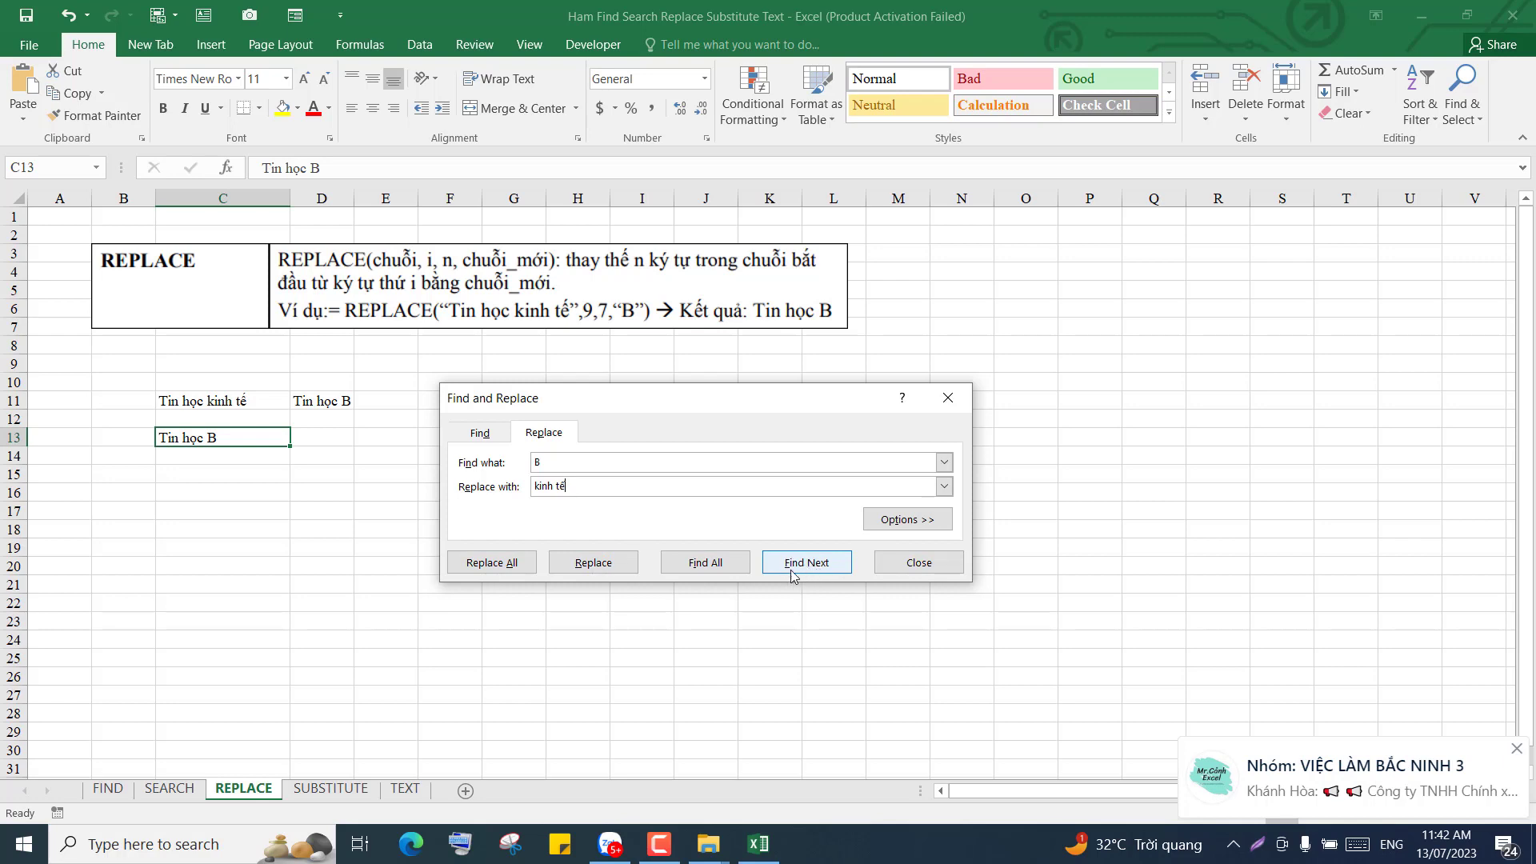
Step: Replace "B" with "kinh tế" in cell C13 only, close Find and Replace, and undo the replacement
{"action": "double_click", "coordinate": [541, 462]}
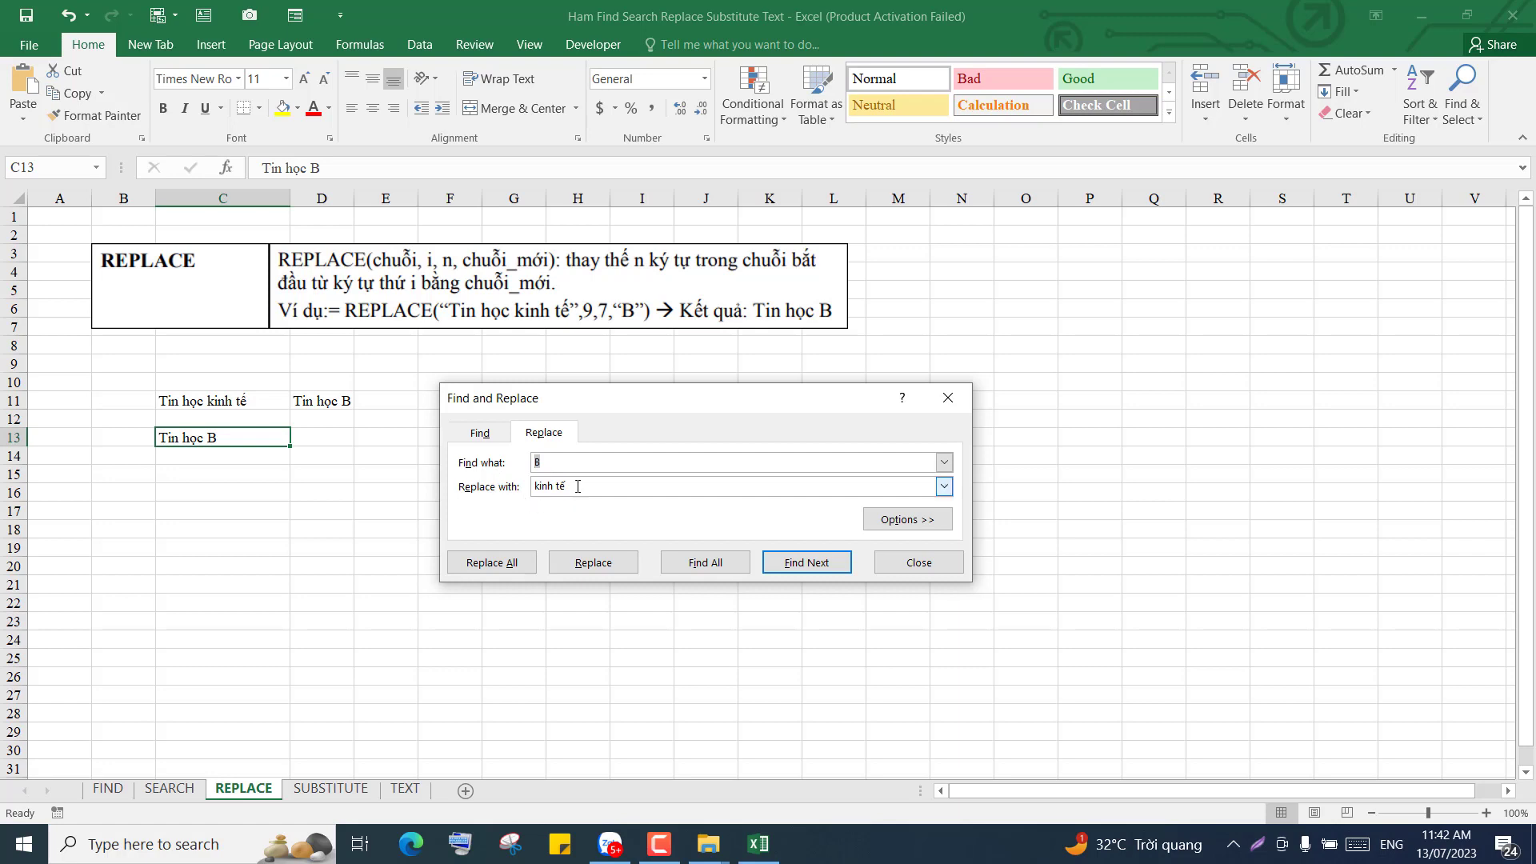
{"action": "left_click_drag", "start_coordinate": [549, 464], "coordinate": [532, 462]}
{"action": "left_click", "coordinate": [576, 486]}
{"action": "left_click", "coordinate": [592, 563]}
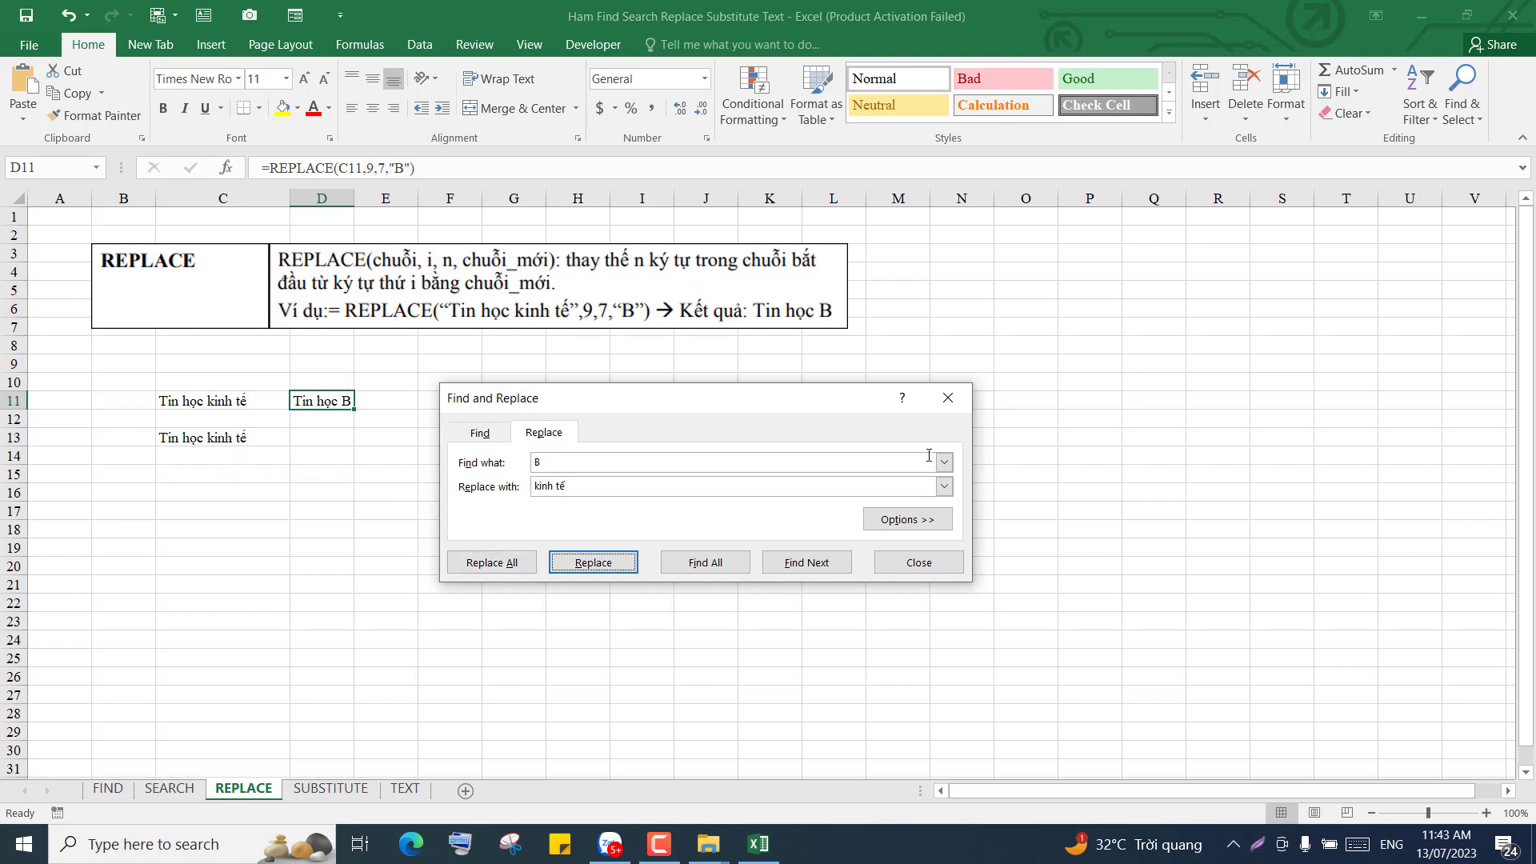
{"action": "left_click", "coordinate": [948, 397]}
{"action": "left_click", "coordinate": [68, 15]}
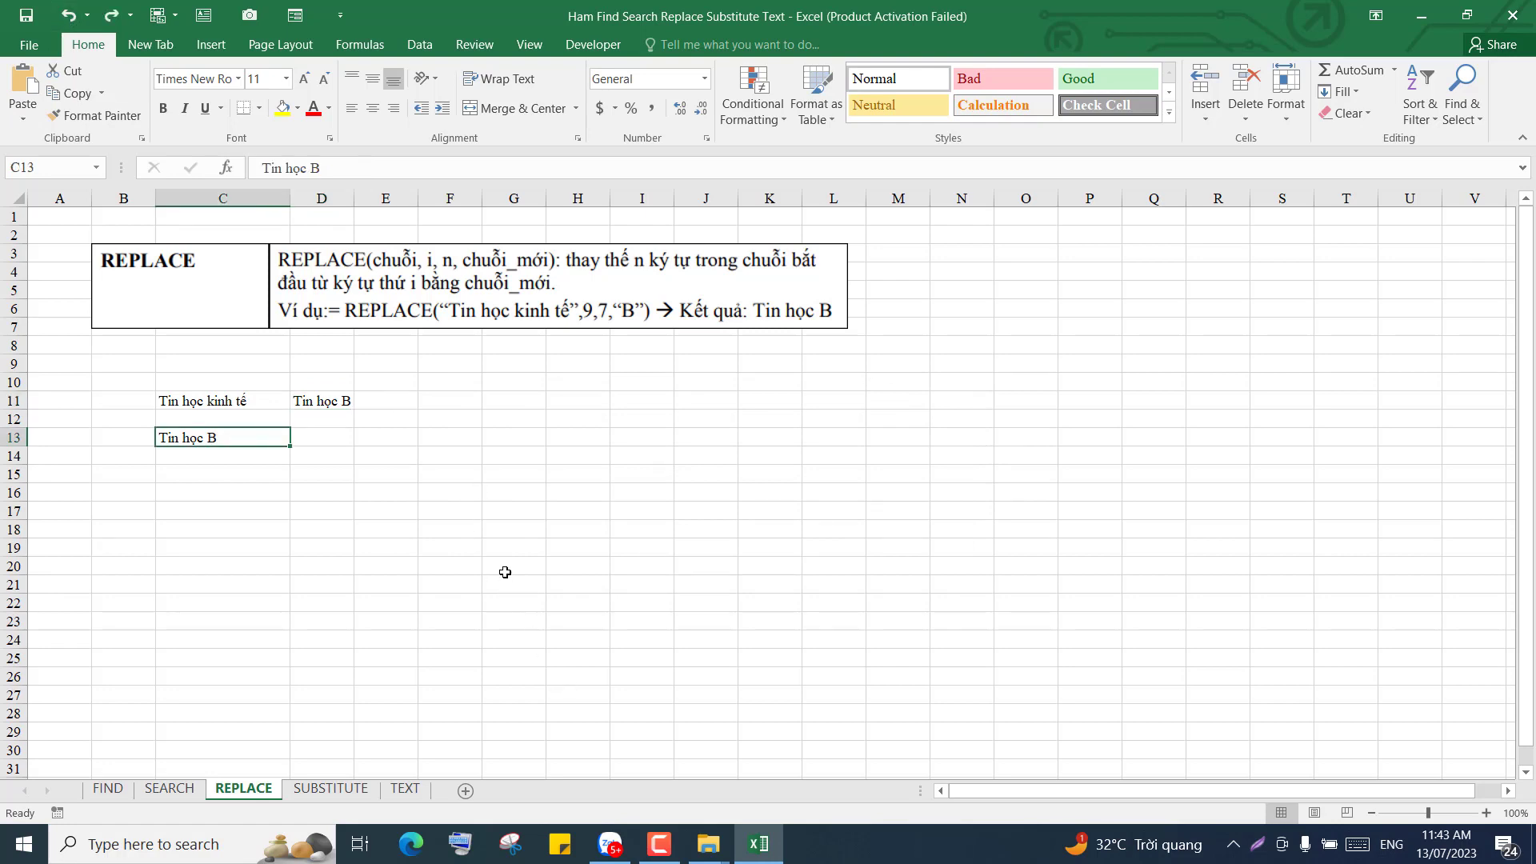
Step: Replace every "B" with "kinh tế" on the REPLACE sheet using Find and Replace, and close the dialog
{"action": "key", "text": "ctrl+h"}
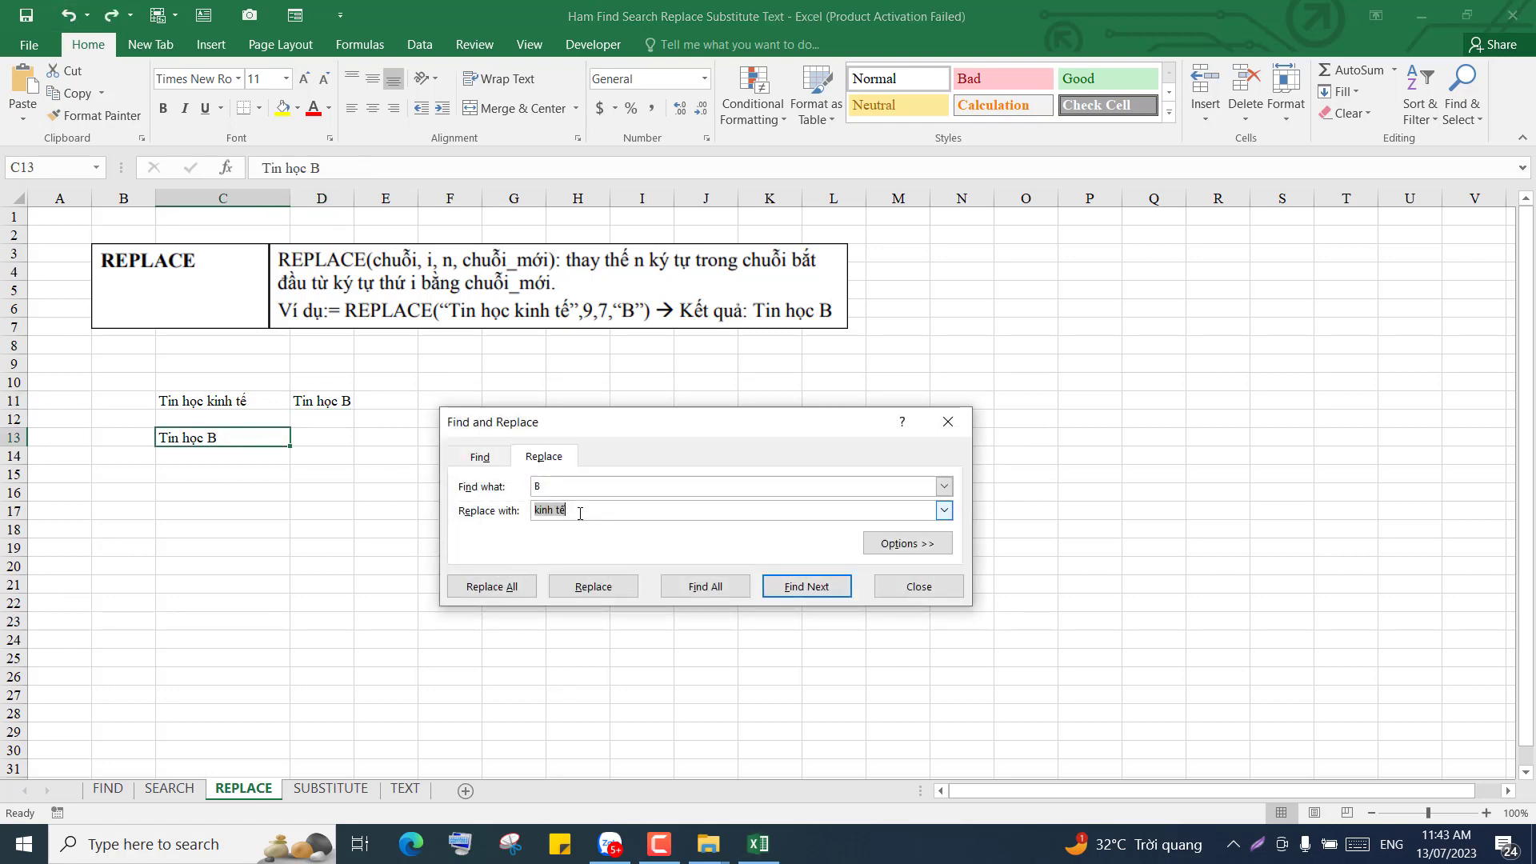
{"action": "left_click", "coordinate": [579, 512]}
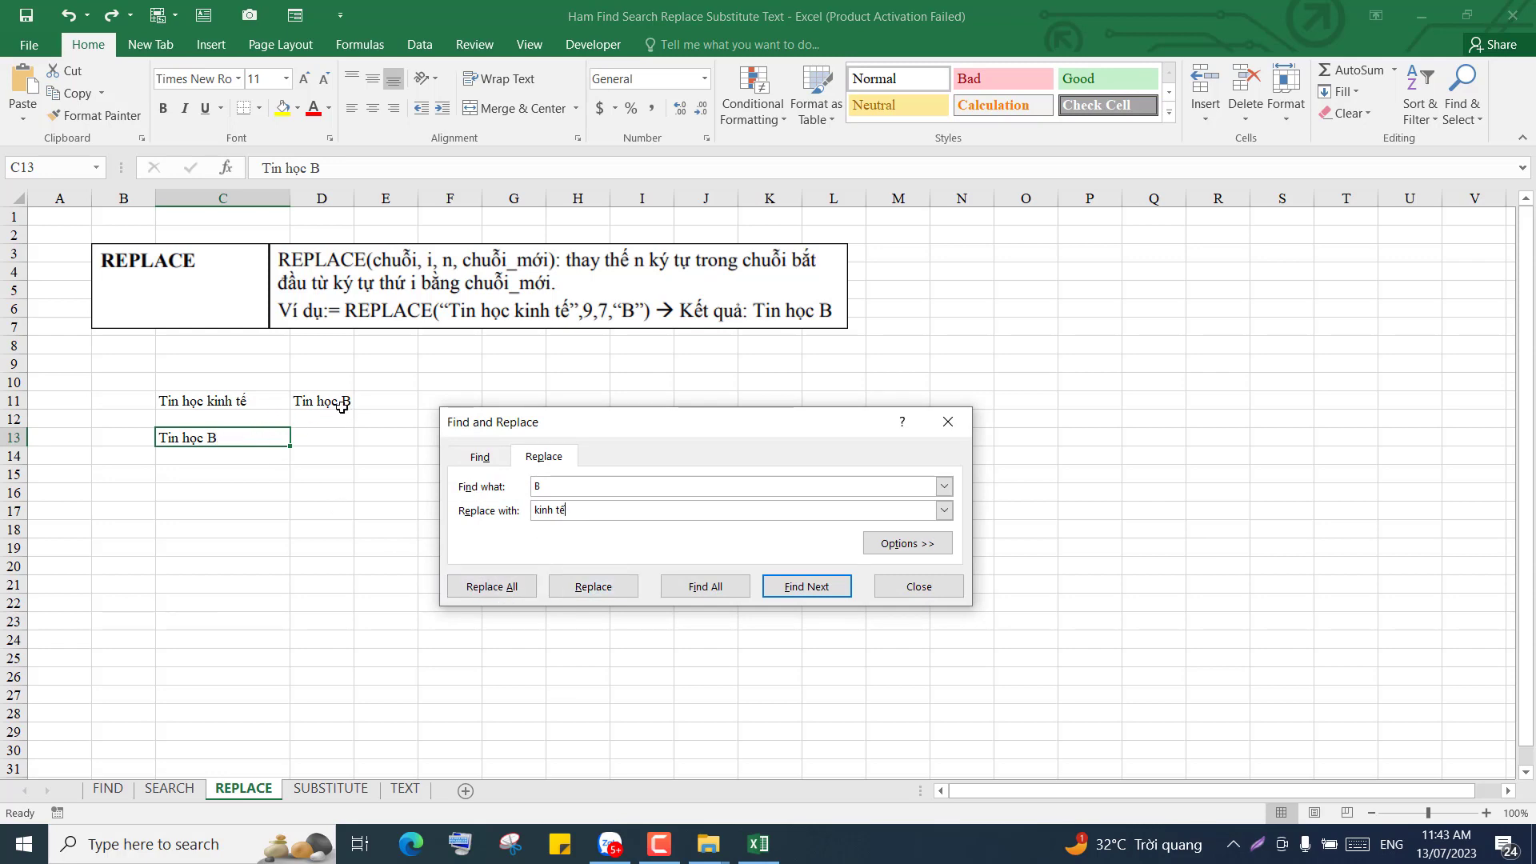
{"action": "left_click", "coordinate": [504, 592]}
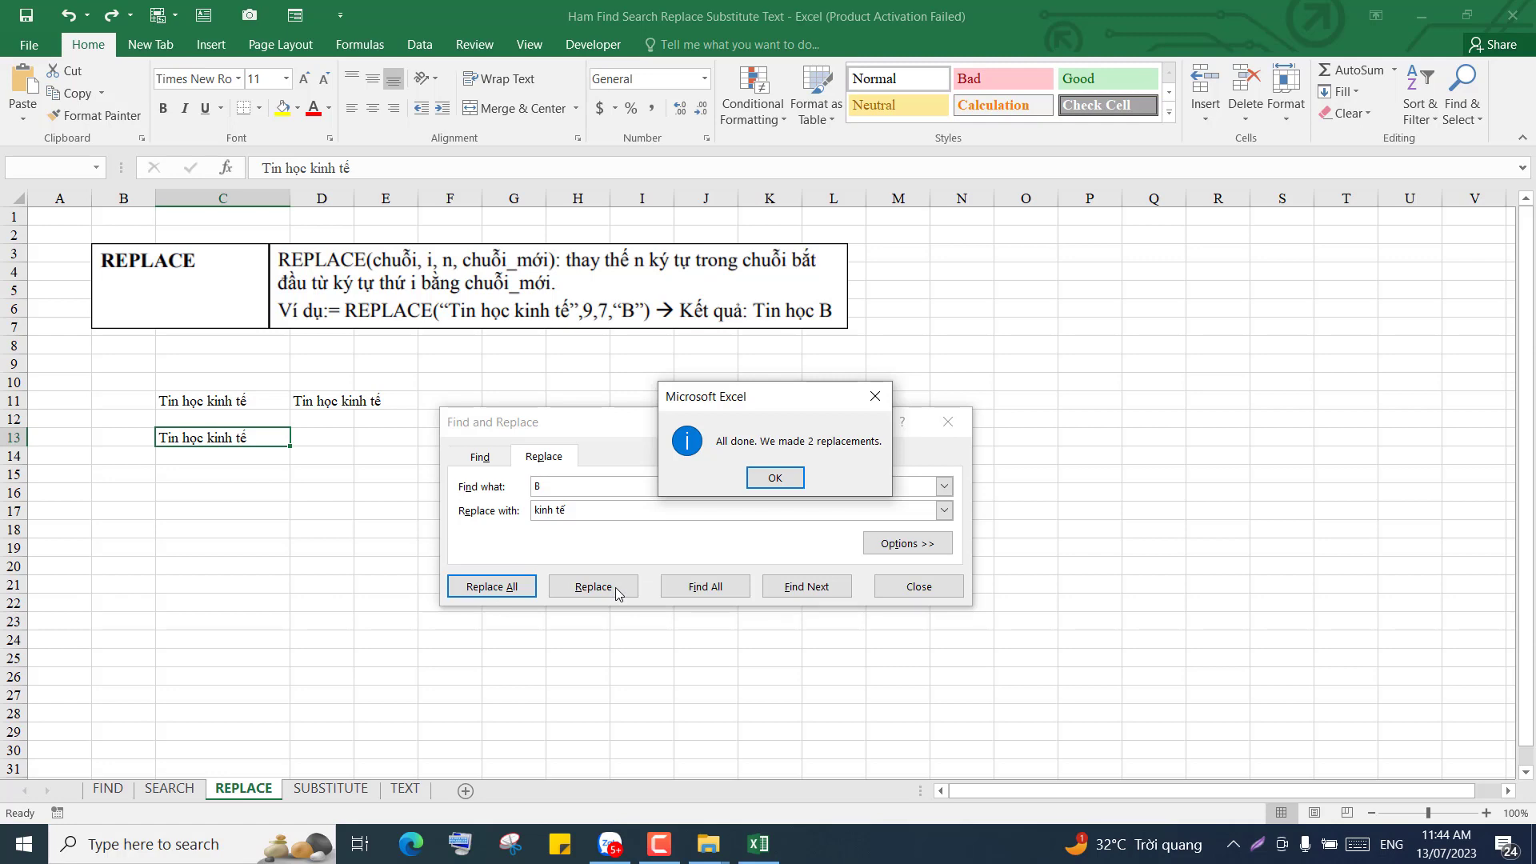
{"action": "left_click", "coordinate": [875, 404]}
{"action": "left_click", "coordinate": [947, 422]}
{"action": "left_click", "coordinate": [411, 511]}
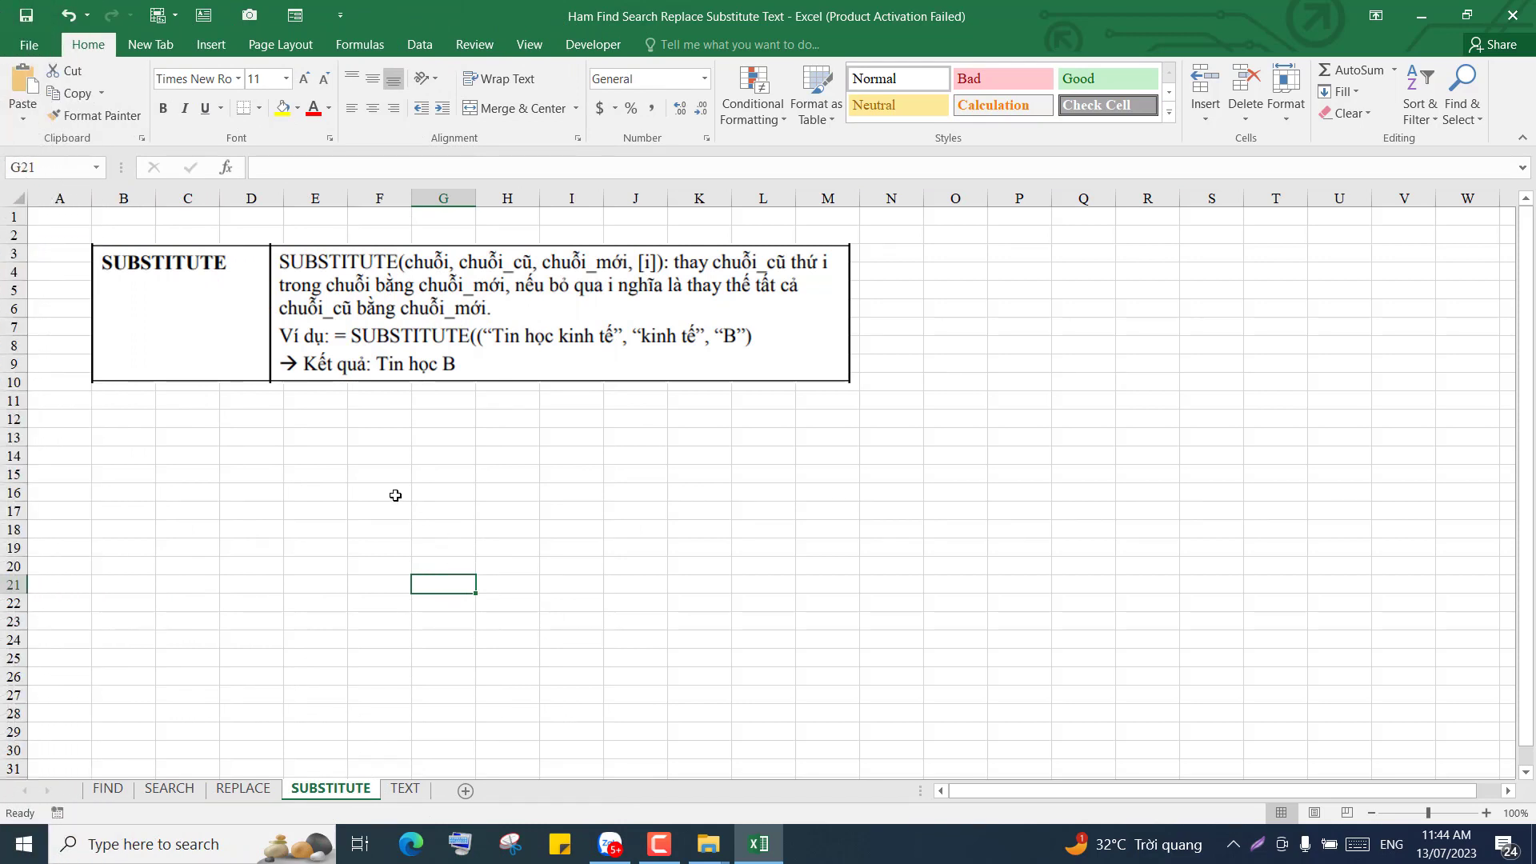
Step: Copy "Tin học kinh tế" from C11 on the REPLACE sheet to C13 on the SUBSTITUTE sheet
{"action": "left_click", "coordinate": [341, 457]}
{"action": "left_click", "coordinate": [256, 453]}
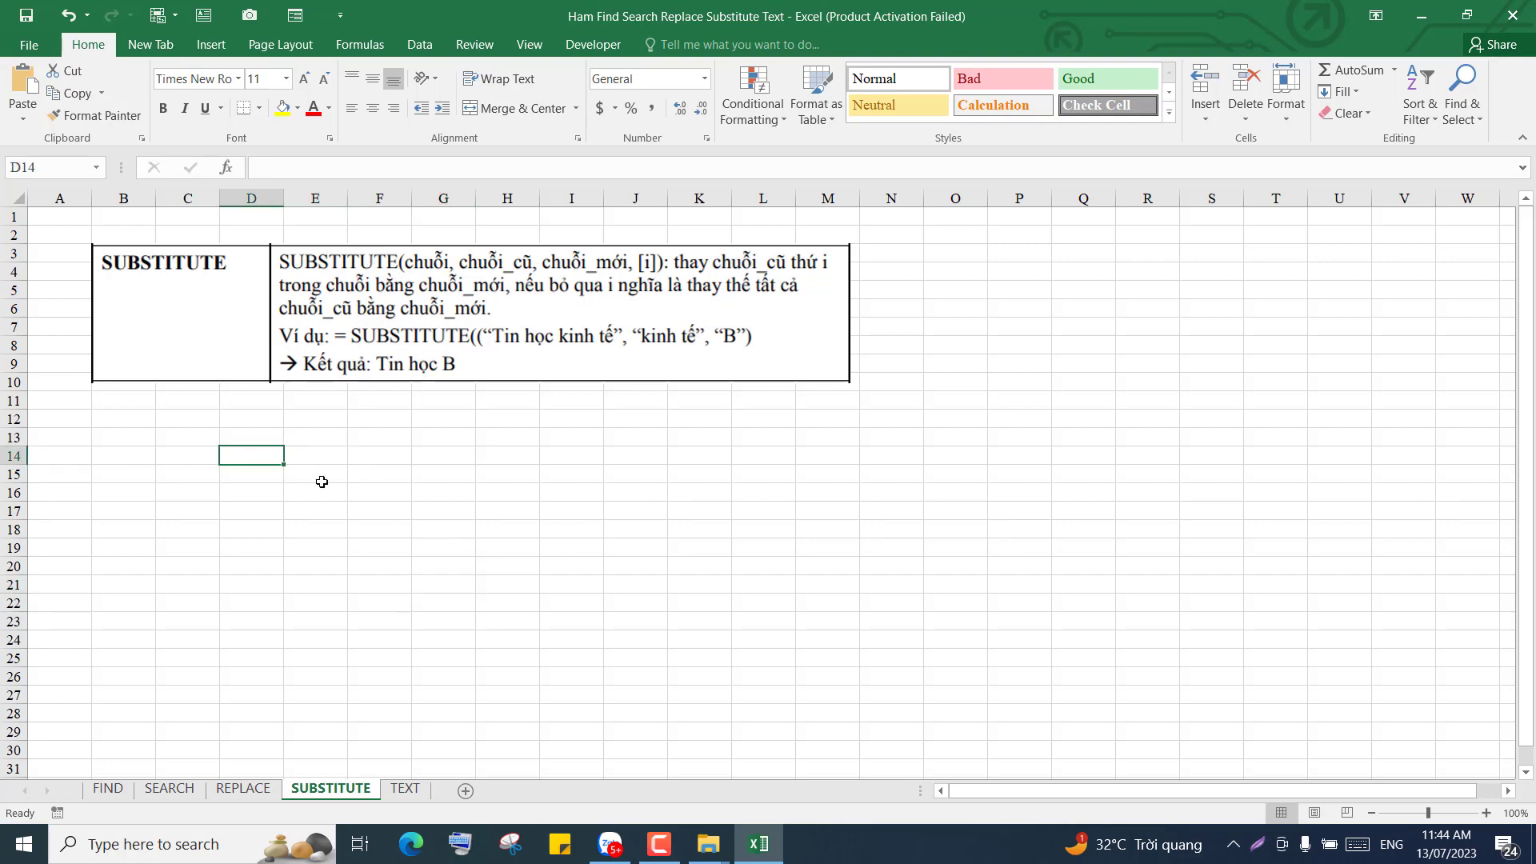
{"action": "left_click", "coordinate": [243, 787]}
{"action": "left_click", "coordinate": [216, 403]}
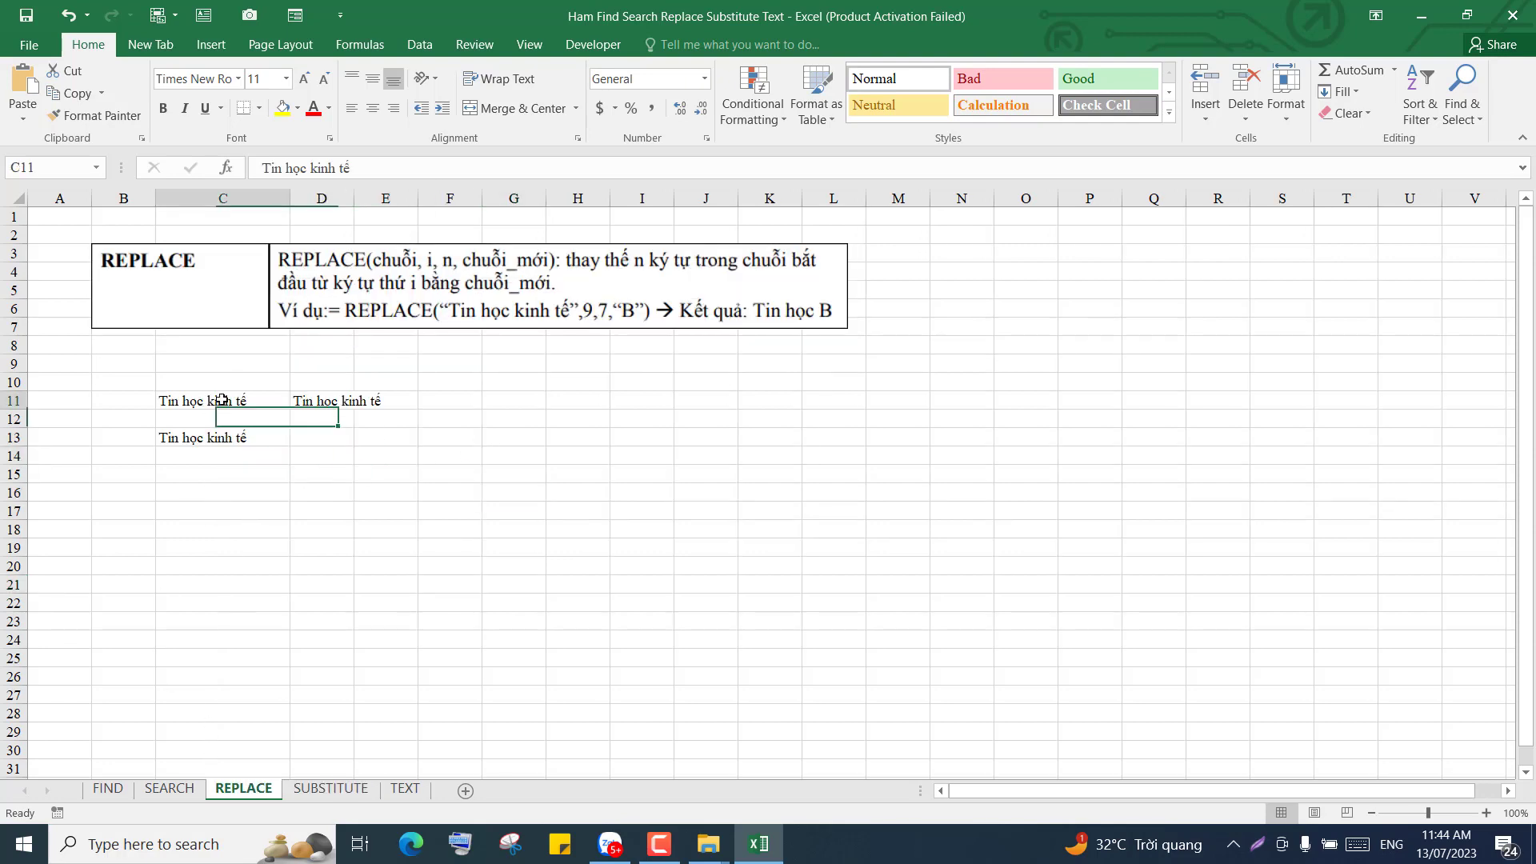
{"action": "right_click", "coordinate": [221, 400]}
{"action": "left_click", "coordinate": [265, 435]}
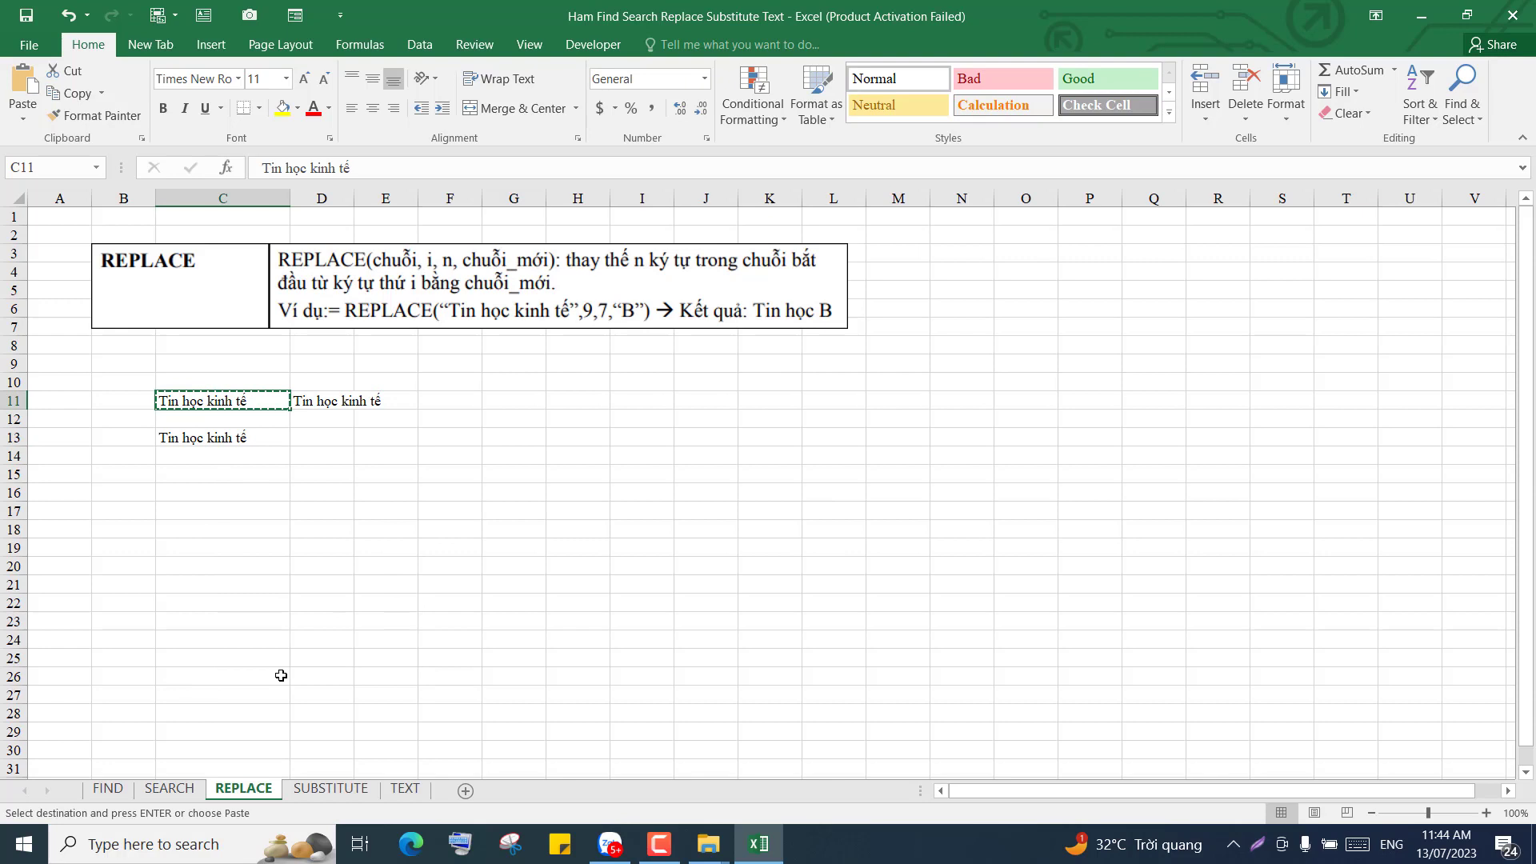
{"action": "left_click", "coordinate": [330, 788]}
{"action": "left_click", "coordinate": [198, 436]}
{"action": "right_click", "coordinate": [198, 435]}
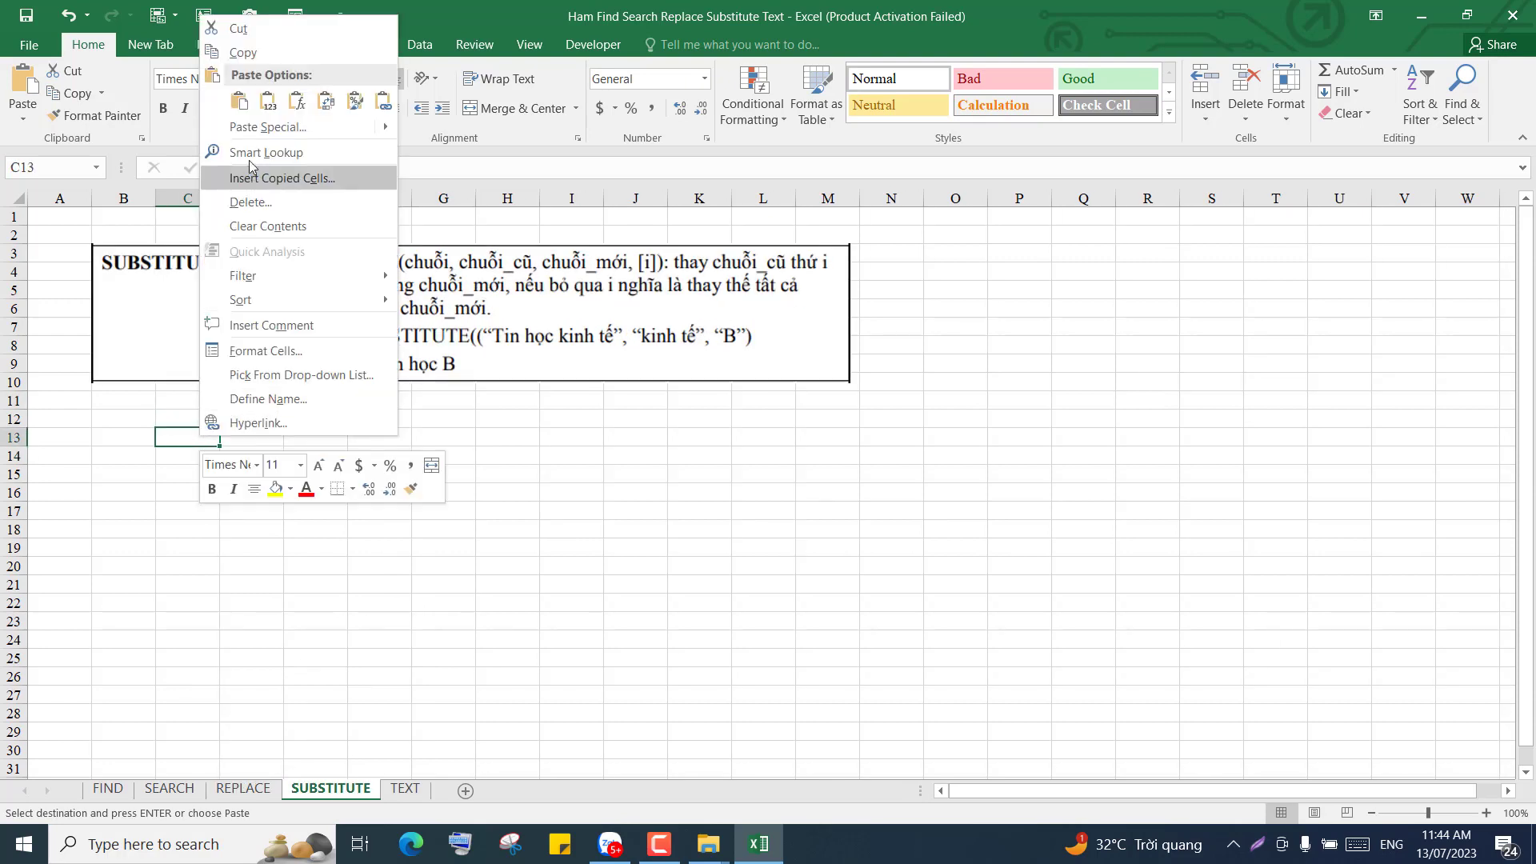
{"action": "left_click", "coordinate": [243, 102]}
Step: Widen columns C and D on the SUBSTITUTE sheet to make room for the text and a formula
{"action": "left_click", "coordinate": [404, 583]}
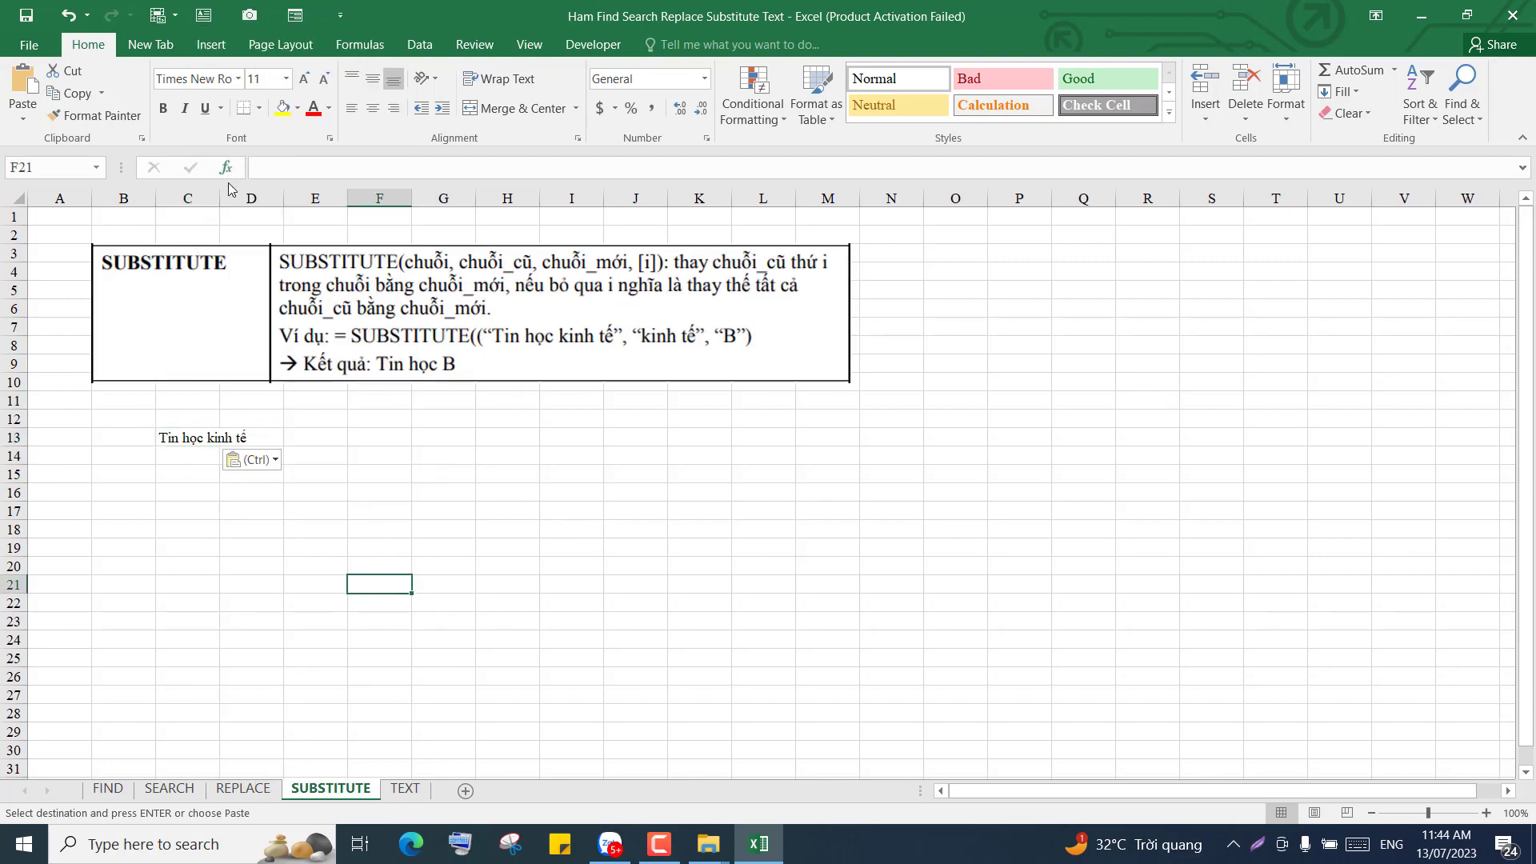
{"action": "left_click_drag", "start_coordinate": [219, 195], "coordinate": [420, 204]}
{"action": "left_click", "coordinate": [347, 432]}
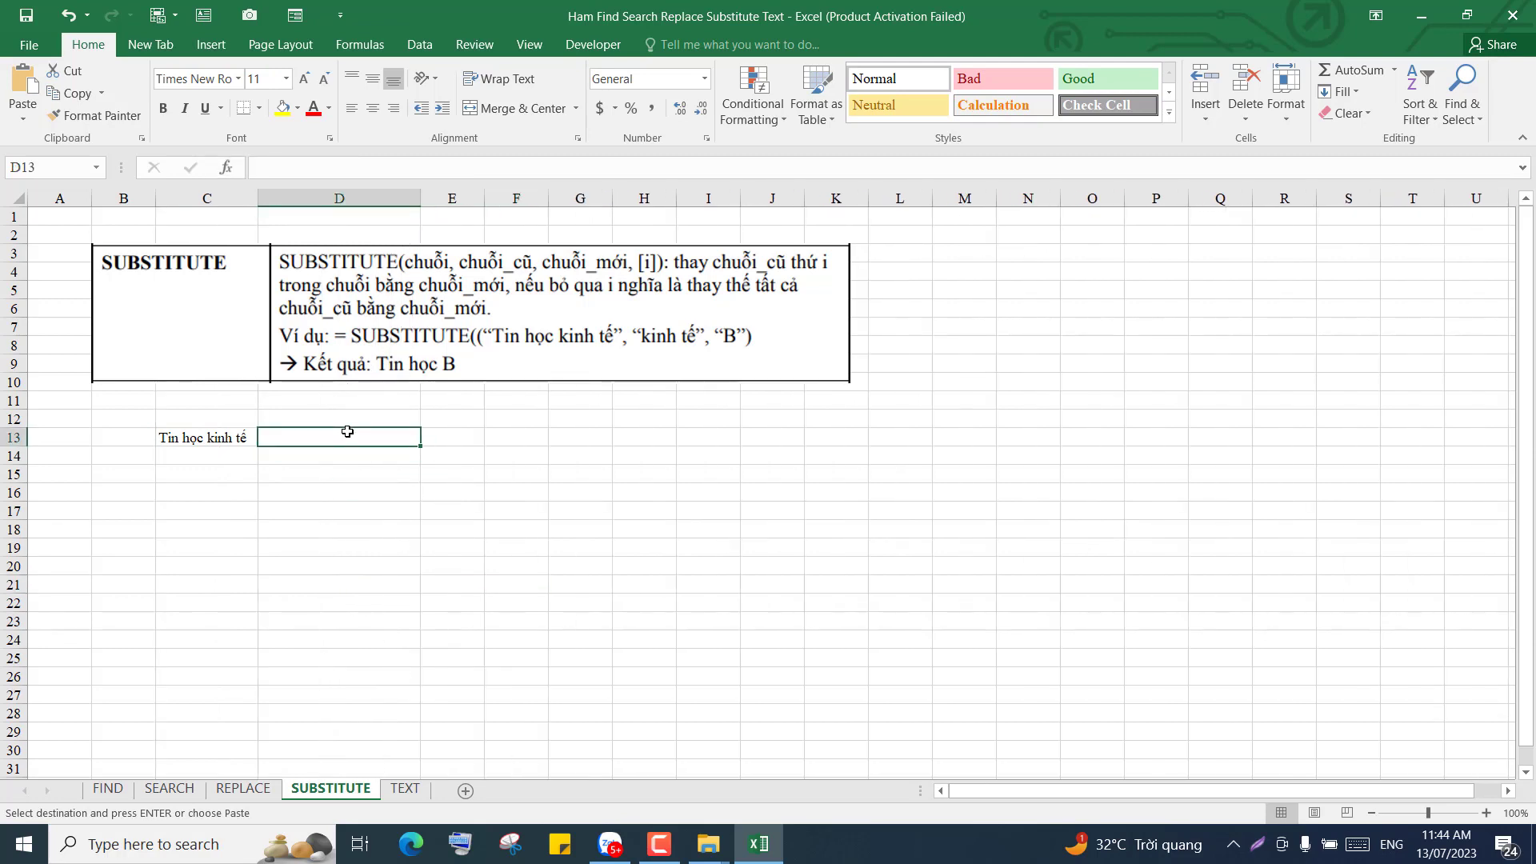
{"action": "left_click", "coordinate": [349, 481]}
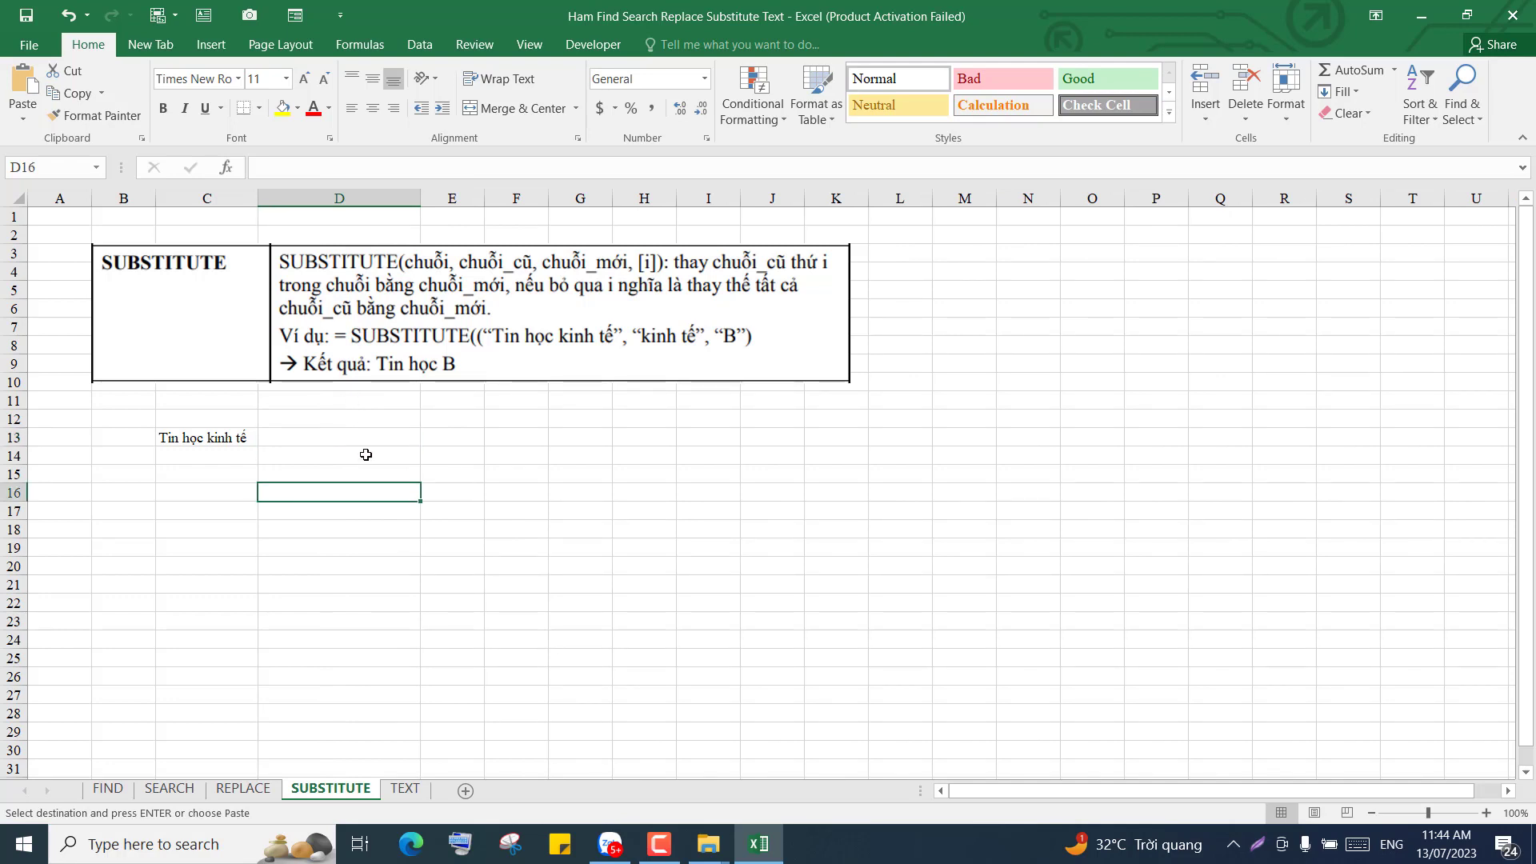
Step: Start a SUBSTITUTE formula in D13 and open its function arguments clear of the formula cell
{"action": "left_click", "coordinate": [379, 439]}
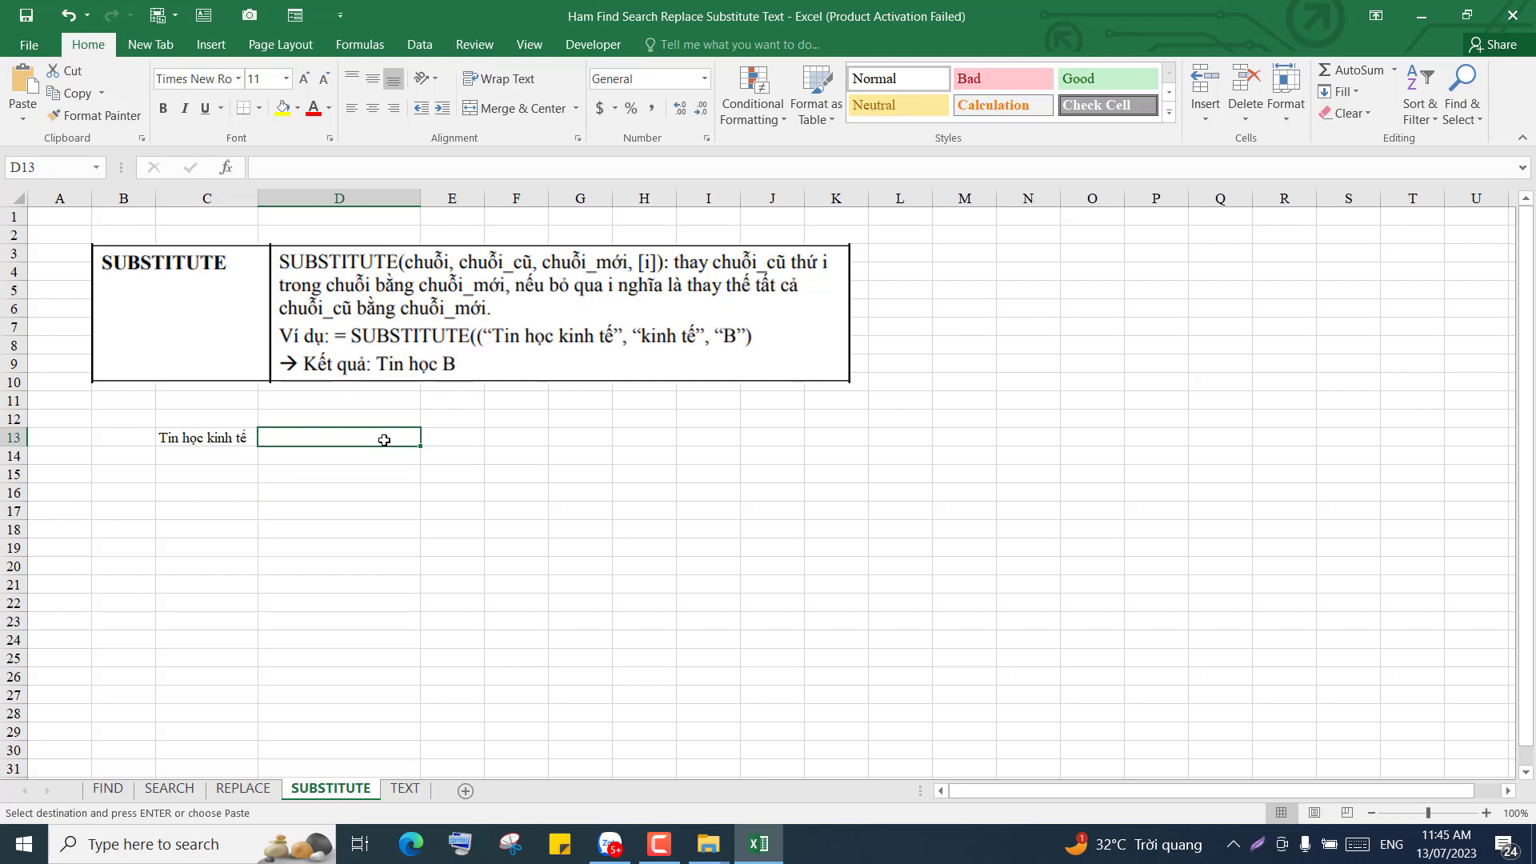
{"action": "type", "text": "=sub"}
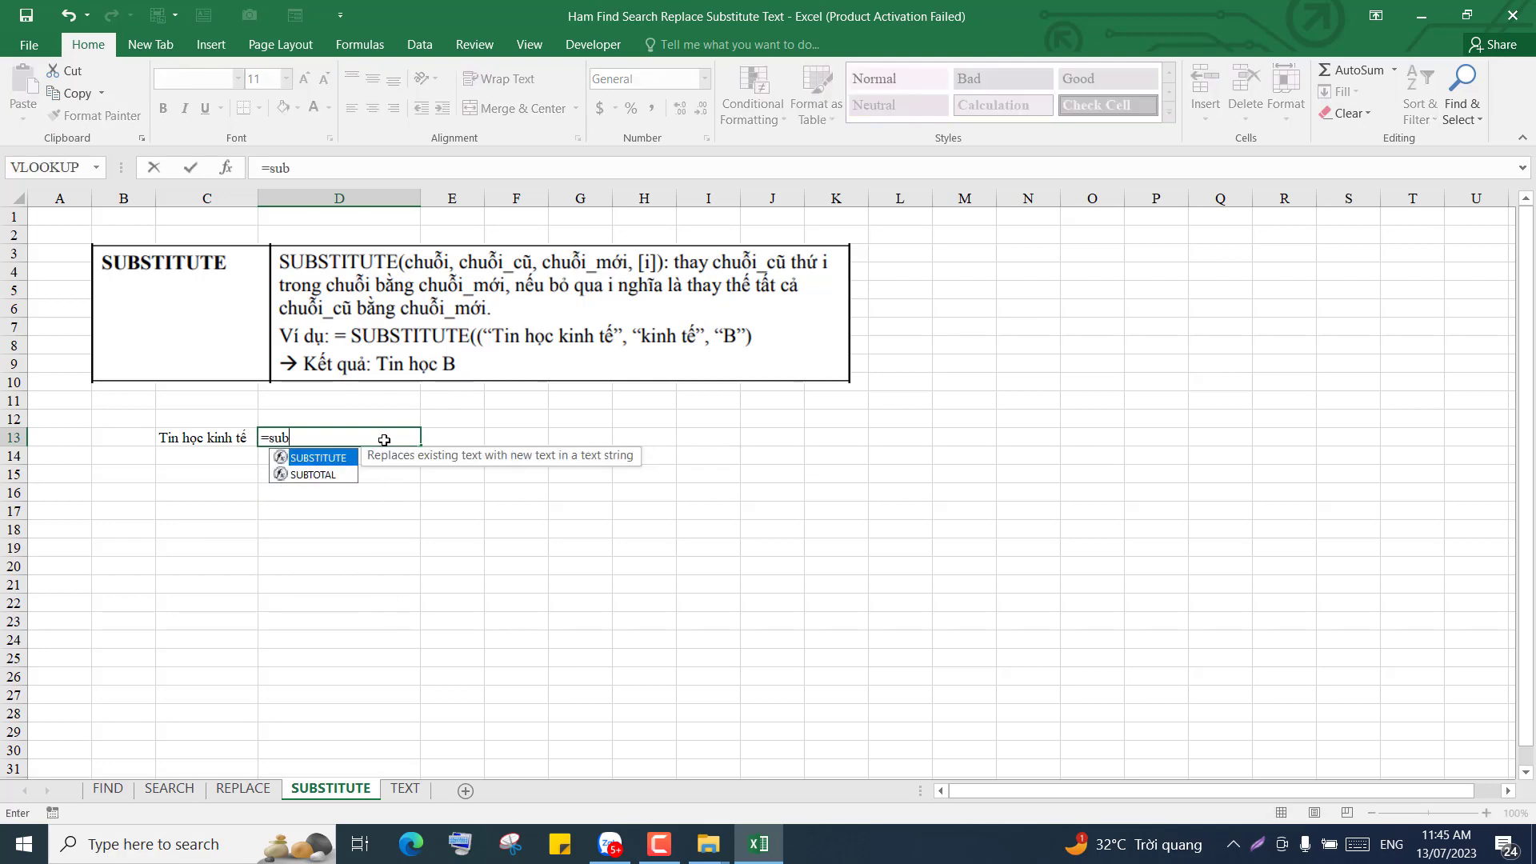
{"action": "double_click", "coordinate": [344, 458]}
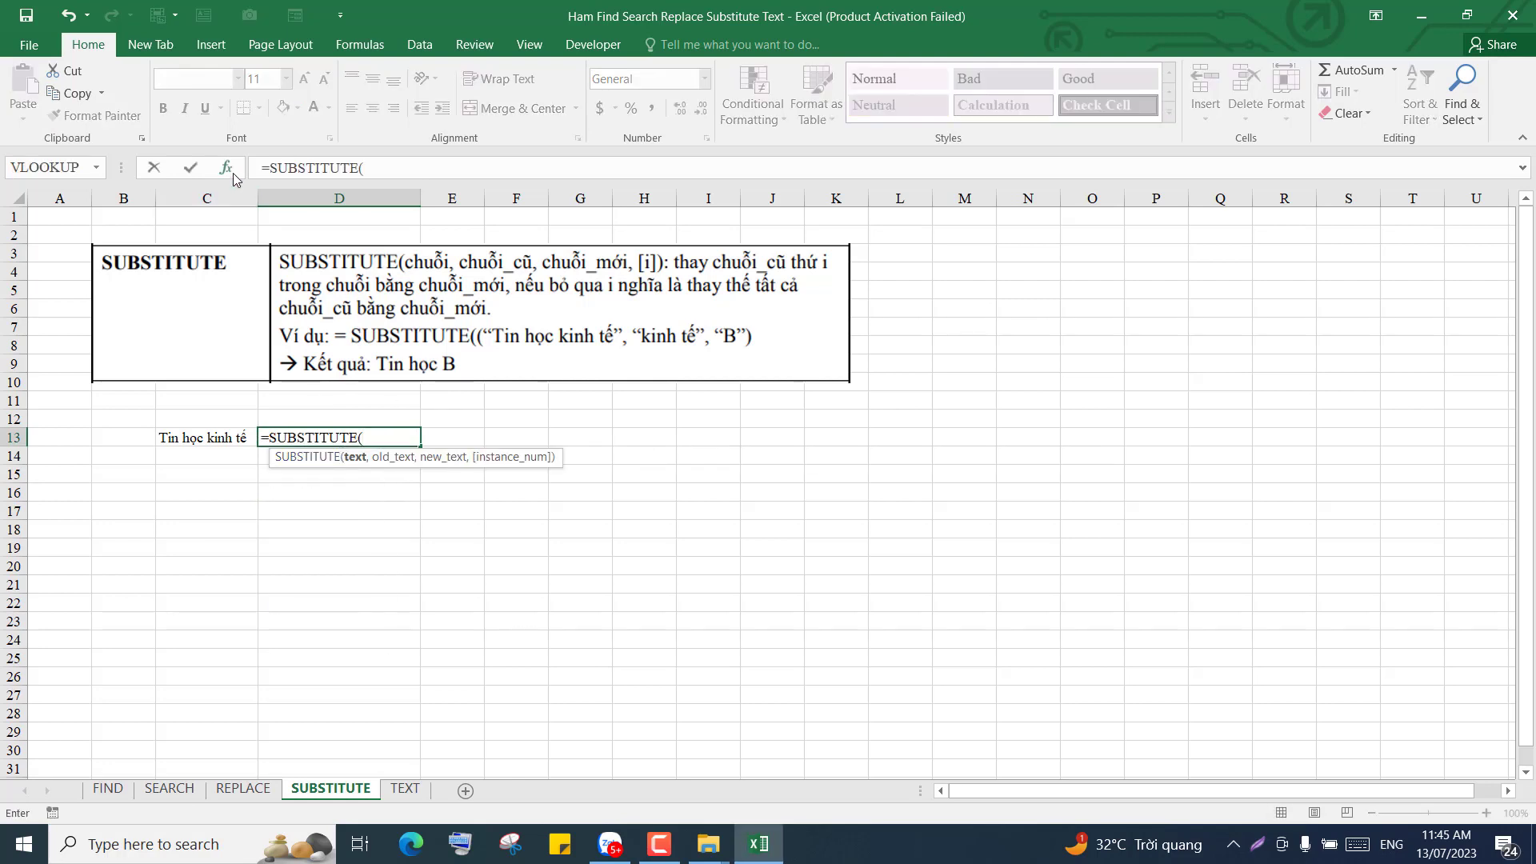
{"action": "type", "text": ")"}
{"action": "key", "text": "ctrl+a"}
{"action": "left_click_drag", "start_coordinate": [736, 396], "coordinate": [710, 435]}
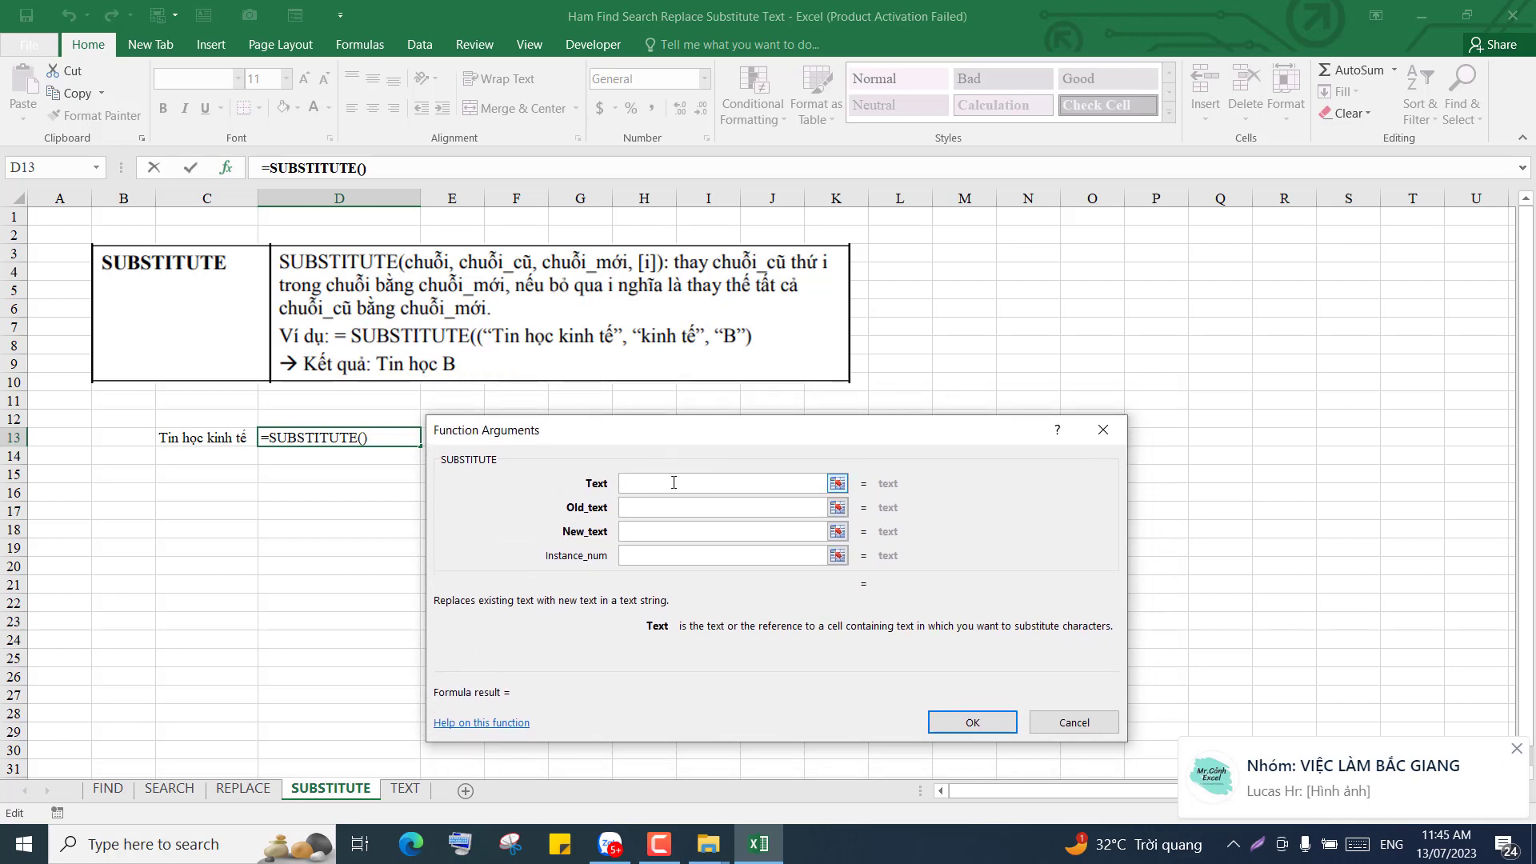
Step: Set the Text argument of the SUBSTITUTE formula in D13 to cell C13
{"action": "left_click", "coordinate": [643, 509]}
{"action": "left_click", "coordinate": [641, 529]}
{"action": "left_click", "coordinate": [640, 508]}
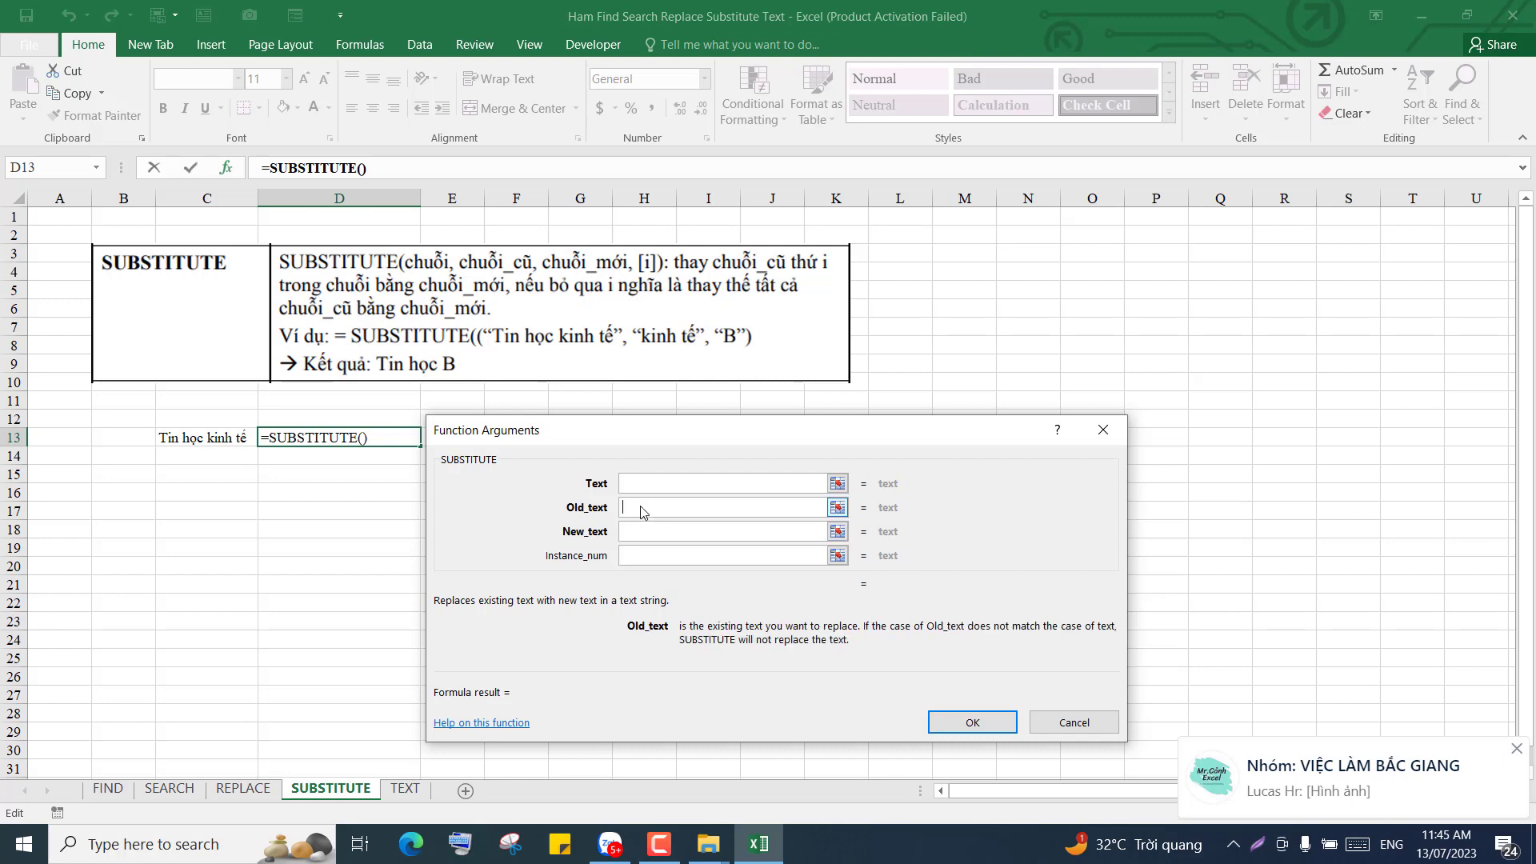
{"action": "left_click", "coordinate": [658, 482]}
{"action": "left_click", "coordinate": [189, 440]}
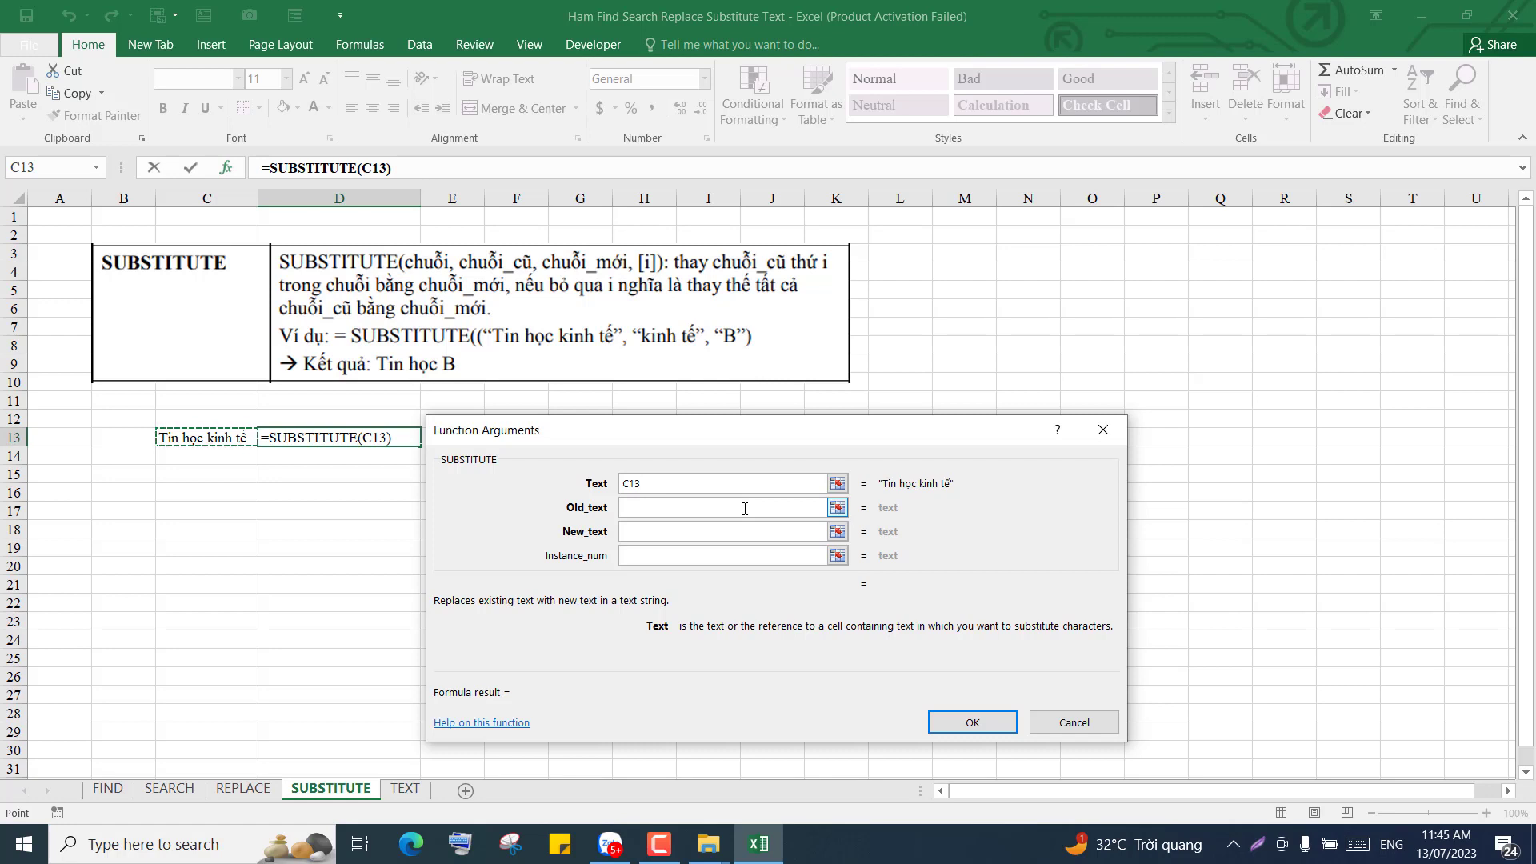
Step: Complete the SUBSTITUTE formula in D13 with Old_text "kinh tế" and New_text "B", leaving Instance_num empty
{"action": "left_click", "coordinate": [667, 512]}
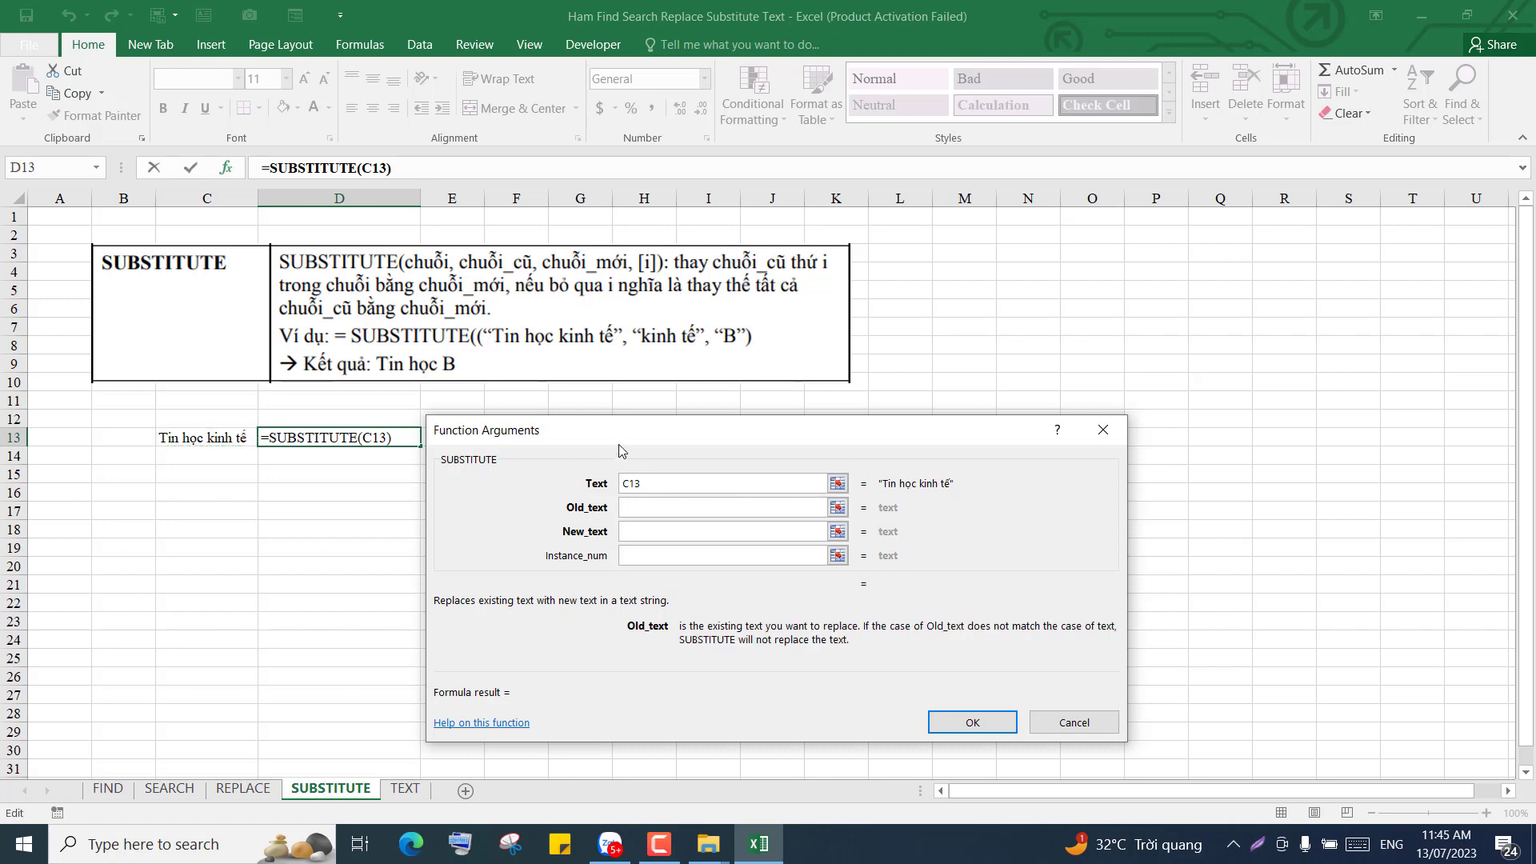
{"action": "mouse_move", "coordinate": [617, 438]}
{"action": "left_mouse_down"}
{"action": "mouse_move", "coordinate": [659, 436]}
{"action": "mouse_move", "coordinate": [646, 430]}
{"action": "left_mouse_up"}
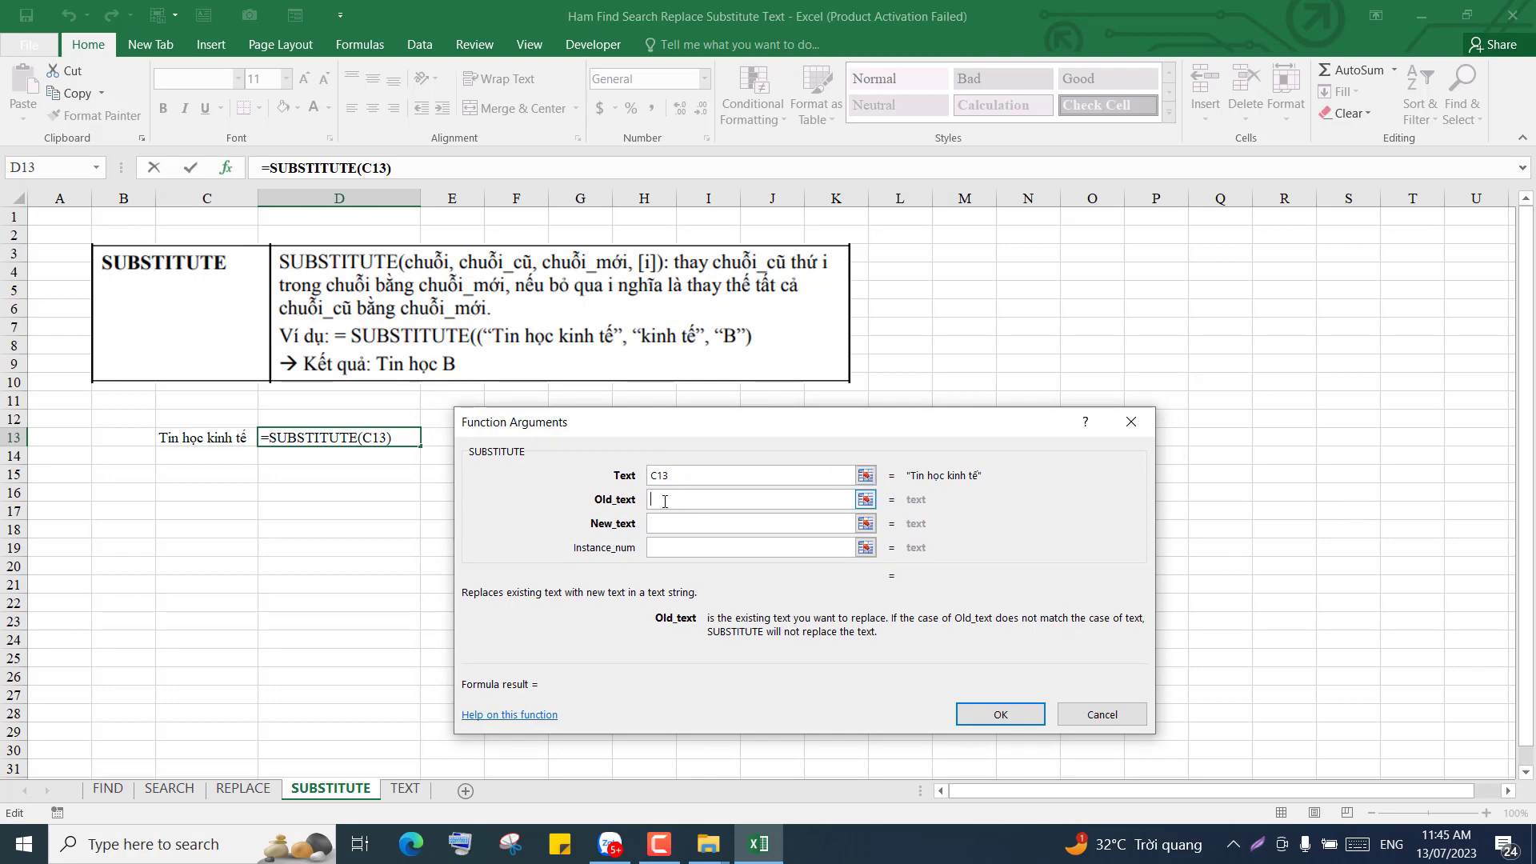
{"action": "left_click_drag", "start_coordinate": [691, 432], "coordinate": [686, 432]}
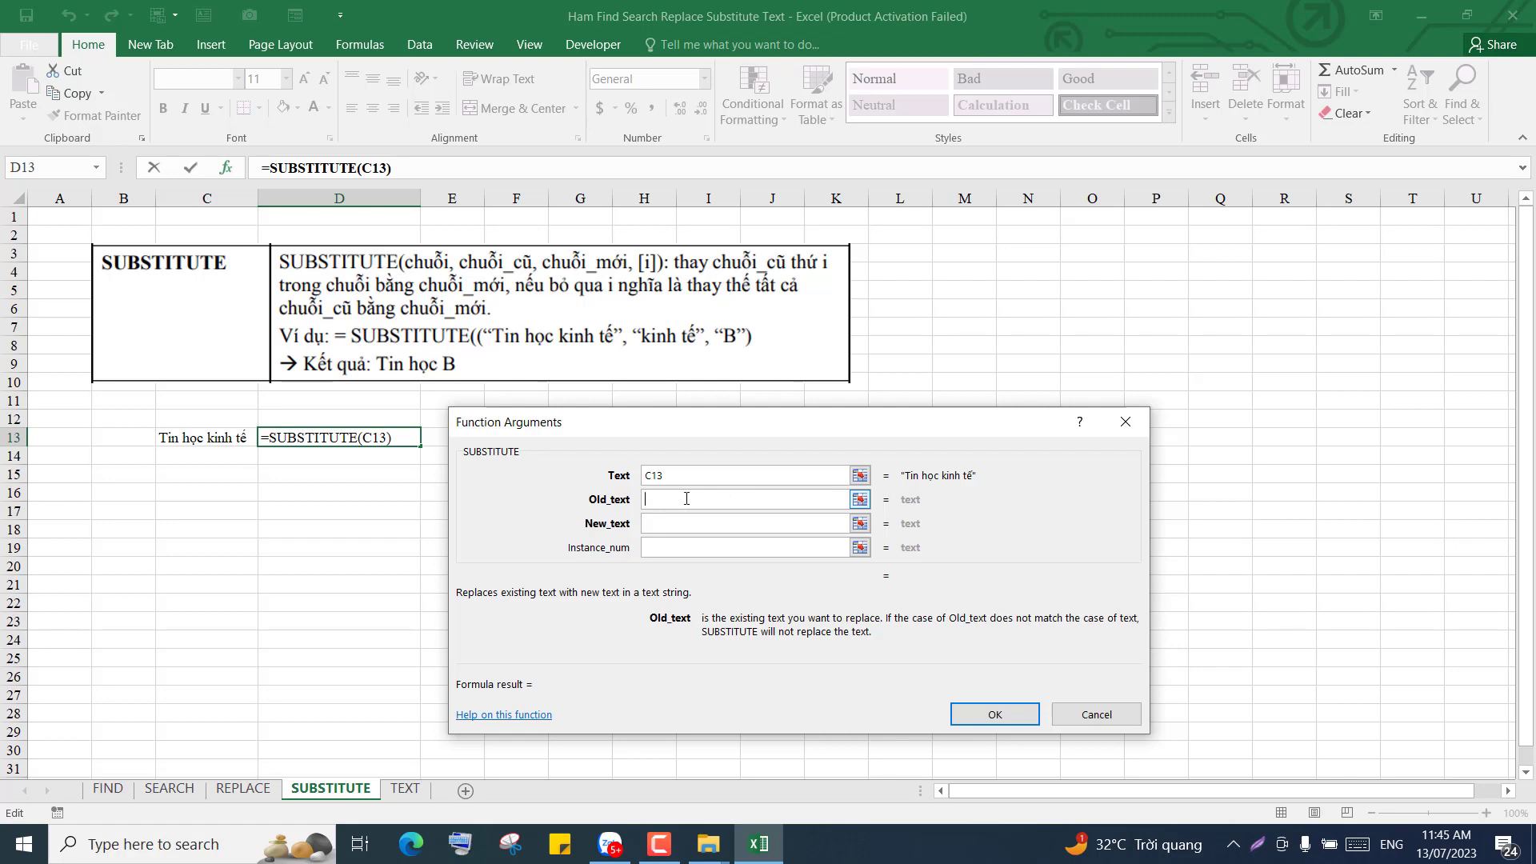
{"action": "type", "text": "kinh tế"}
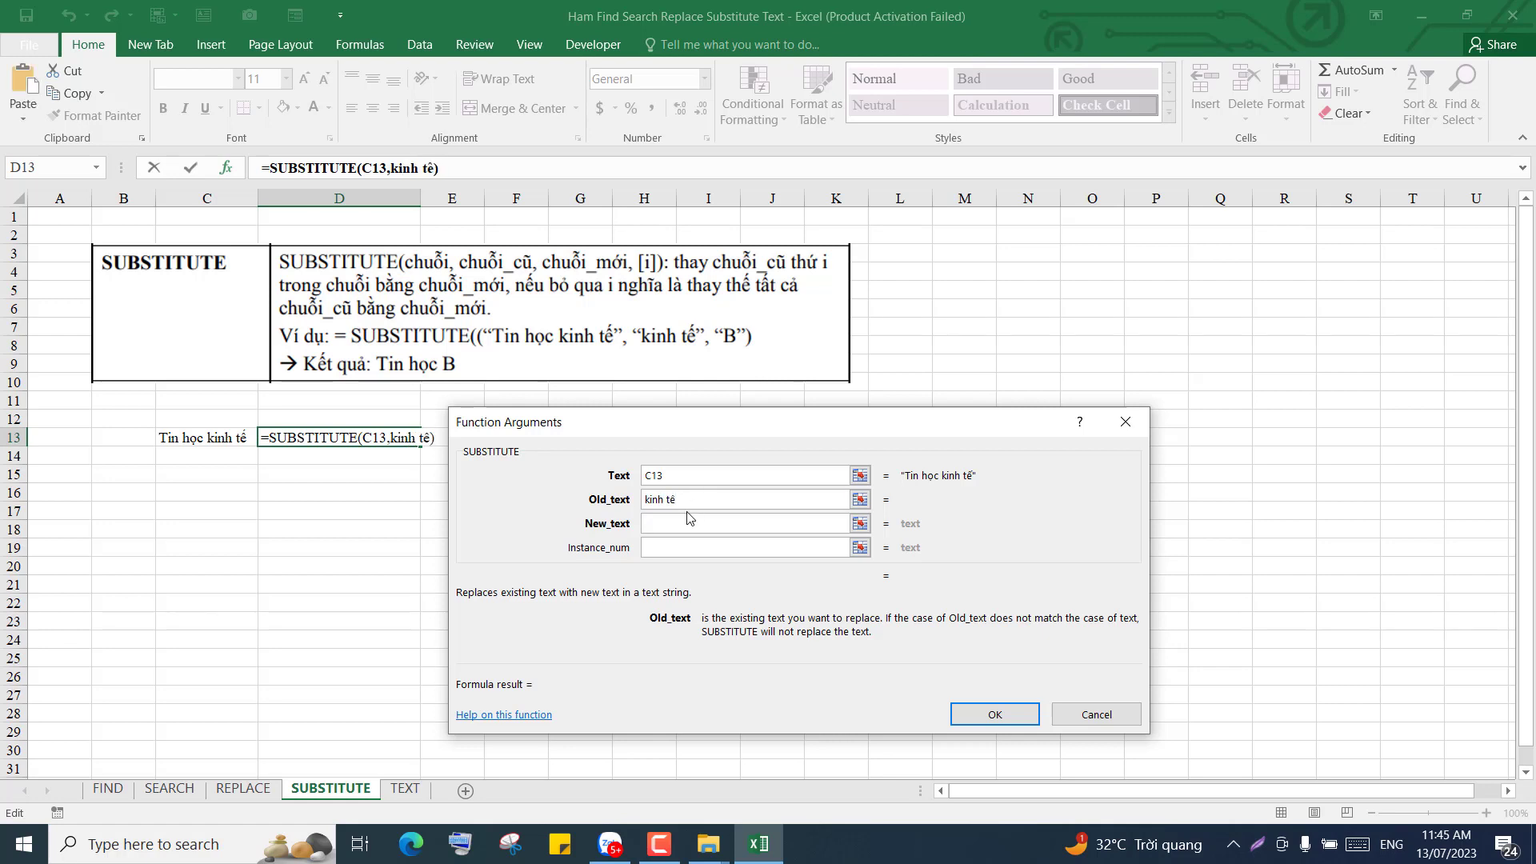
{"action": "left_click", "coordinate": [684, 526]}
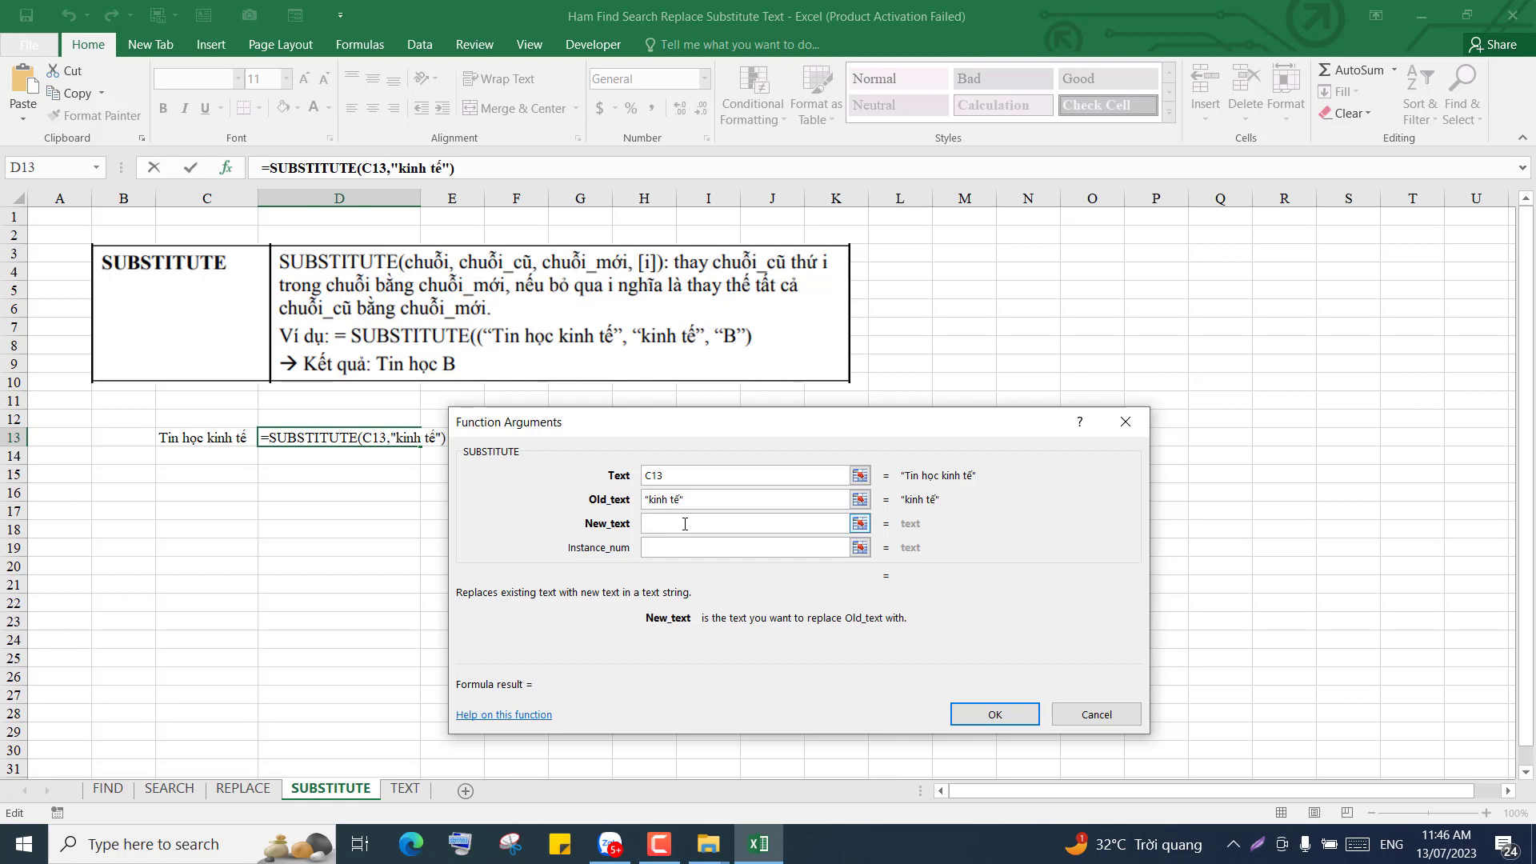
{"action": "type", "text": "B"}
{"action": "left_click", "coordinate": [682, 546]}
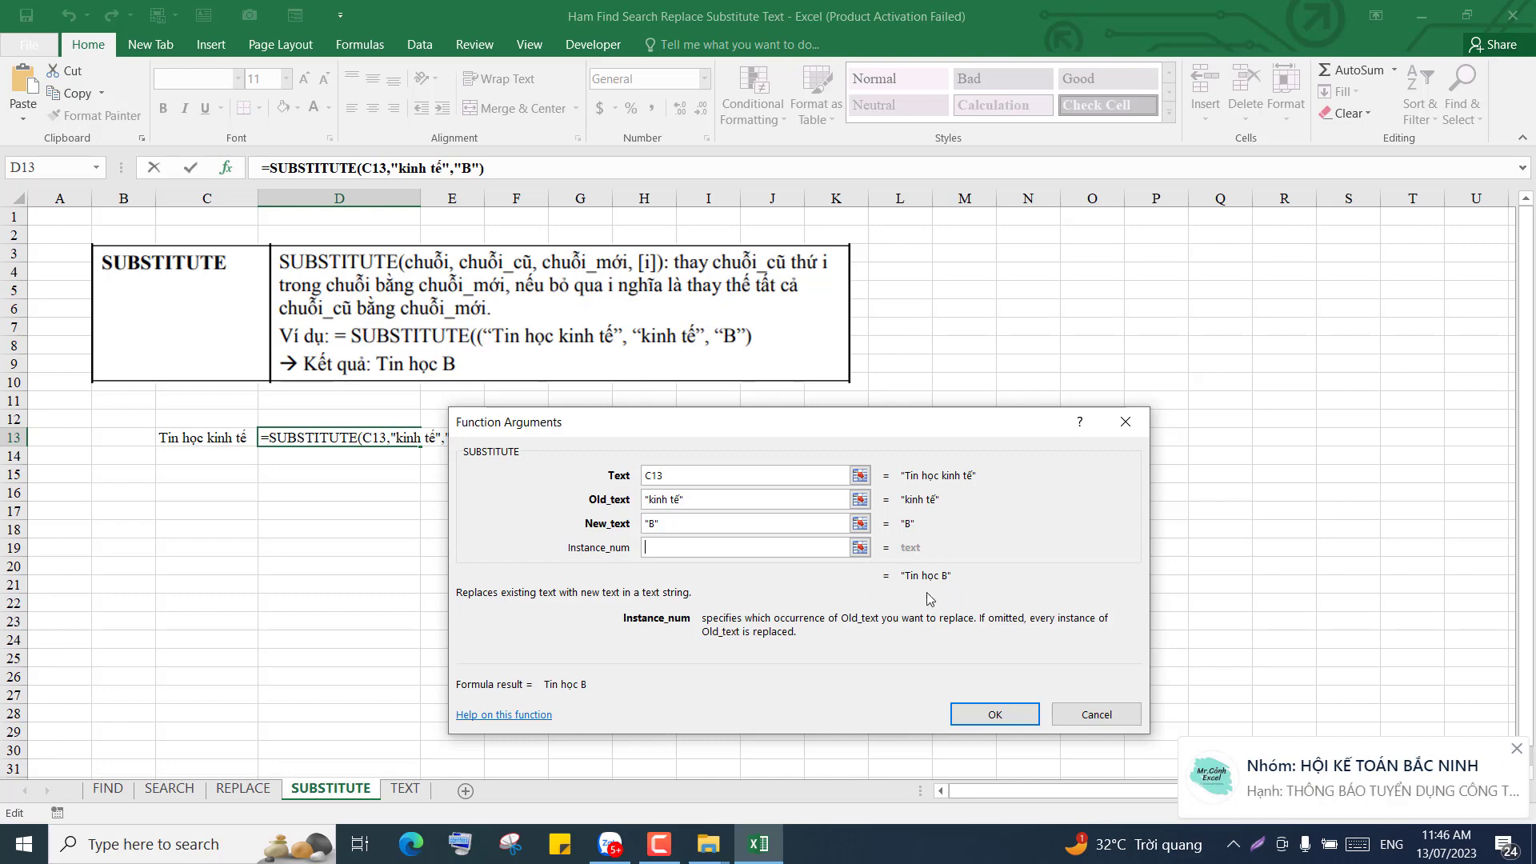
{"action": "left_click", "coordinate": [992, 712]}
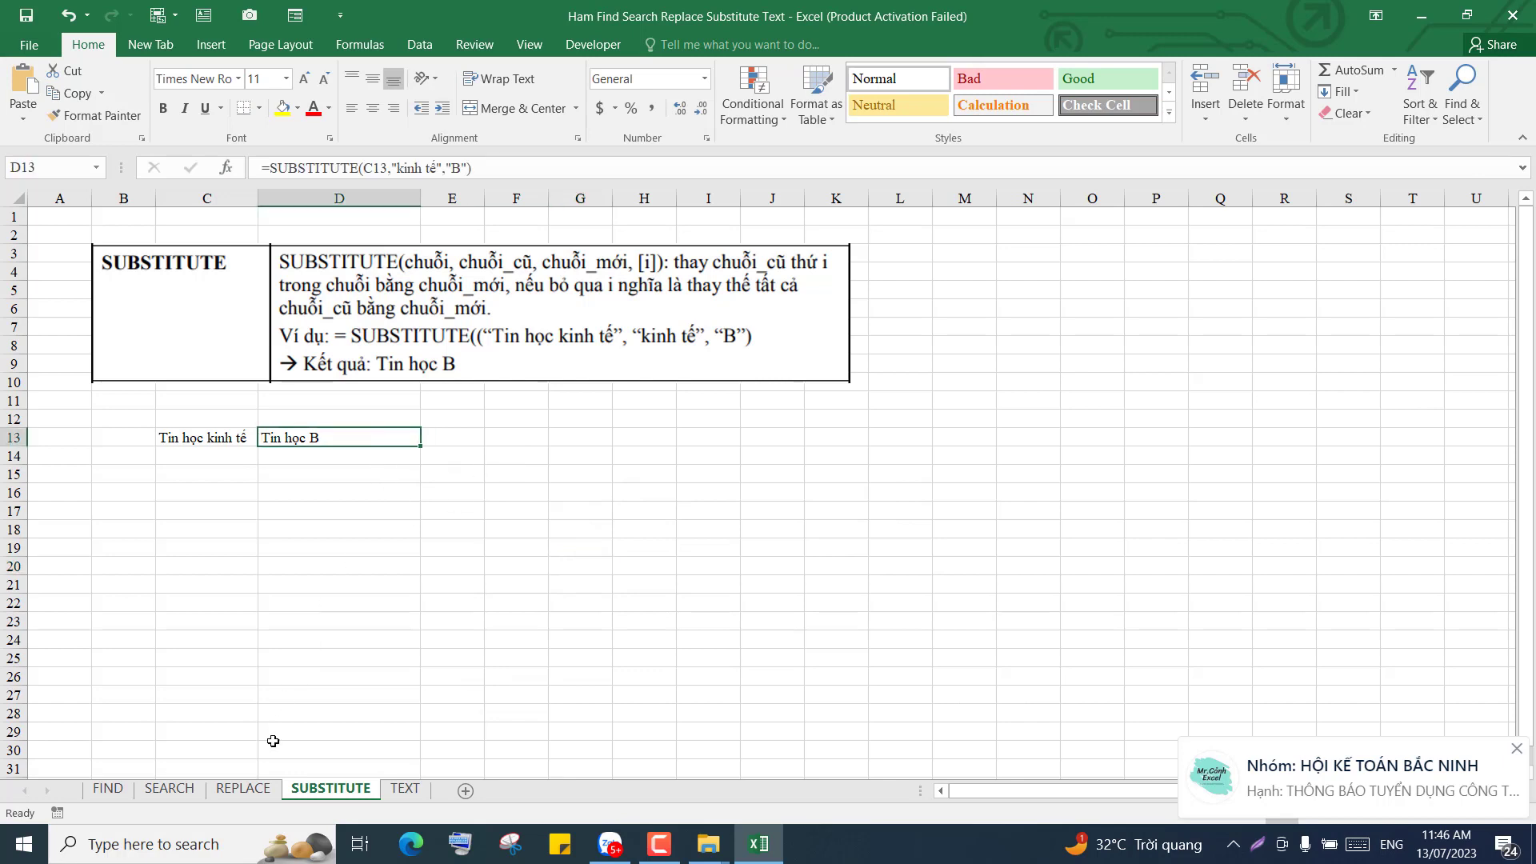
Step: Compare the REPLACE formula in D11 of the REPLACE sheet with the arguments of the SUBSTITUTE formula in D13
{"action": "left_click", "coordinate": [255, 791]}
{"action": "left_click", "coordinate": [324, 400]}
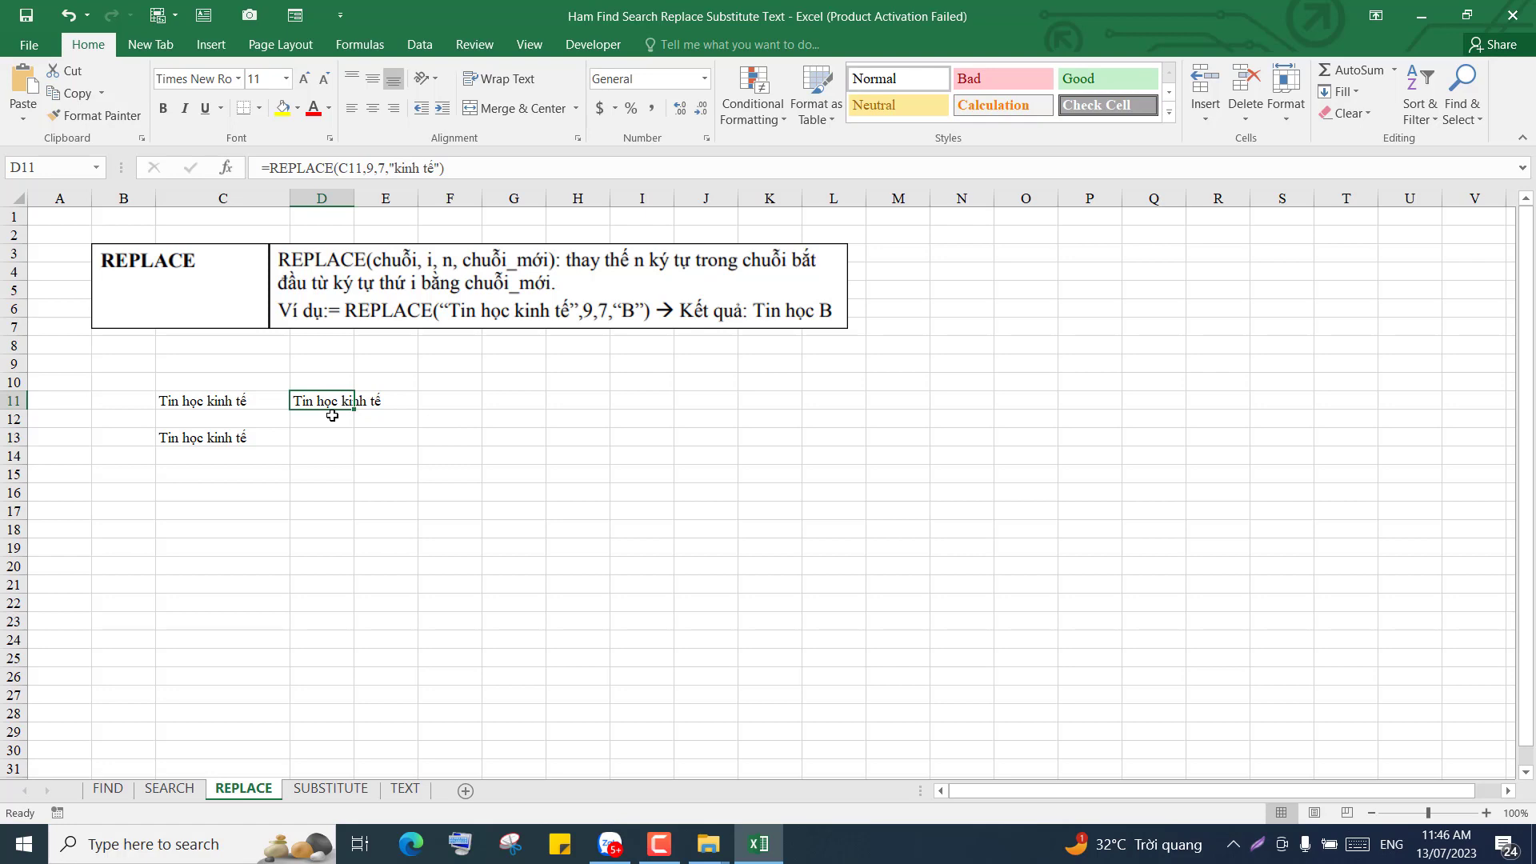
{"action": "left_click", "coordinate": [343, 792]}
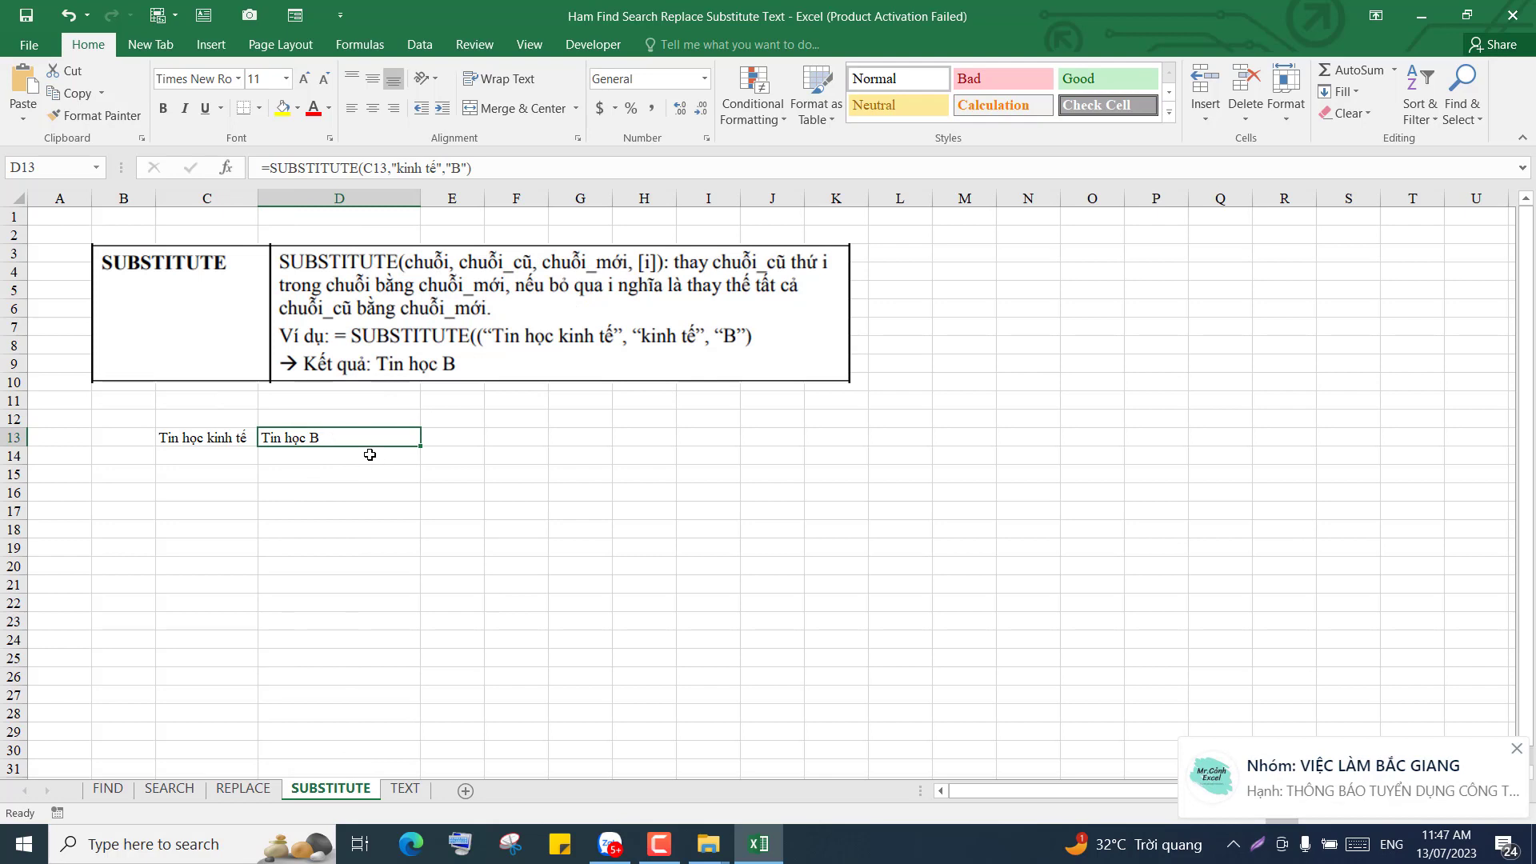
{"action": "left_click", "coordinate": [227, 170]}
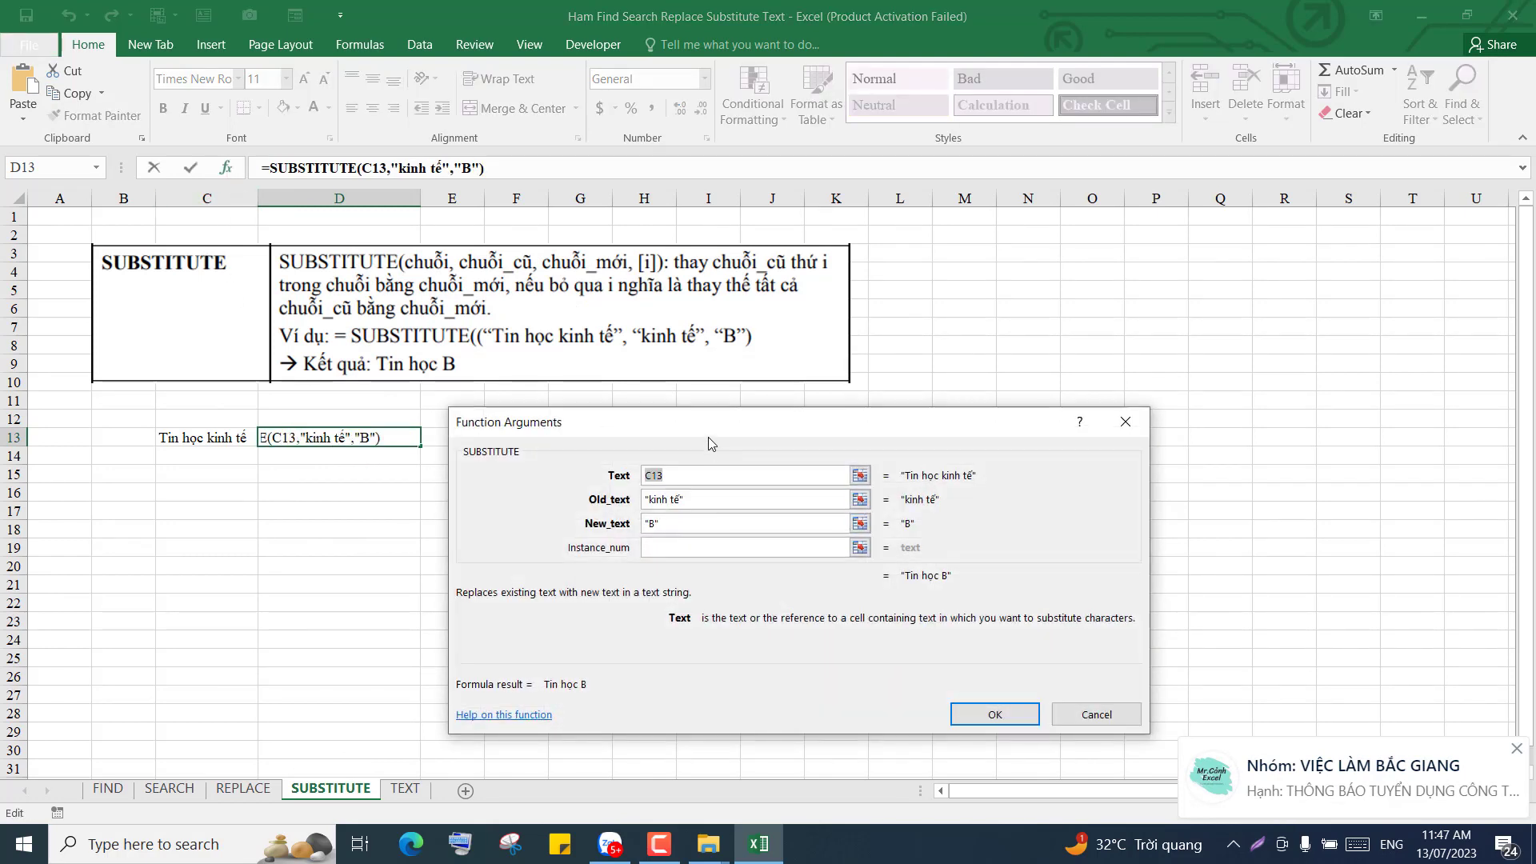
{"action": "left_click", "coordinate": [695, 475]}
{"action": "left_click", "coordinate": [701, 499]}
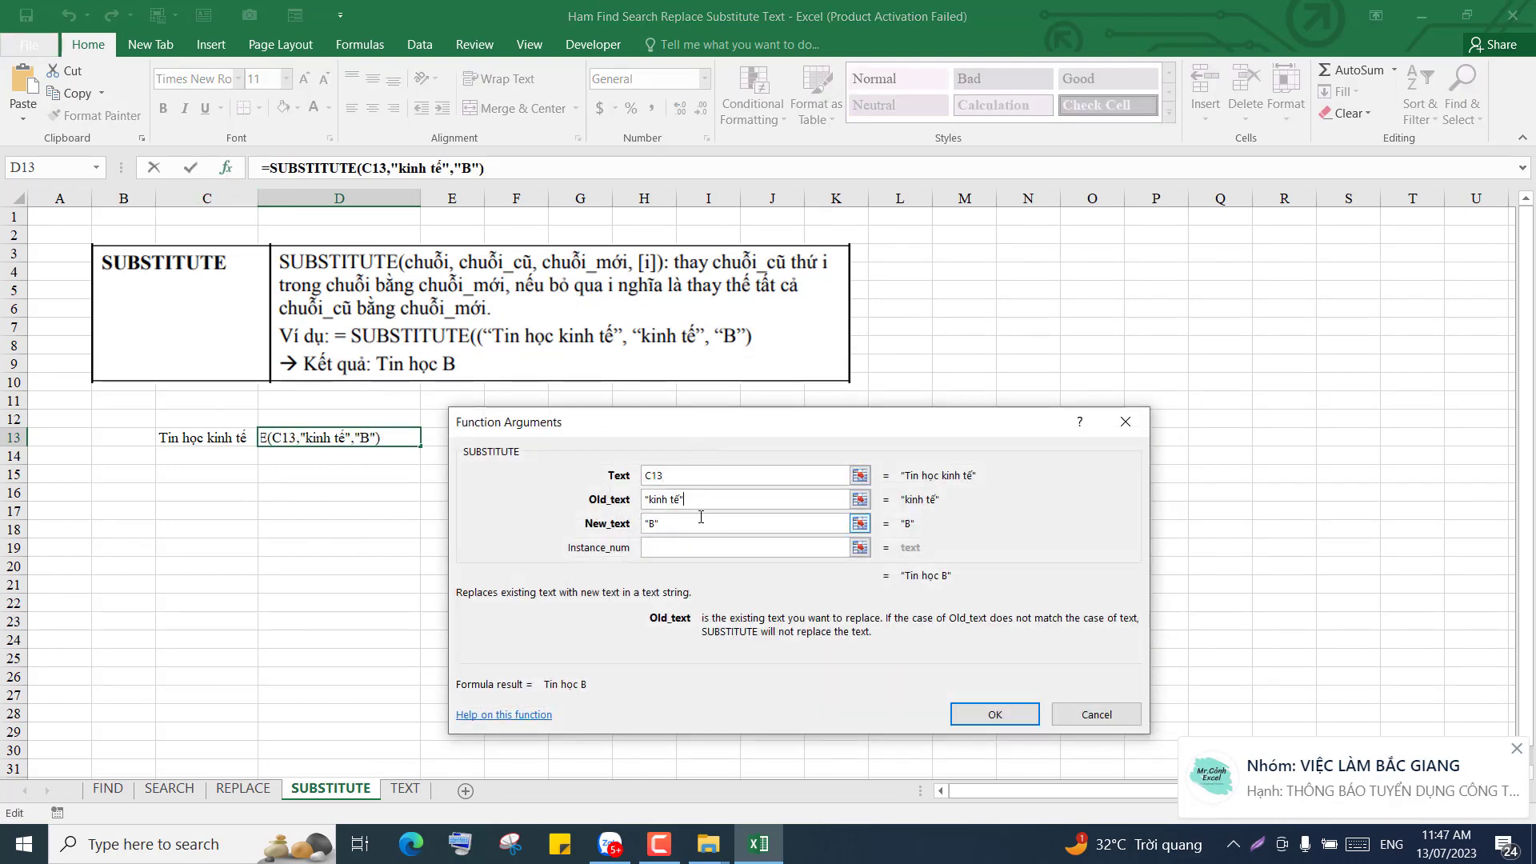
{"action": "left_click", "coordinate": [703, 523]}
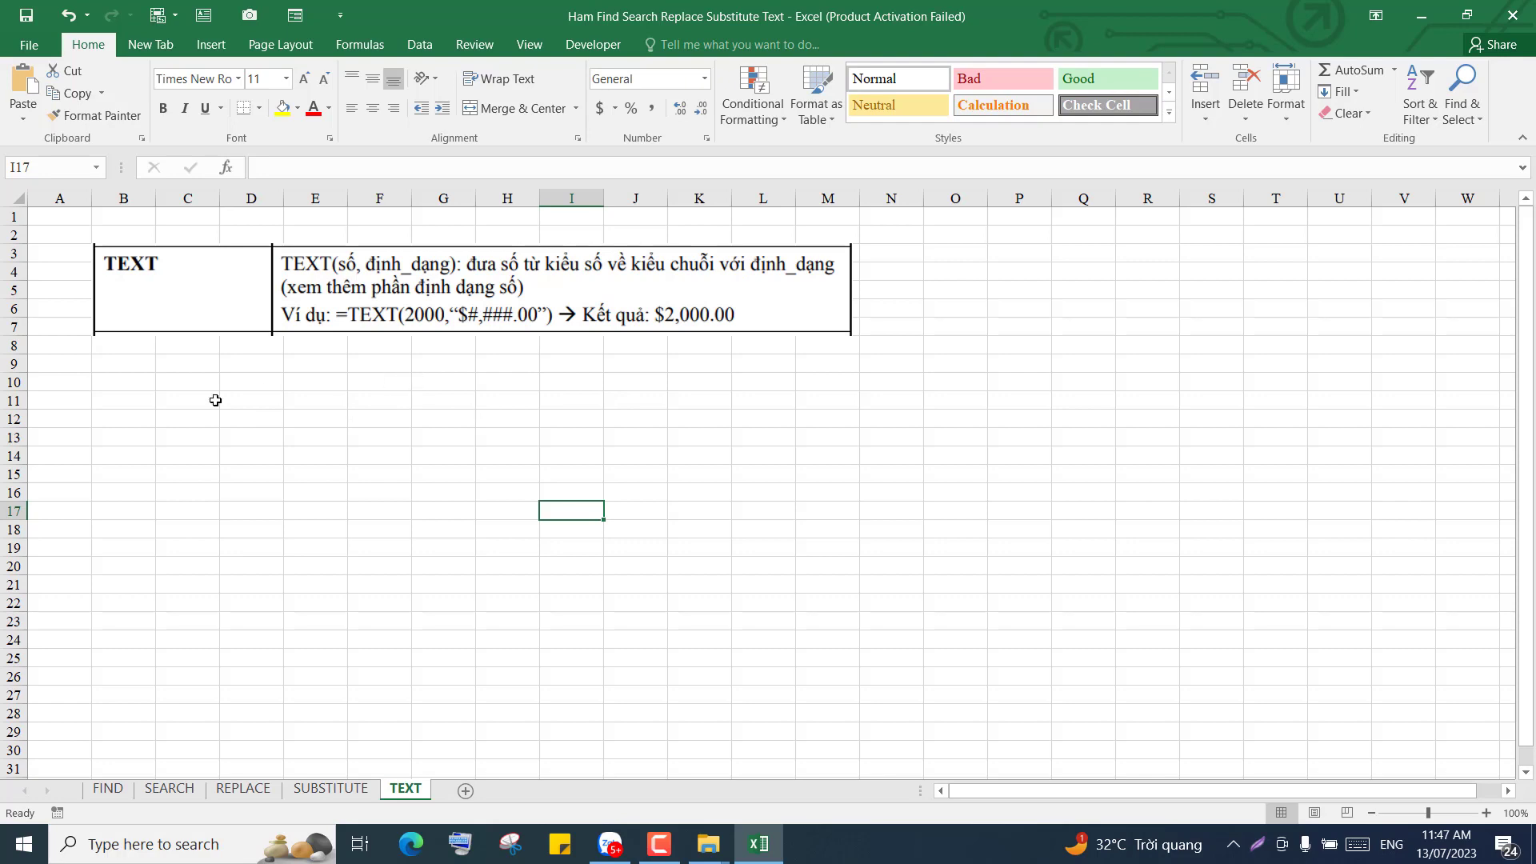
Step: Enter 2000 in C11 of the TEXT sheet and widen column D for a formula
{"action": "left_click", "coordinate": [185, 404]}
{"action": "type", "text": "2000"}
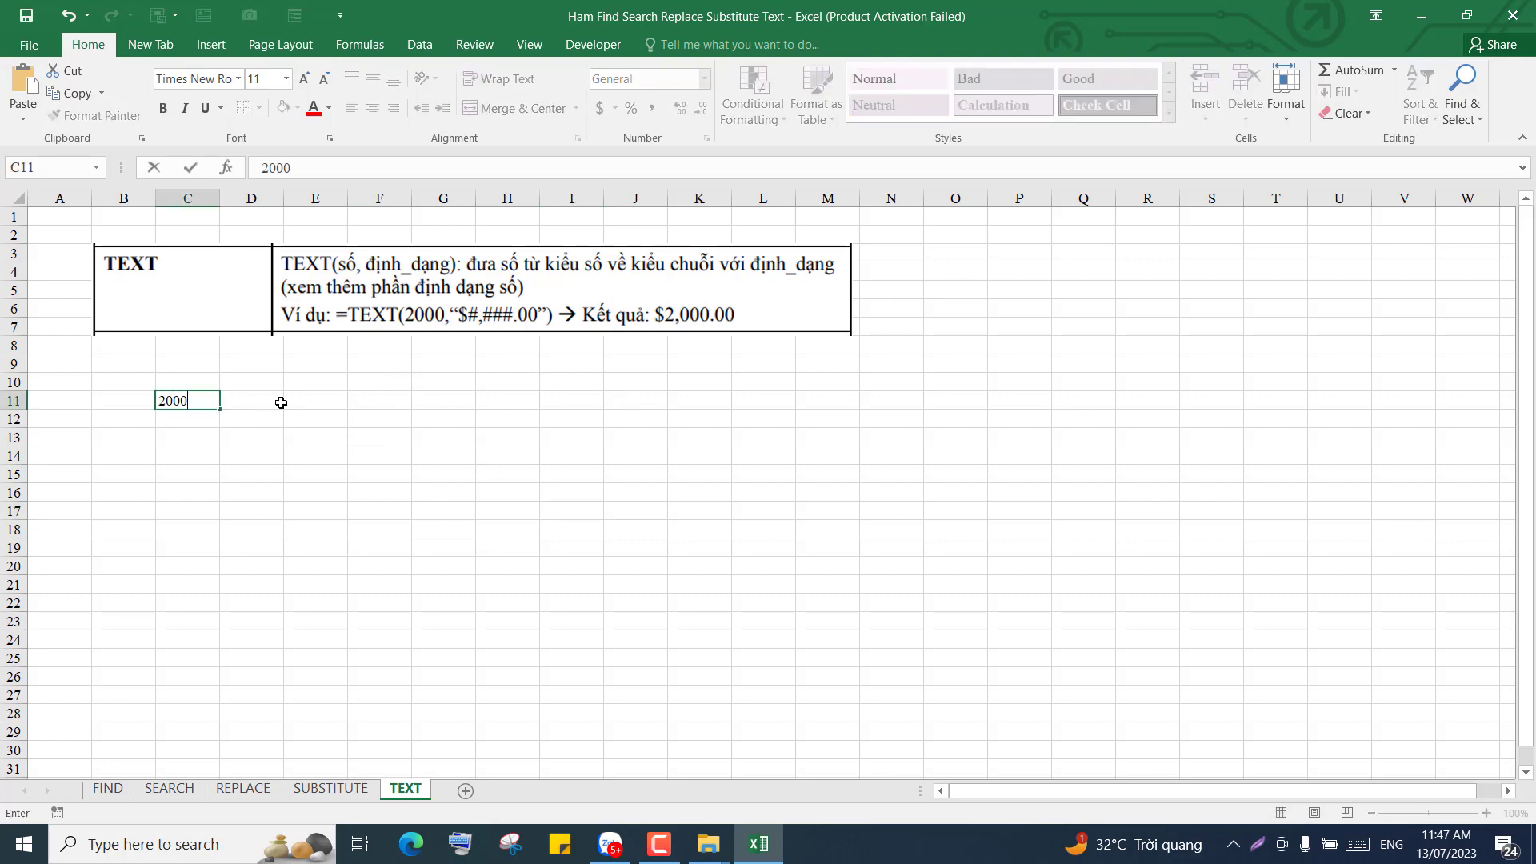
{"action": "key", "text": "Return"}
{"action": "left_click", "coordinate": [280, 402]}
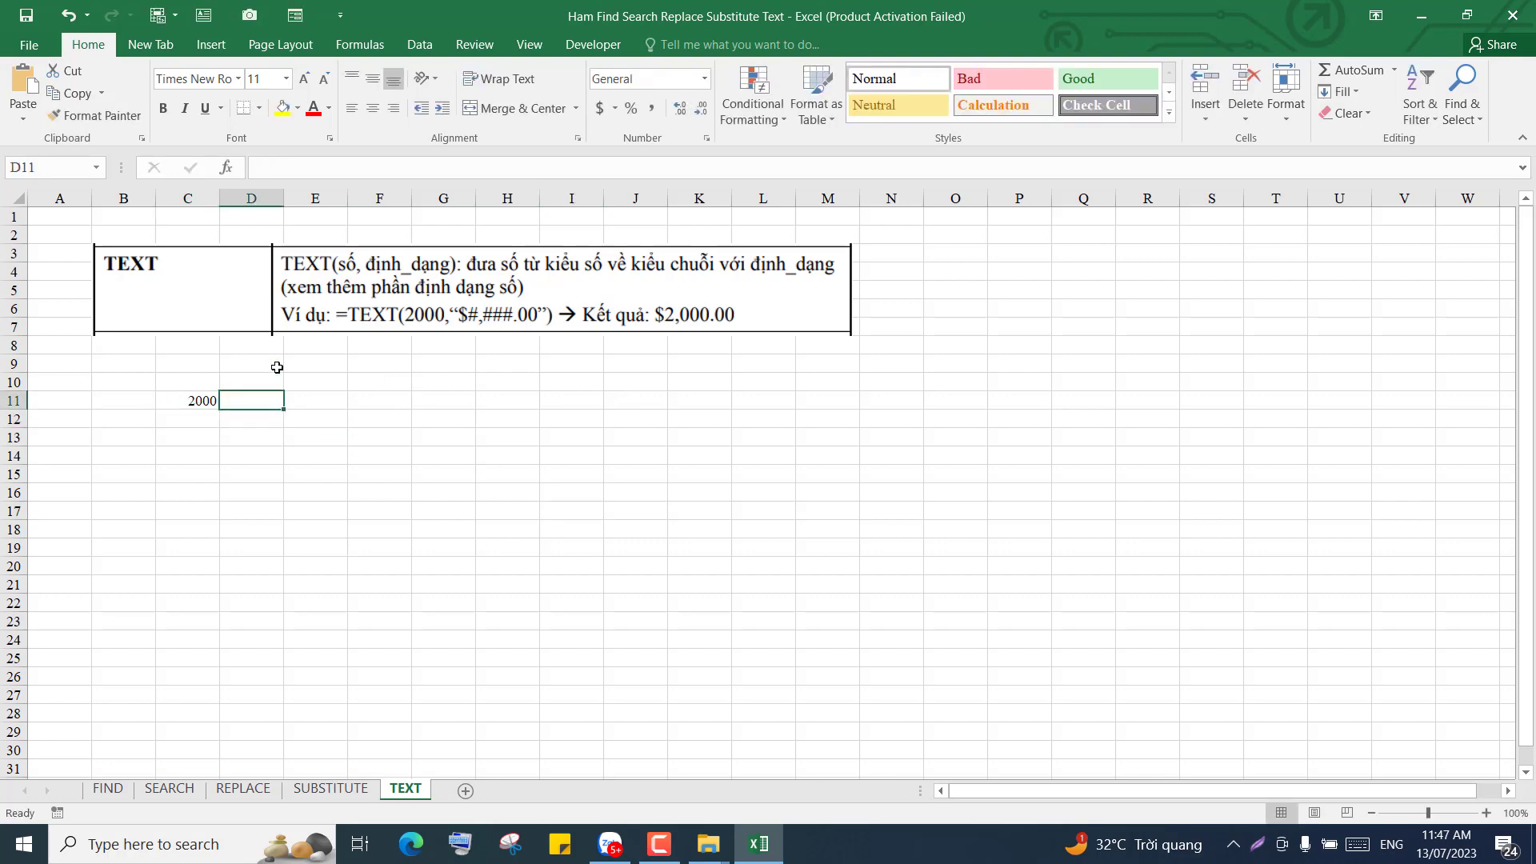
{"action": "left_click_drag", "start_coordinate": [280, 193], "coordinate": [322, 193]}
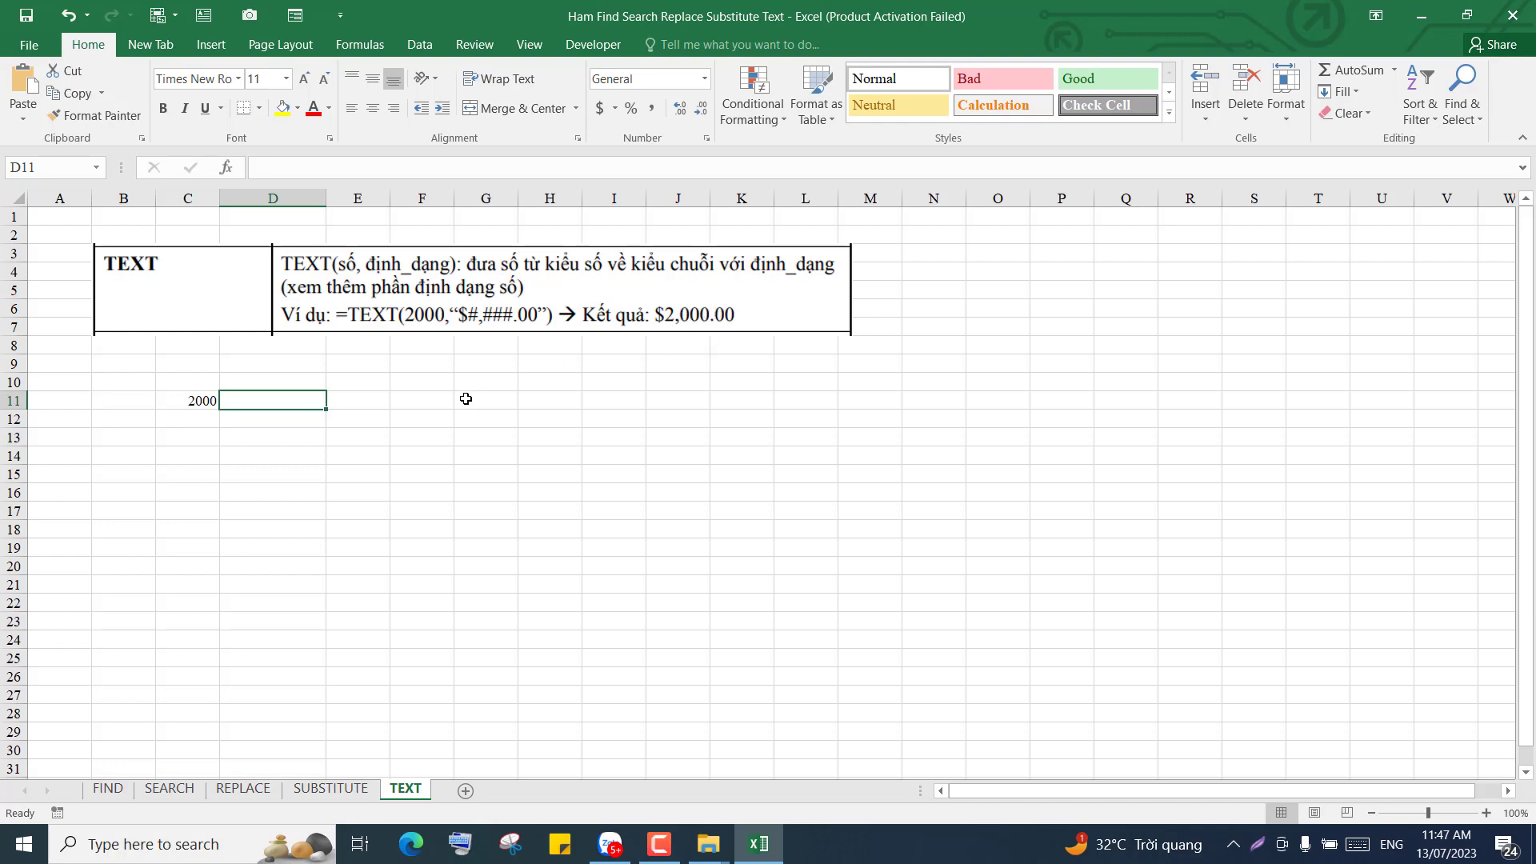
Step: Start a TEXT formula in D11 and open its function arguments, keeping the dialog clear of the formula cell
{"action": "key", "text": "F2"}
{"action": "type", "text": "EXT"}
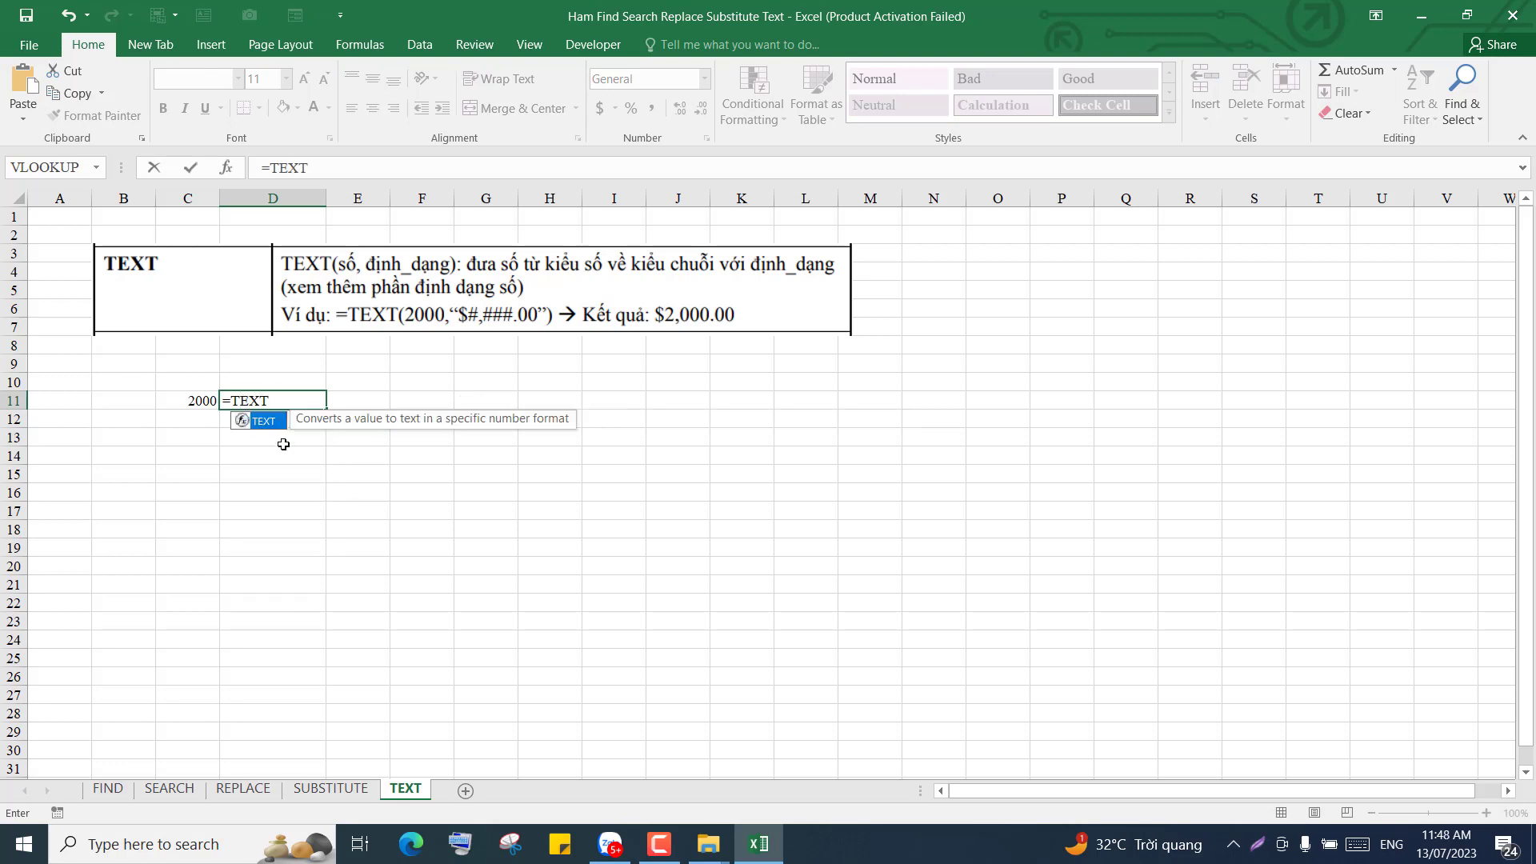
{"action": "type", "text": "("}
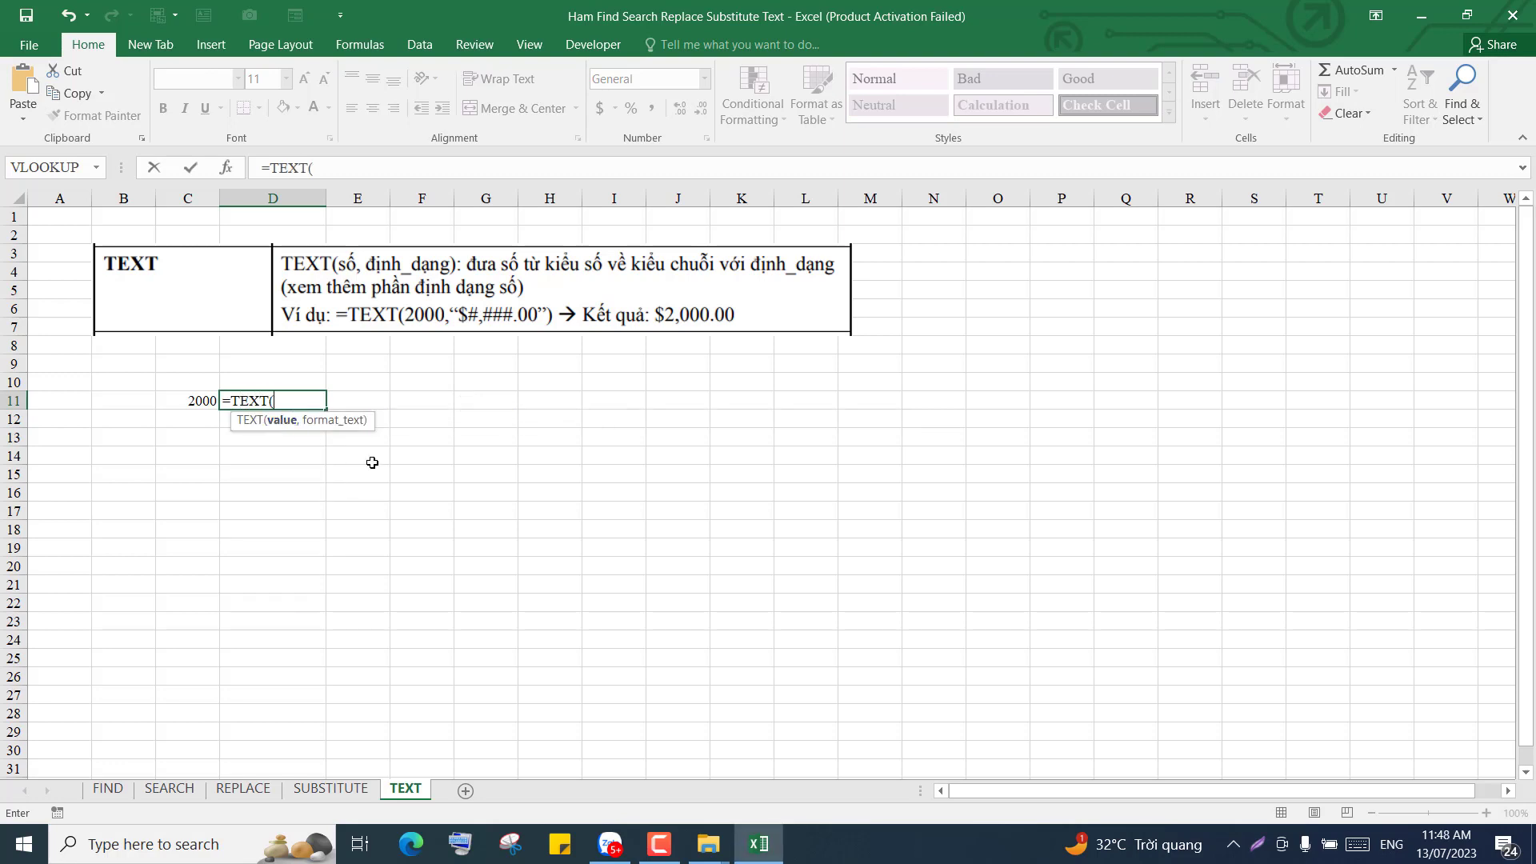
{"action": "left_click", "coordinate": [226, 167]}
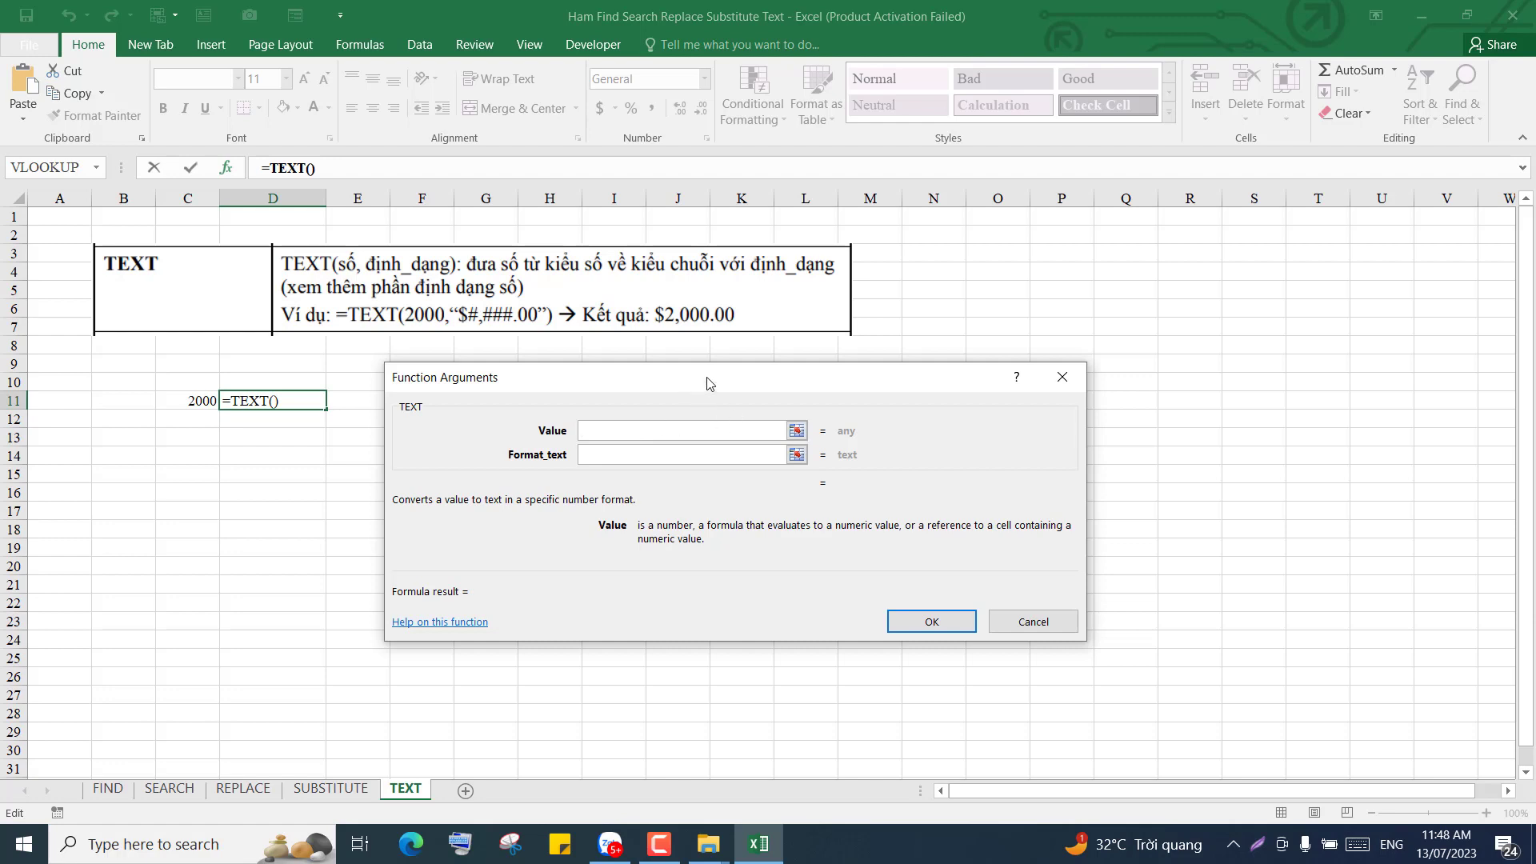
{"action": "mouse_move", "coordinate": [709, 385]}
{"action": "left_mouse_down"}
{"action": "mouse_move", "coordinate": [693, 396]}
{"action": "mouse_move", "coordinate": [726, 397]}
{"action": "mouse_move", "coordinate": [695, 401]}
{"action": "left_mouse_up"}
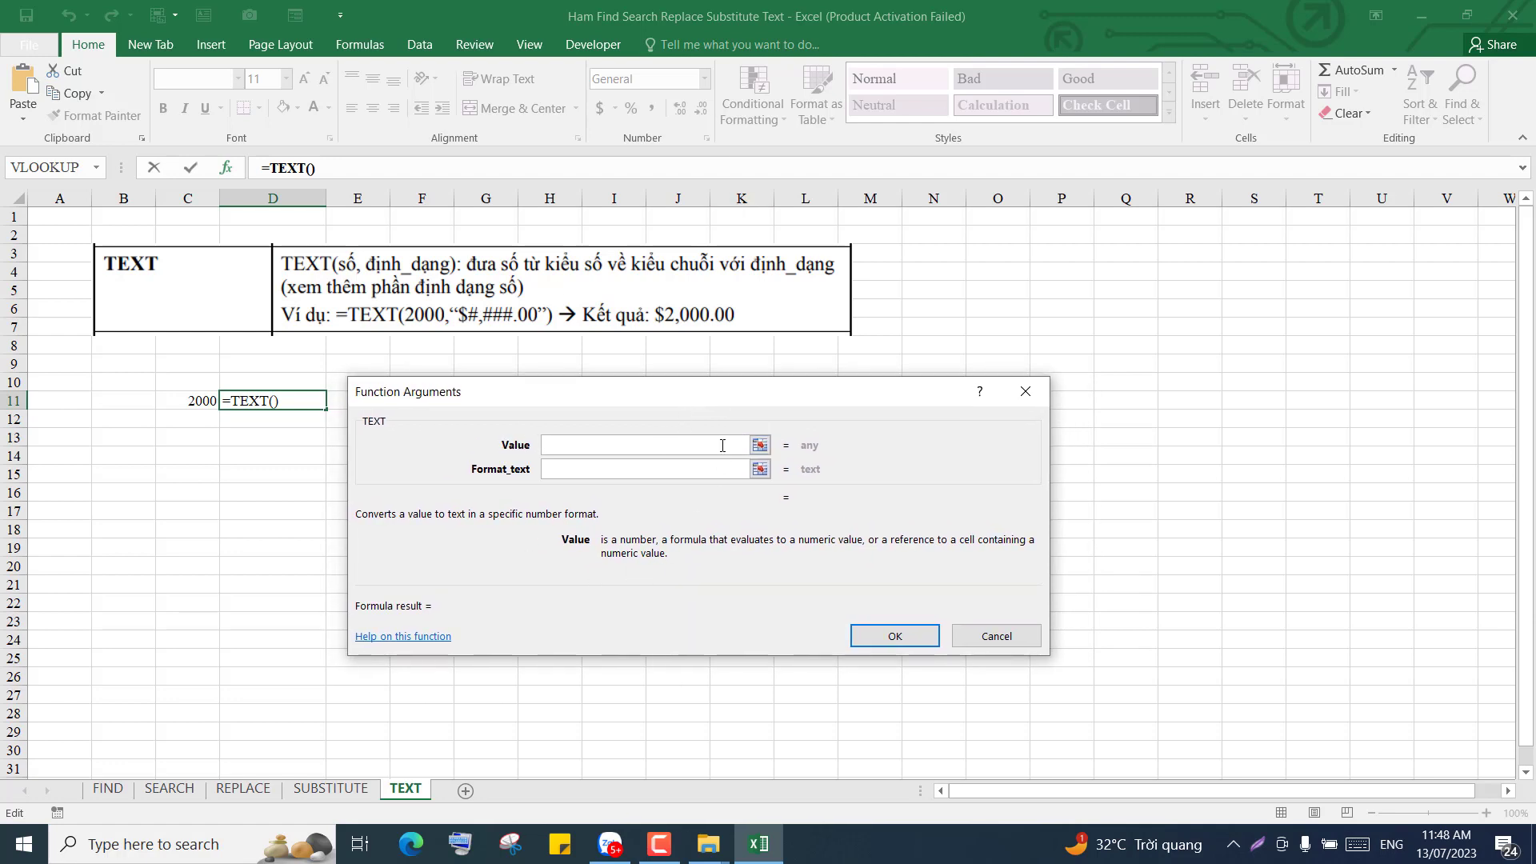
{"action": "left_click_drag", "start_coordinate": [751, 397], "coordinate": [750, 399]}
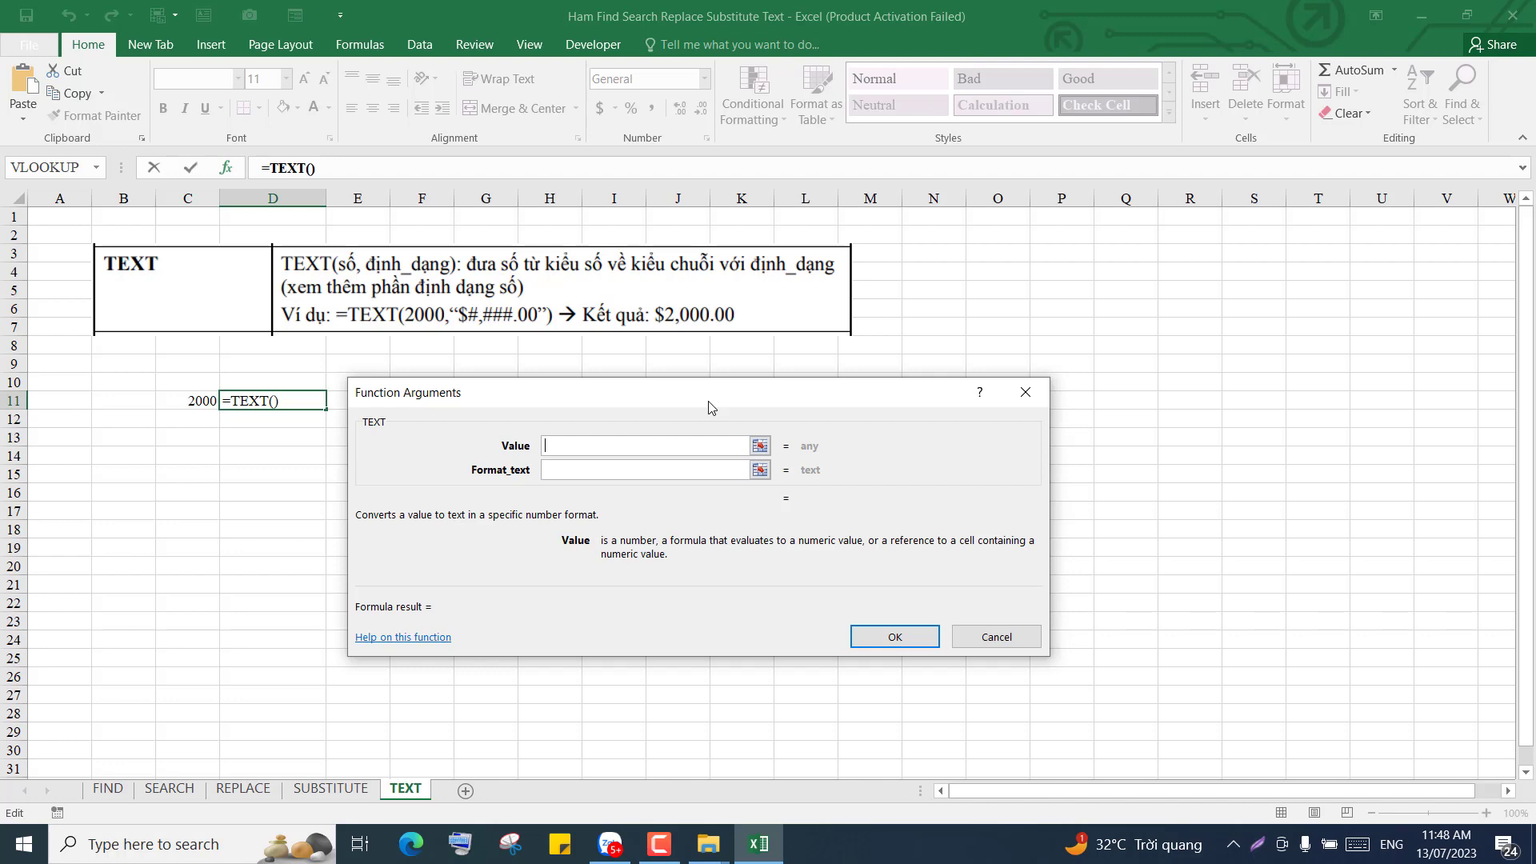
{"action": "left_click_drag", "start_coordinate": [708, 408], "coordinate": [710, 407]}
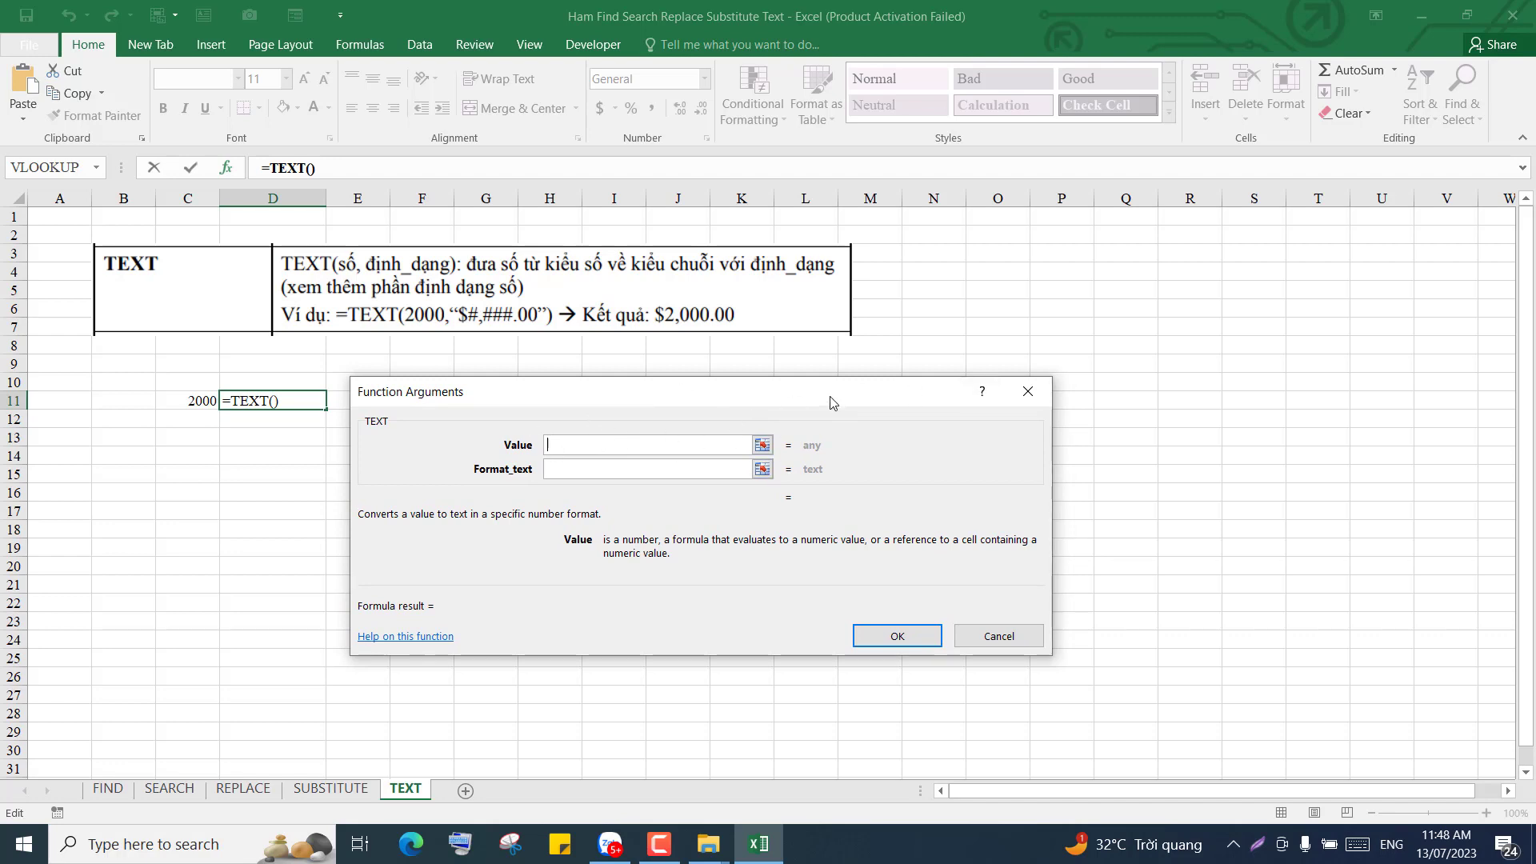
{"action": "left_click_drag", "start_coordinate": [833, 400], "coordinate": [832, 400]}
Step: Try the reference C11 and the literal 2000 in turn as the TEXT function's Value argument, clearing each
{"action": "left_click", "coordinate": [192, 403]}
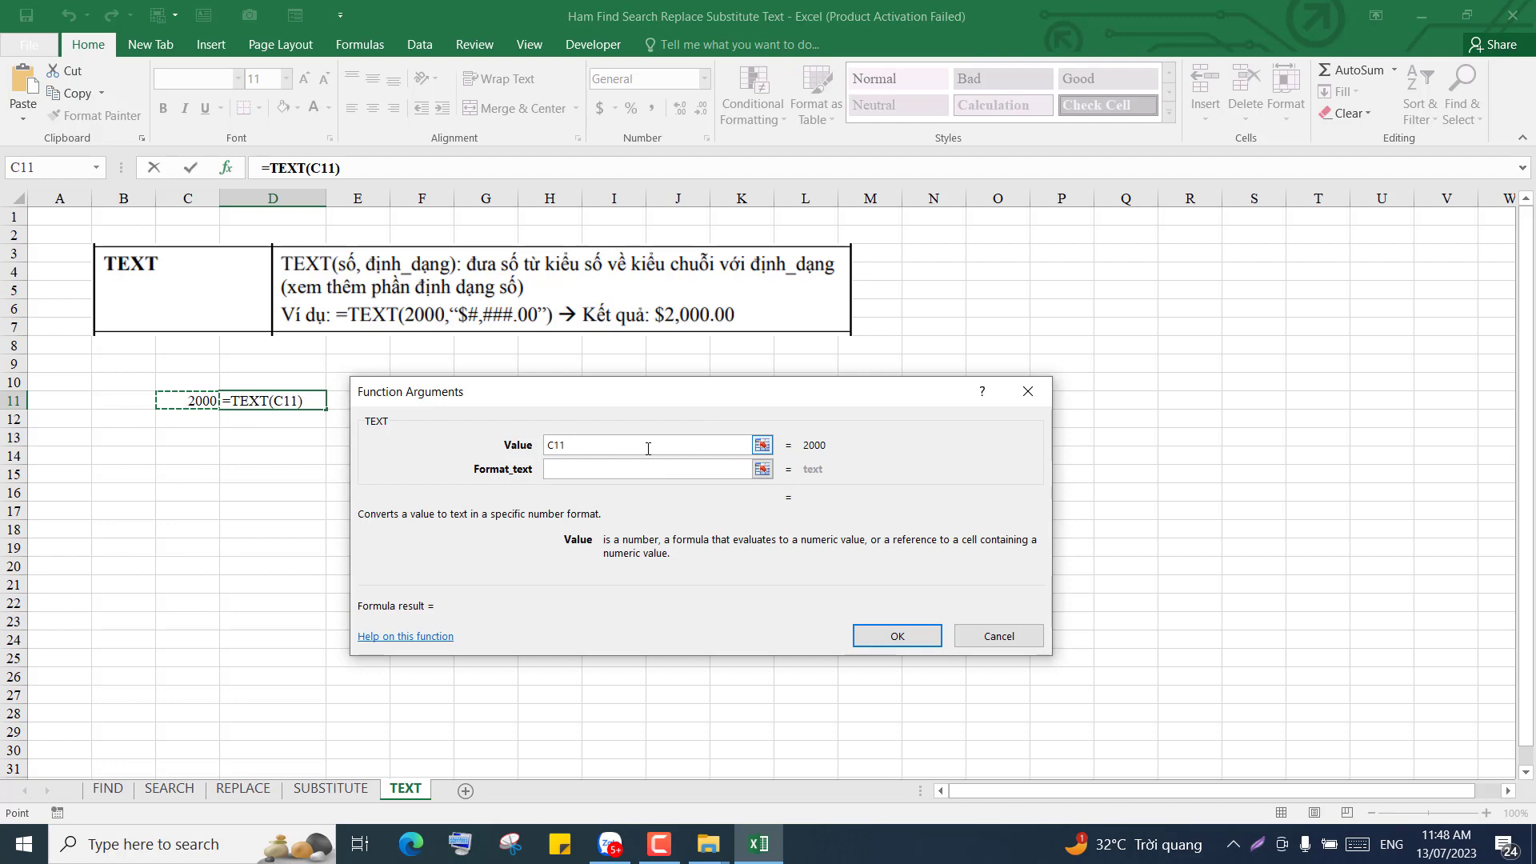
{"action": "key", "text": "BackSpace"}
{"action": "key", "text": "BackSpace"}
{"action": "key", "text": "BackSpace"}
{"action": "type", "text": "2000"}
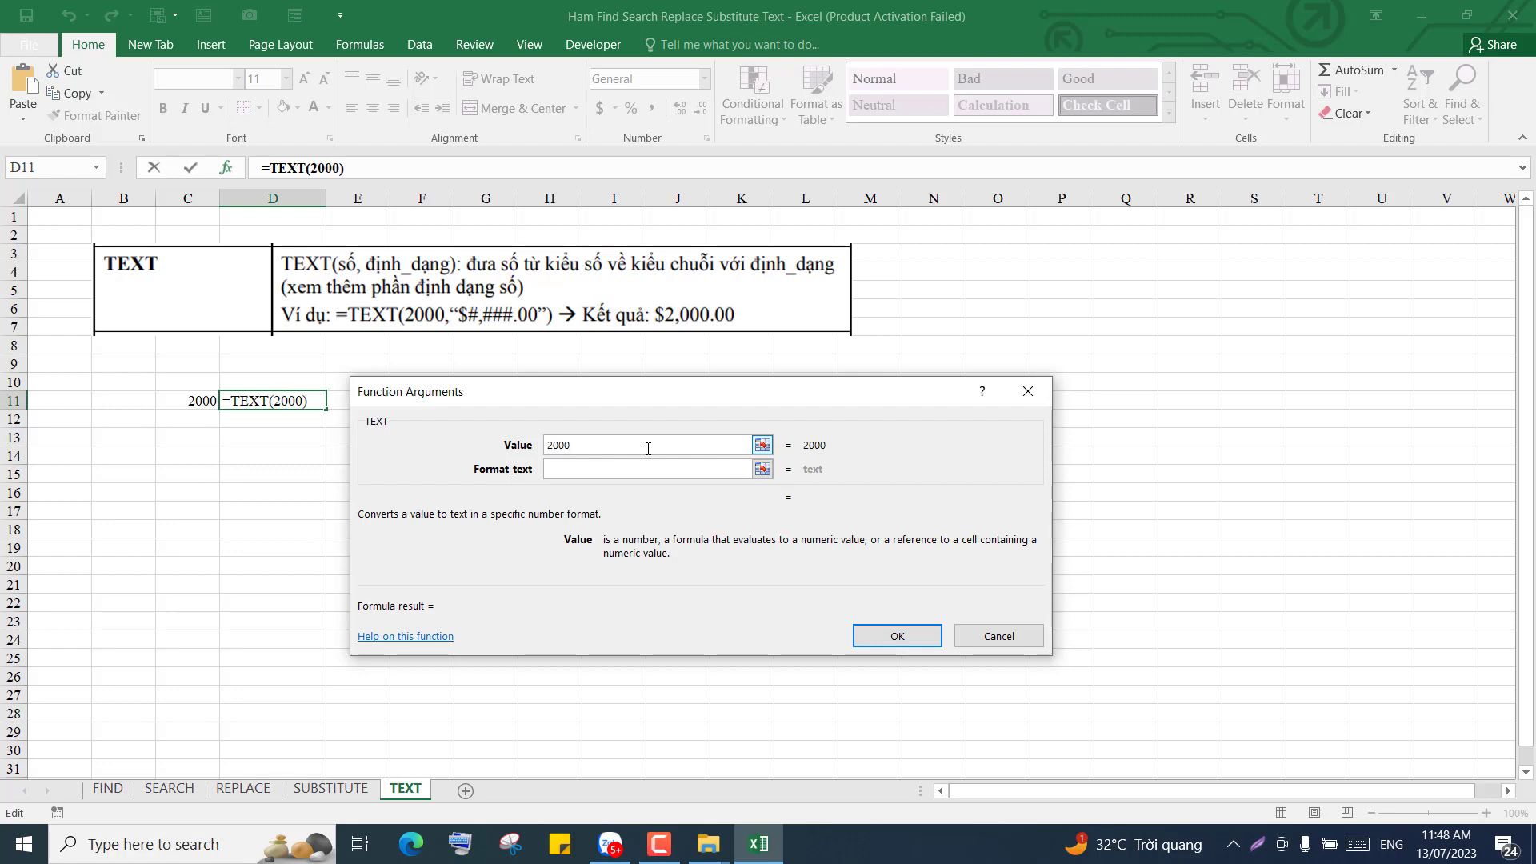
{"action": "key", "text": "BackSpace"}
{"action": "key", "text": "BackSpace"}
{"action": "key", "text": "BackSpace"}
{"action": "key", "text": "BackSpace"}
Step: Complete the TEXT formula in D11 with Value C11 and Format_text "$#,###.00"
{"action": "left_click", "coordinate": [192, 400]}
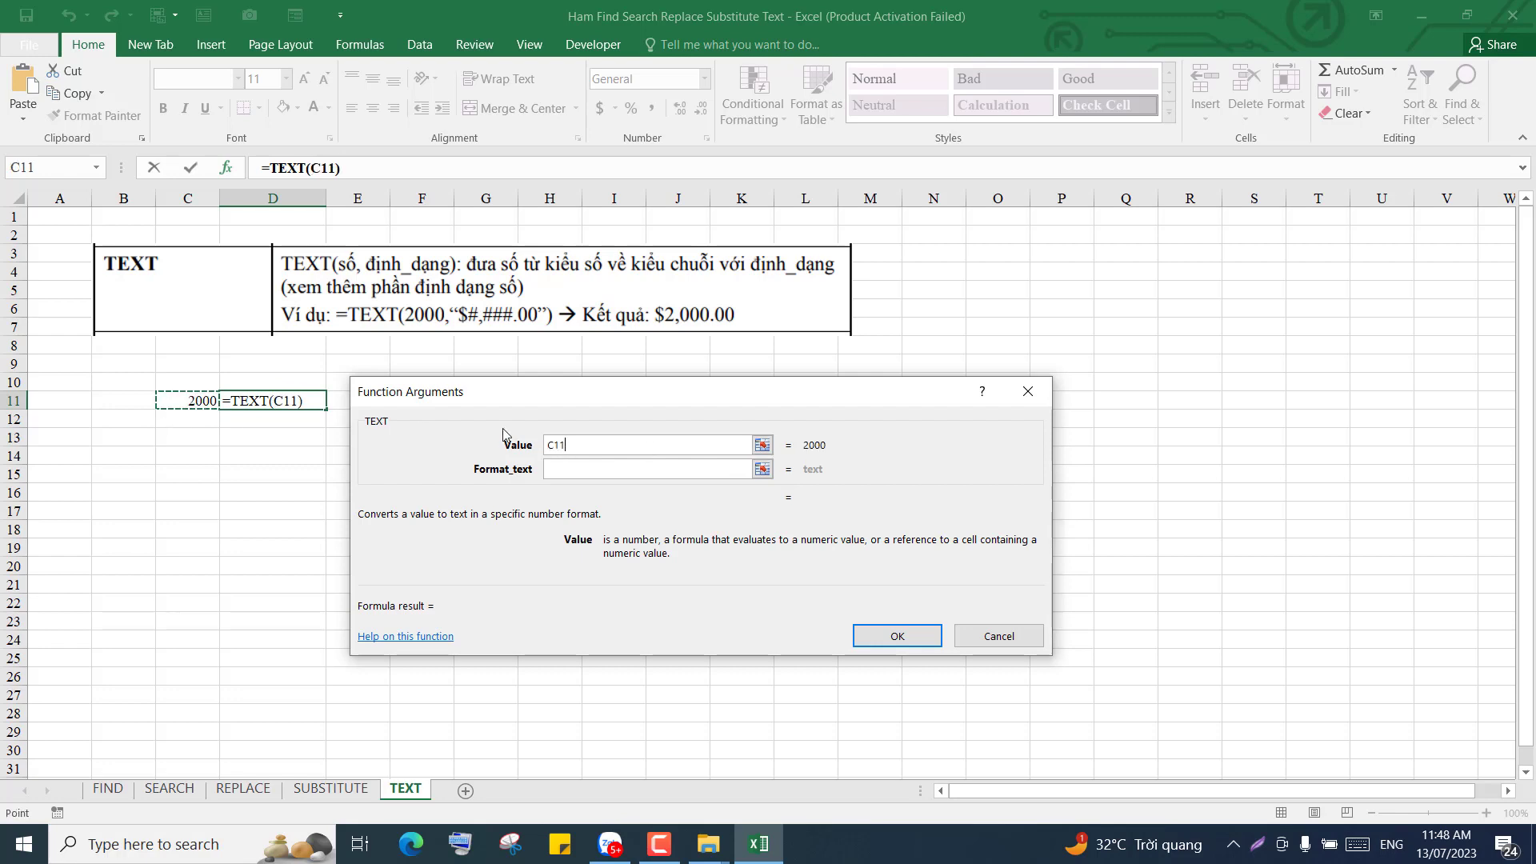
{"action": "left_click", "coordinate": [601, 471]}
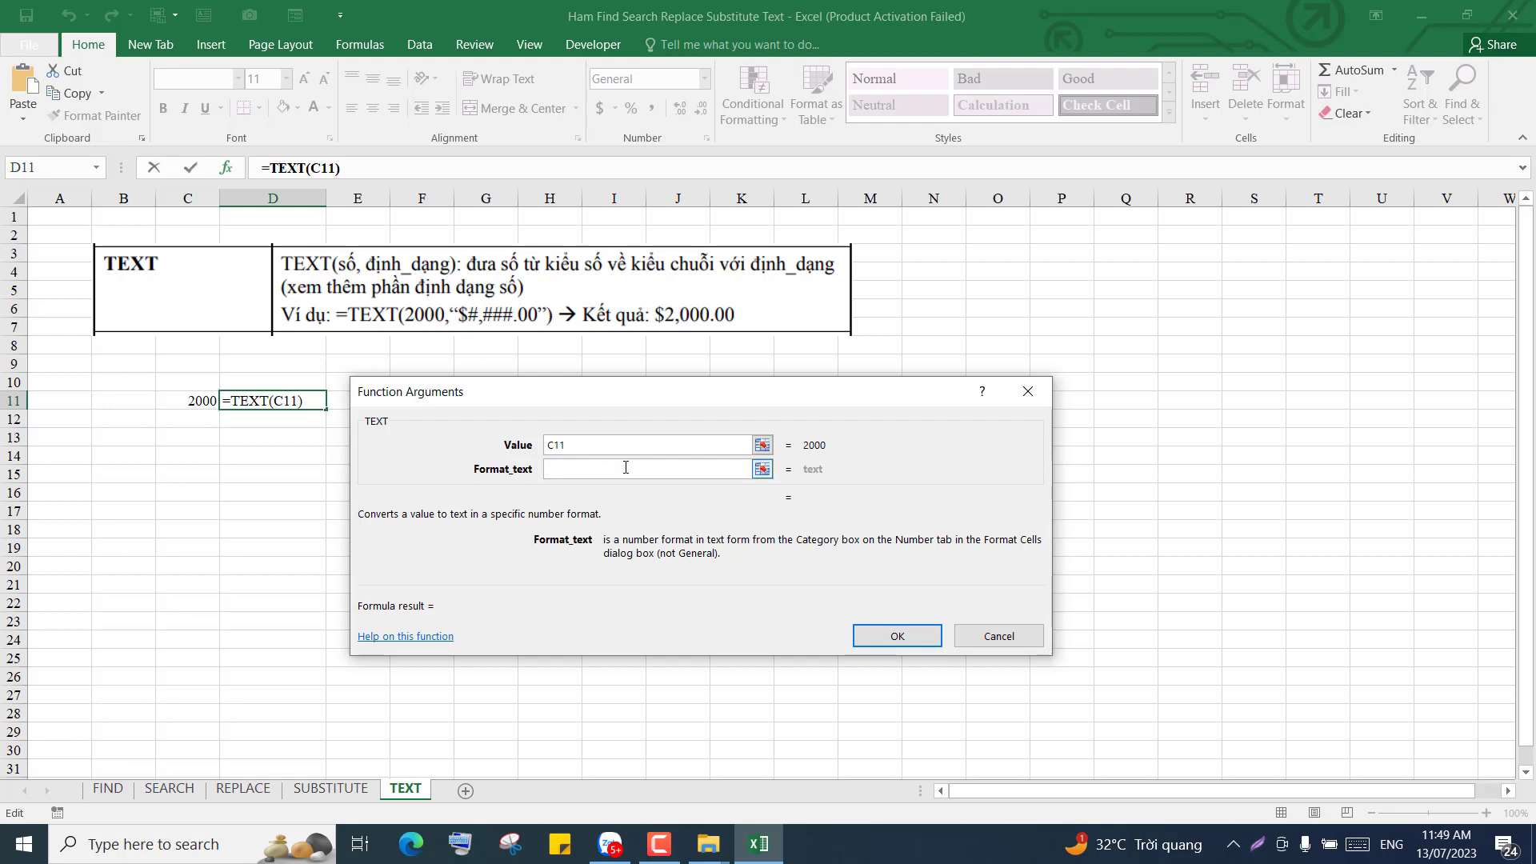
{"action": "type", "text": "$"}
{"action": "key", "text": "BackSpace"}
{"action": "type", "text": "\"$#,###"}
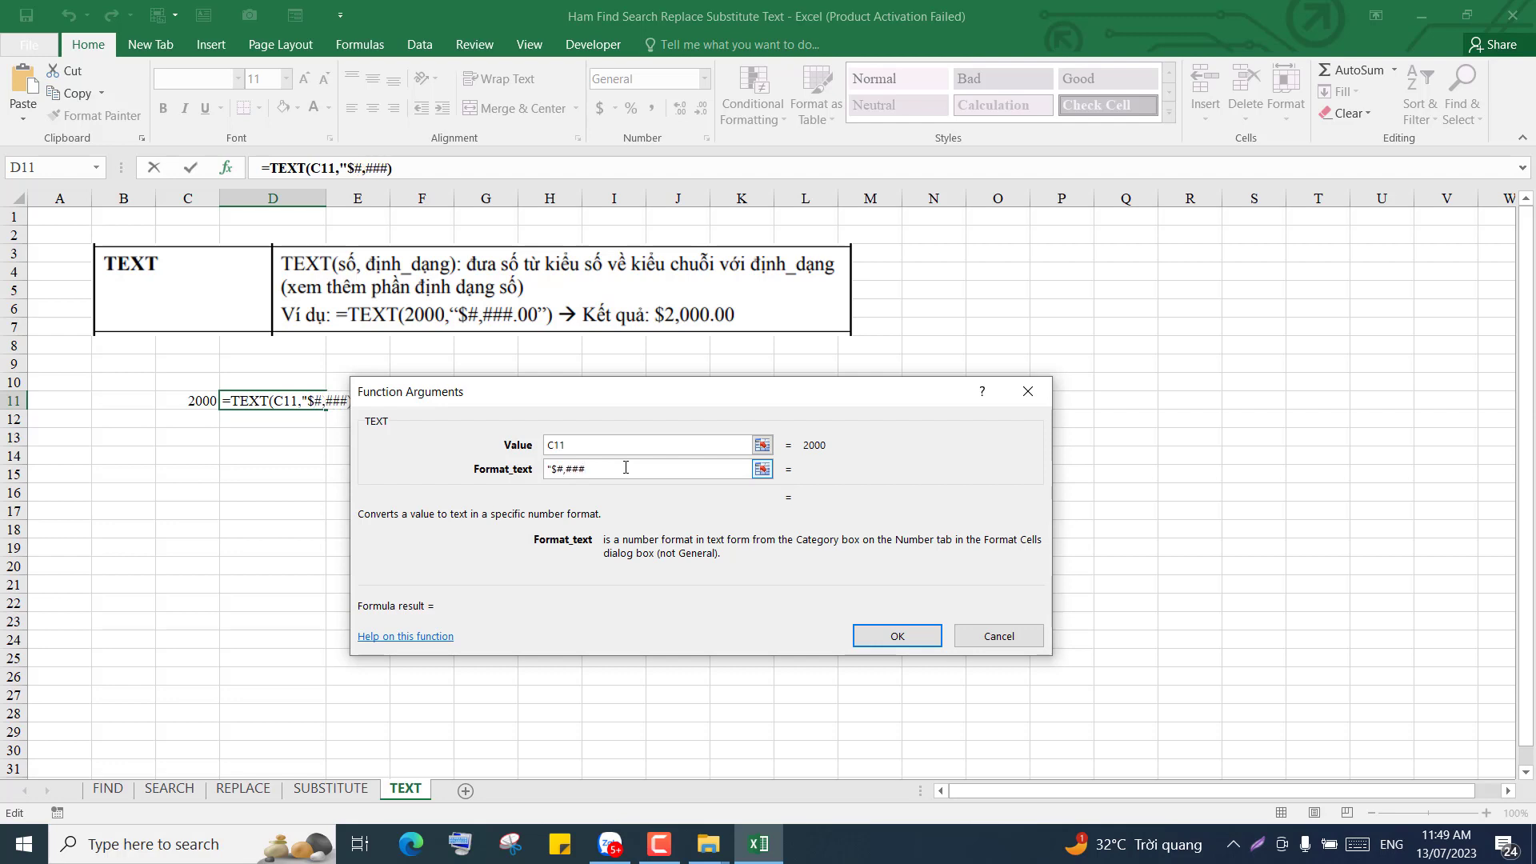
{"action": "type", "text": ".0"}
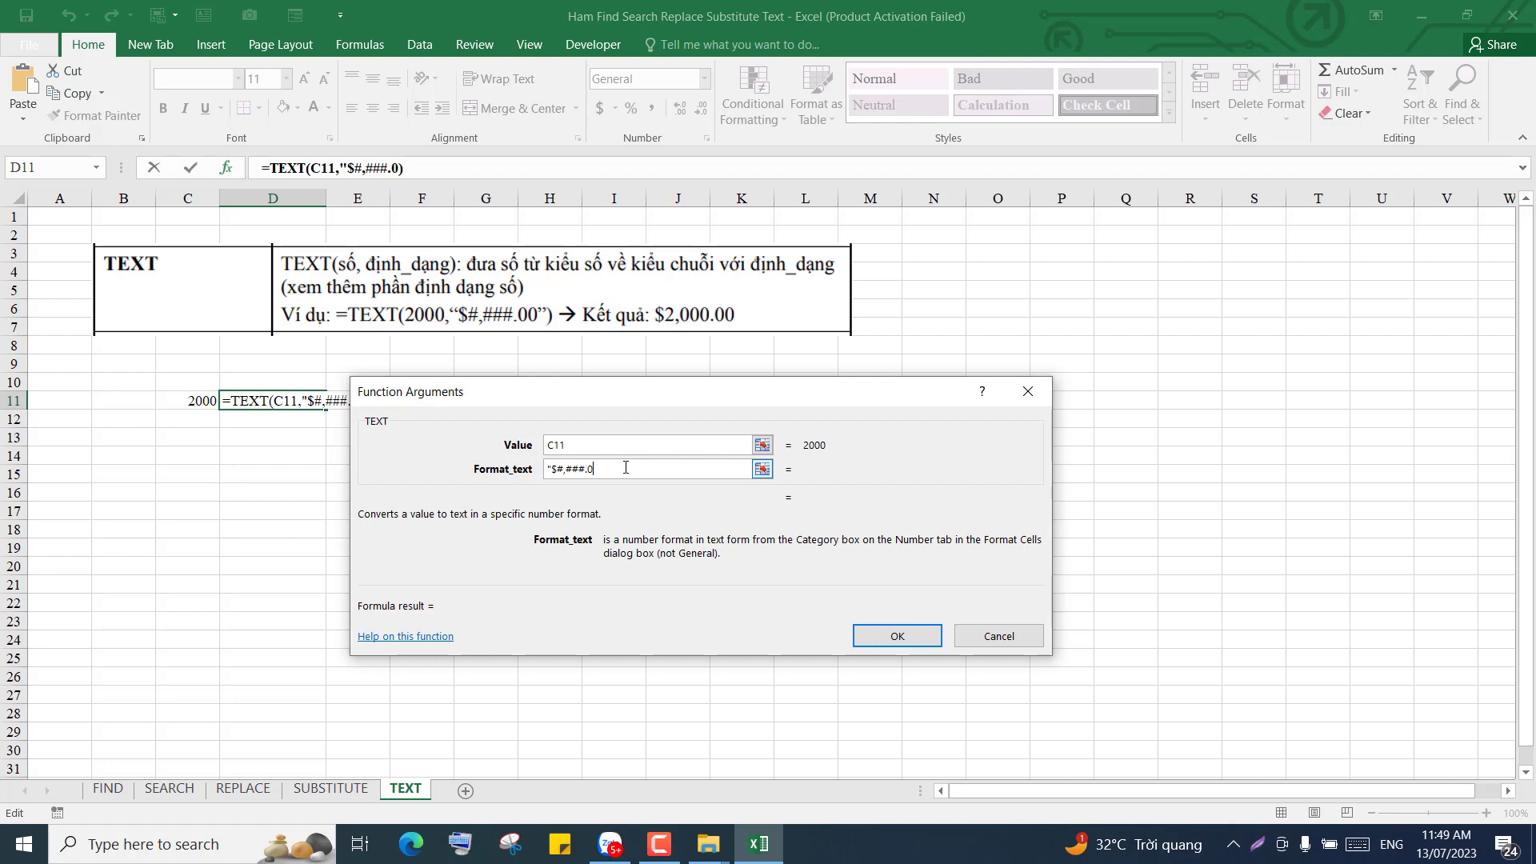
{"action": "type", "text": "0\""}
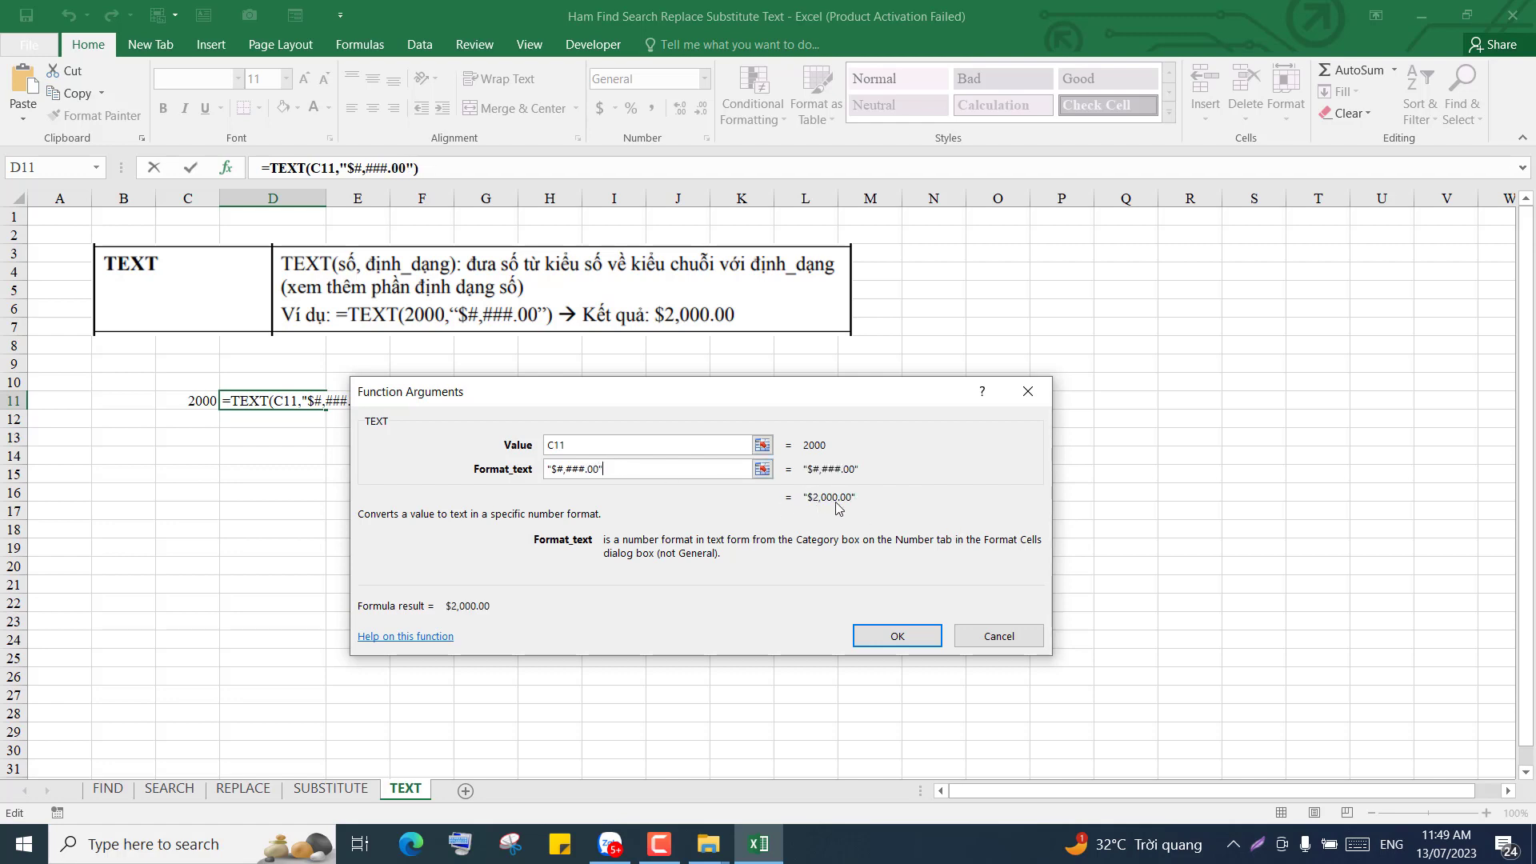
{"action": "left_click", "coordinate": [881, 640]}
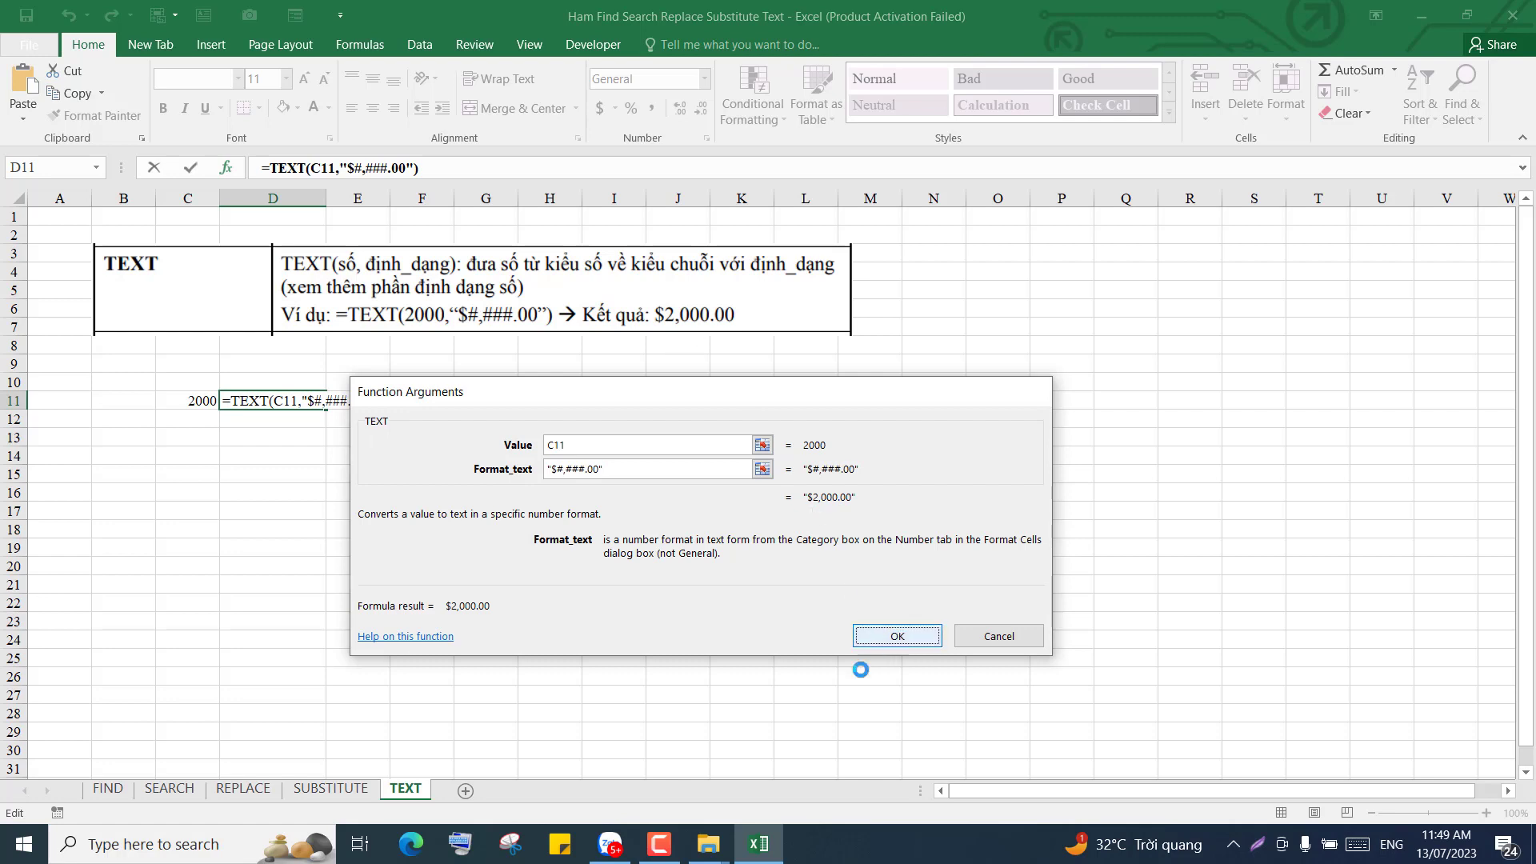
Step: Widen column D on the TEXT sheet further and select D11 to check its formula
{"action": "left_click", "coordinate": [305, 490]}
{"action": "left_click", "coordinate": [281, 404]}
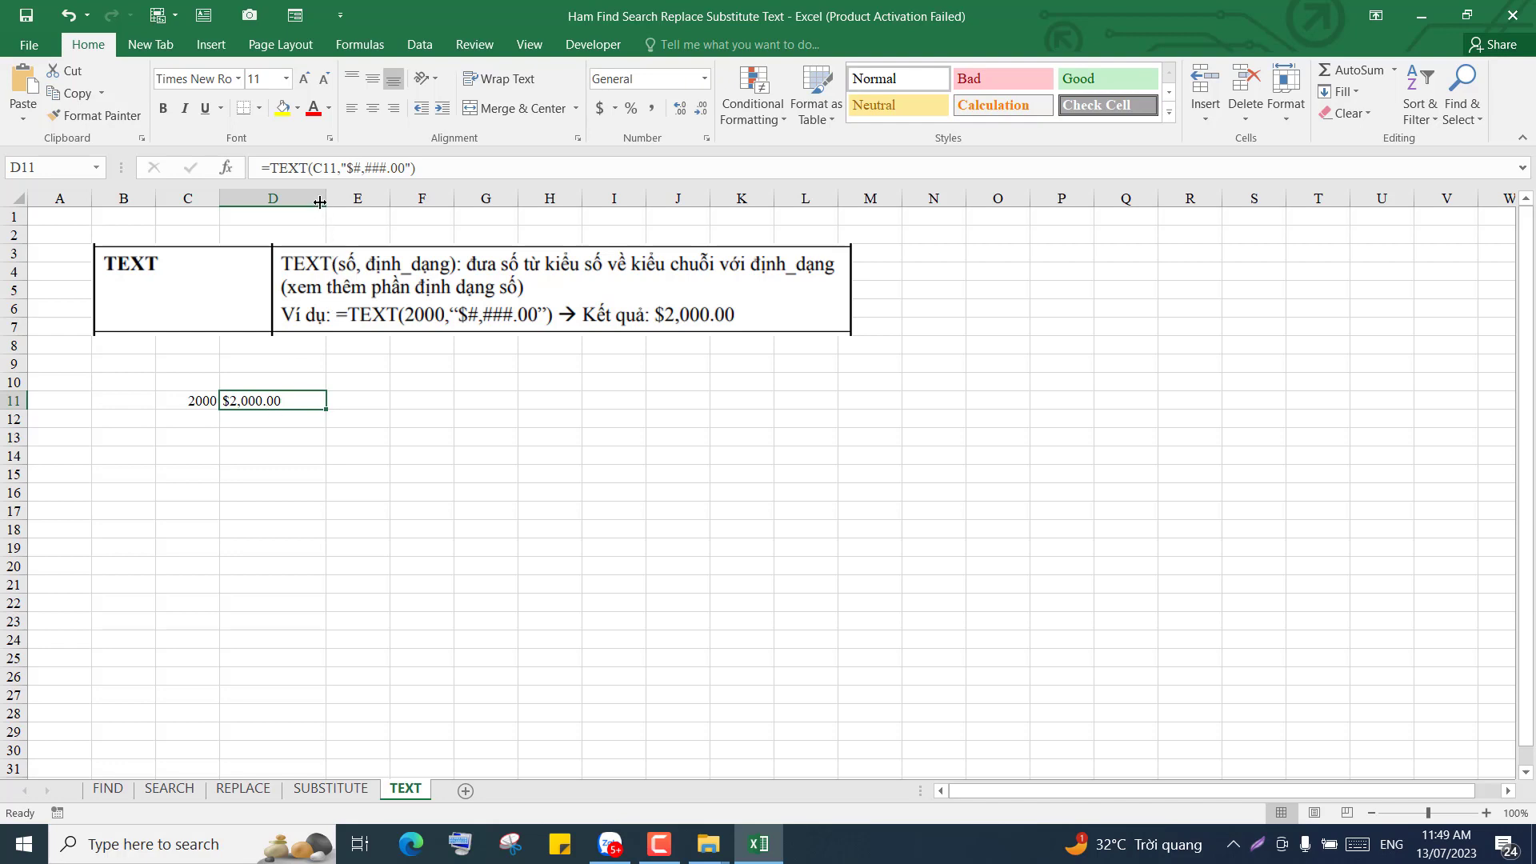
{"action": "left_click_drag", "start_coordinate": [320, 203], "coordinate": [379, 202]}
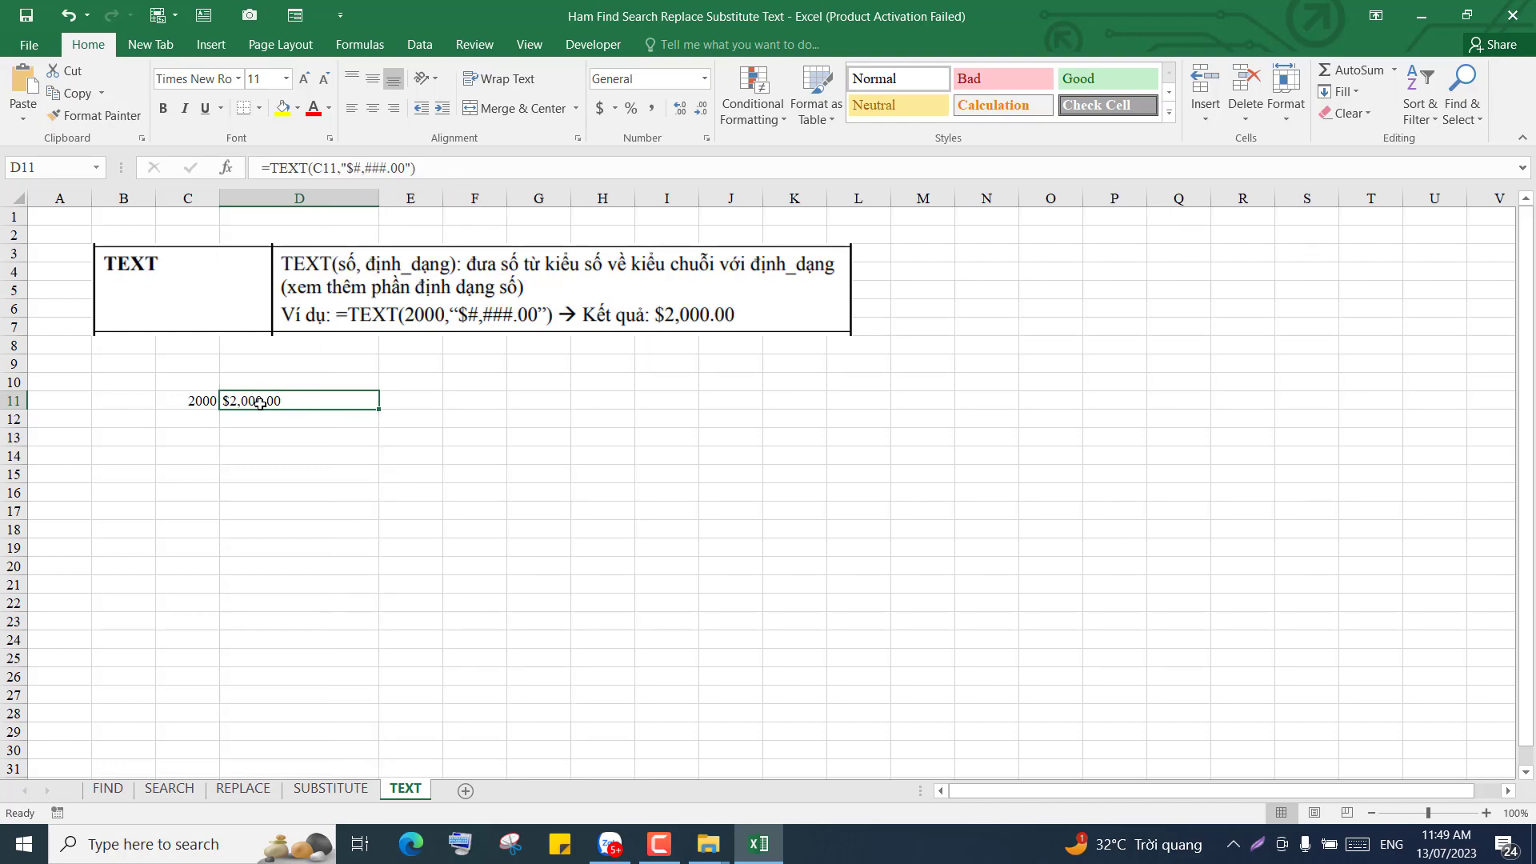
{"action": "left_click", "coordinate": [281, 421]}
{"action": "left_click", "coordinate": [280, 402]}
Step: Enter the date 13/07/2023 in C13 and widen column C on the TEXT sheet
{"action": "left_click", "coordinate": [212, 438]}
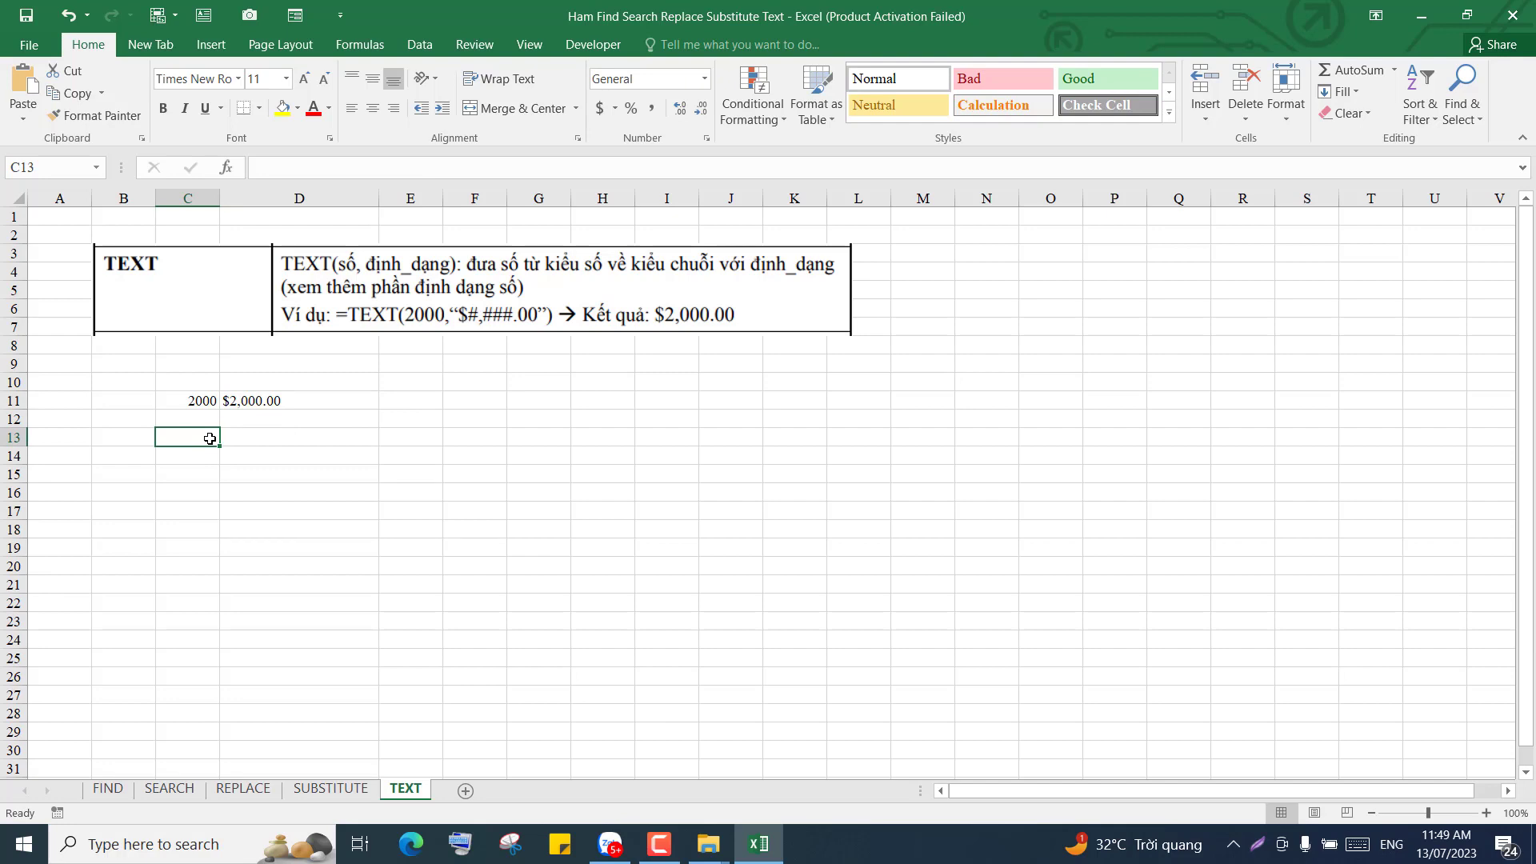
{"action": "type", "text": "13/0"}
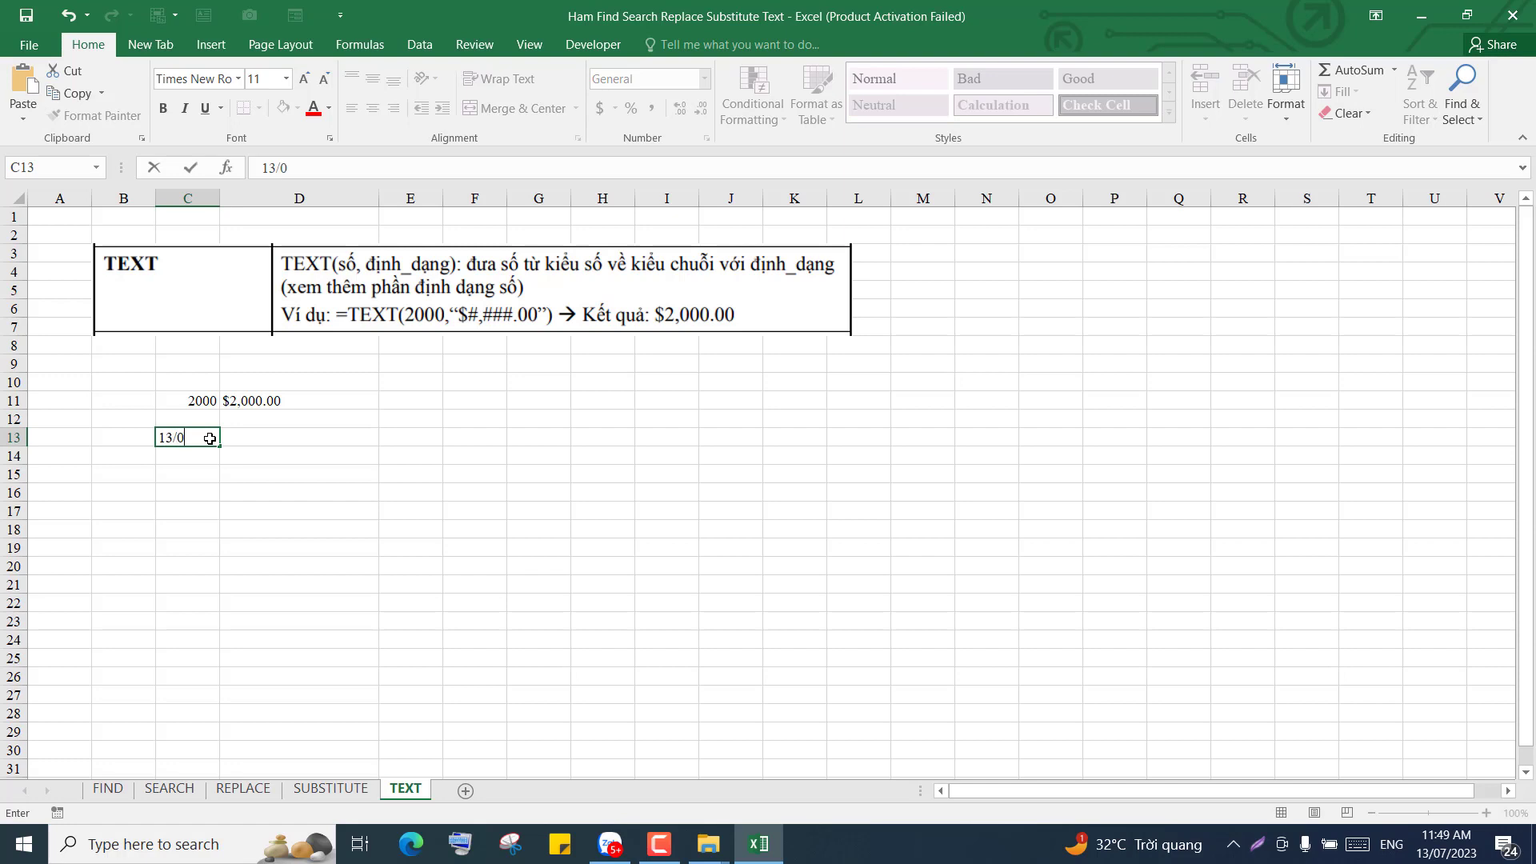
{"action": "type", "text": "7/2023"}
{"action": "key", "text": "Return"}
{"action": "left_click", "coordinate": [316, 435]}
{"action": "left_click", "coordinate": [193, 437]}
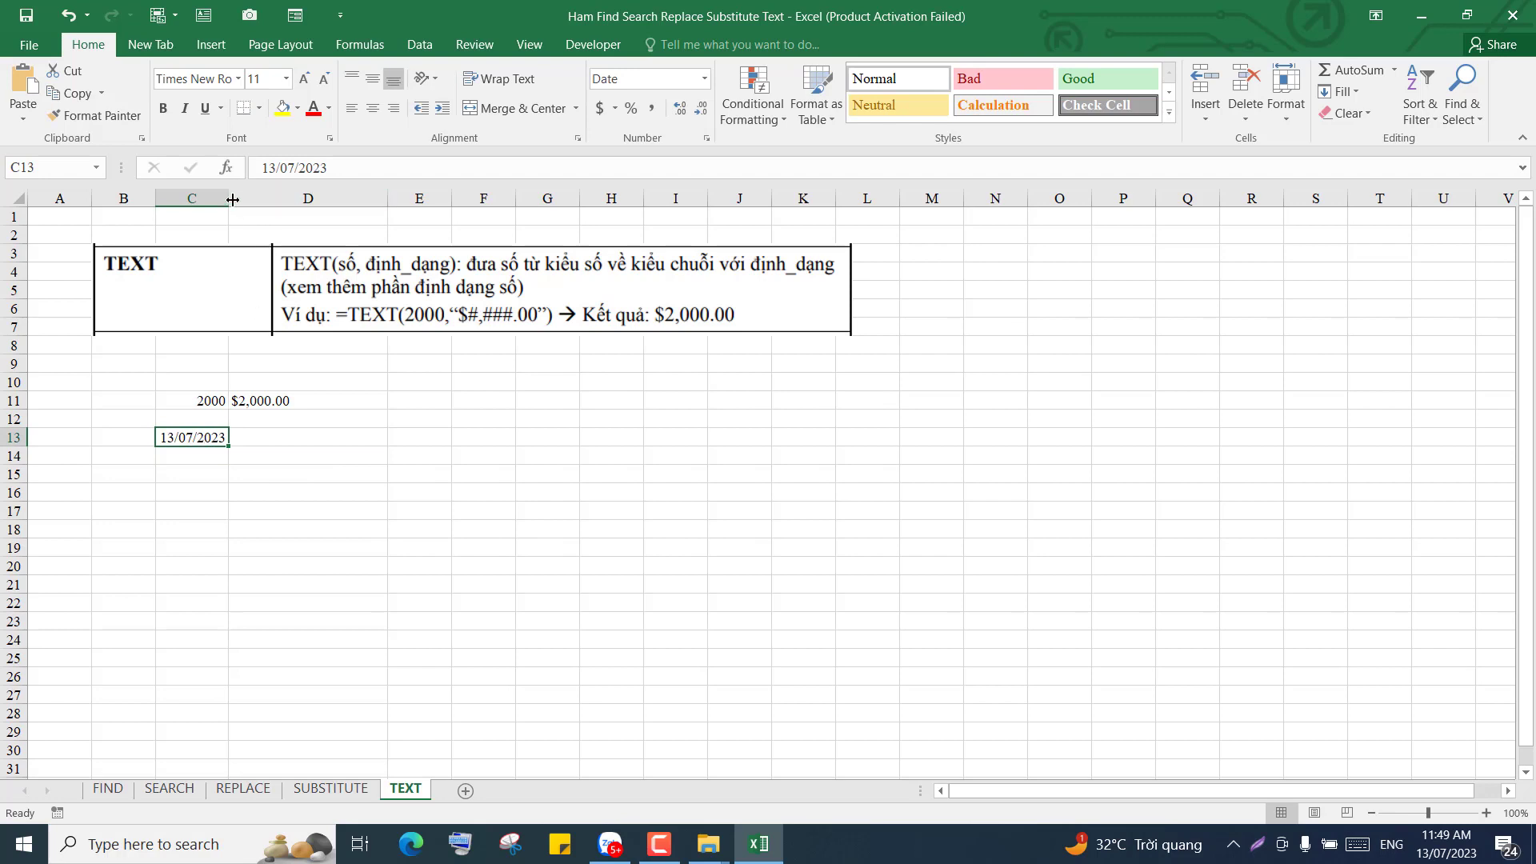
{"action": "left_click_drag", "start_coordinate": [228, 199], "coordinate": [246, 199]}
Step: Start a TEXT formula in D13 through its function arguments, with C13 as the Value
{"action": "left_click", "coordinate": [316, 436]}
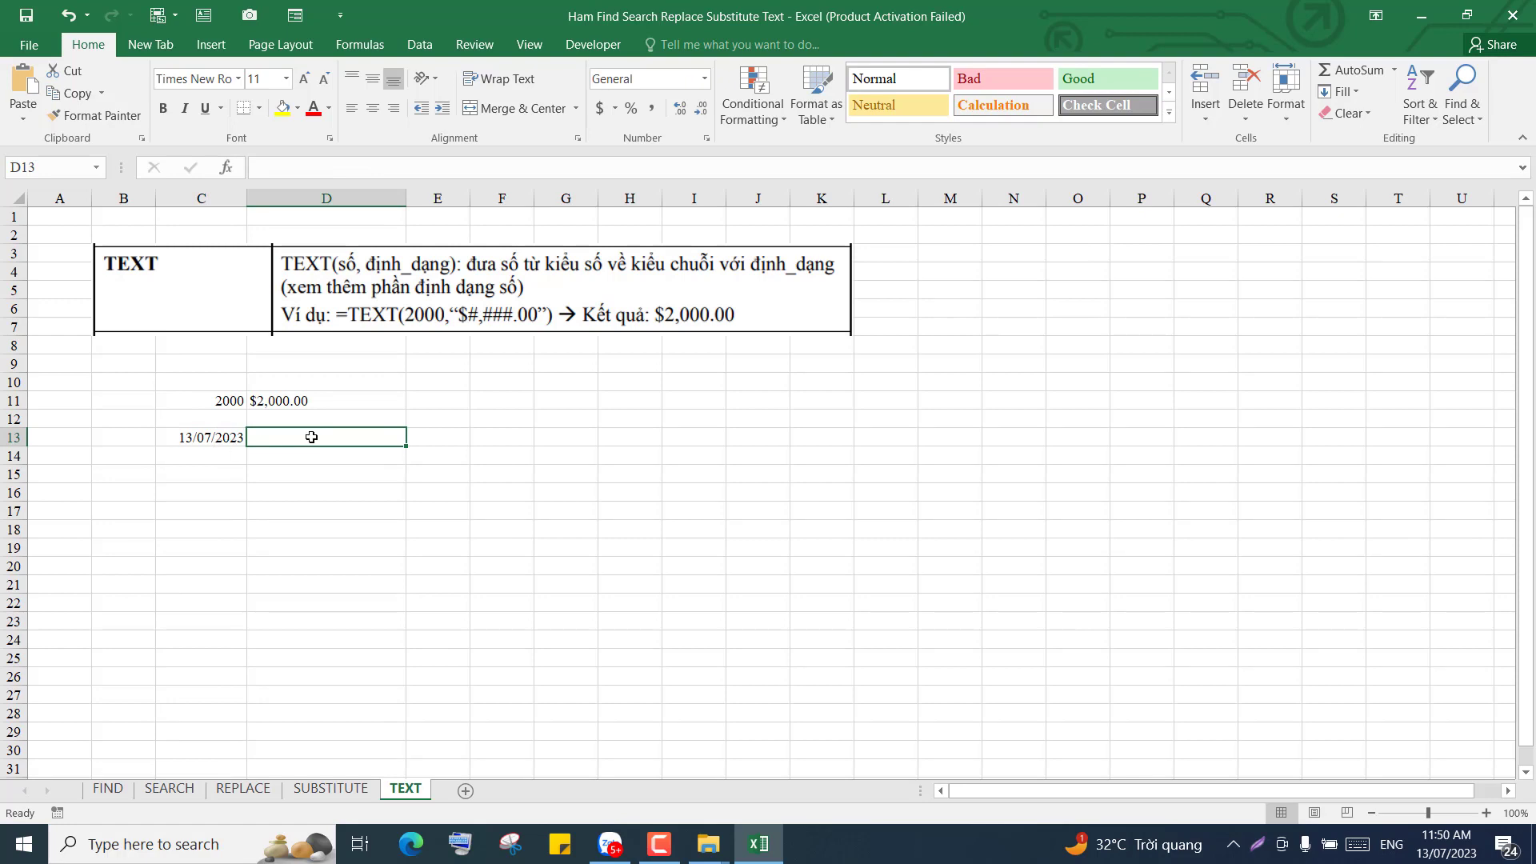
{"action": "type", "text": "=TE"}
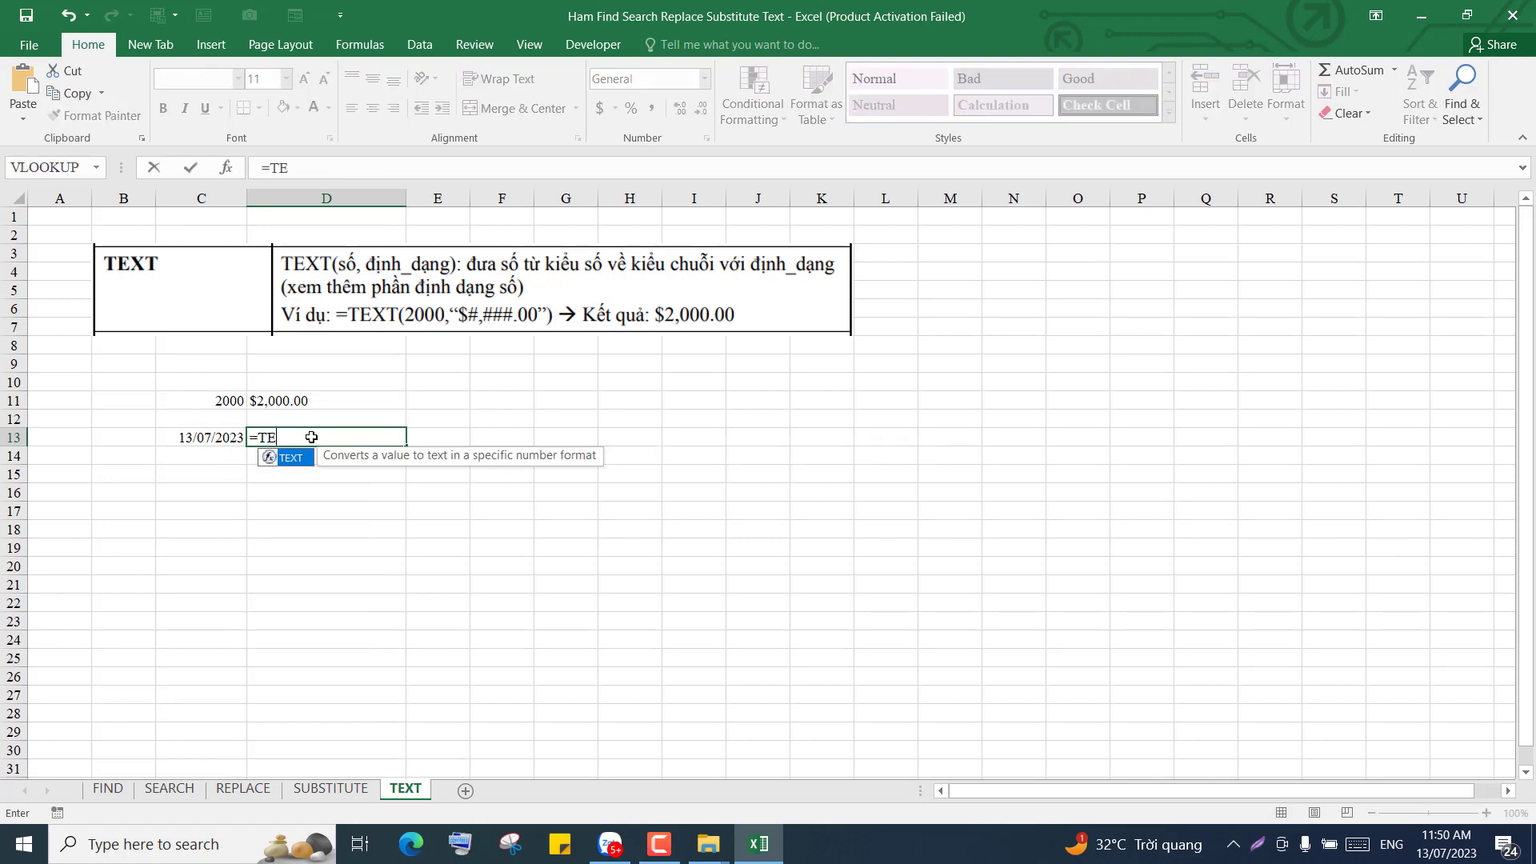
{"action": "double_click", "coordinate": [288, 458]}
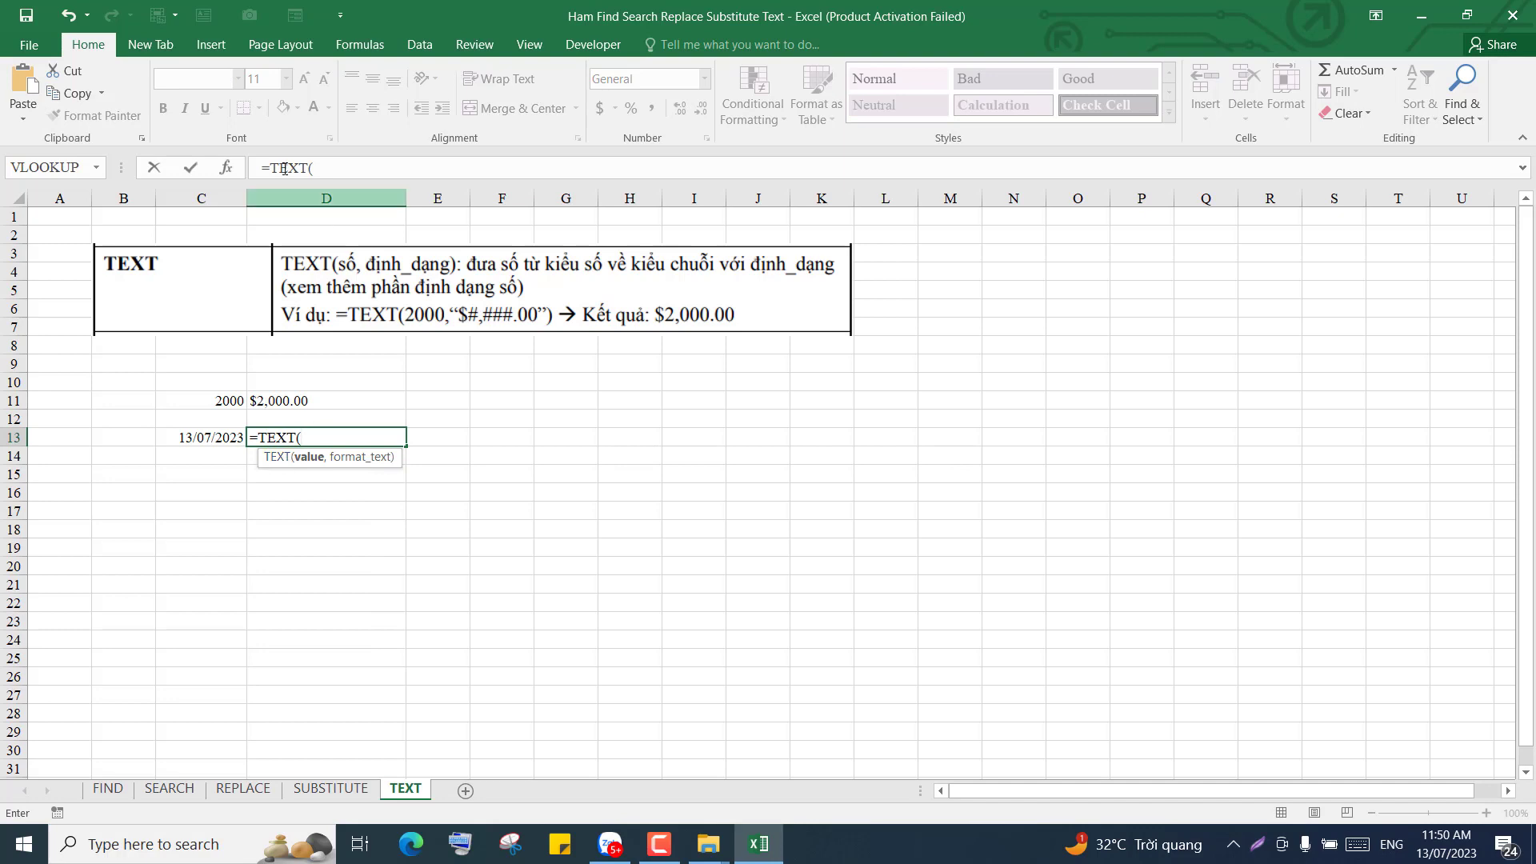
{"action": "left_click", "coordinate": [226, 168]}
{"action": "left_click_drag", "start_coordinate": [588, 387], "coordinate": [644, 398]}
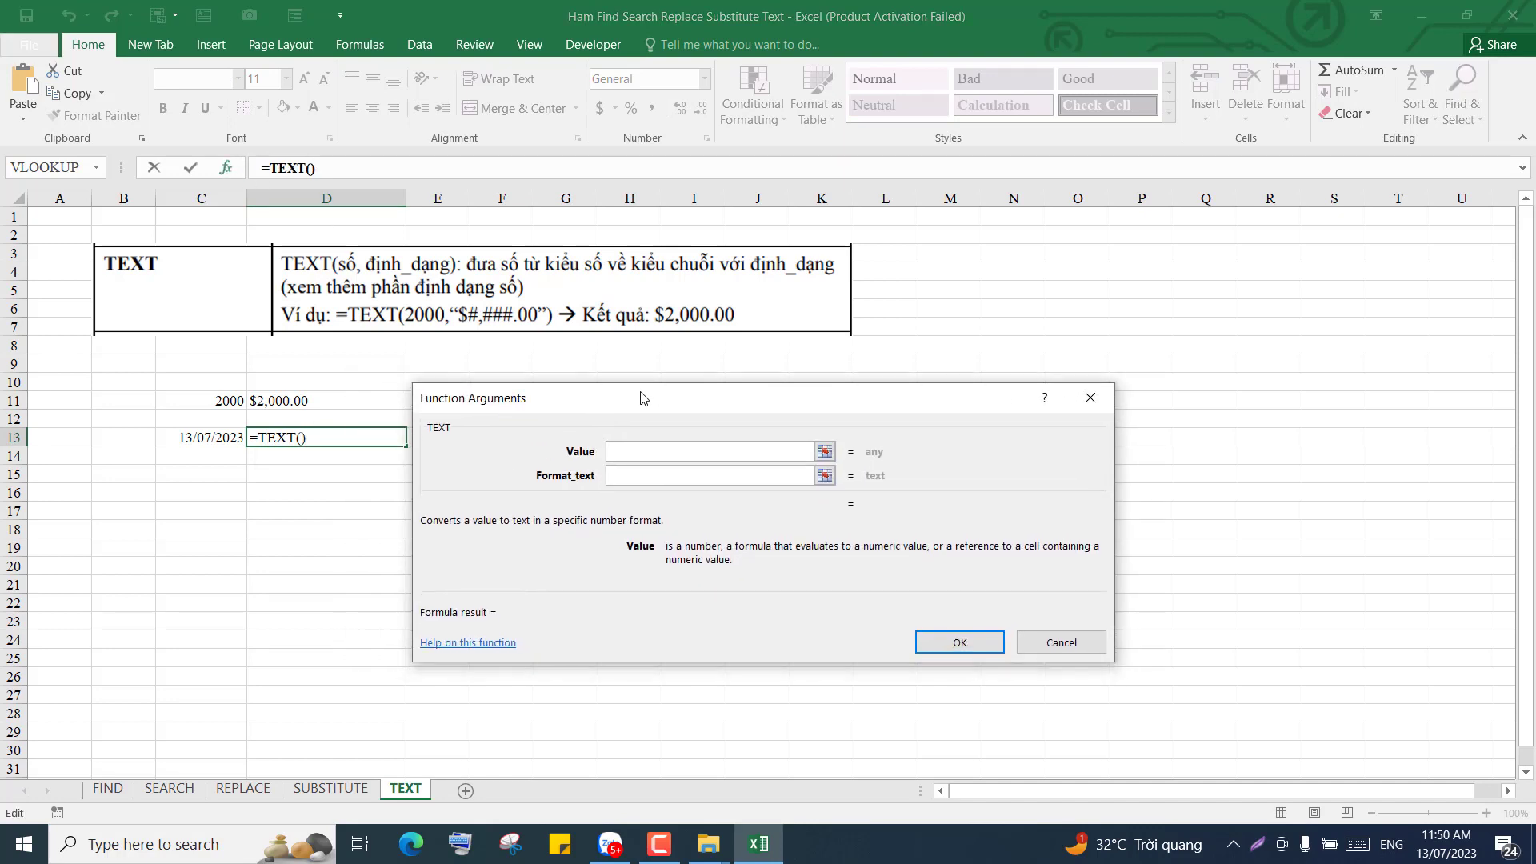
{"action": "left_click", "coordinate": [209, 438]}
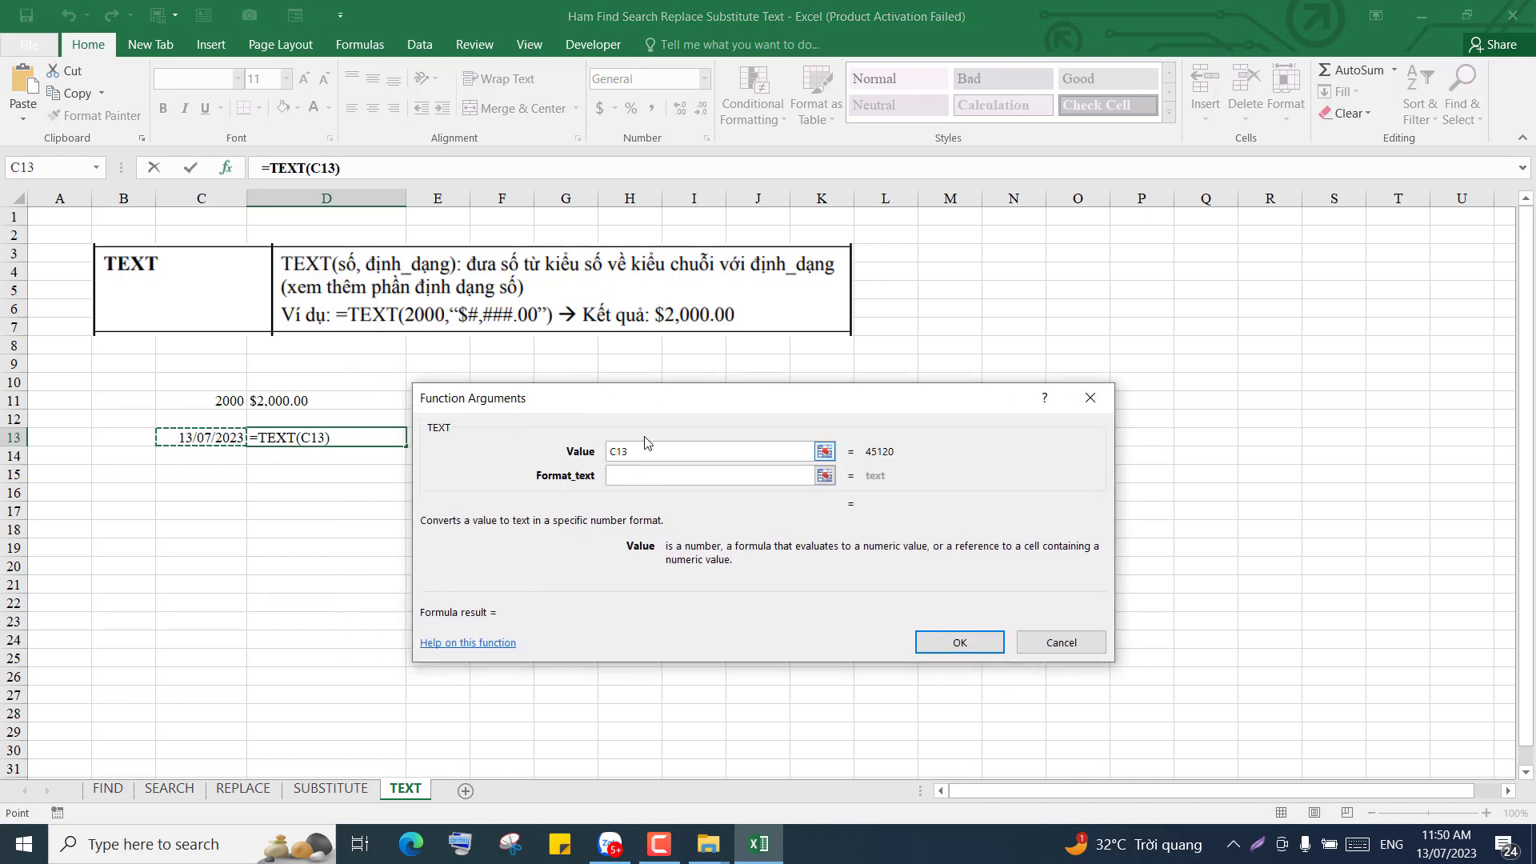
Step: Set the Format_text argument of the D13 formula to "DD-MM-YYYY"
{"action": "left_click", "coordinate": [639, 476]}
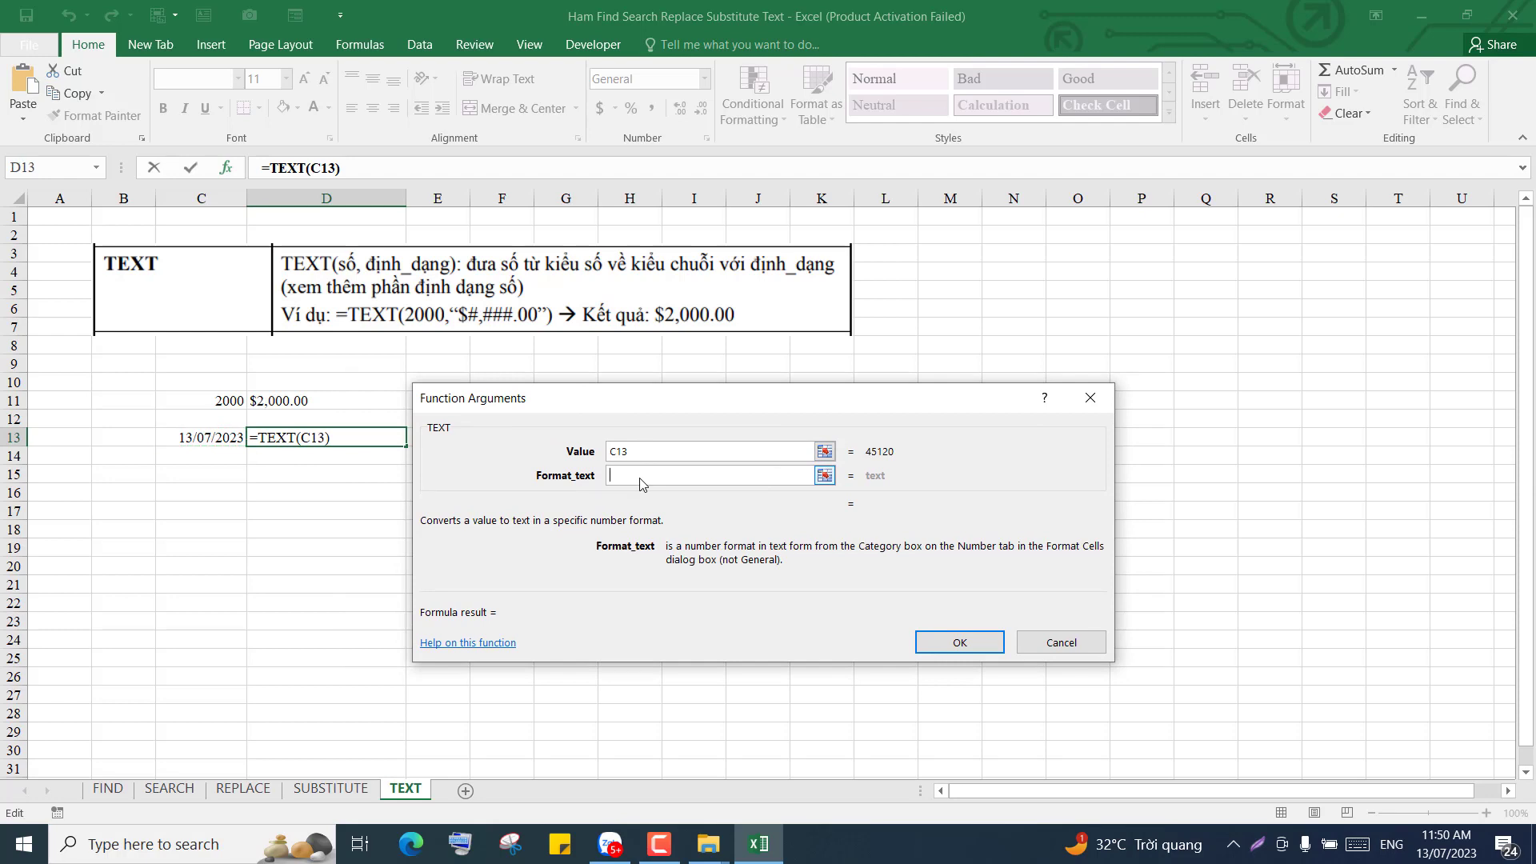
{"action": "type", "text": "\"DD-MM"}
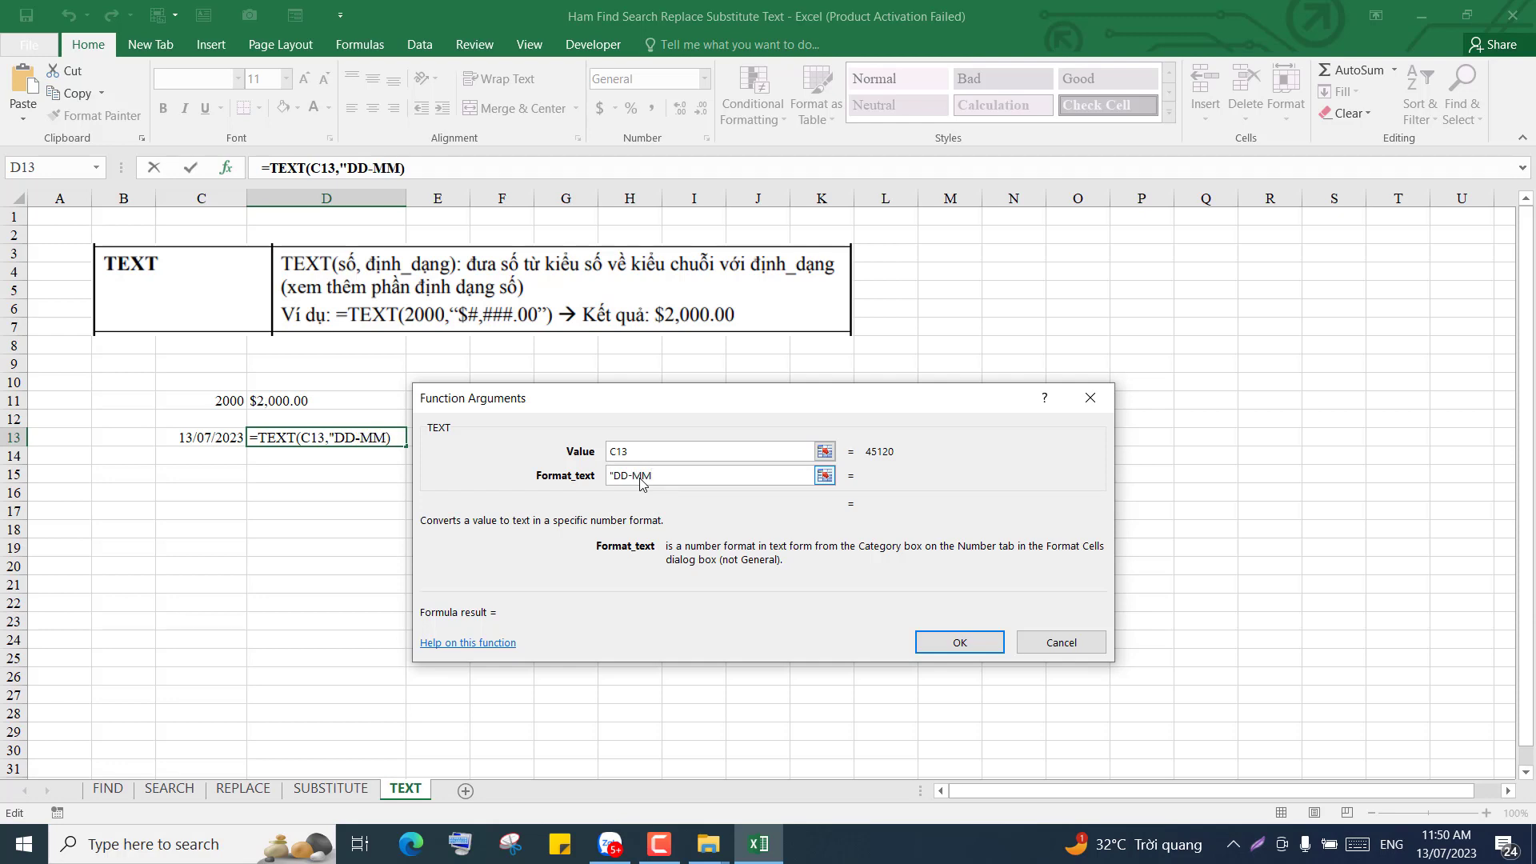
{"action": "type", "text": "-YYYY\""}
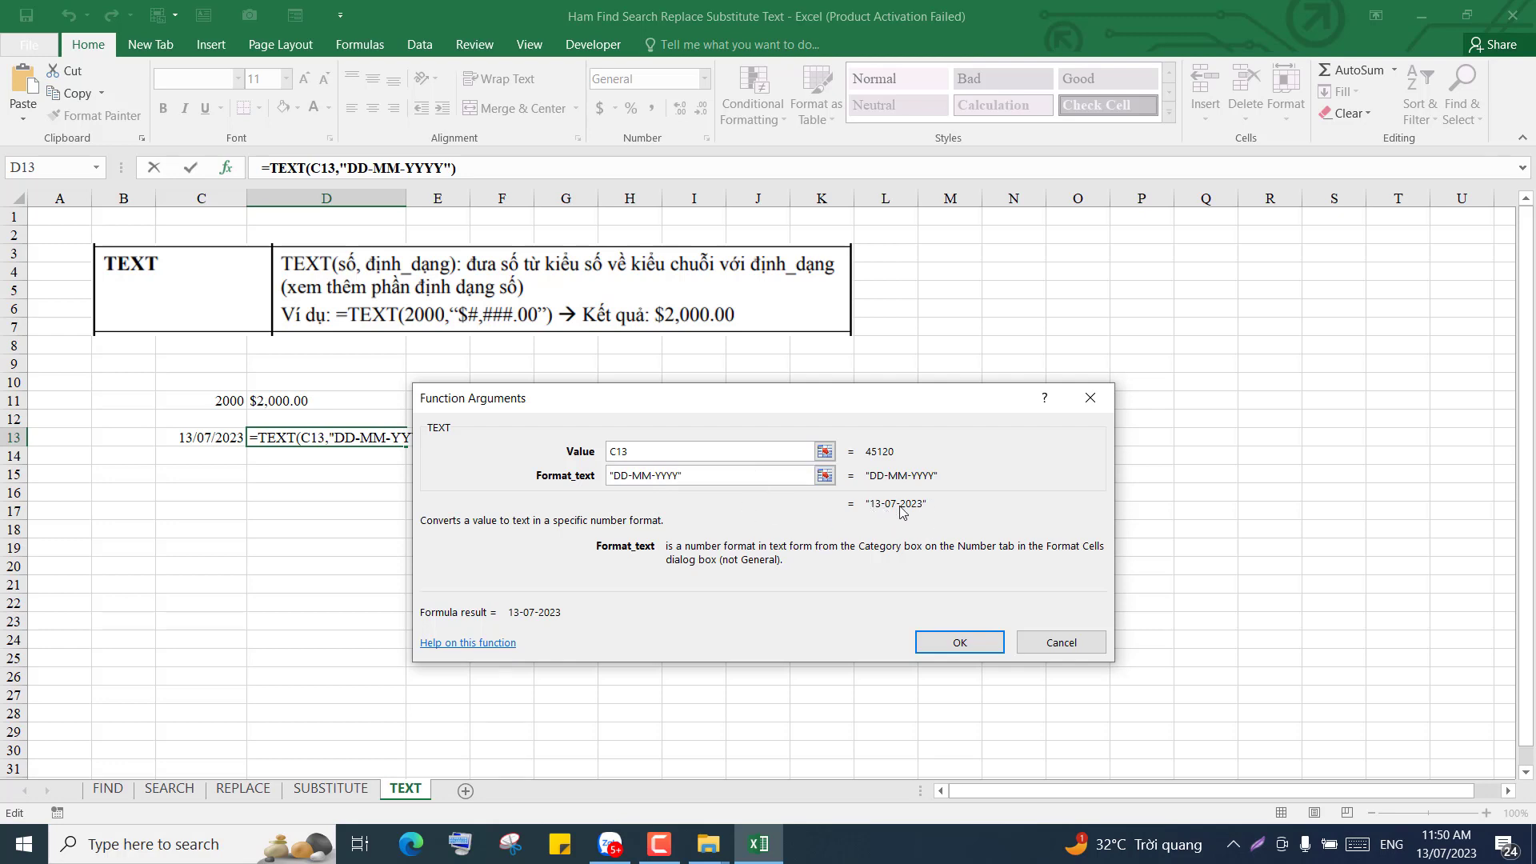
Step: Change the D13 formula's Format_text to "DD-MMM-YYYY", complete it, and compare D13 with the source date in C13
{"action": "left_click", "coordinate": [646, 475]}
{"action": "type", "text": "M"}
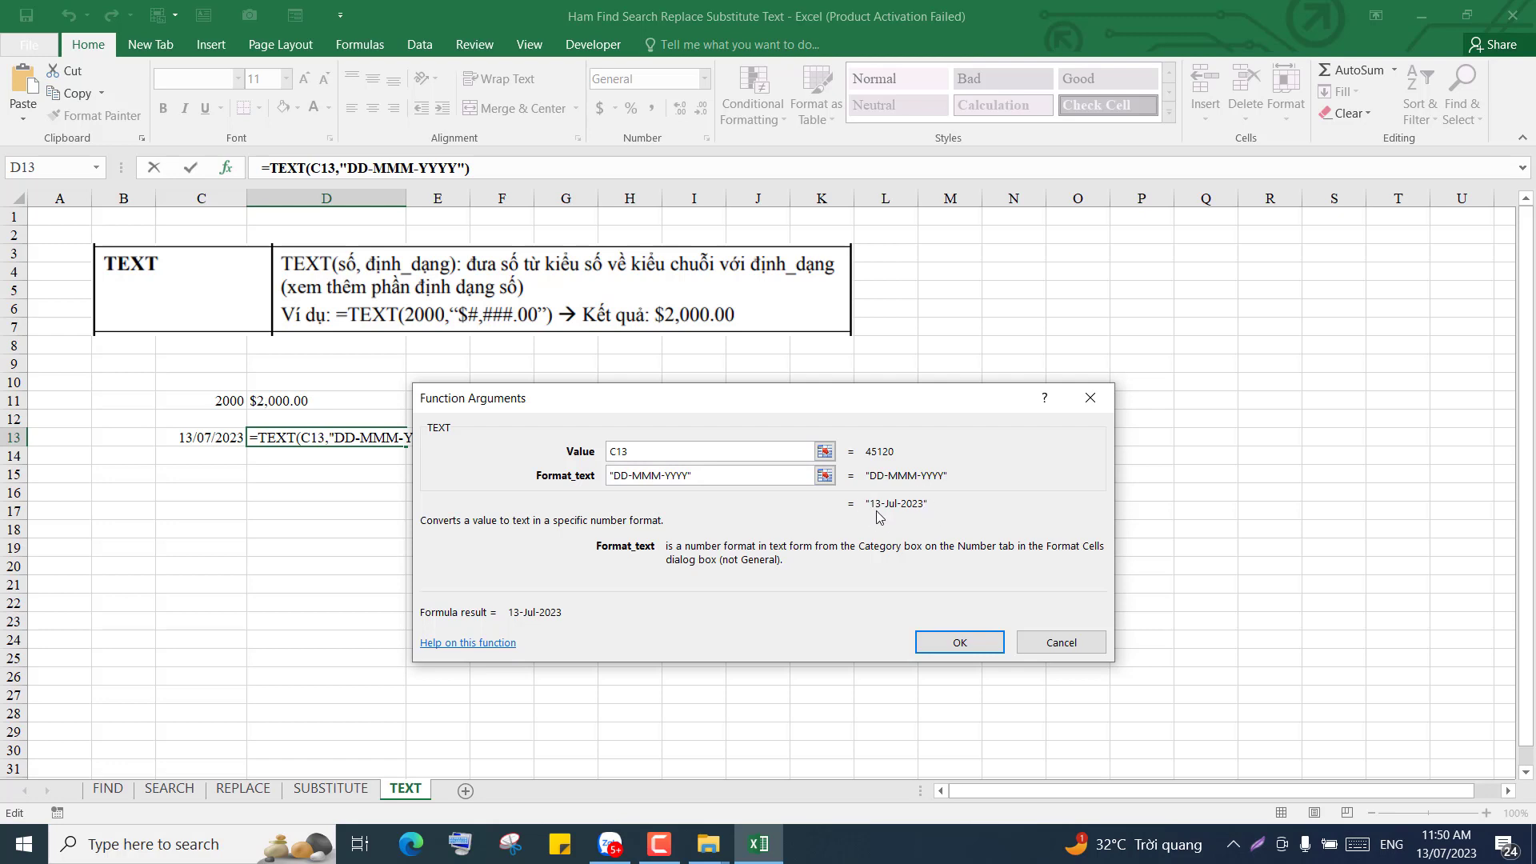
{"action": "left_click", "coordinate": [960, 642]}
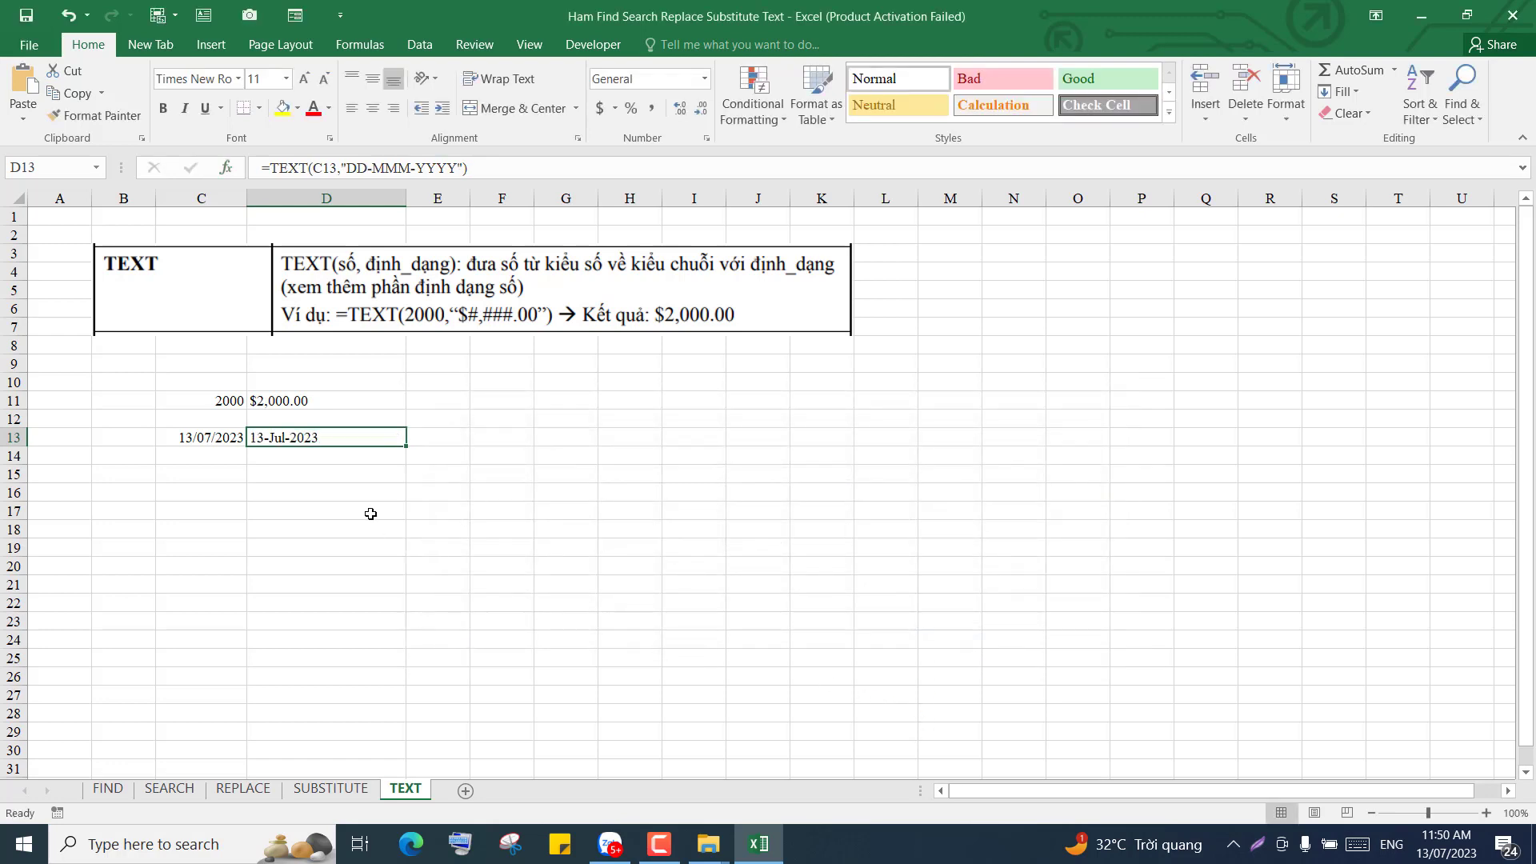
{"action": "left_click", "coordinate": [342, 462]}
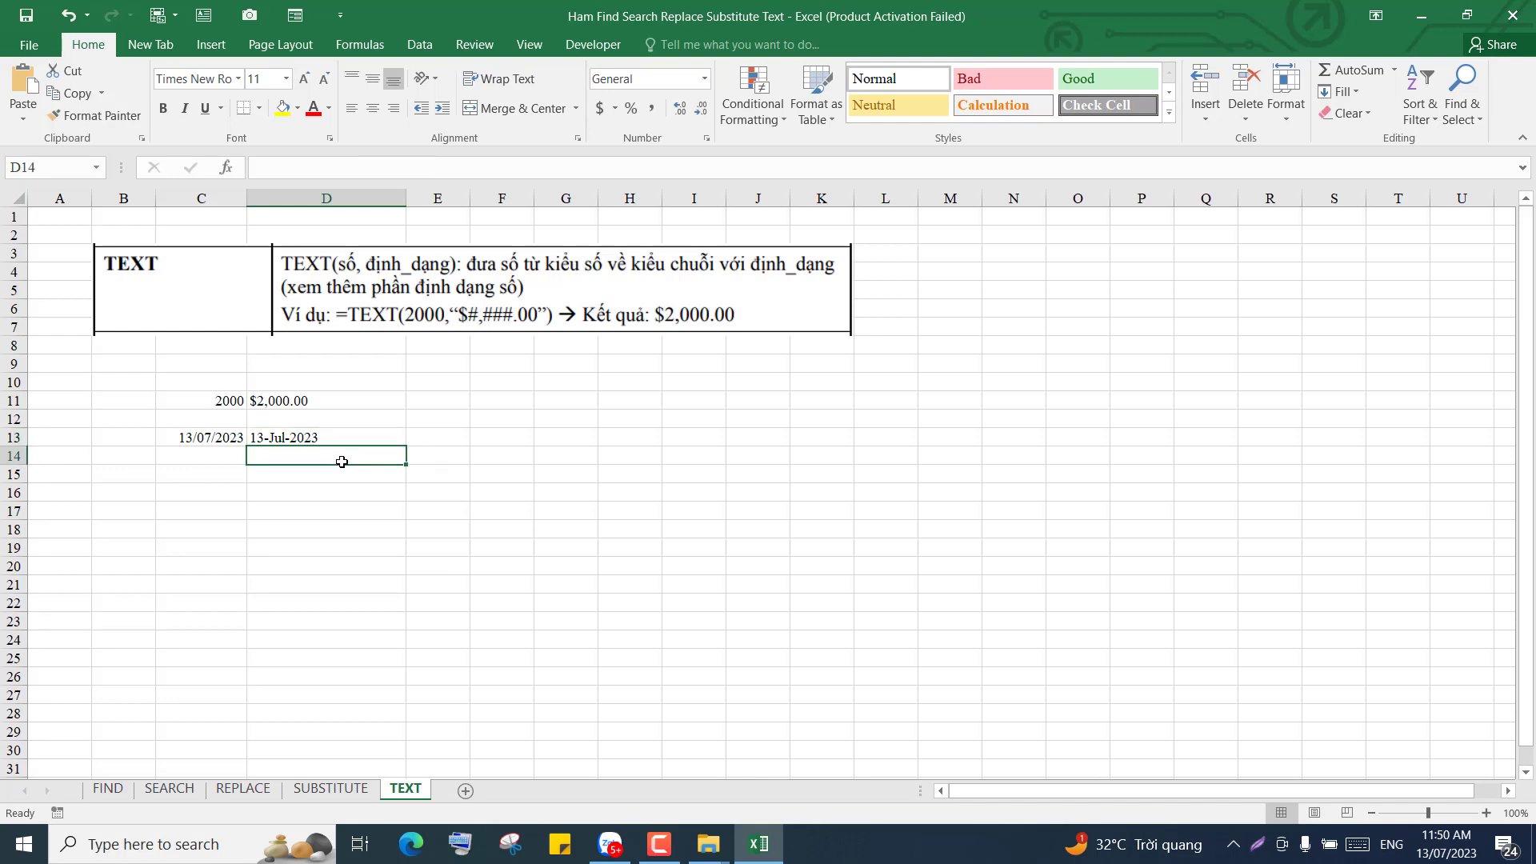
{"action": "left_click", "coordinate": [223, 441]}
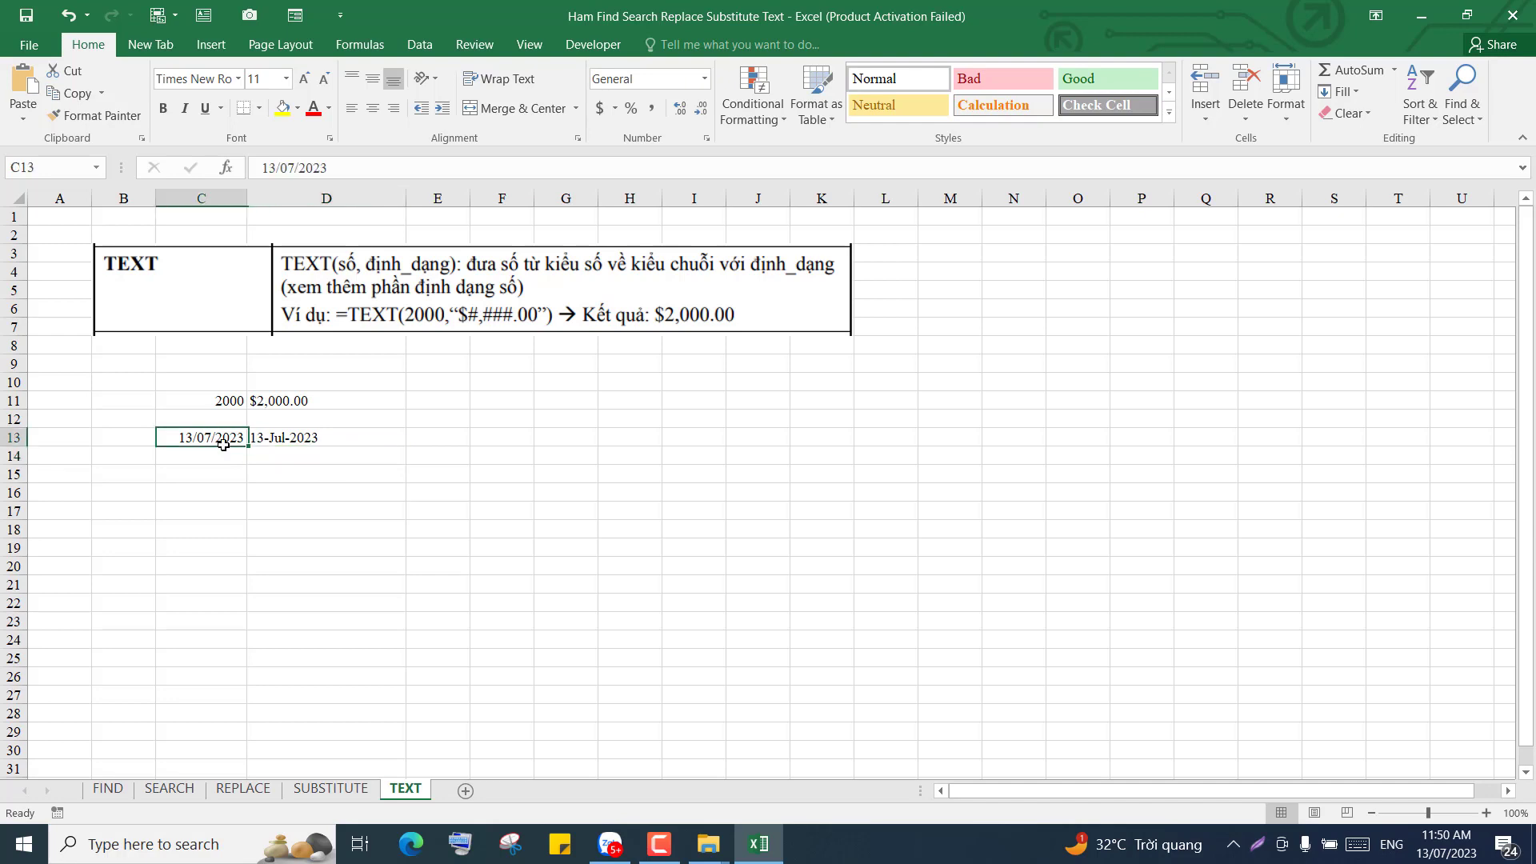
{"action": "left_click", "coordinate": [316, 439]}
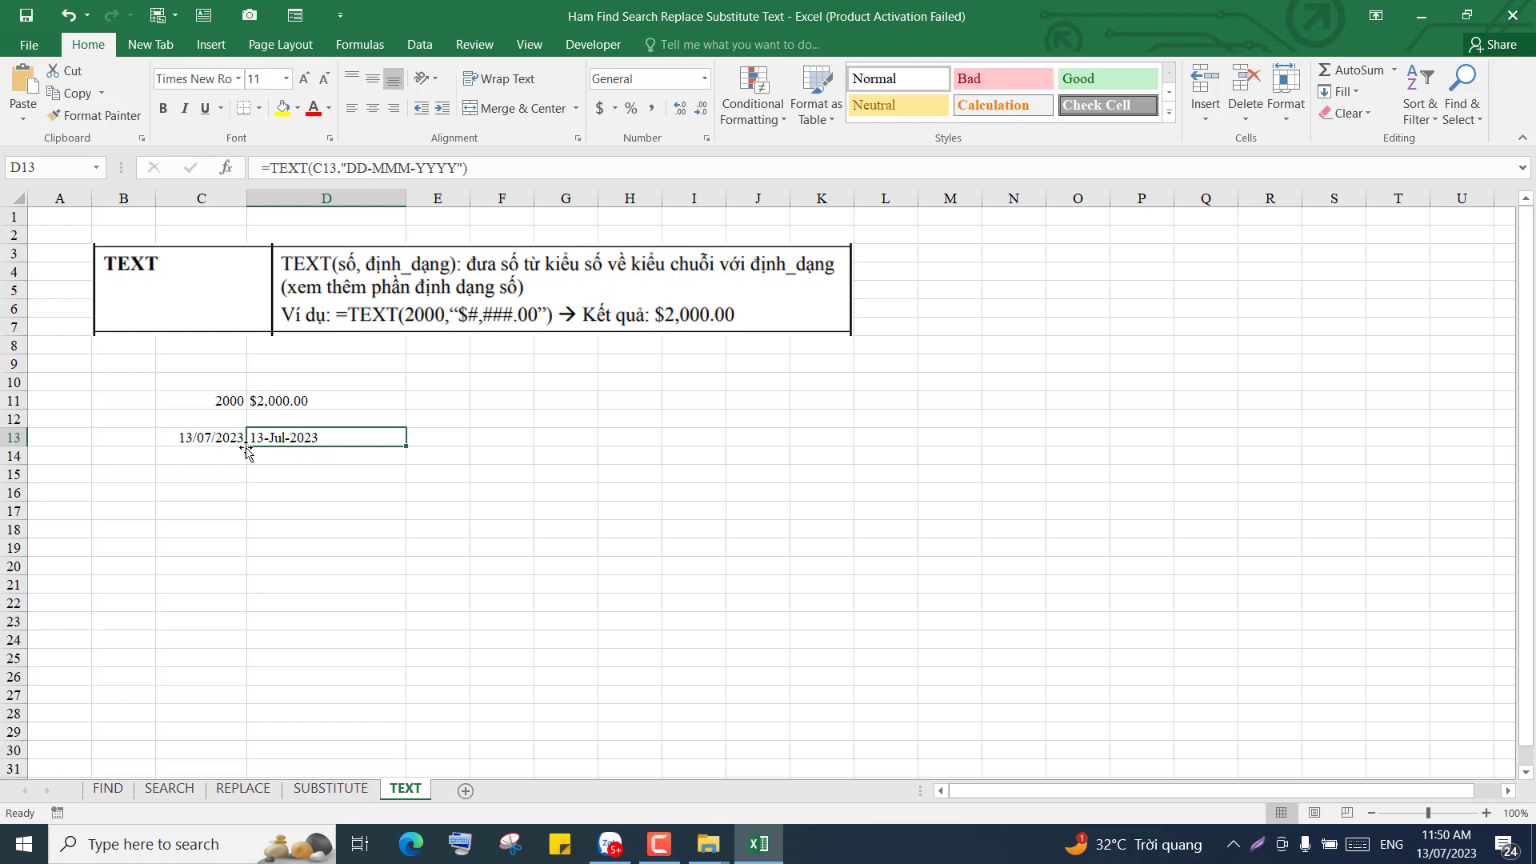
Step: Start another TEXT formula in D14 through its function arguments, using C13 as the Value
{"action": "left_click", "coordinate": [315, 451]}
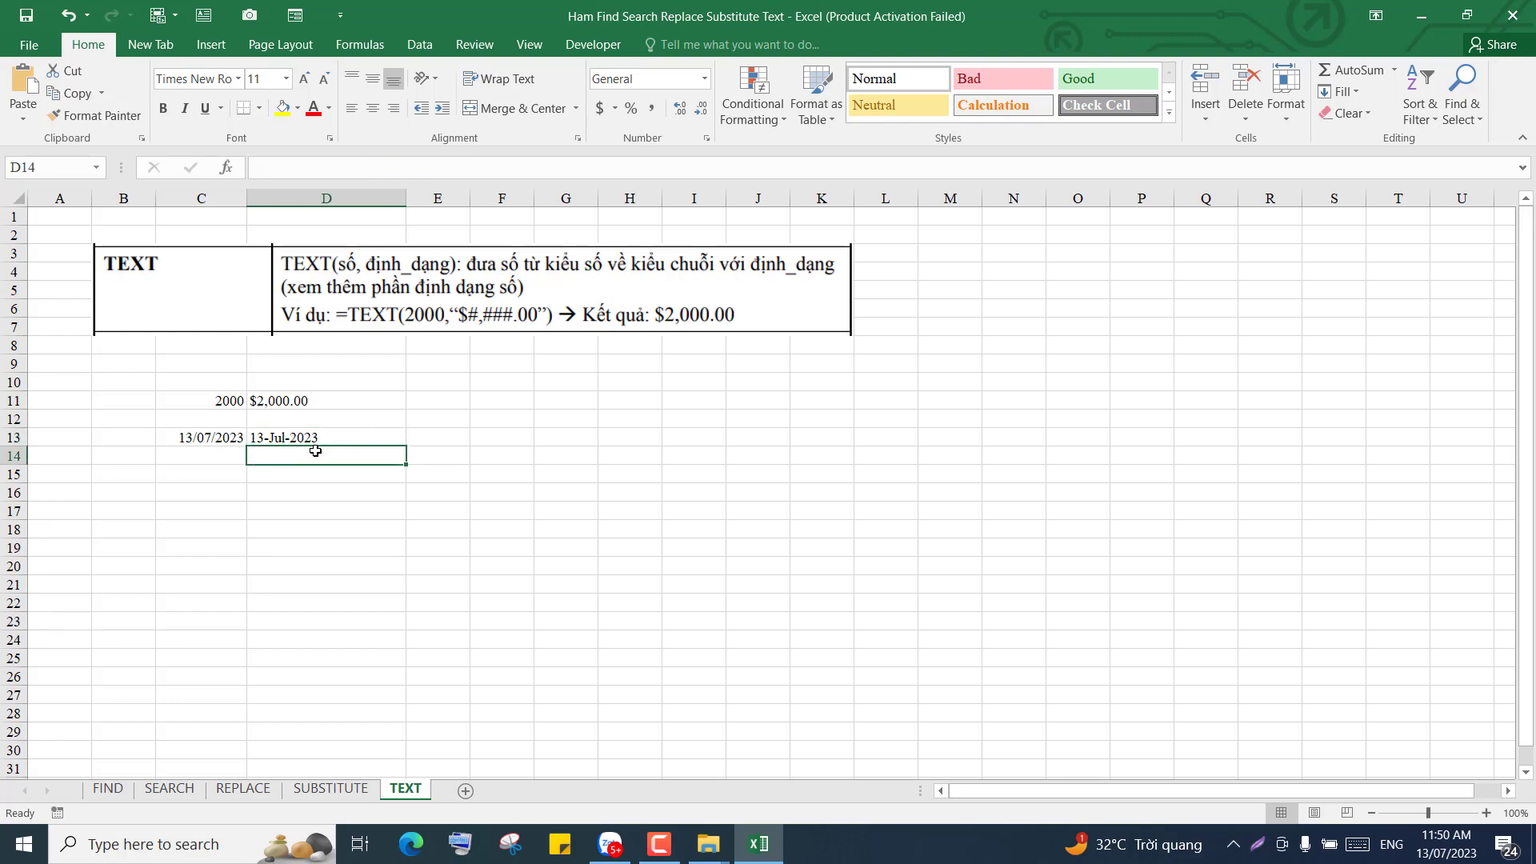
{"action": "type", "text": "="}
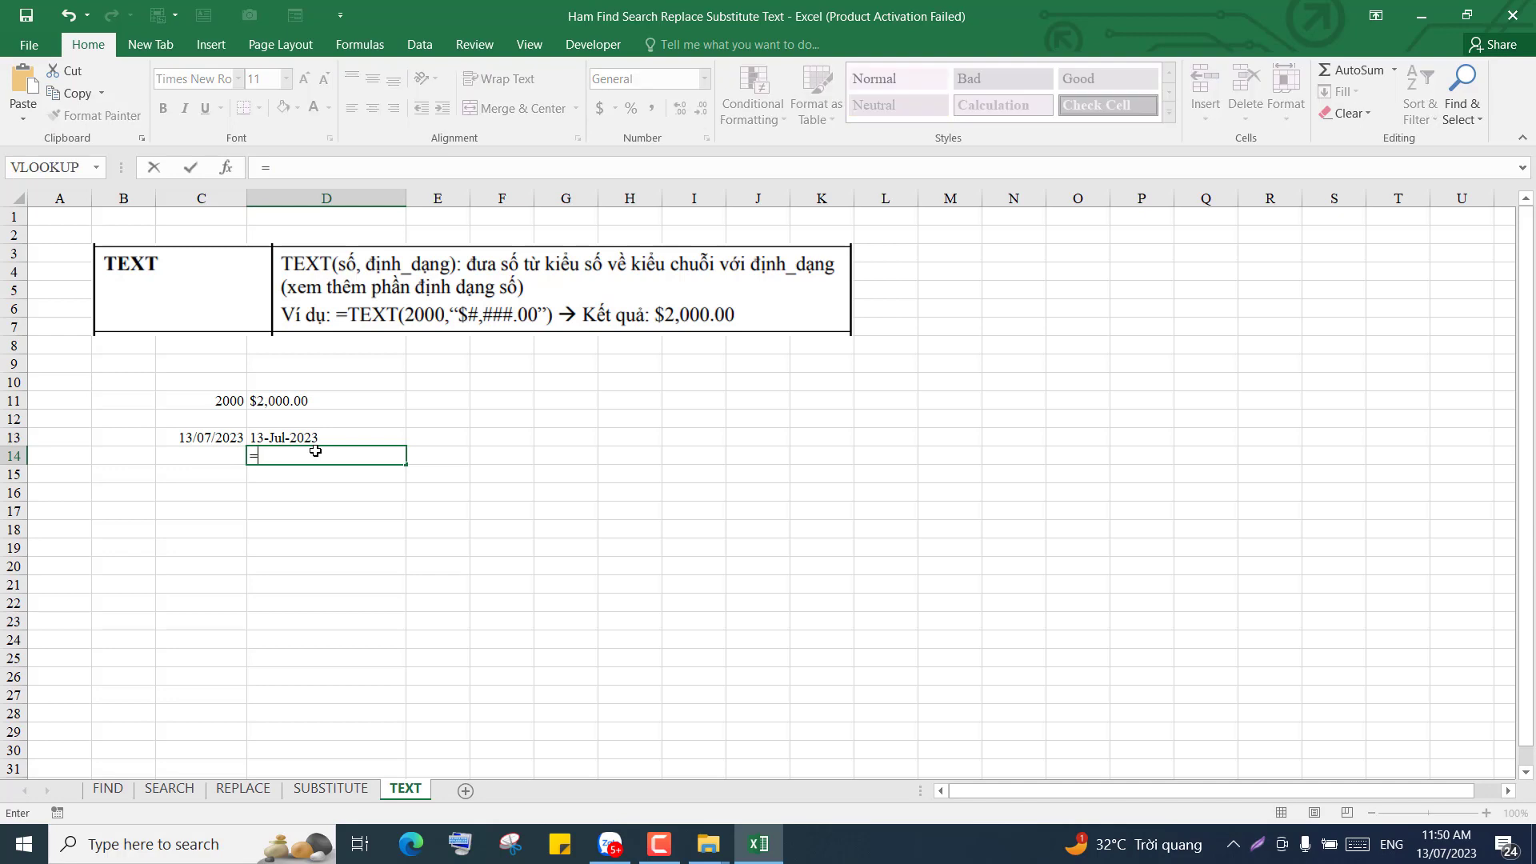
{"action": "type", "text": "TE"}
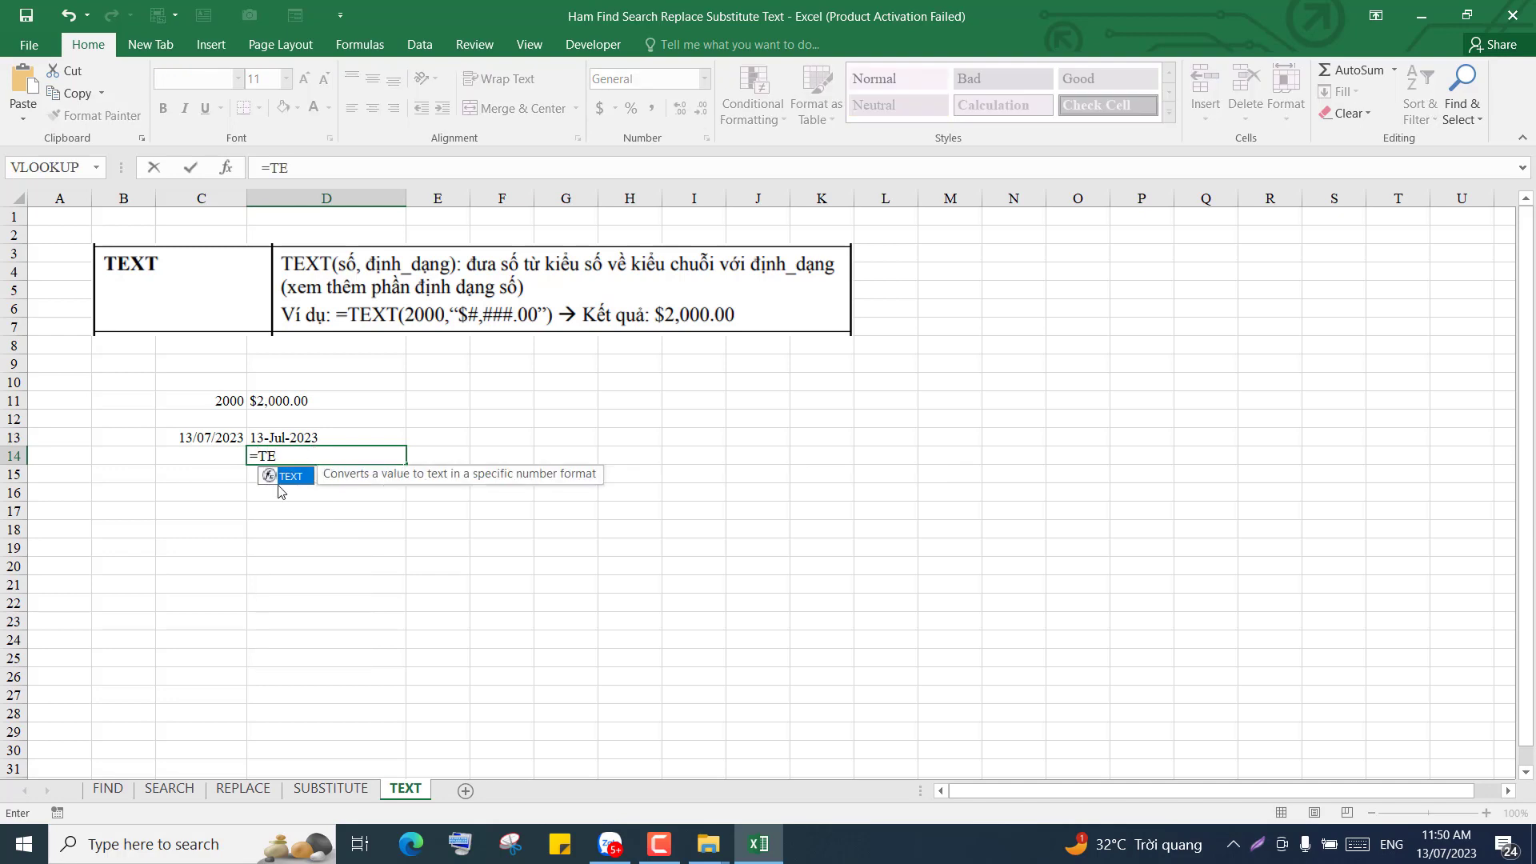
{"action": "double_click", "coordinate": [296, 477]}
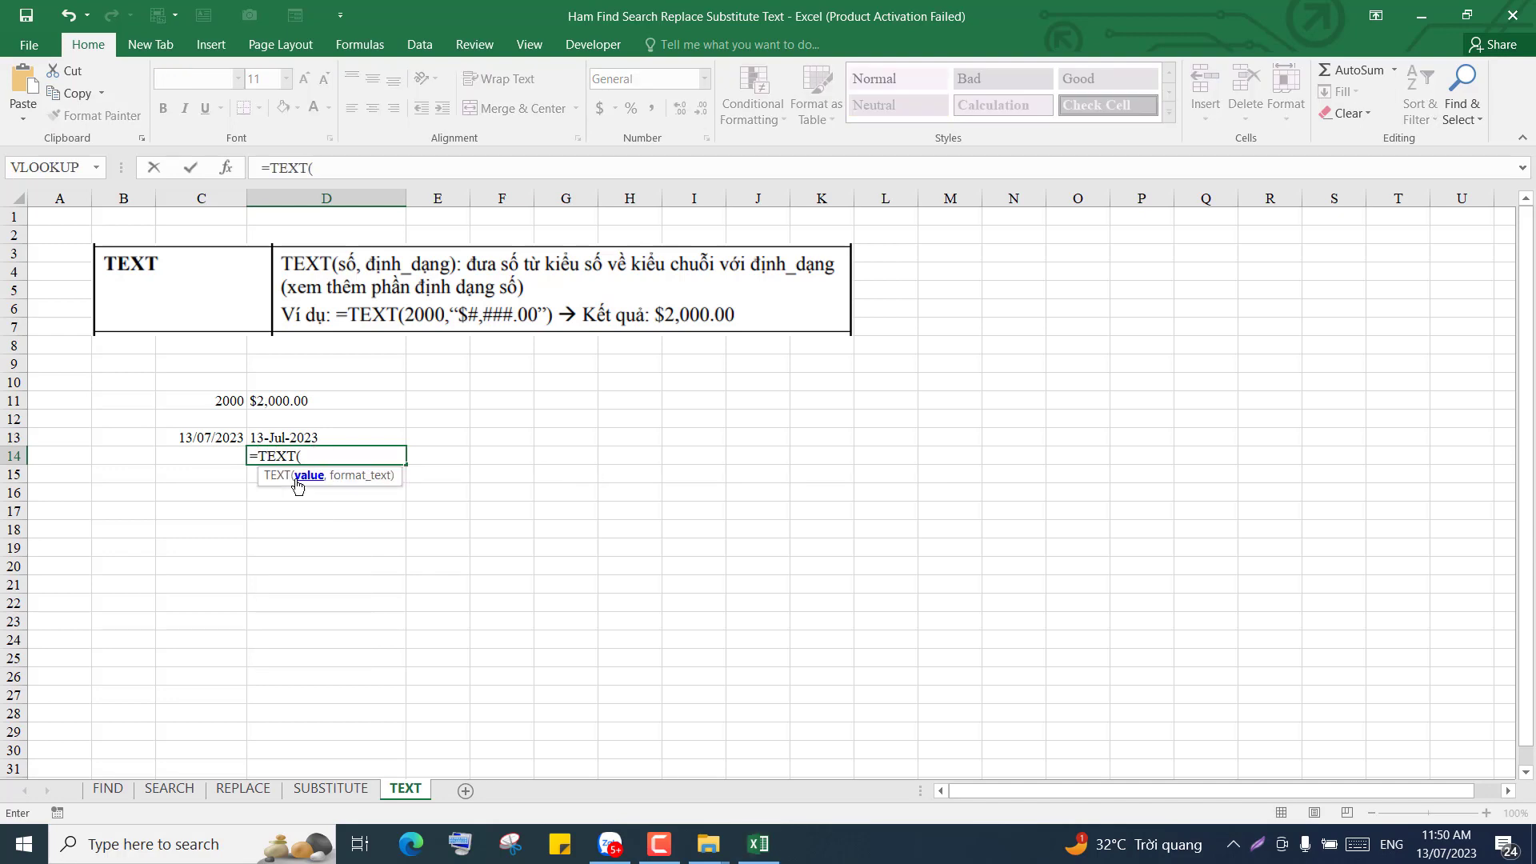
{"action": "left_click", "coordinate": [226, 167]}
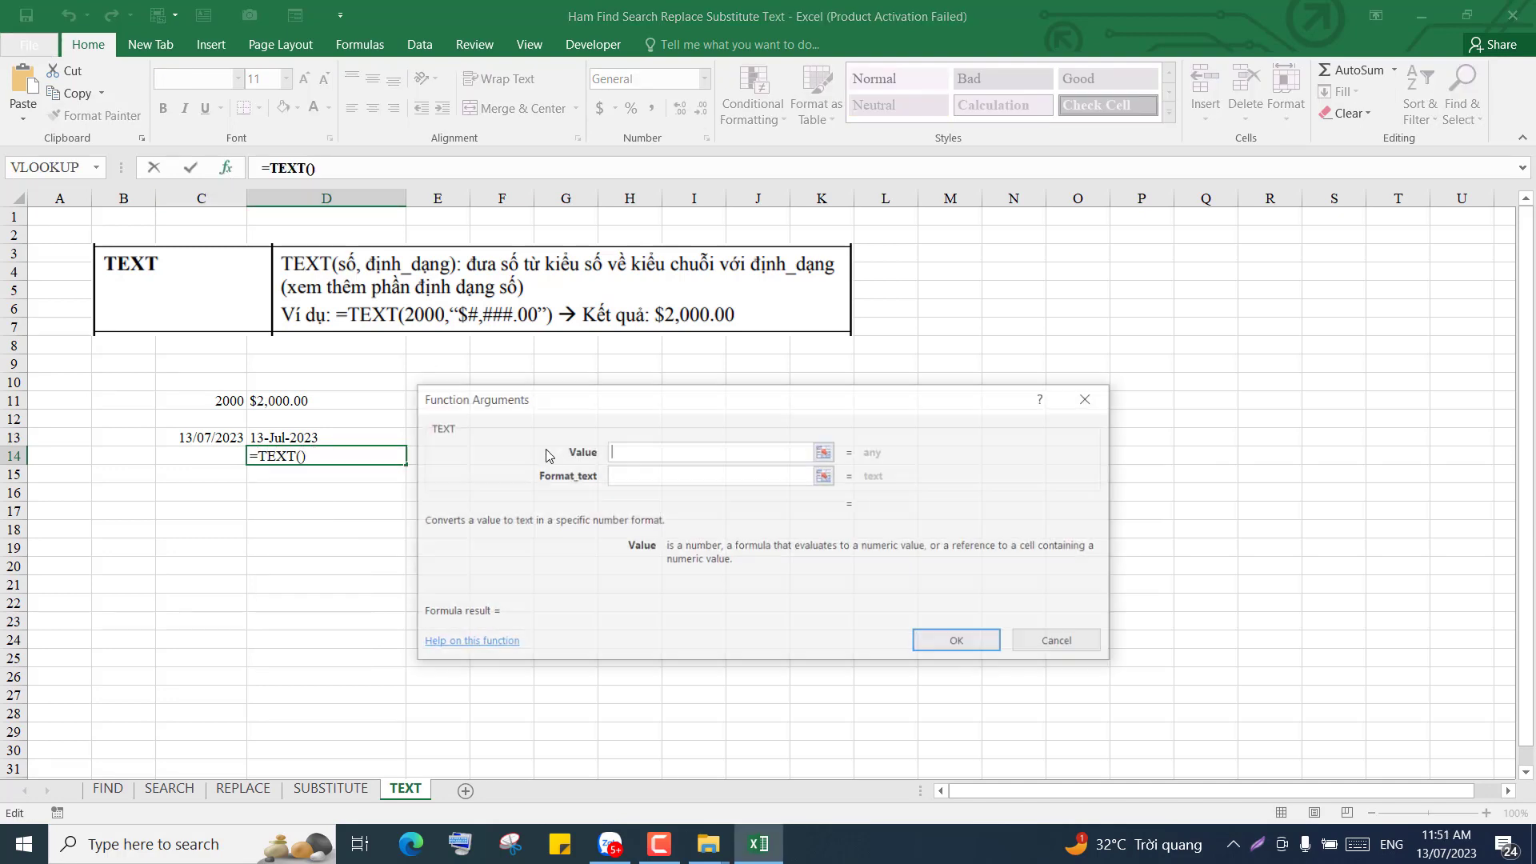
{"action": "left_click", "coordinate": [212, 438]}
Step: Complete the D14 TEXT formula with Format_text "YYYYMMDD" and check the formula in the cell
{"action": "left_click", "coordinate": [621, 492]}
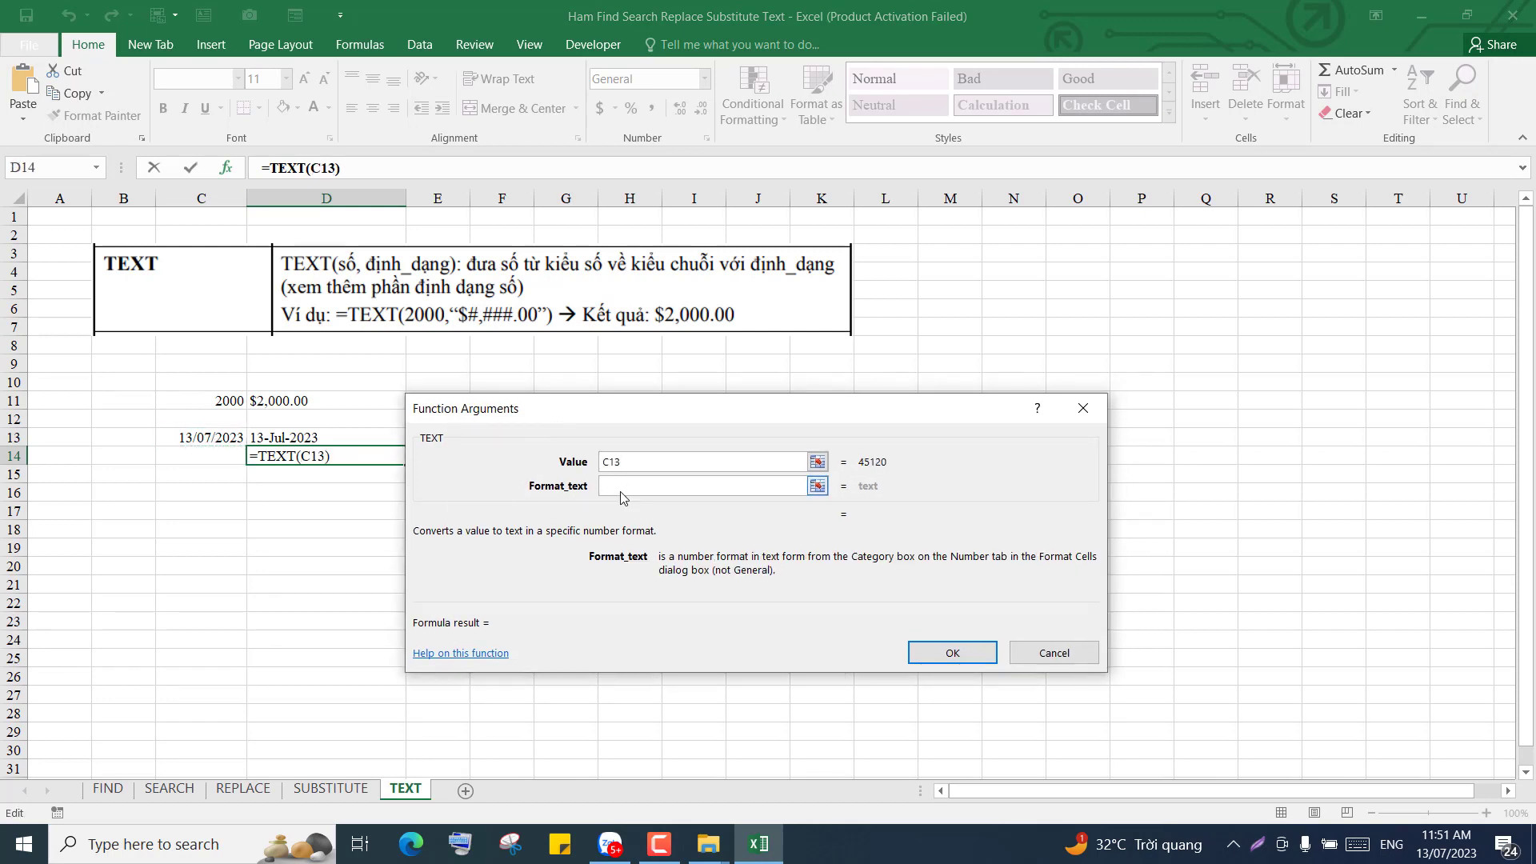
{"action": "type", "text": "\"YYYYMM"}
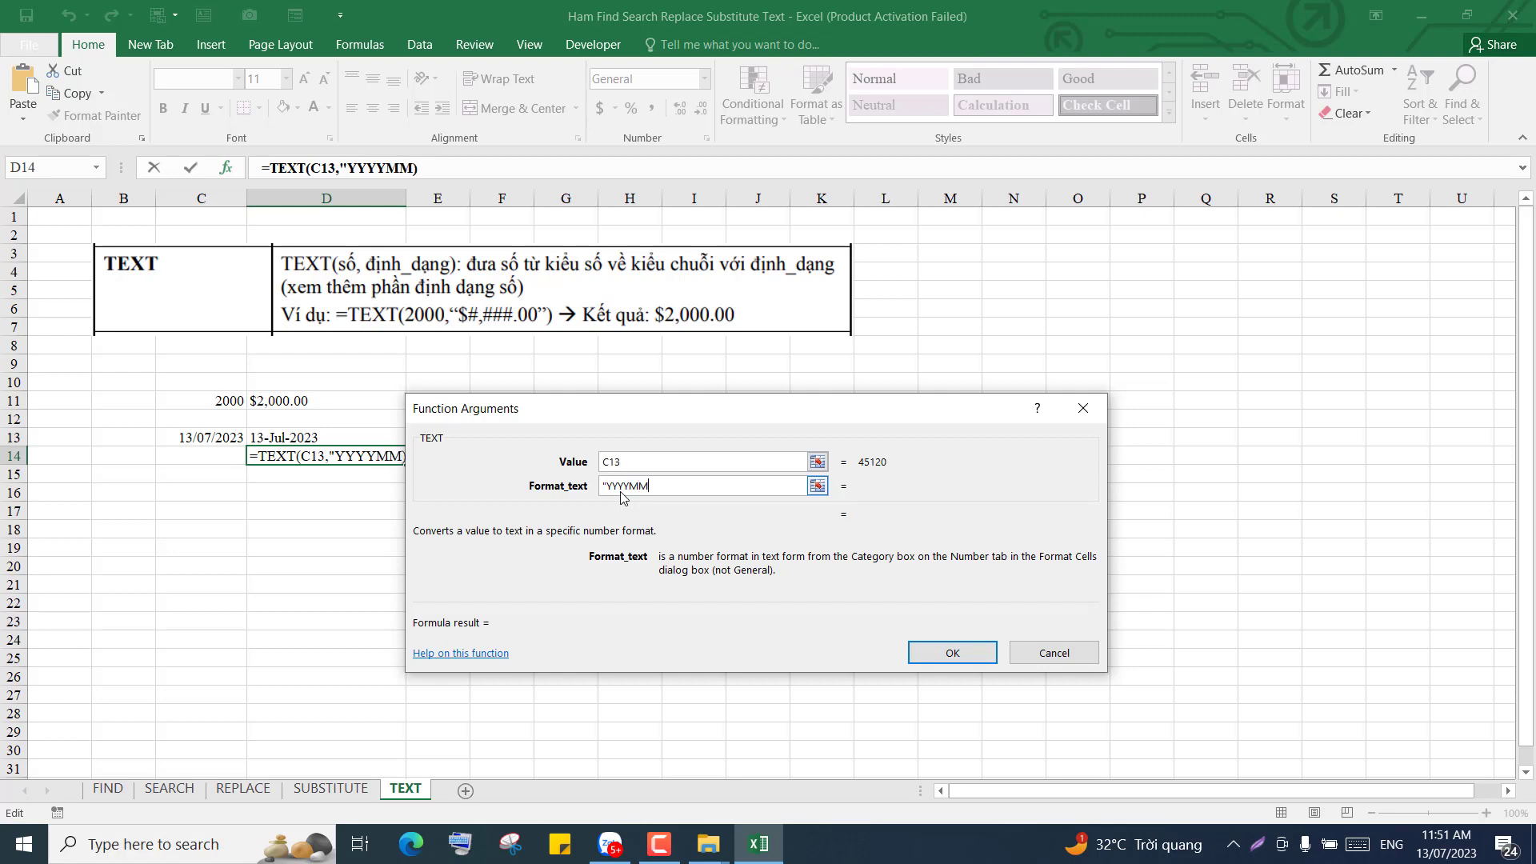
{"action": "type", "text": "DD\""}
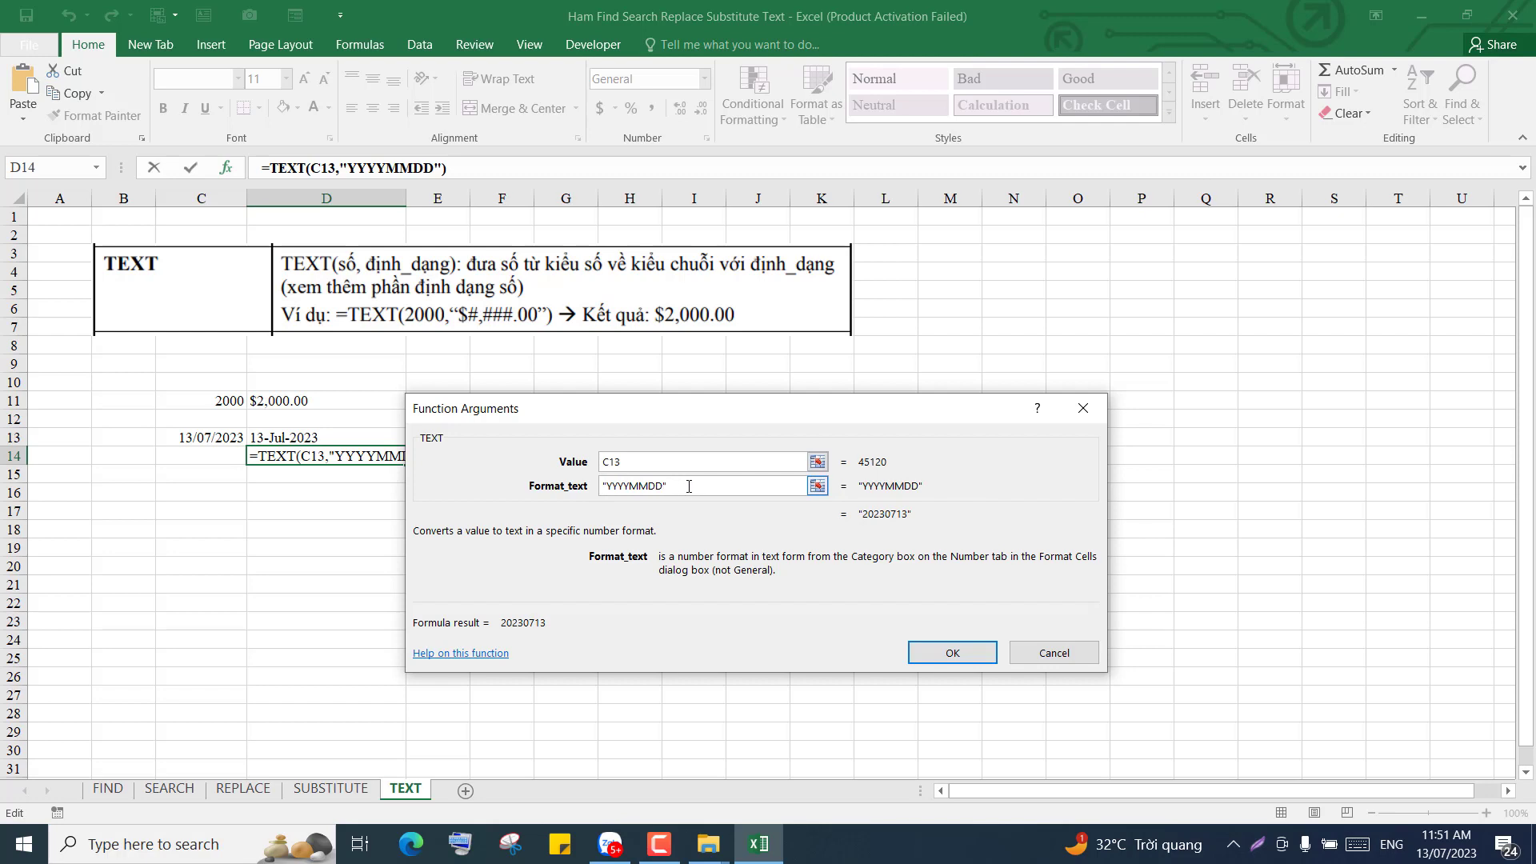
{"action": "left_click", "coordinate": [952, 652]}
{"action": "left_click", "coordinate": [592, 528]}
{"action": "left_click", "coordinate": [346, 461]}
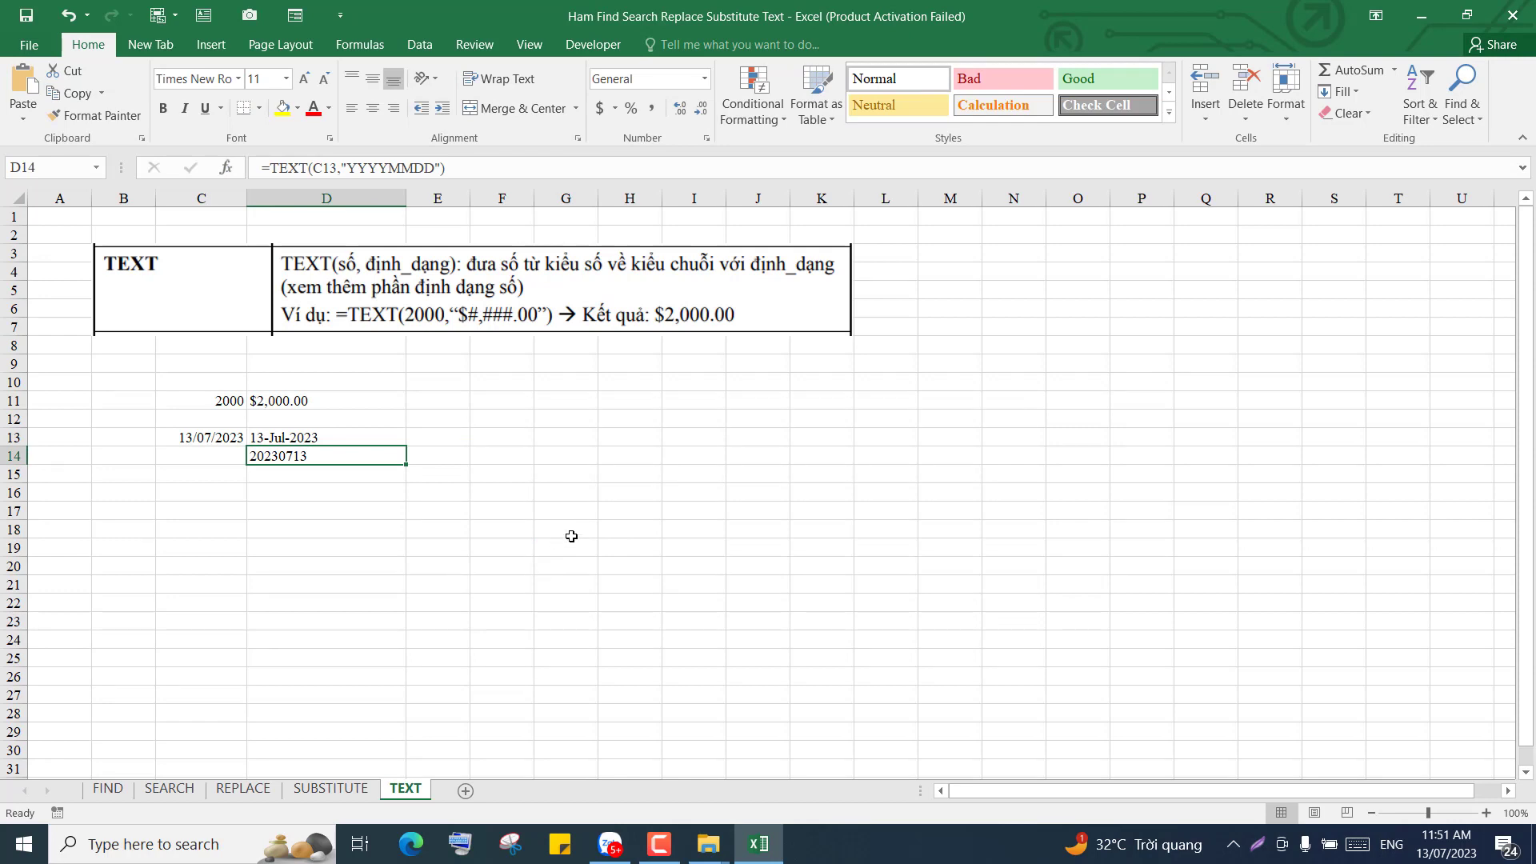
{"action": "left_click", "coordinate": [571, 536]}
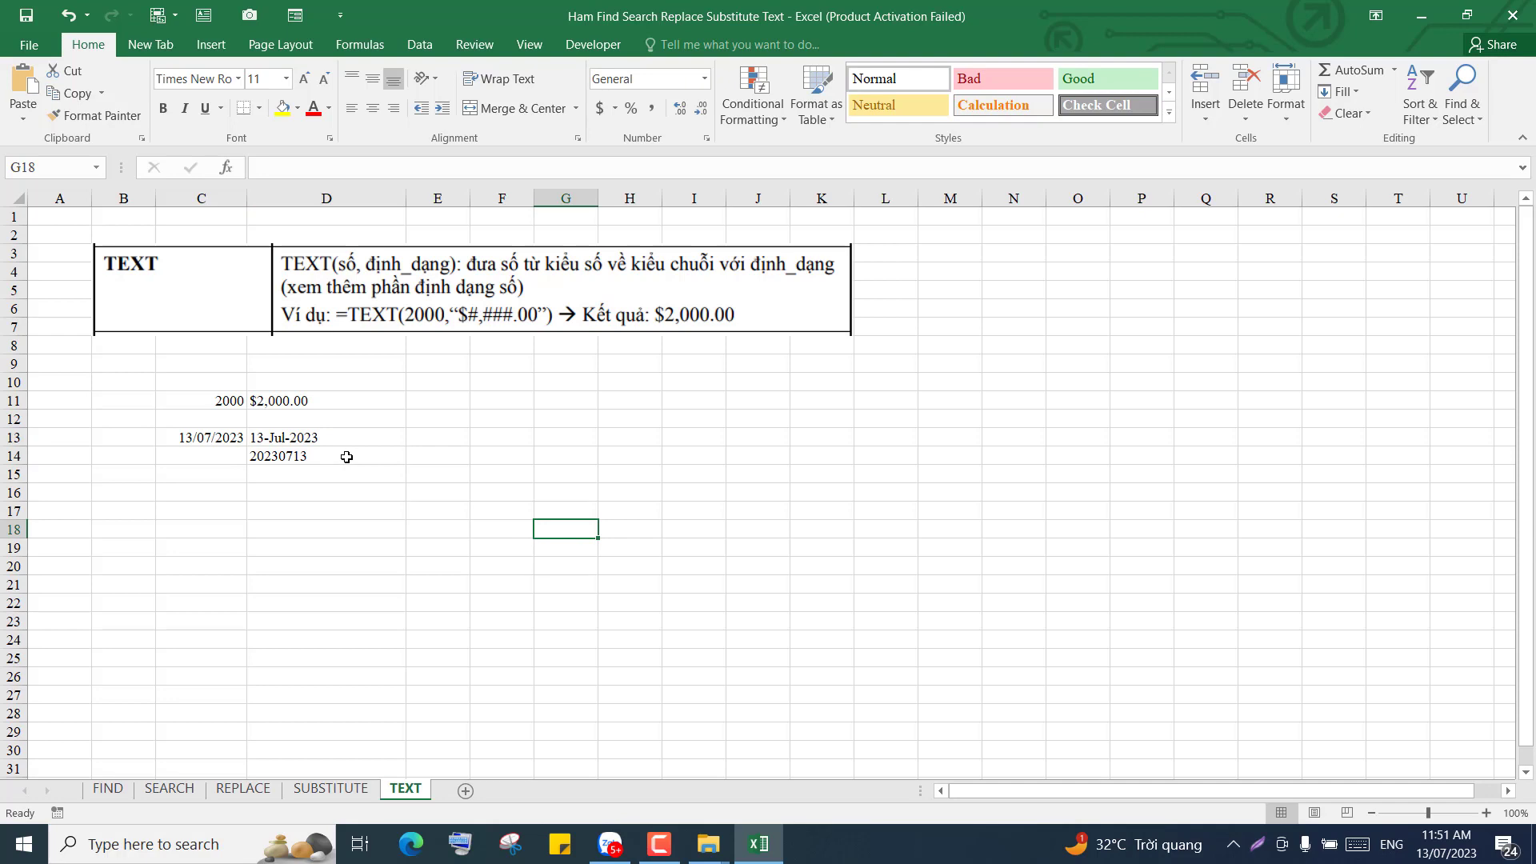
{"action": "left_click", "coordinate": [476, 461]}
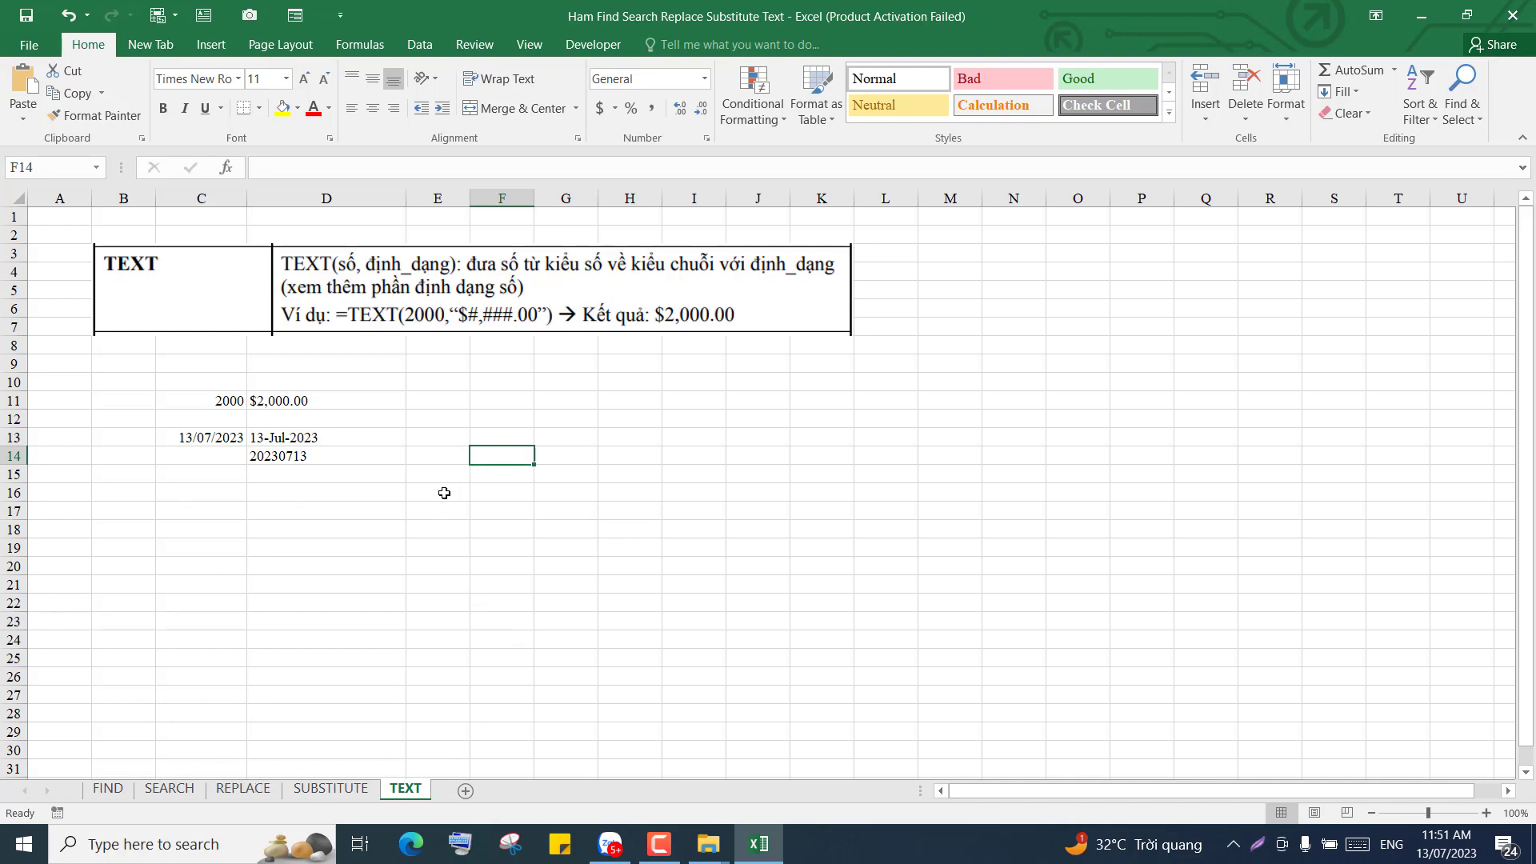
Step: Review the FIND, SEARCH, REPLACE and SUBSTITUTE sheets in turn, ending on the TEXT sheet
{"action": "left_click", "coordinate": [112, 791]}
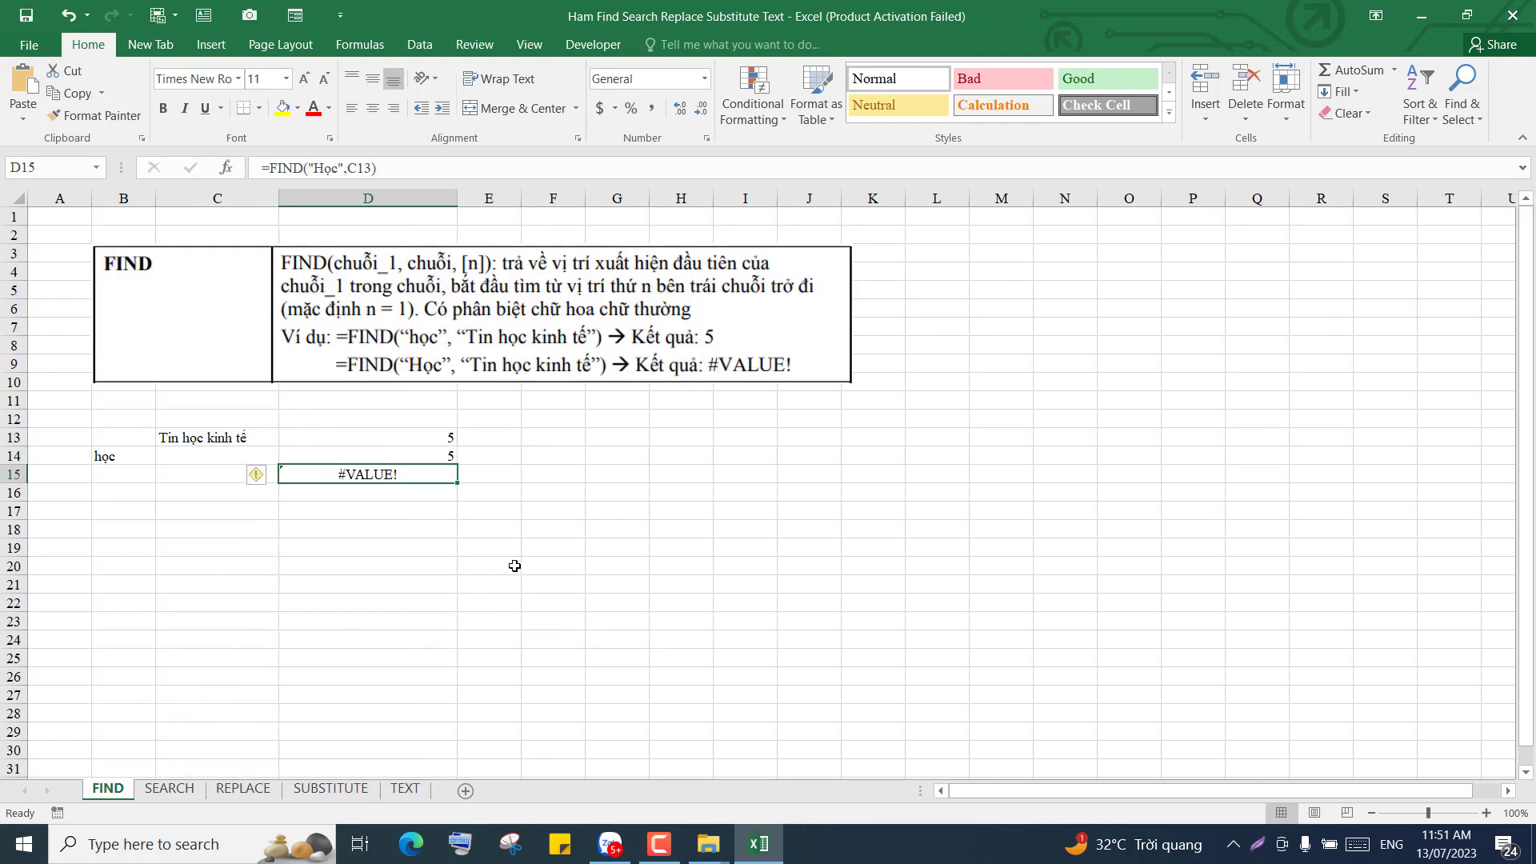
{"action": "left_click", "coordinate": [565, 579]}
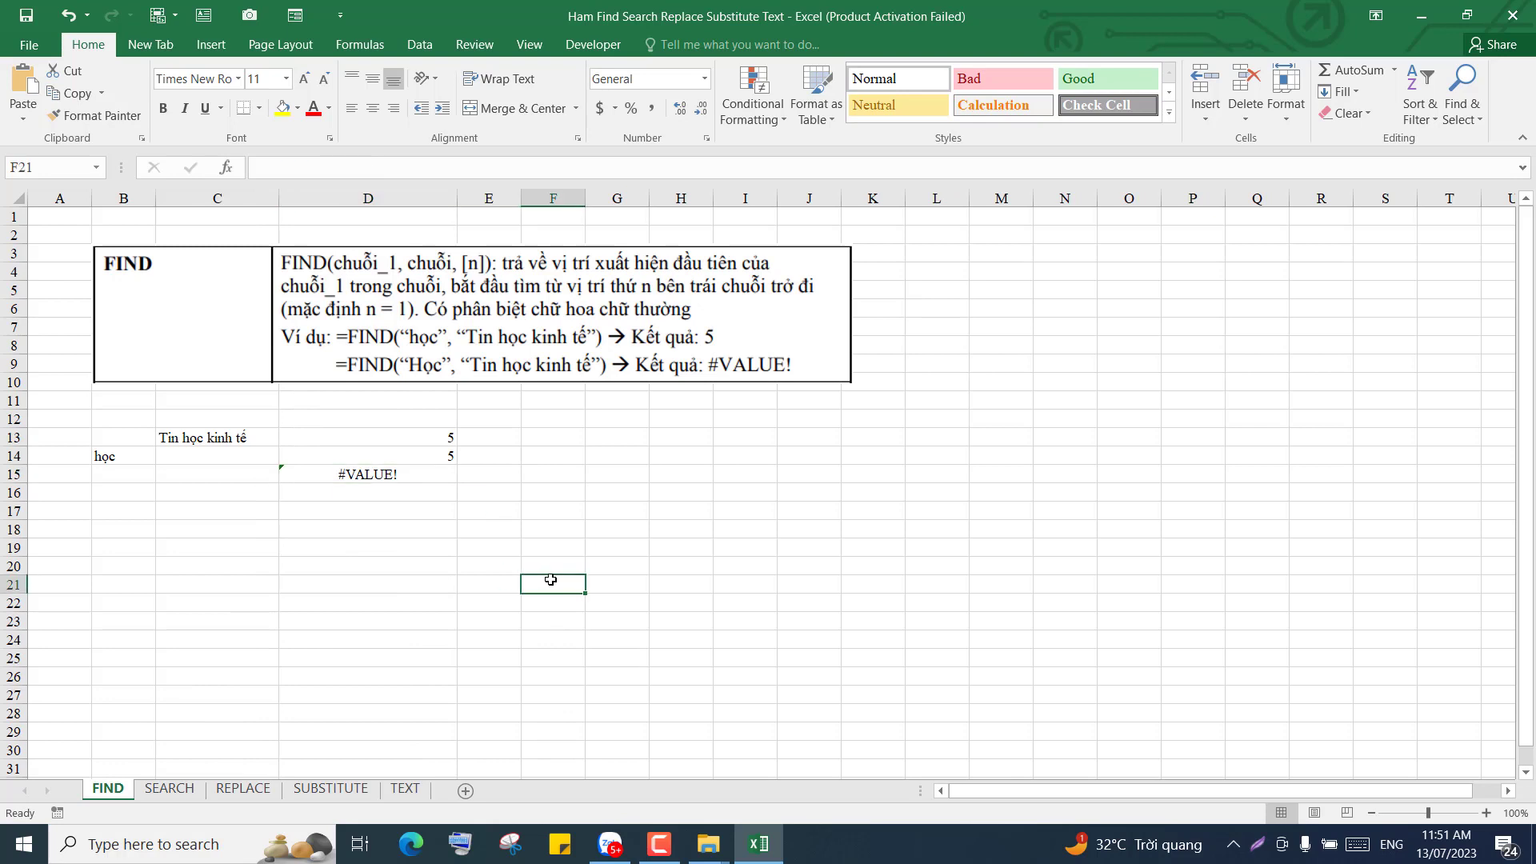
{"action": "left_click", "coordinate": [168, 790]}
{"action": "left_click", "coordinate": [541, 504]}
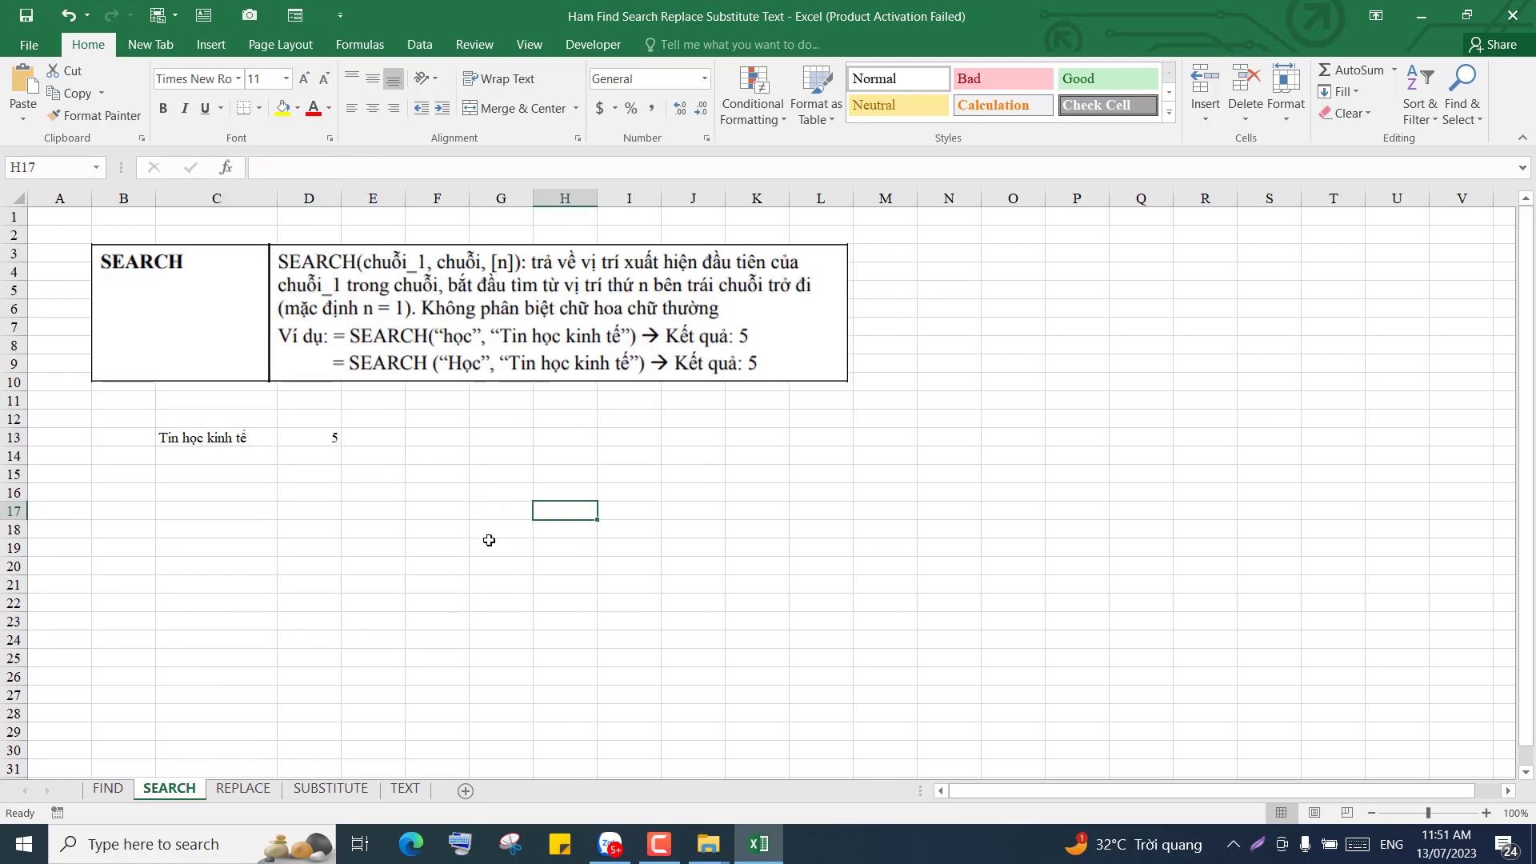
{"action": "left_click", "coordinate": [243, 788]}
{"action": "left_click", "coordinate": [387, 579]}
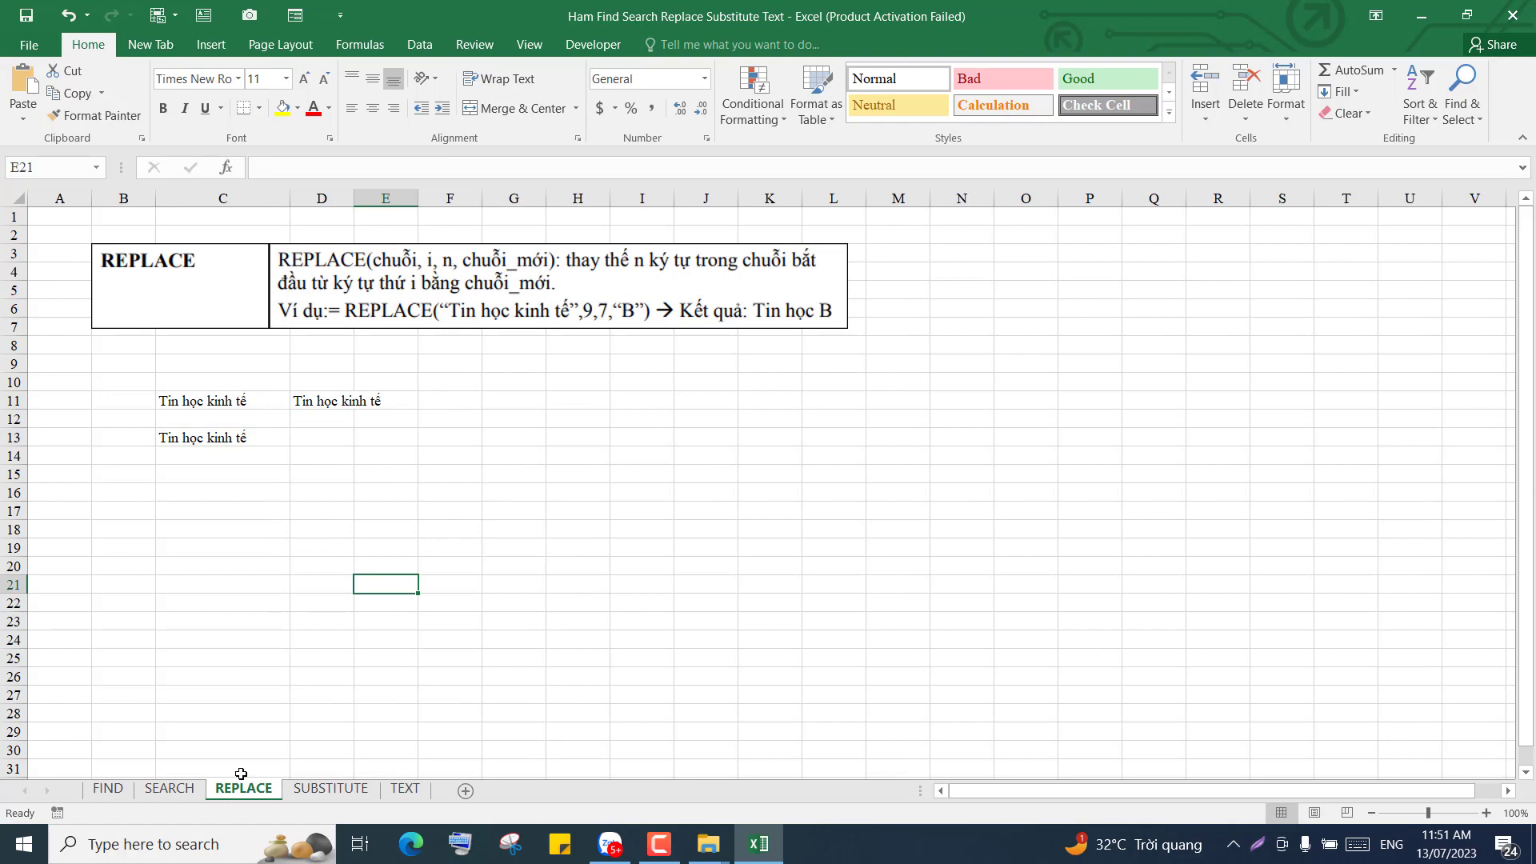
{"action": "left_click", "coordinate": [331, 790]}
{"action": "left_click", "coordinate": [402, 790]}
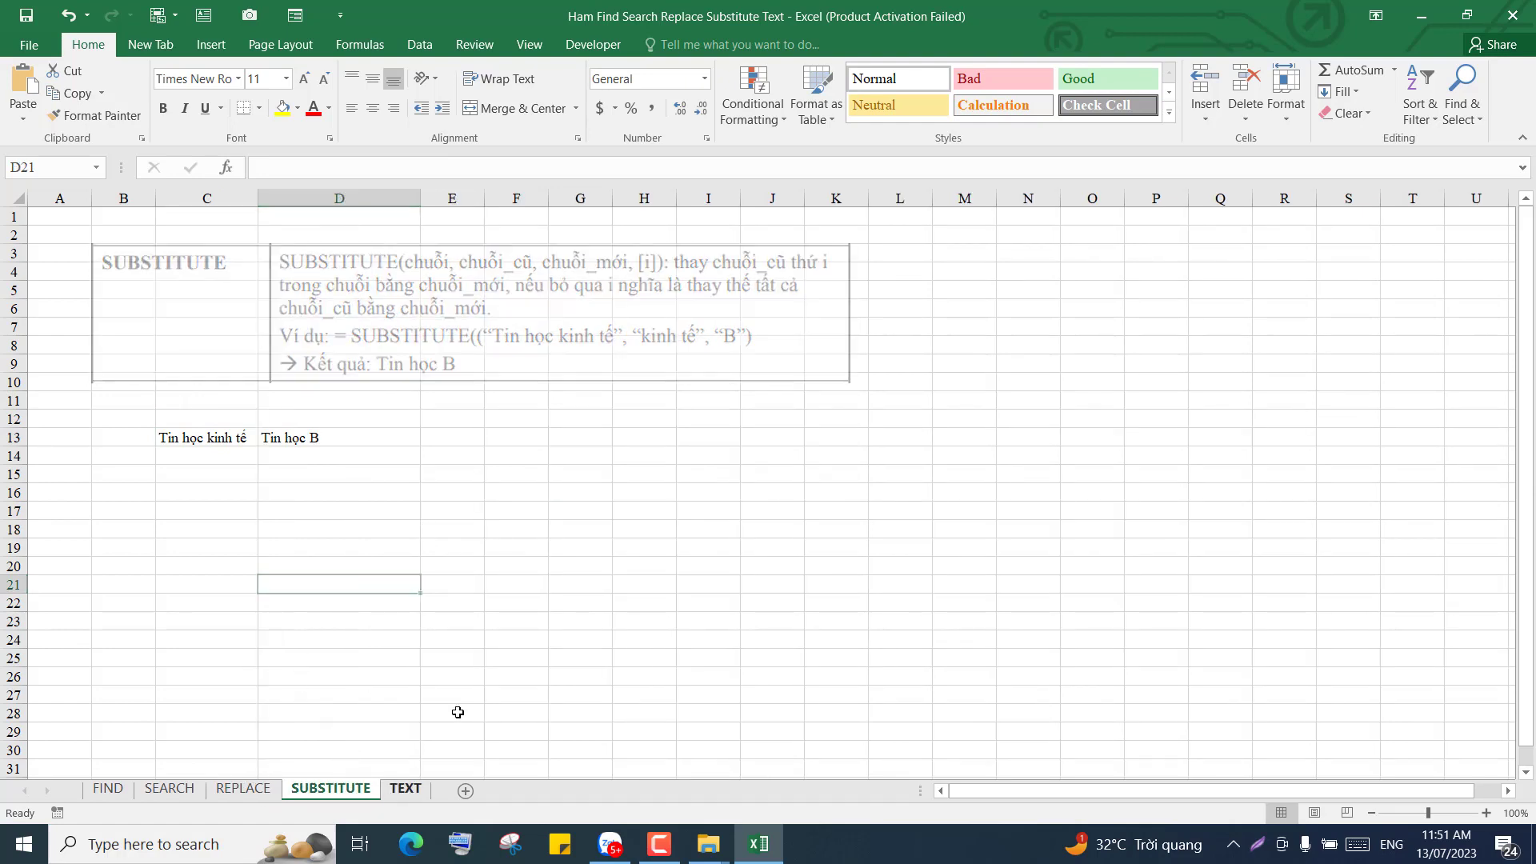
{"action": "left_click", "coordinate": [539, 468]}
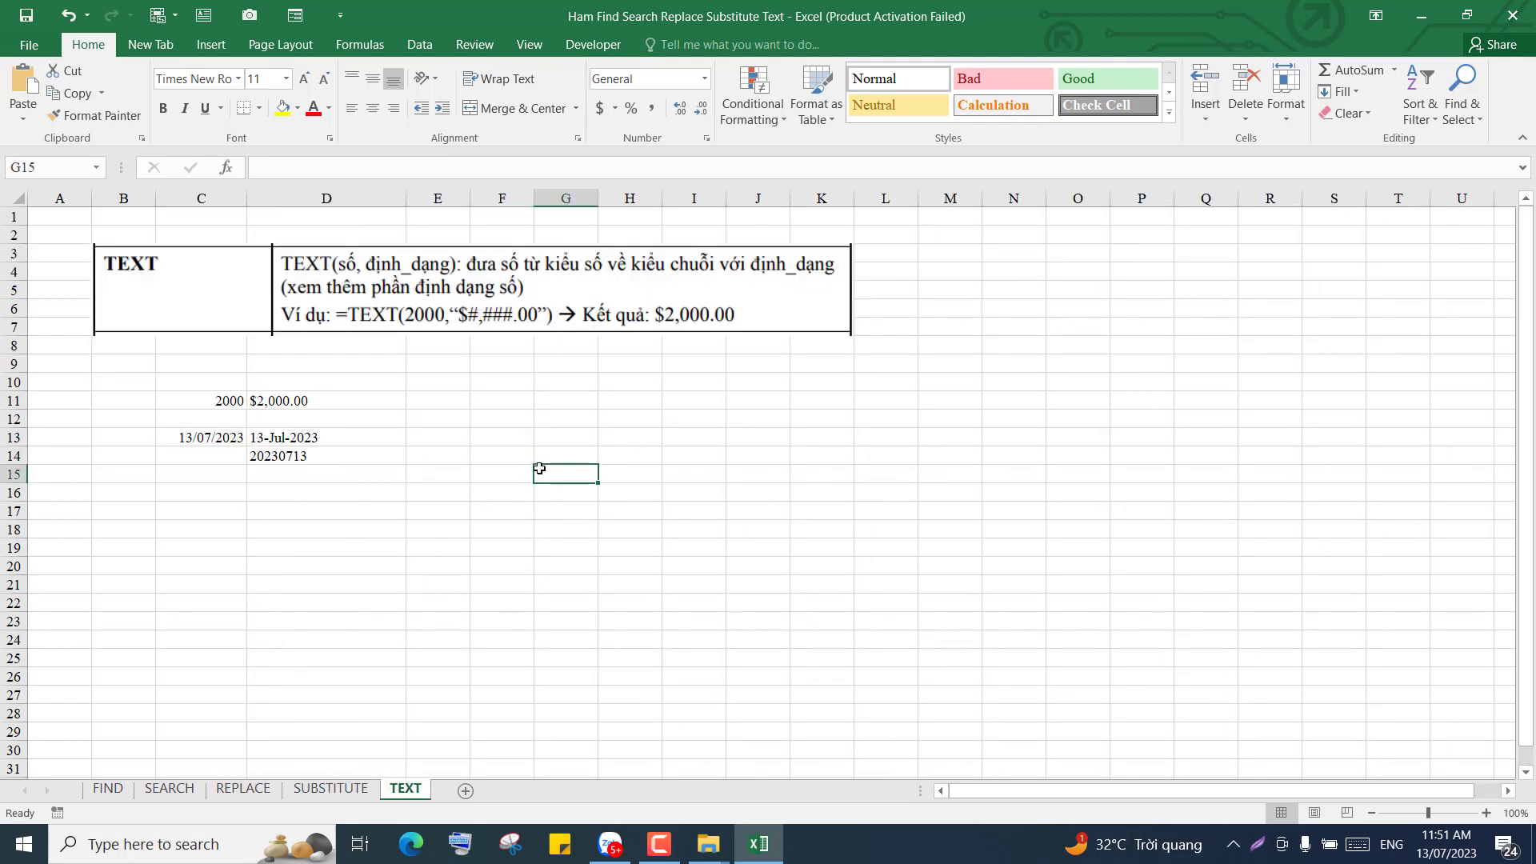